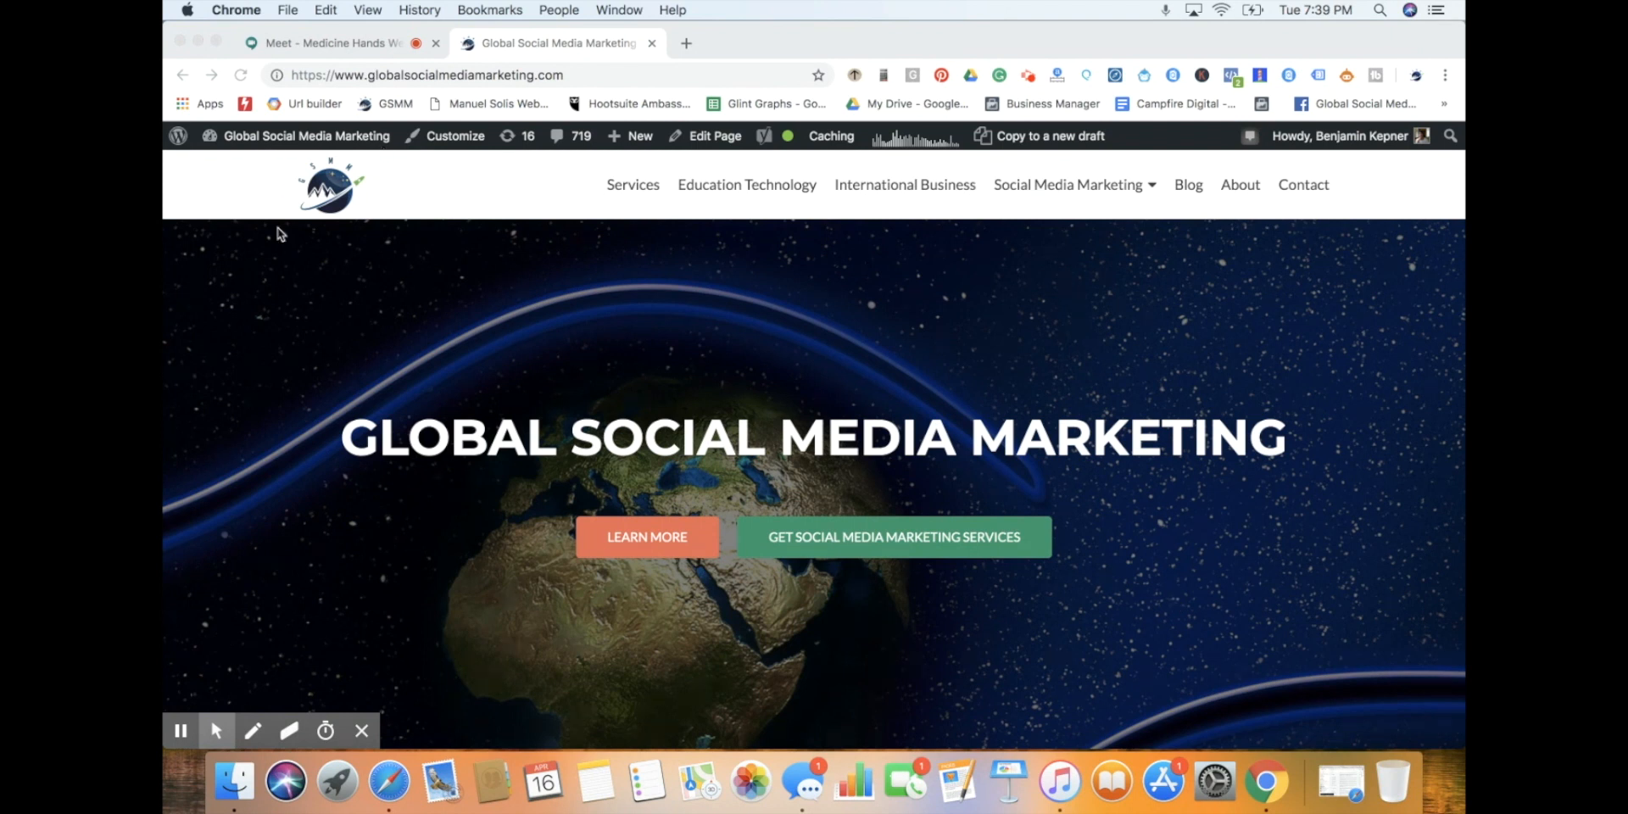
click(498, 257)
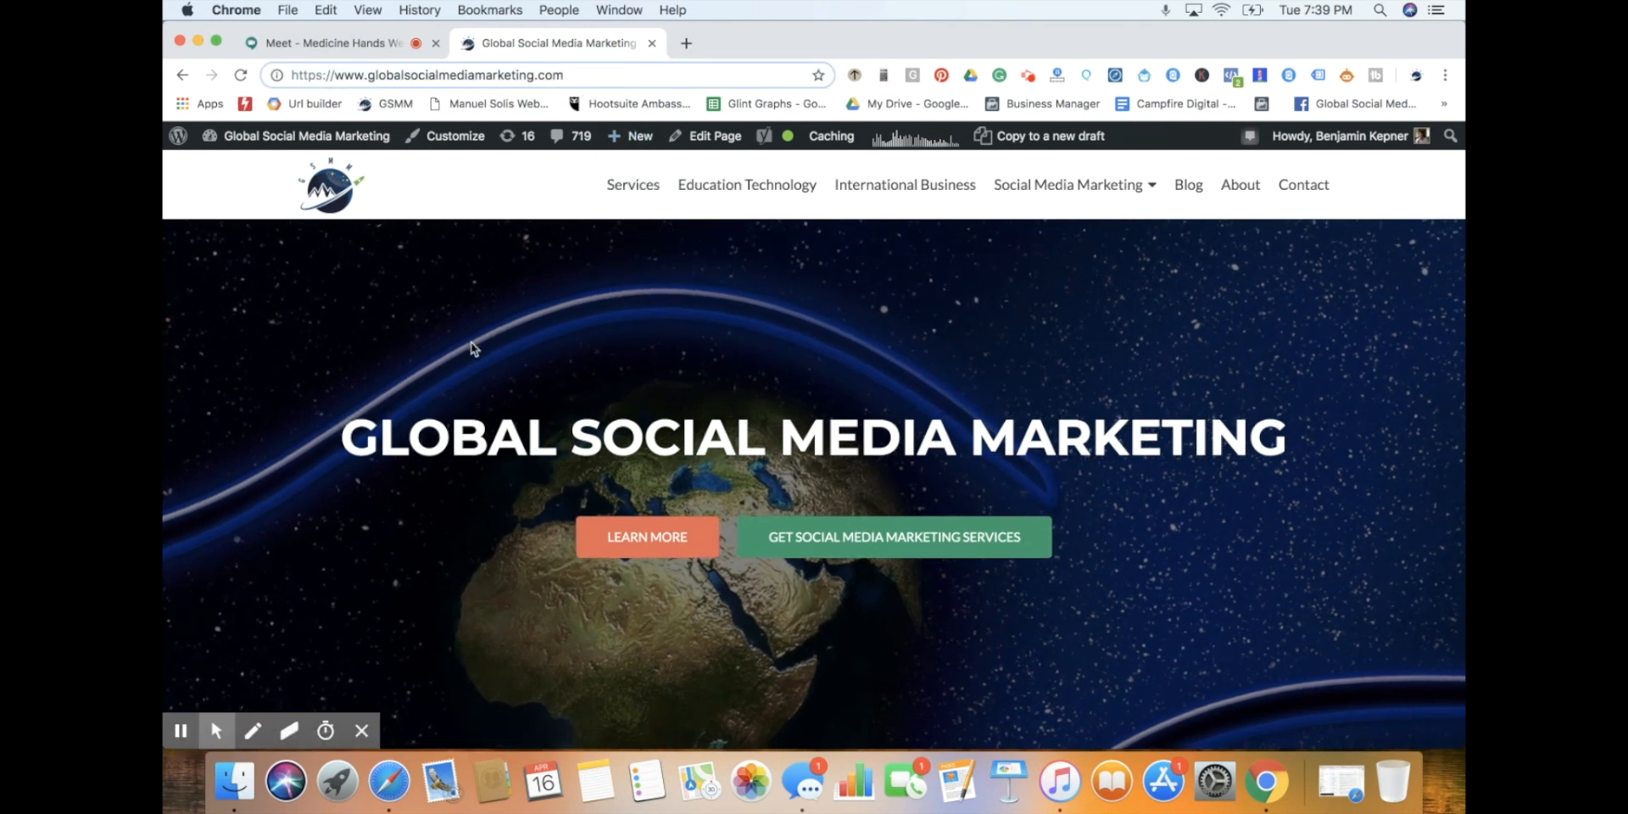
text(/)
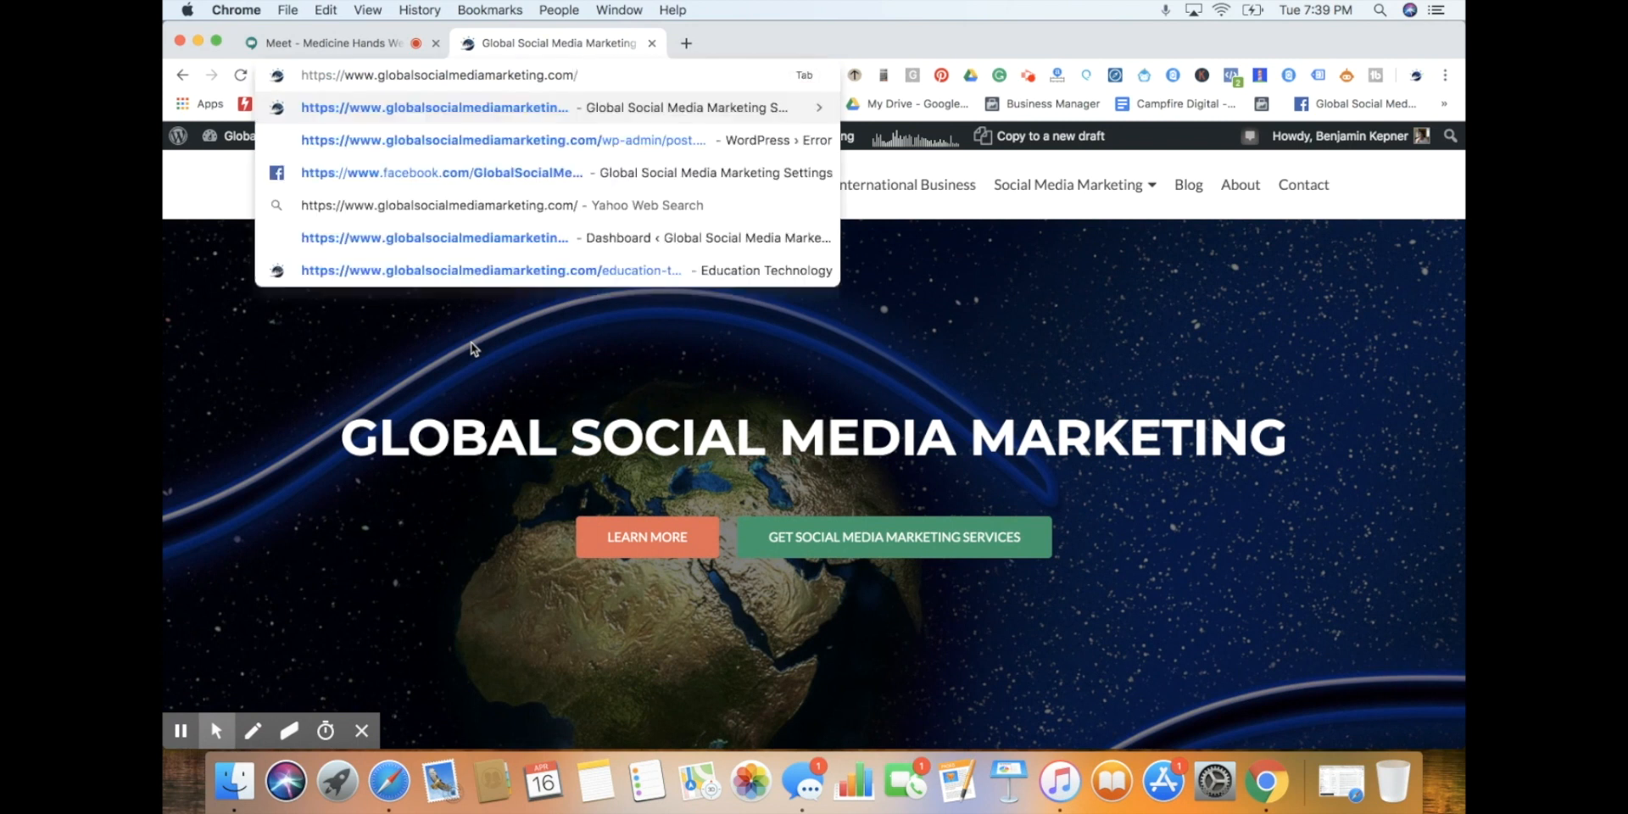
text(wp-admin)
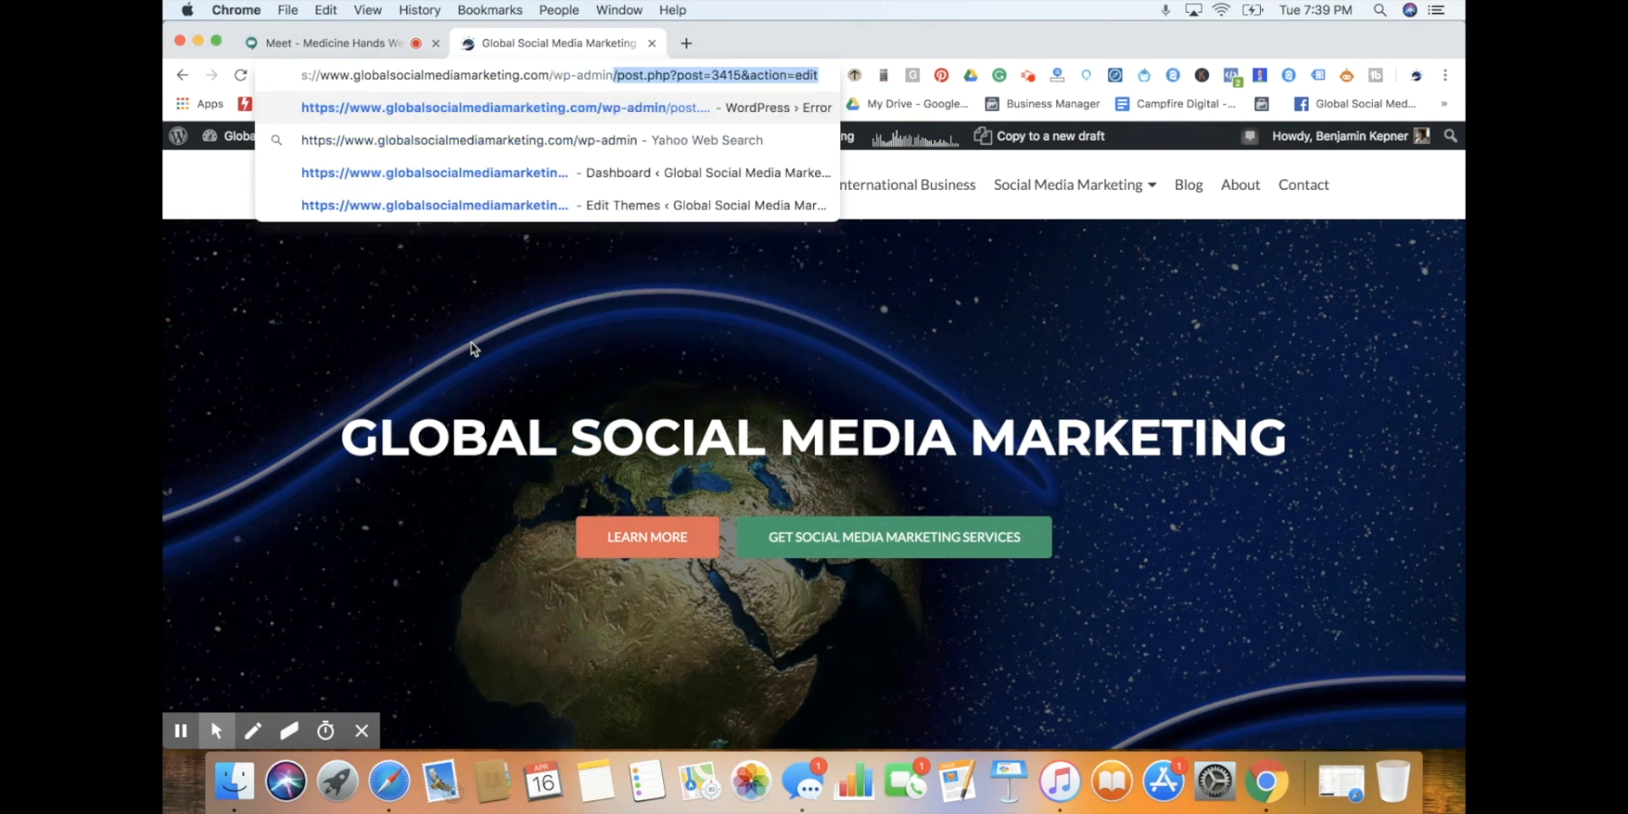
key(Delete)
key(Return)
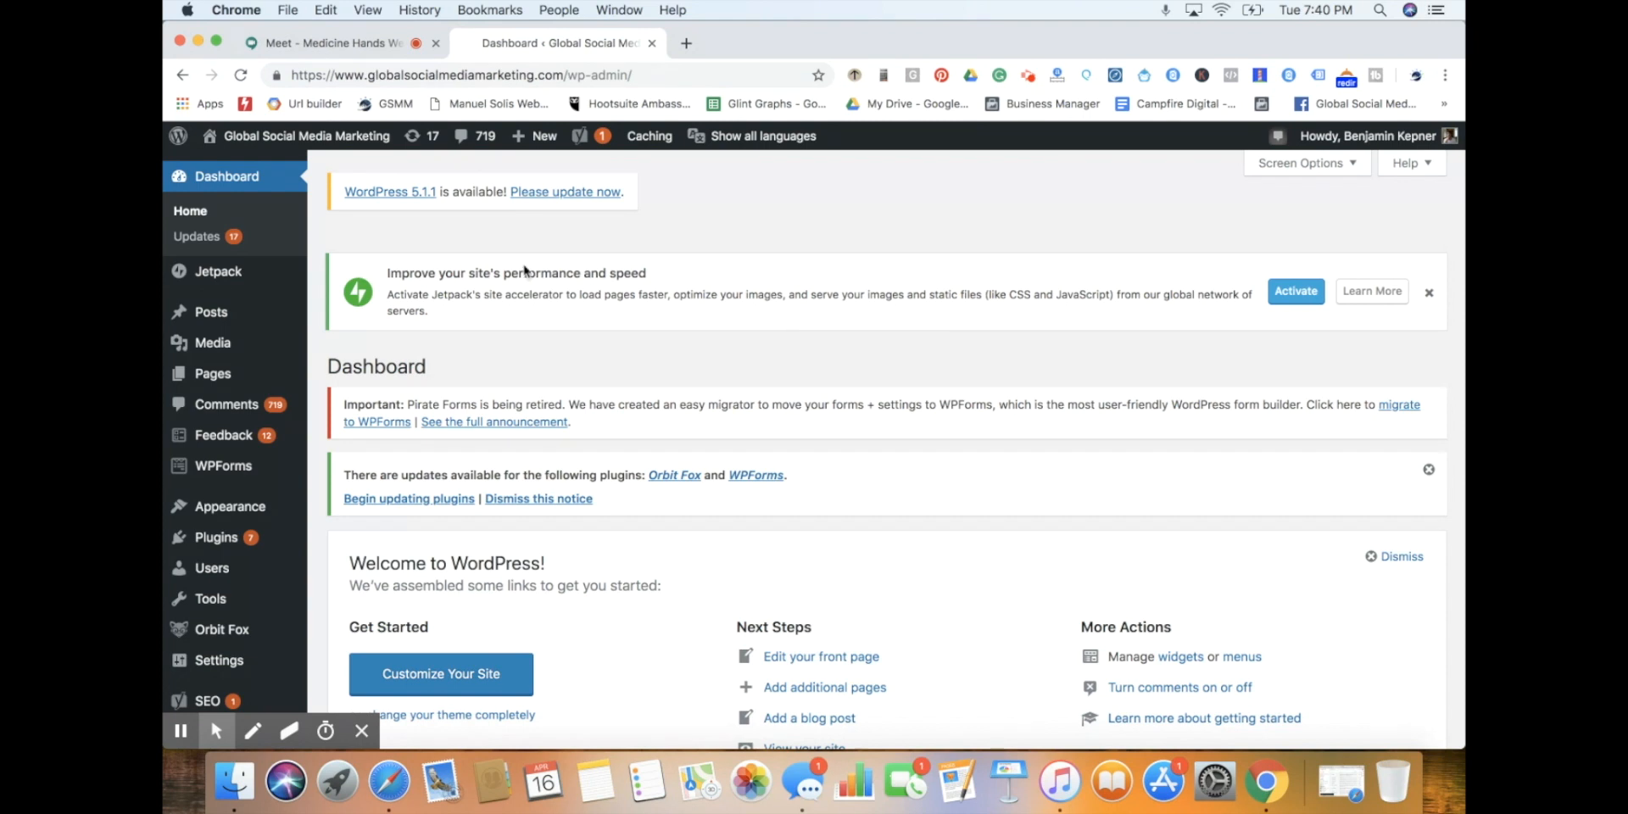
- Open the public site globalsocialmediamarketing.com in a new browser tab alongside the dashboard
click(686, 43)
text(globalsocialmediamarketing.com)
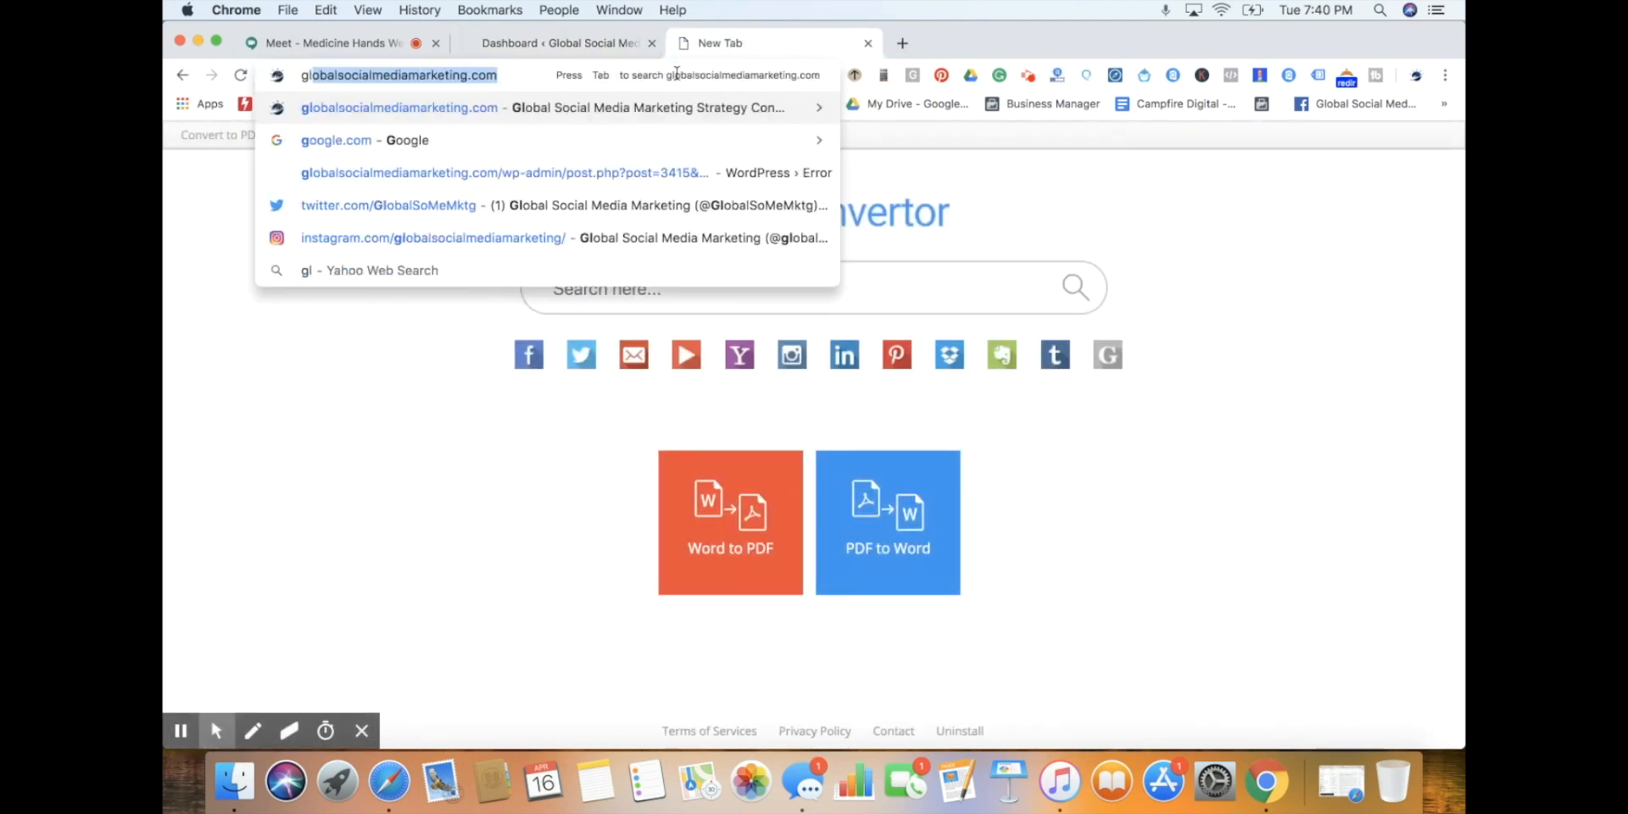
key(Return)
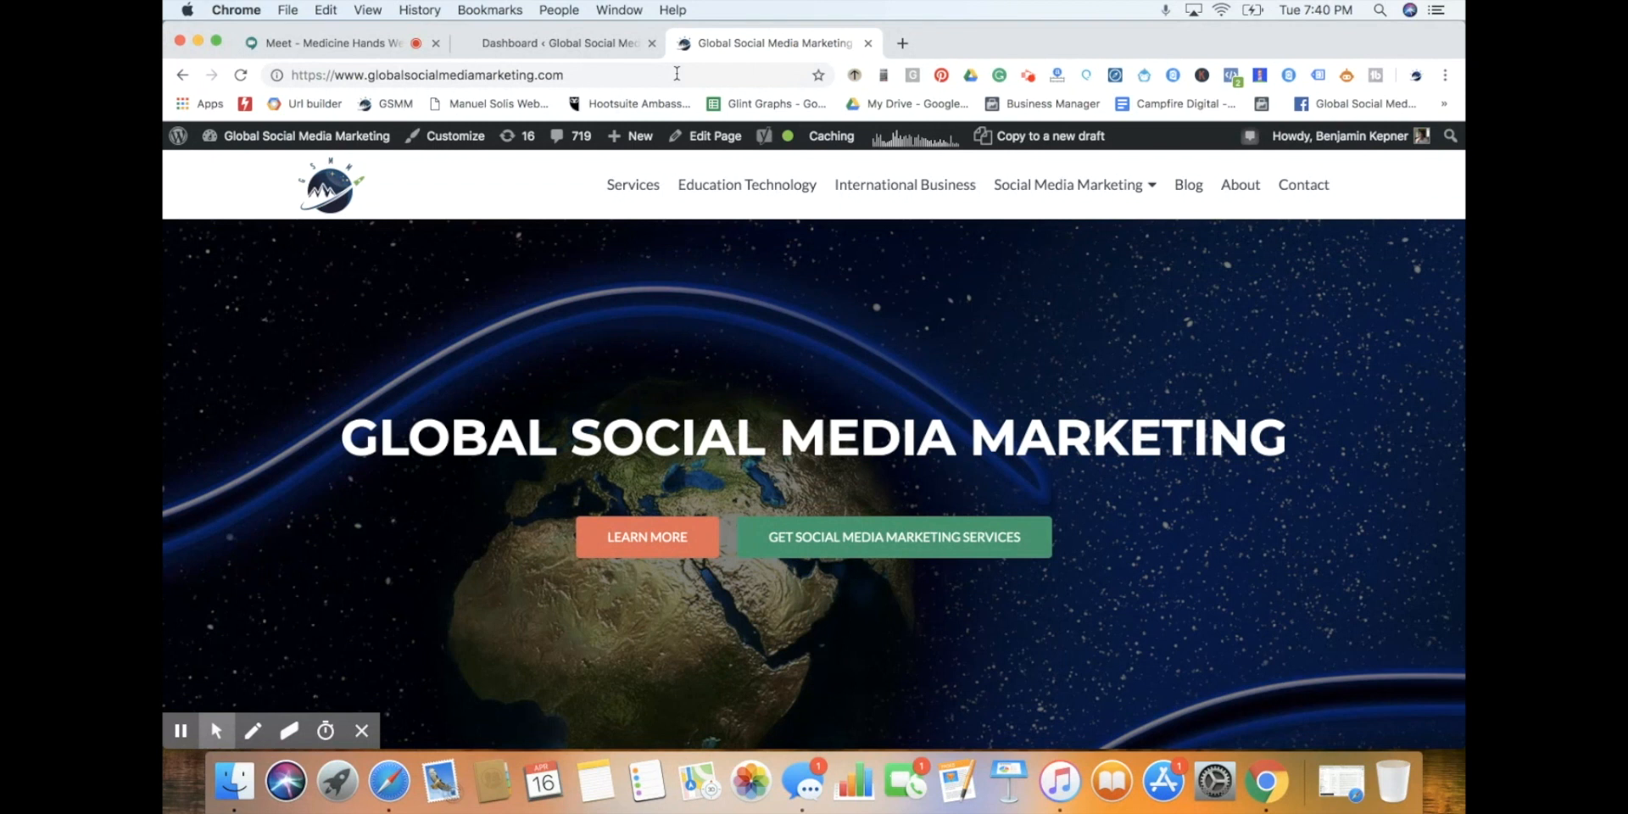
- Return to the WordPress dashboard and open the list of installed plugins
click(583, 48)
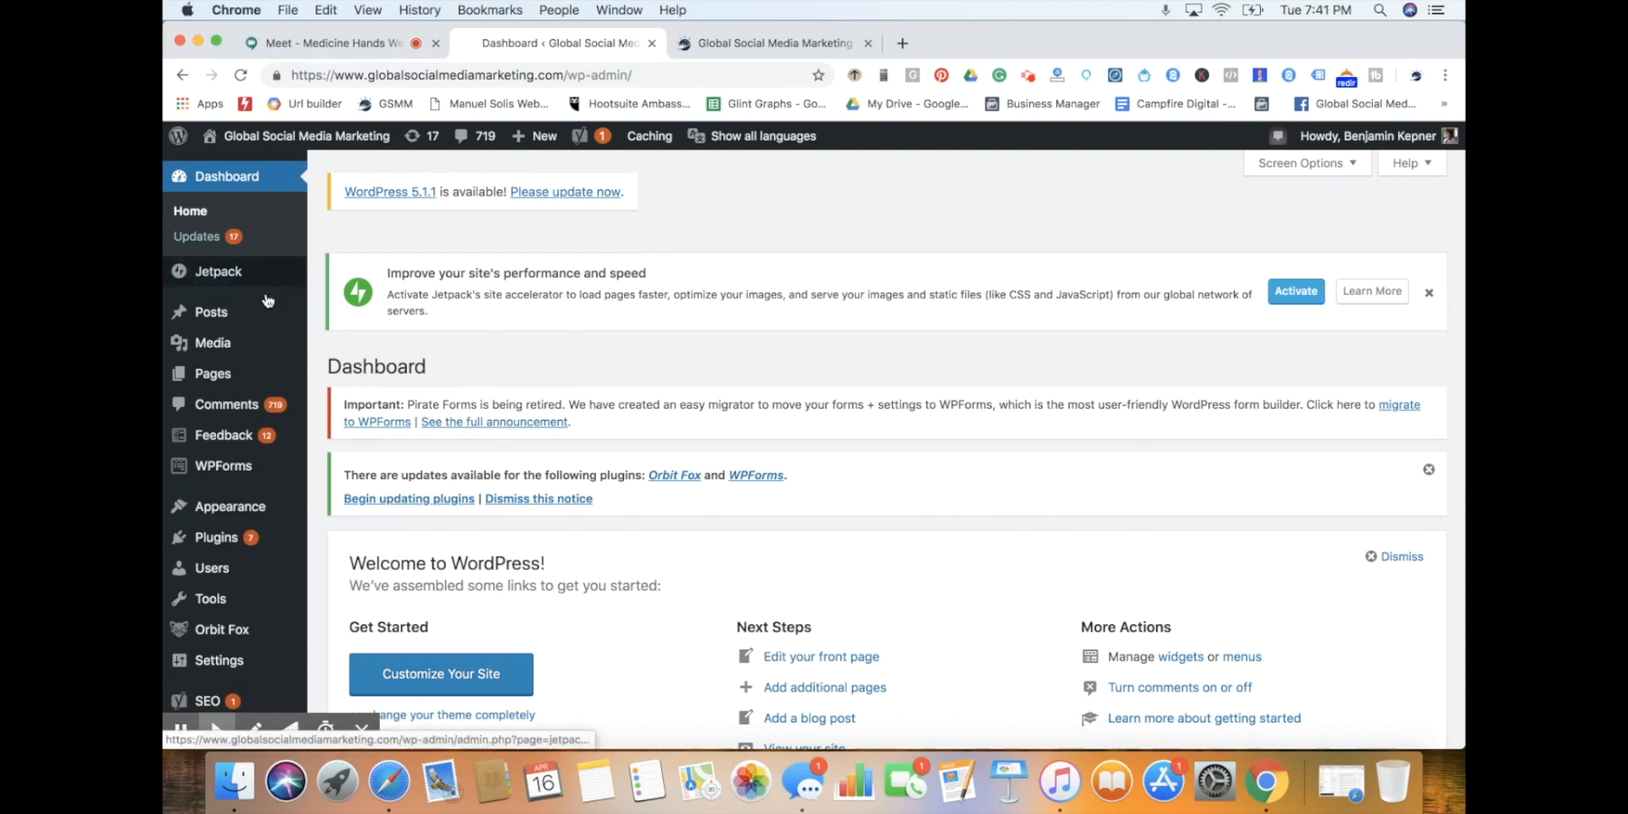
mouse_move(243, 662)
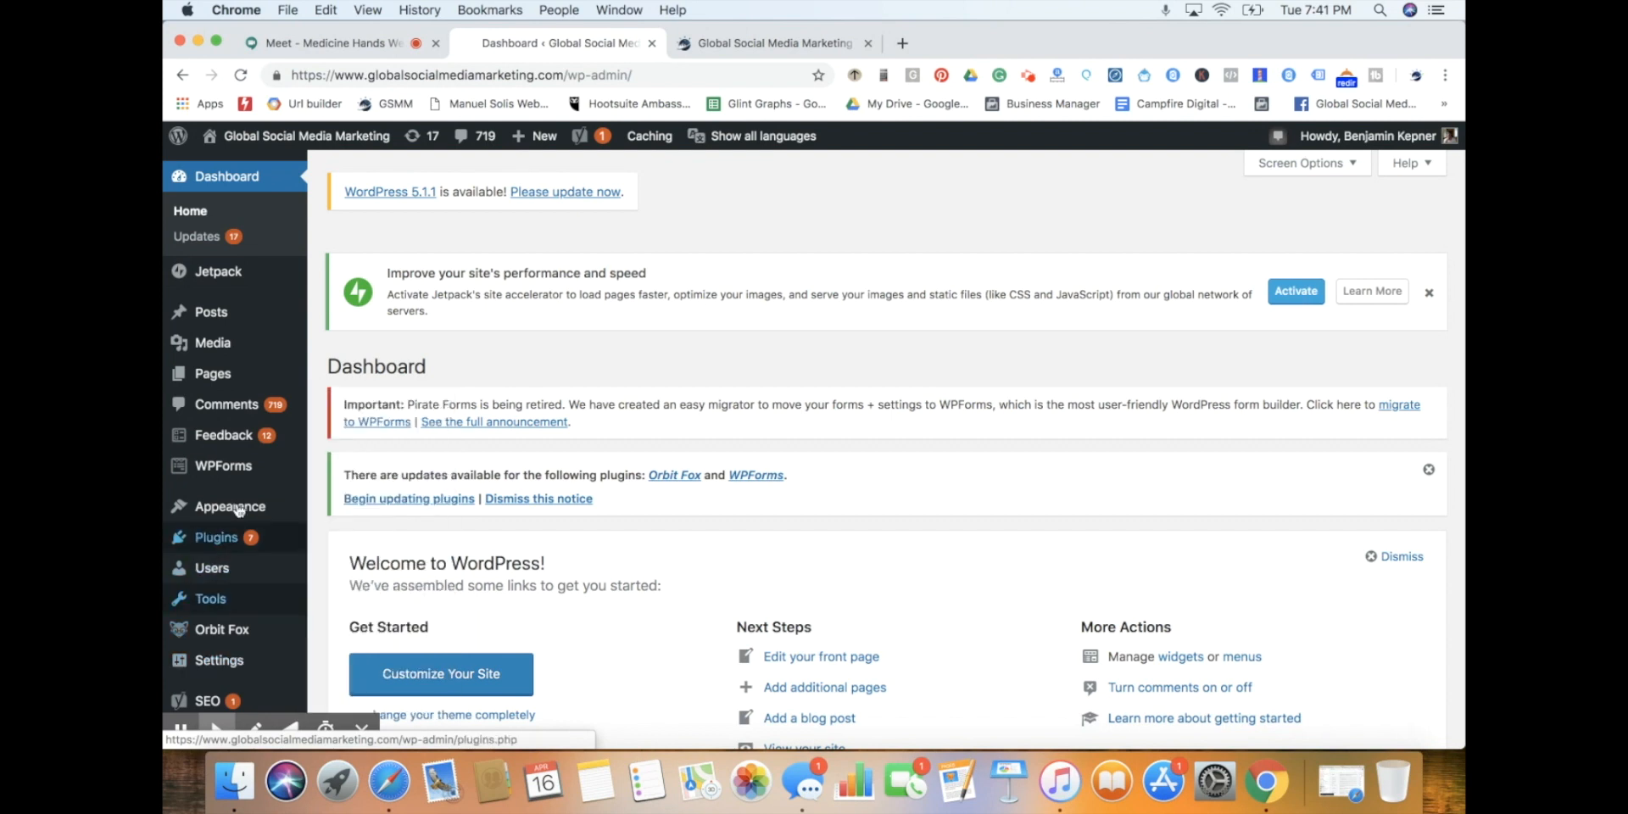
mouse_move(237, 529)
scroll(238, 529, down, 4)
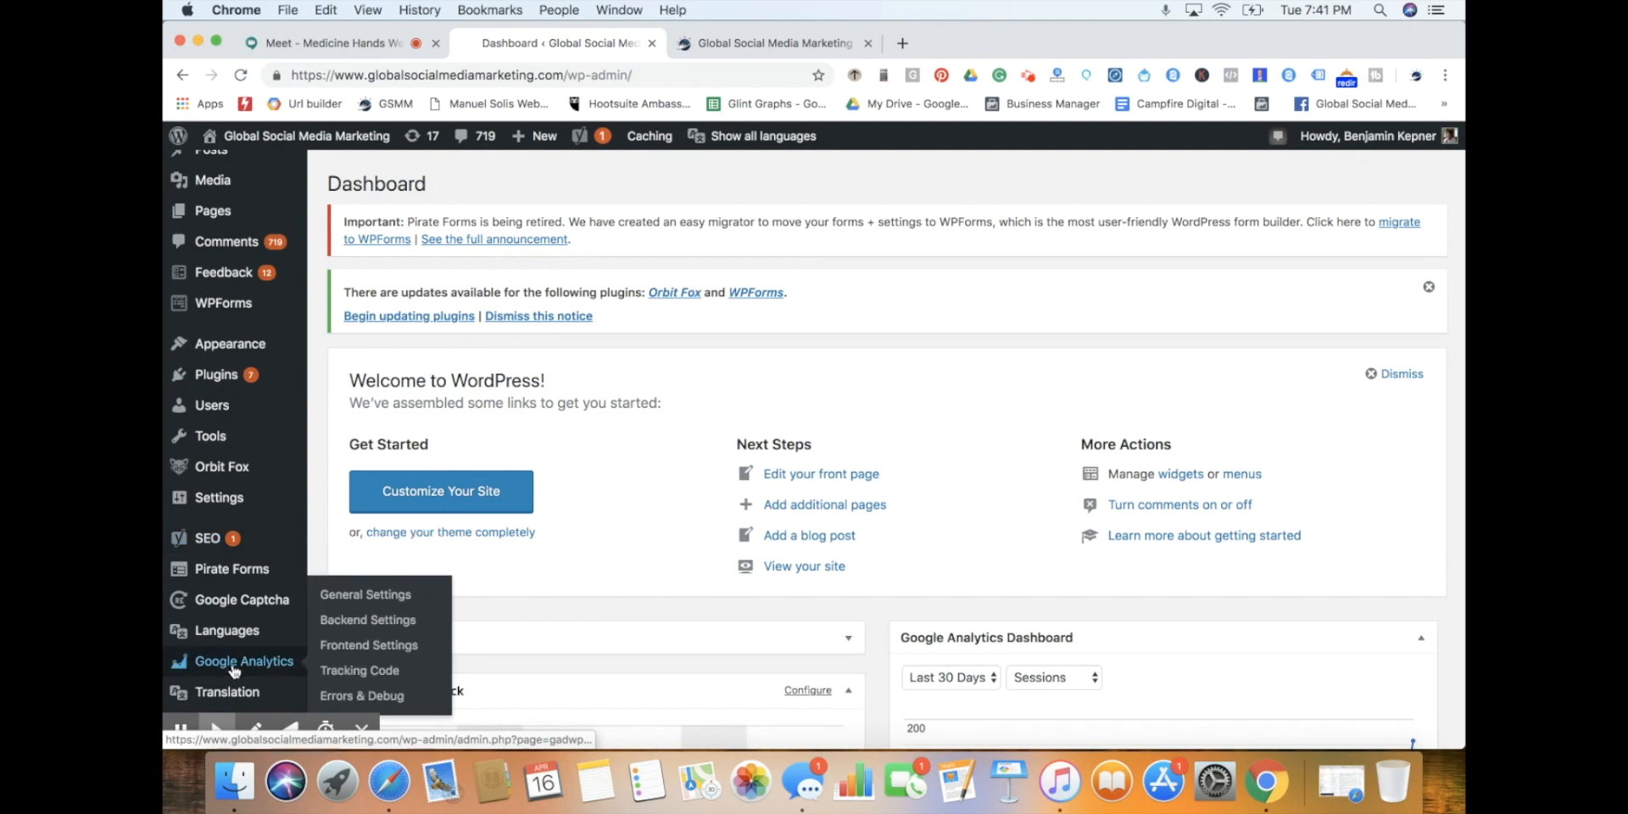
mouse_move(236, 378)
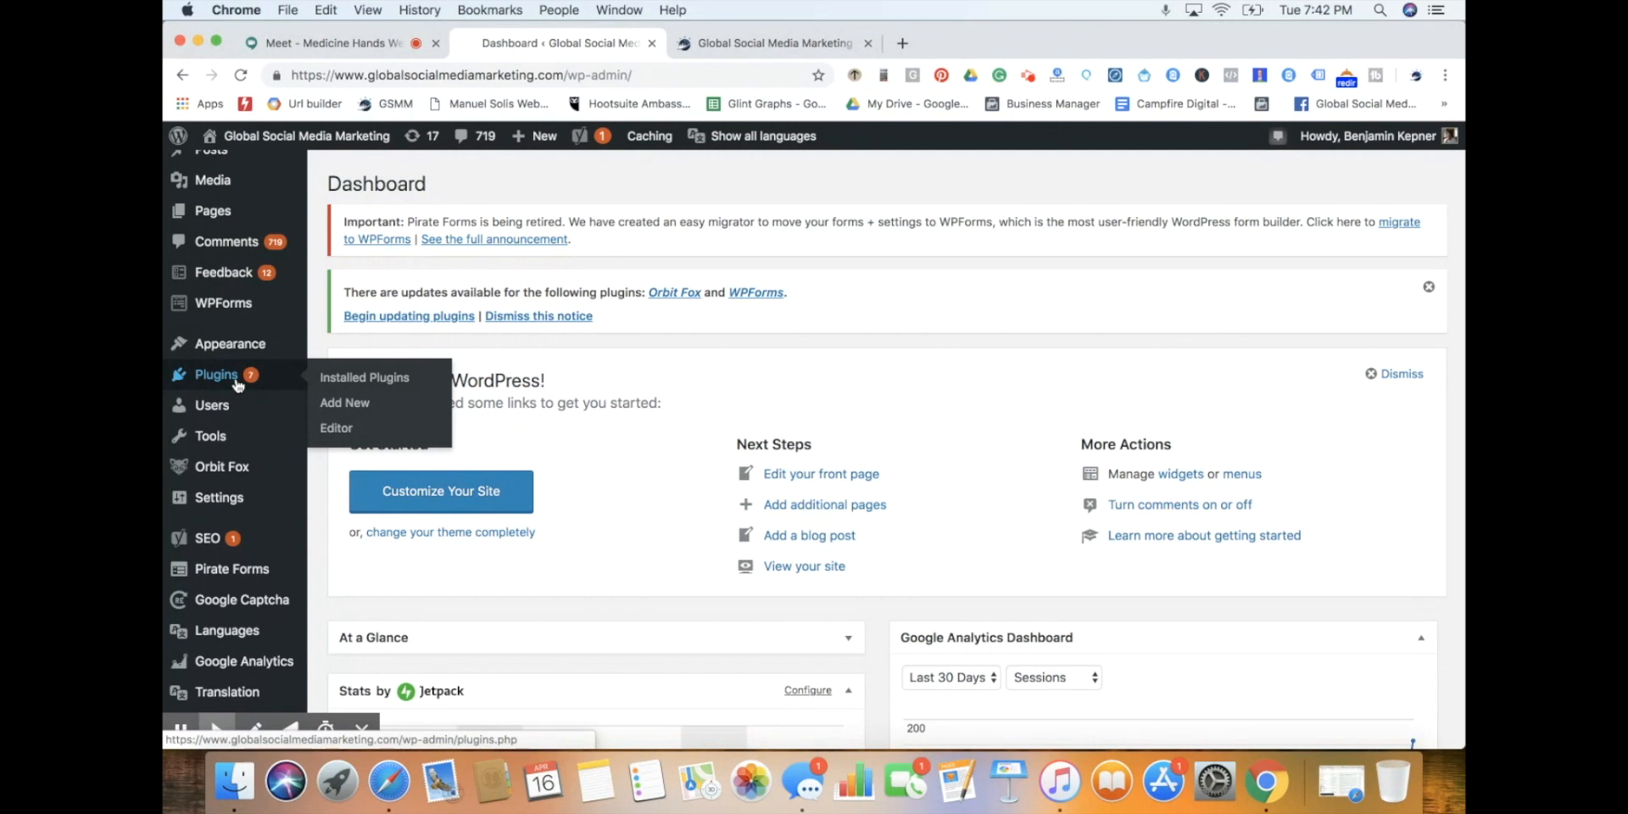
click(336, 384)
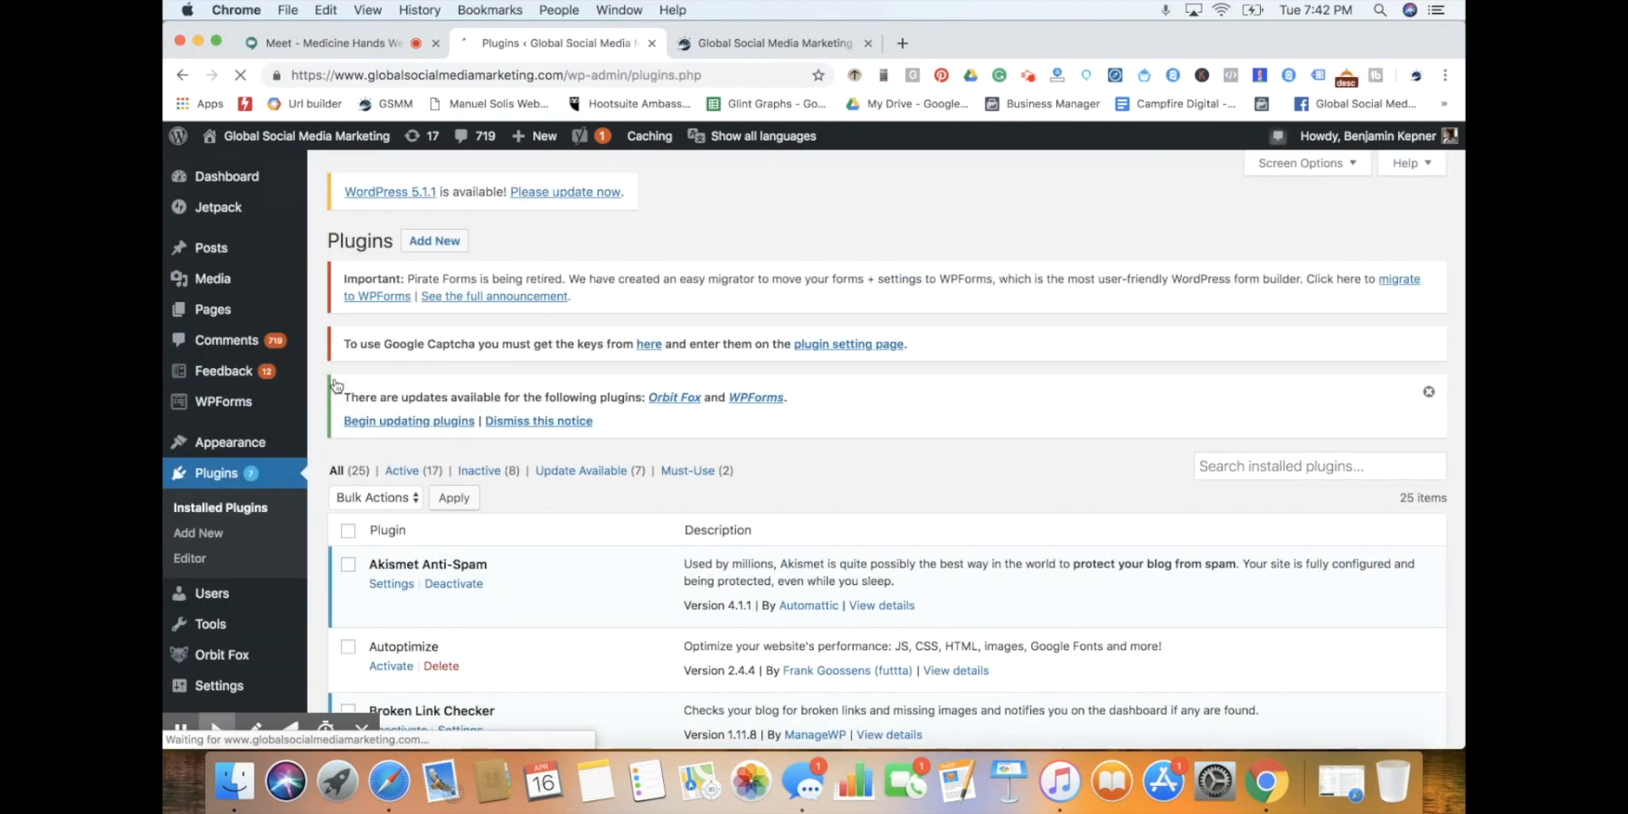
- Look through the installed plugins down to WPForms Lite and highlight part of its contact form description
scroll(645, 399, down, 5)
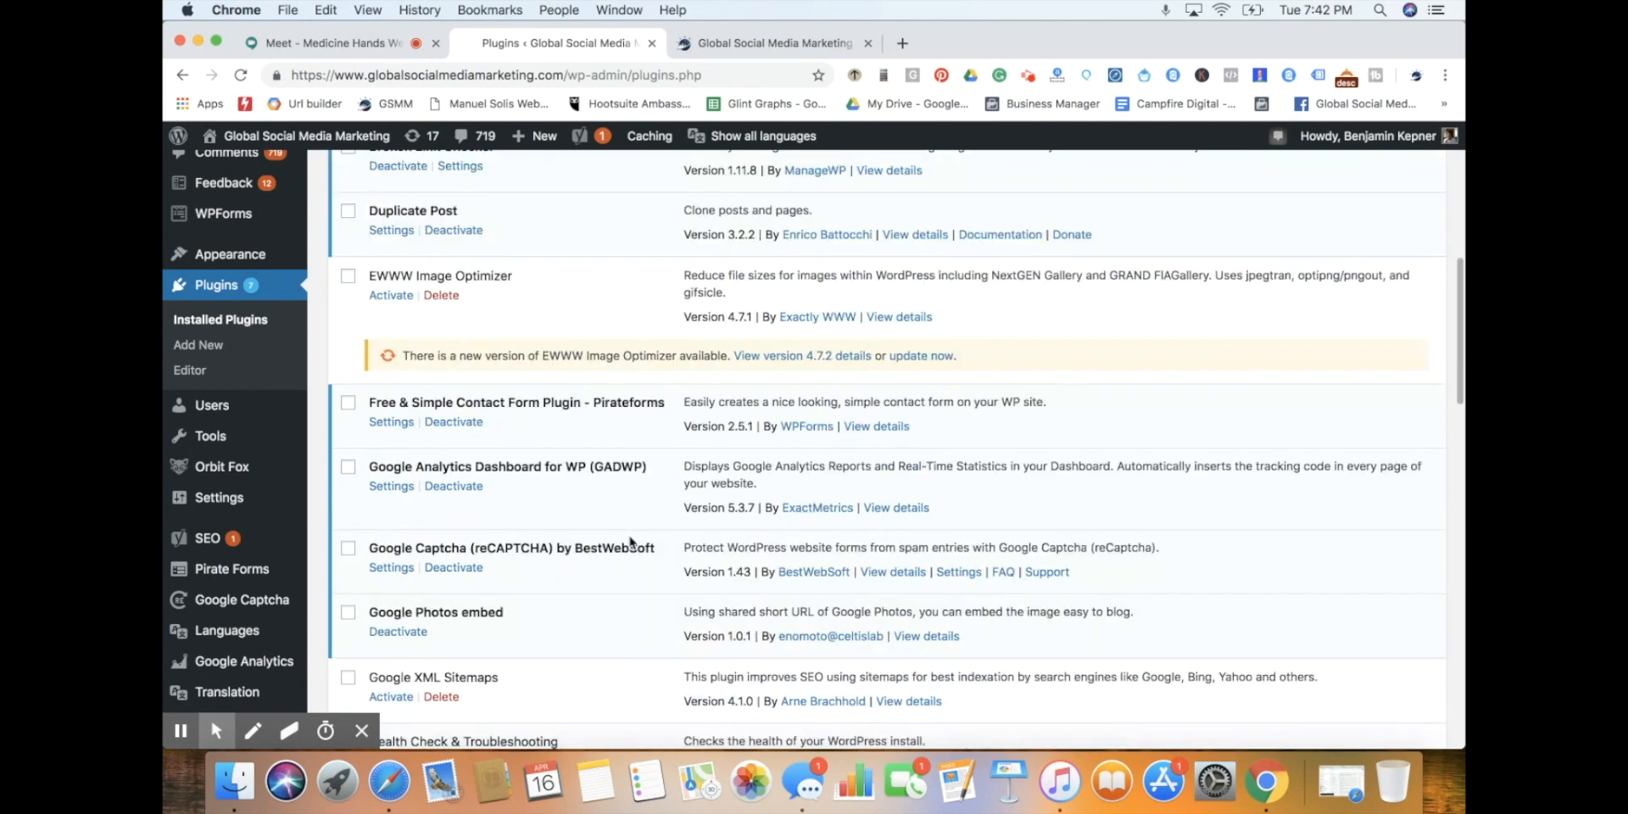
scroll(630, 541, down, 5)
scroll(630, 541, down, 15)
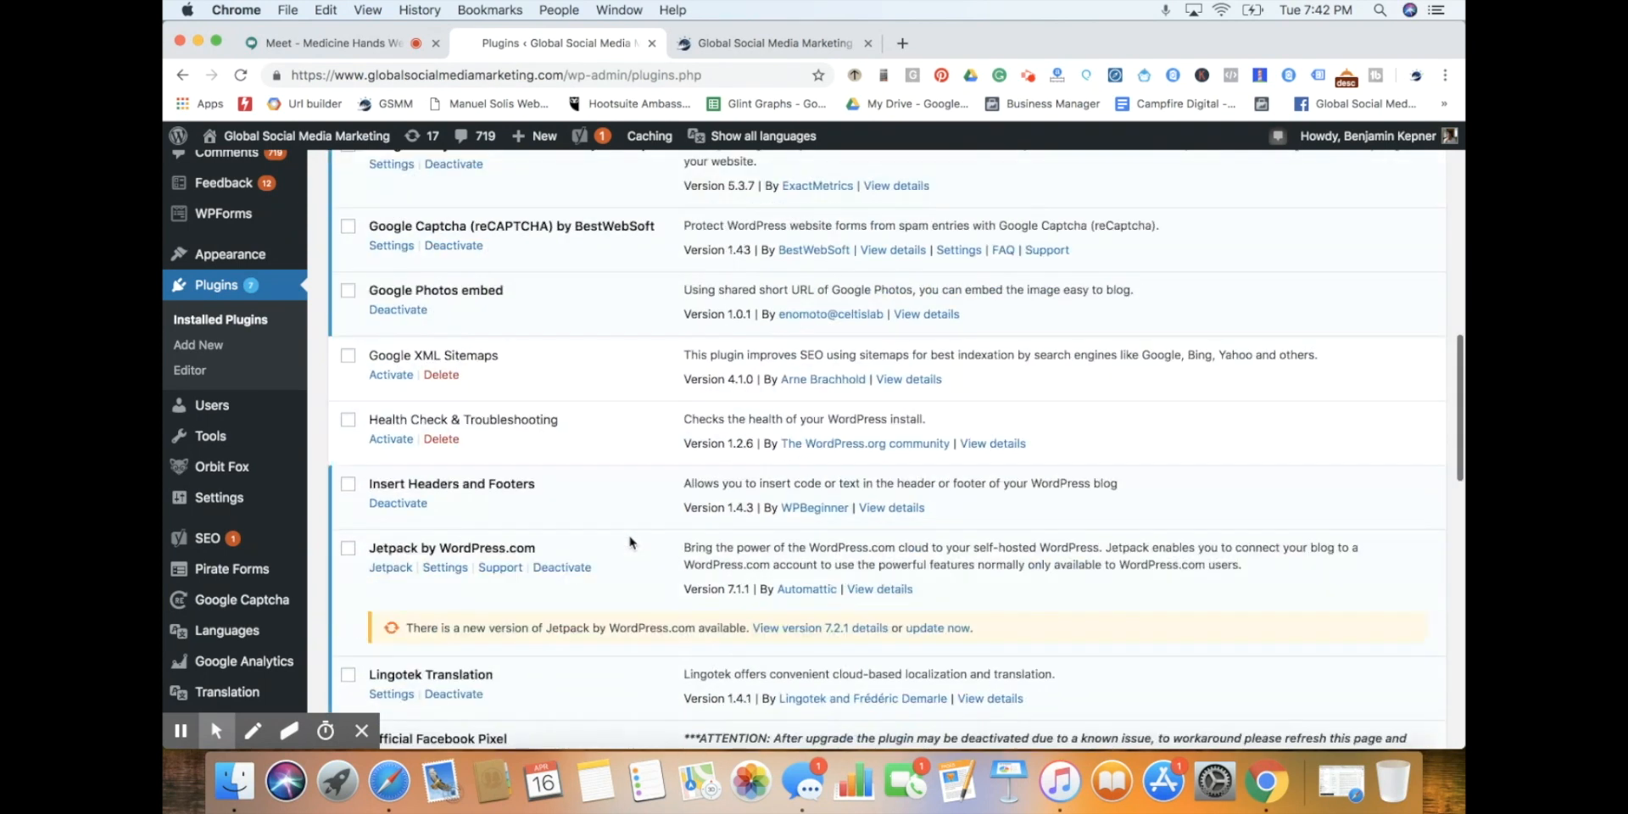
scroll(630, 541, down, 14)
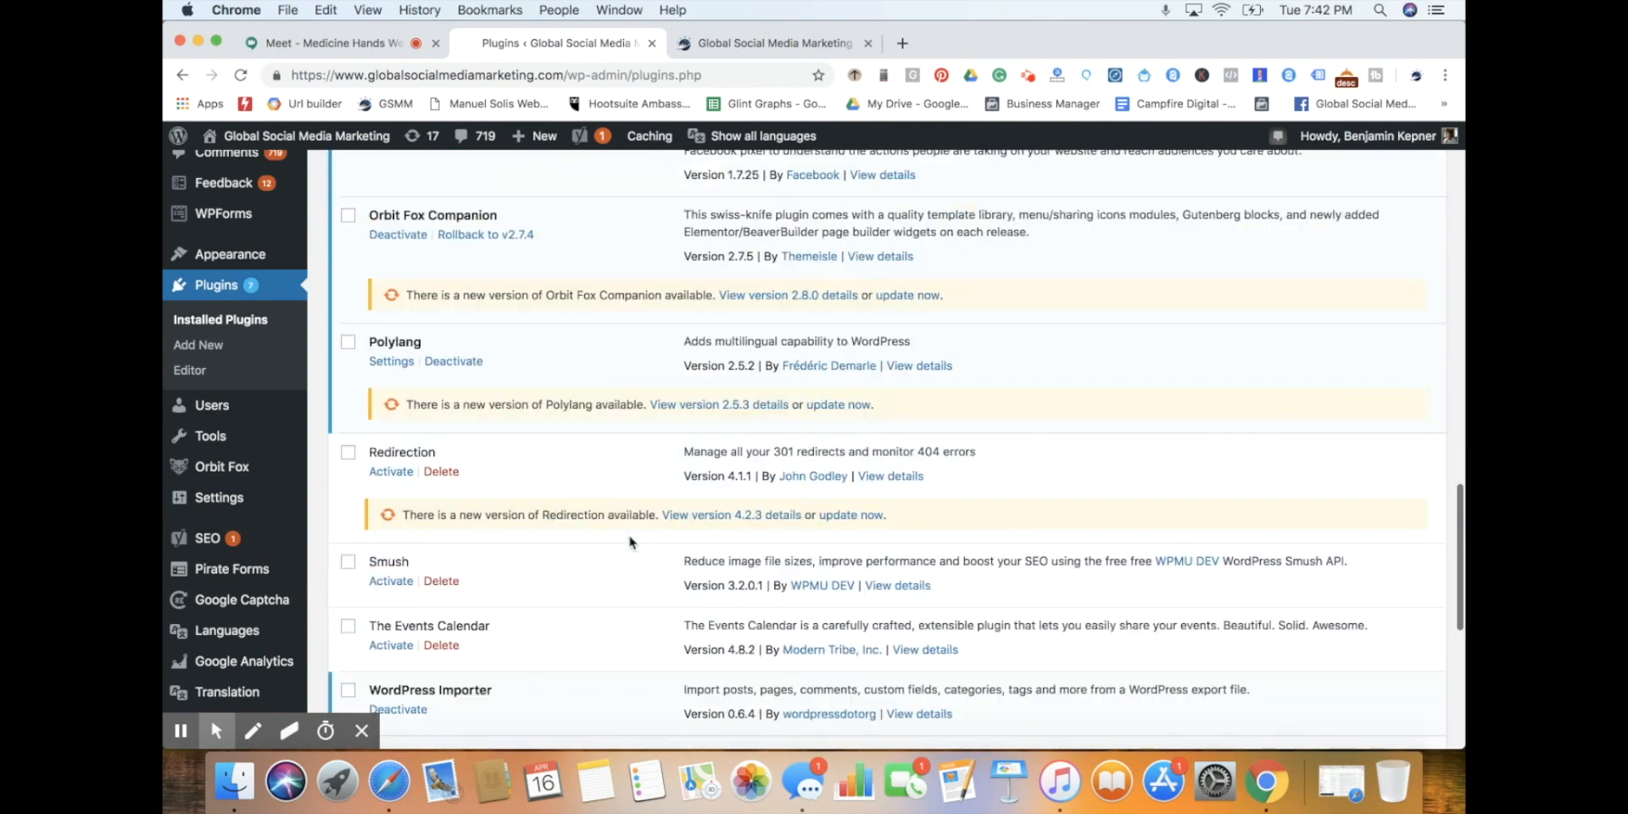
scroll(630, 541, down, 4)
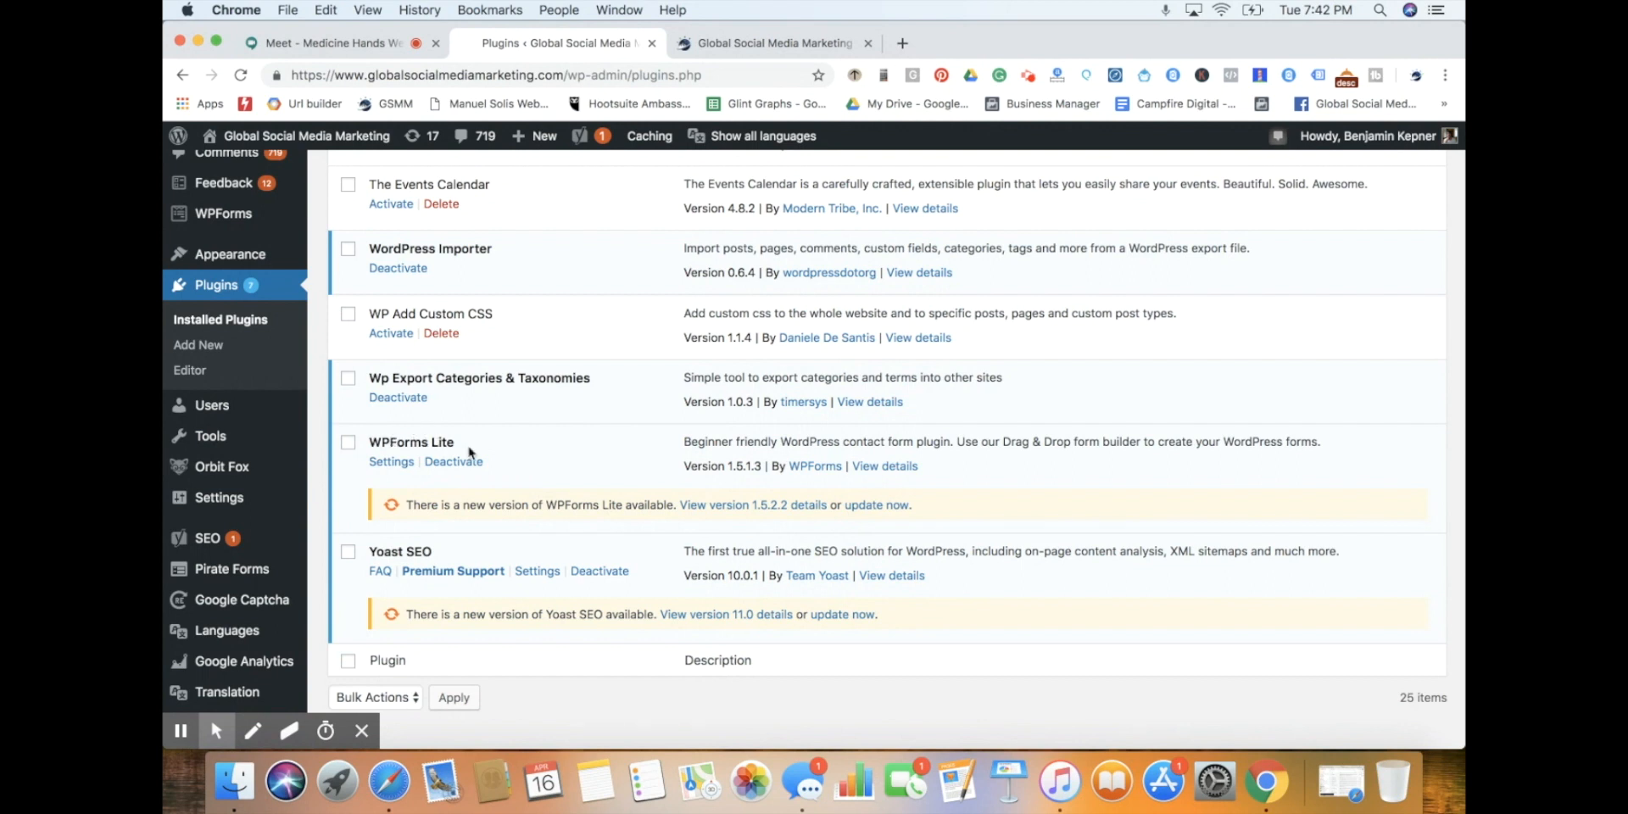
click(841, 444)
drag(841, 444, 938, 452)
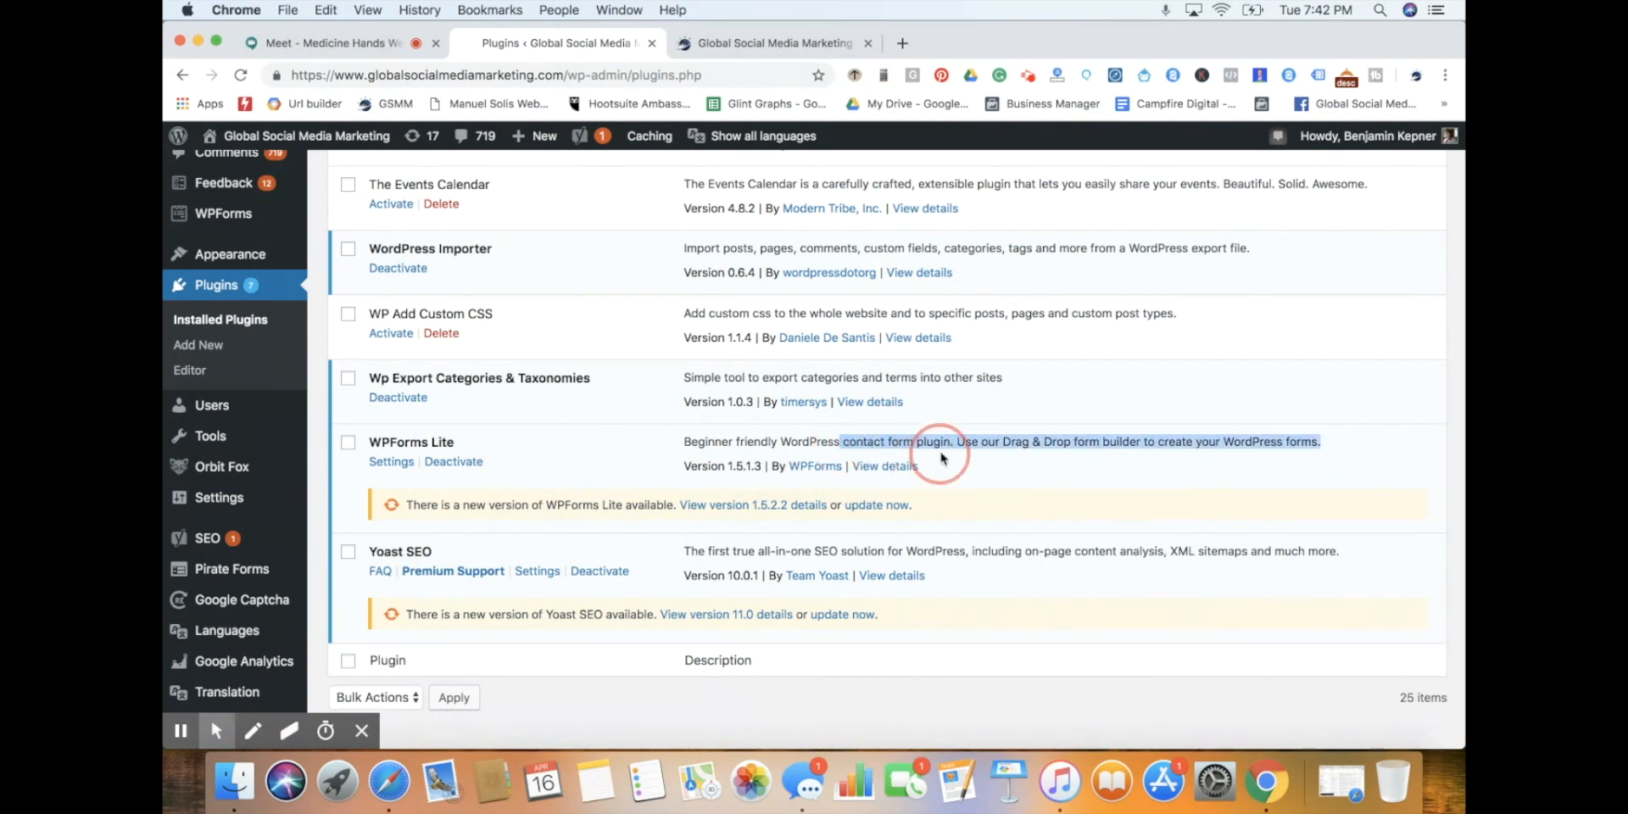
- Open the Contact page on the public site and examine its contact form from the name field to the submit button
click(817, 54)
click(1293, 188)
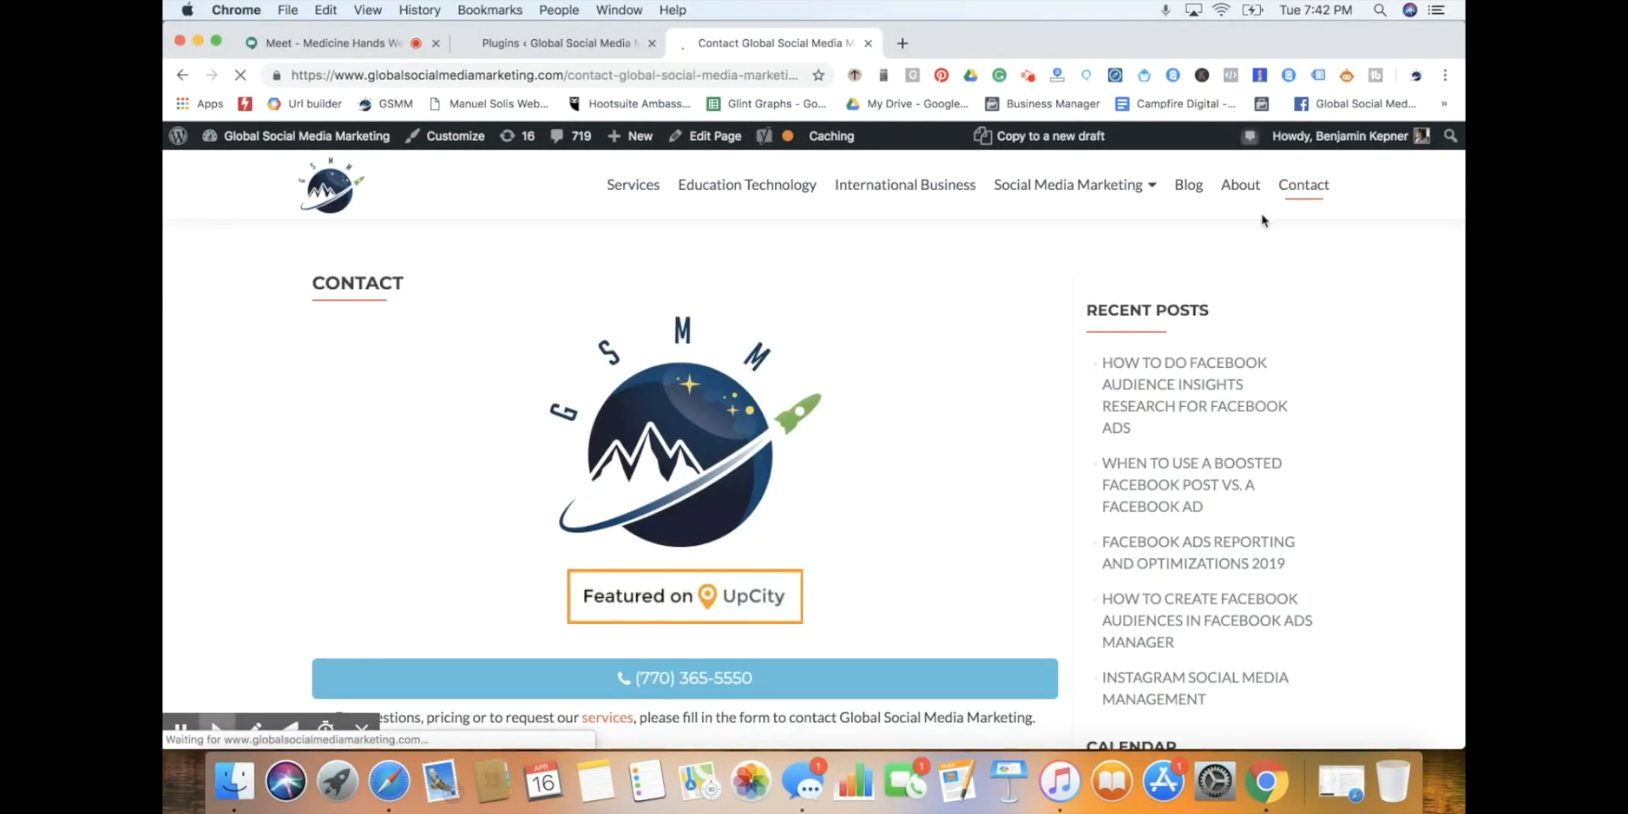
scroll(949, 403, down, 3)
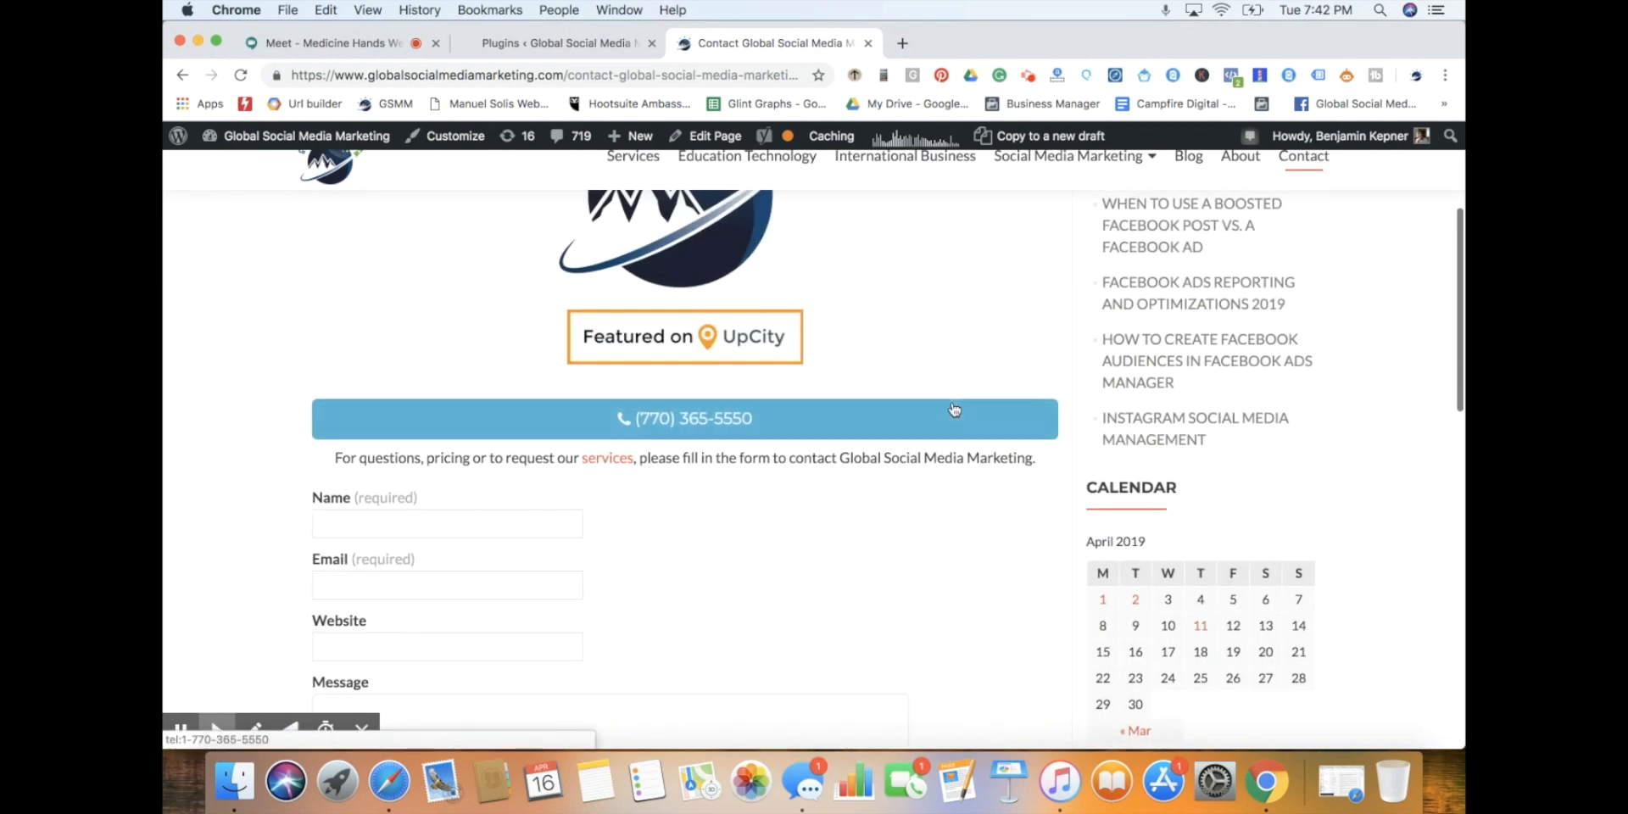
scroll(754, 611, down, 2)
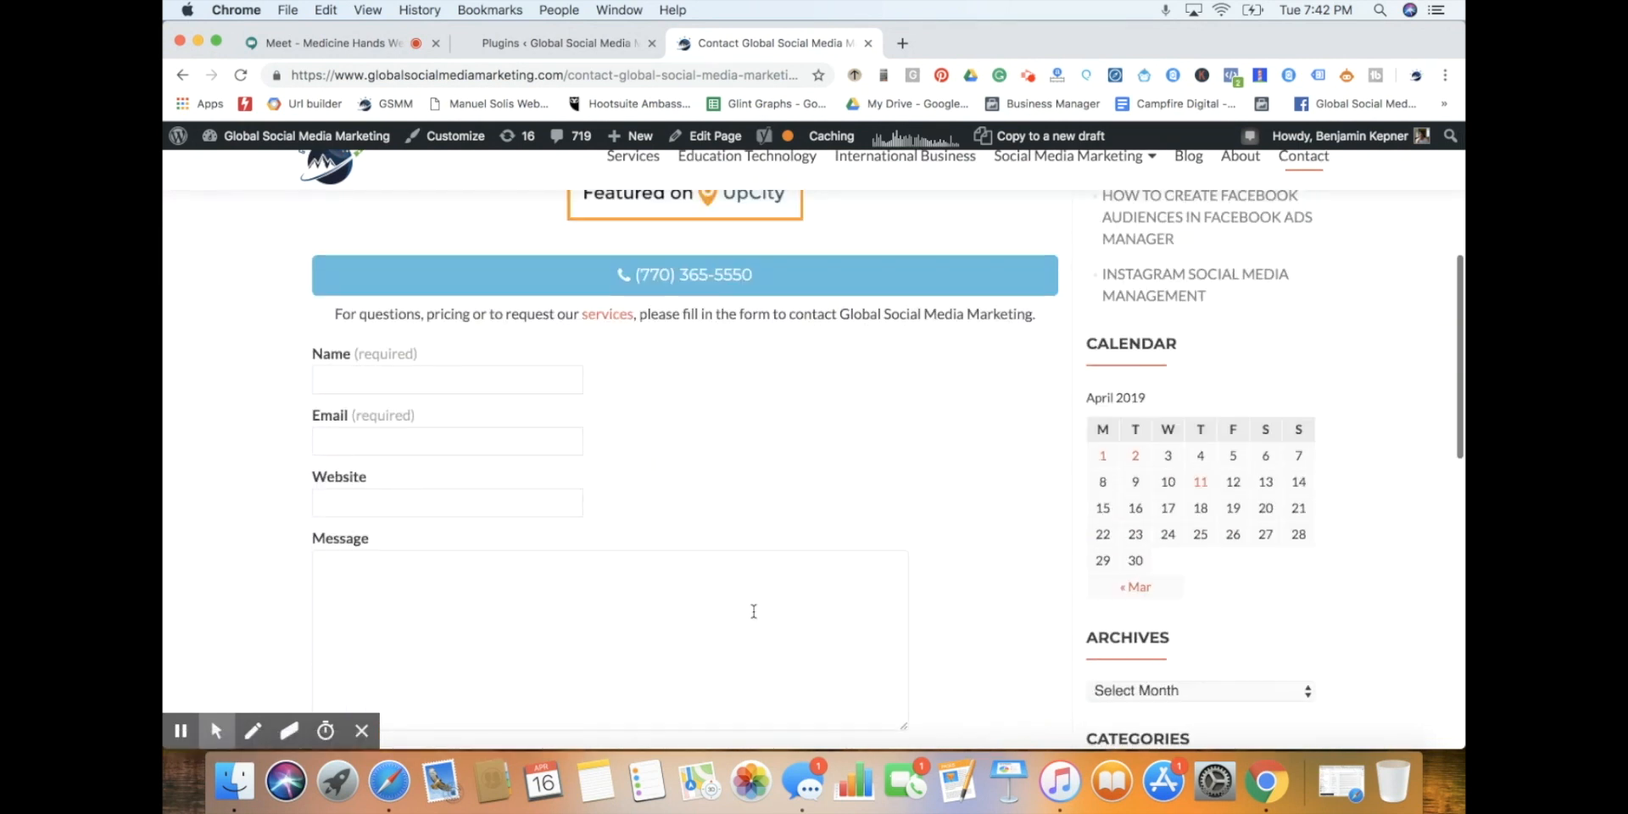
scroll(754, 610, up, 1)
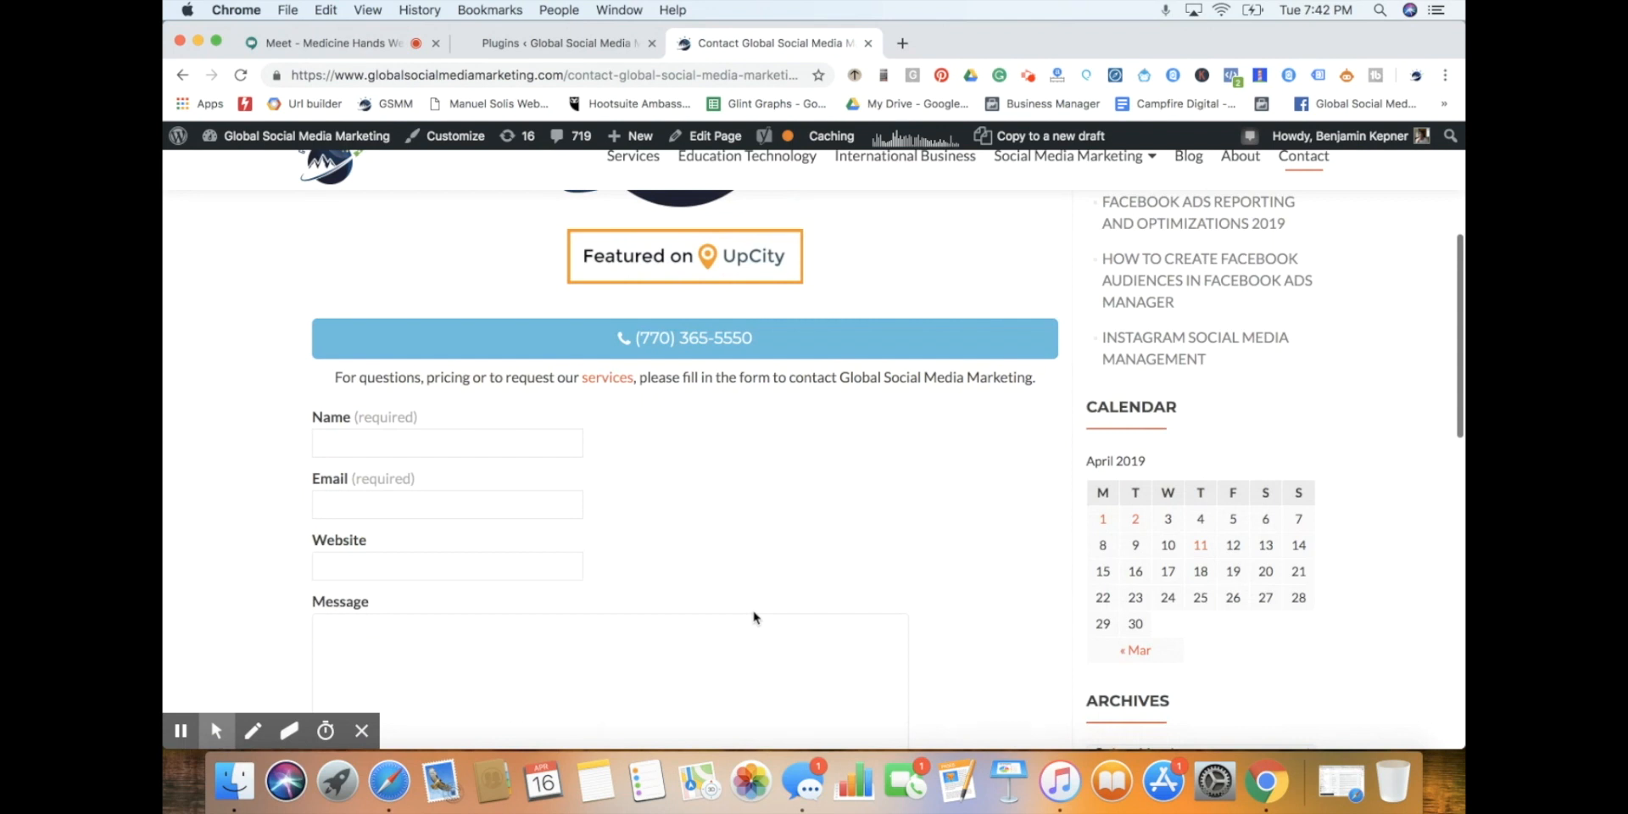
scroll(756, 617, up, 2)
scroll(754, 618, up, 3)
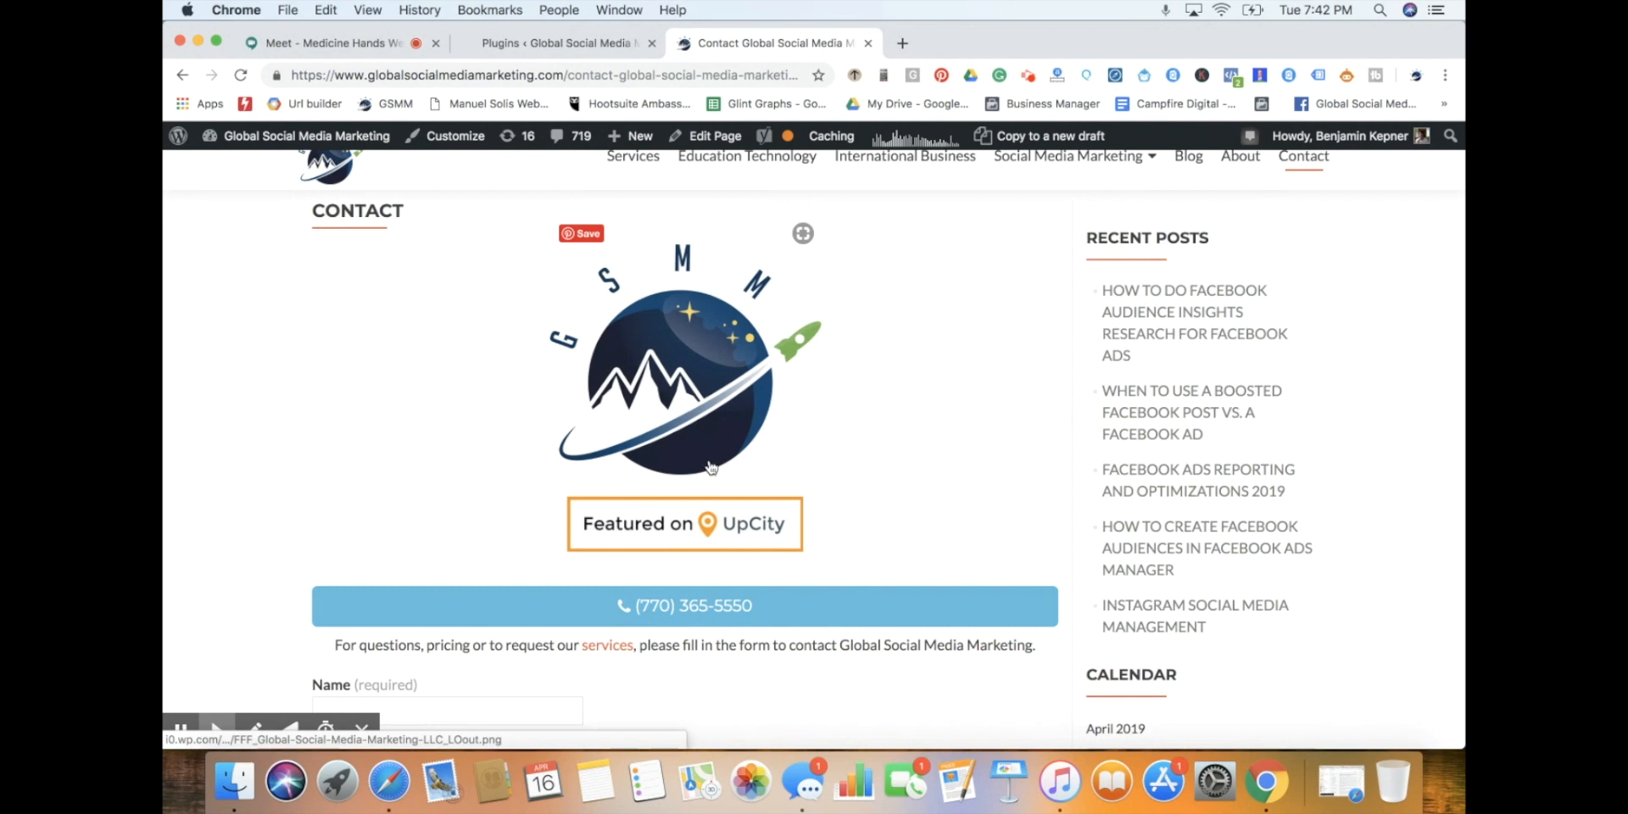
scroll(711, 467, down, 5)
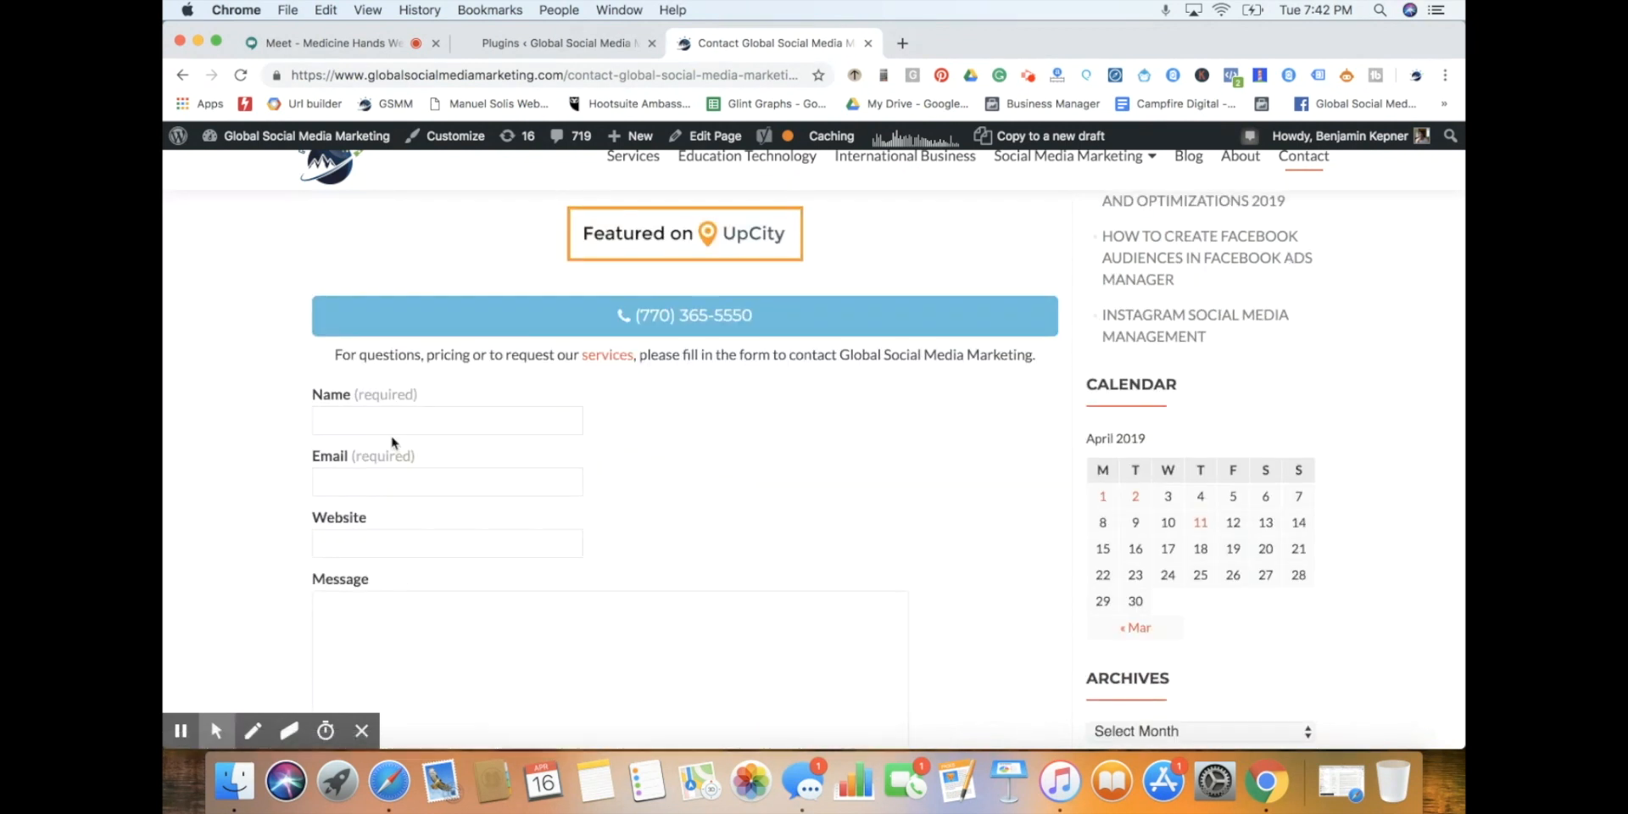
scroll(812, 507, down, 6)
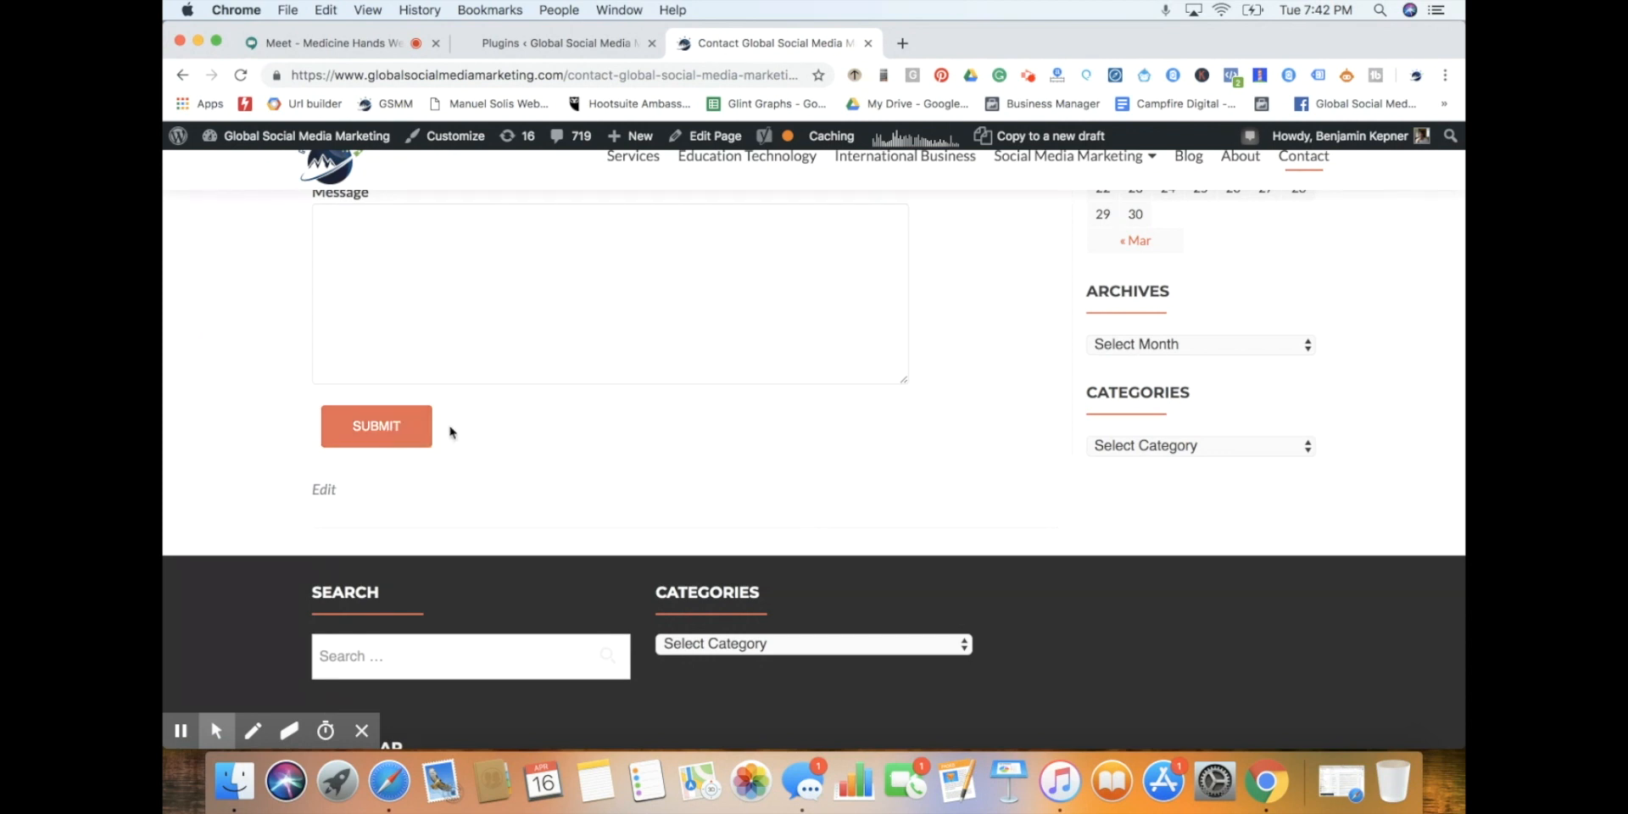
- Return to the installed plugins list and review its entries from Akismet Anti-Spam to the end
click(573, 53)
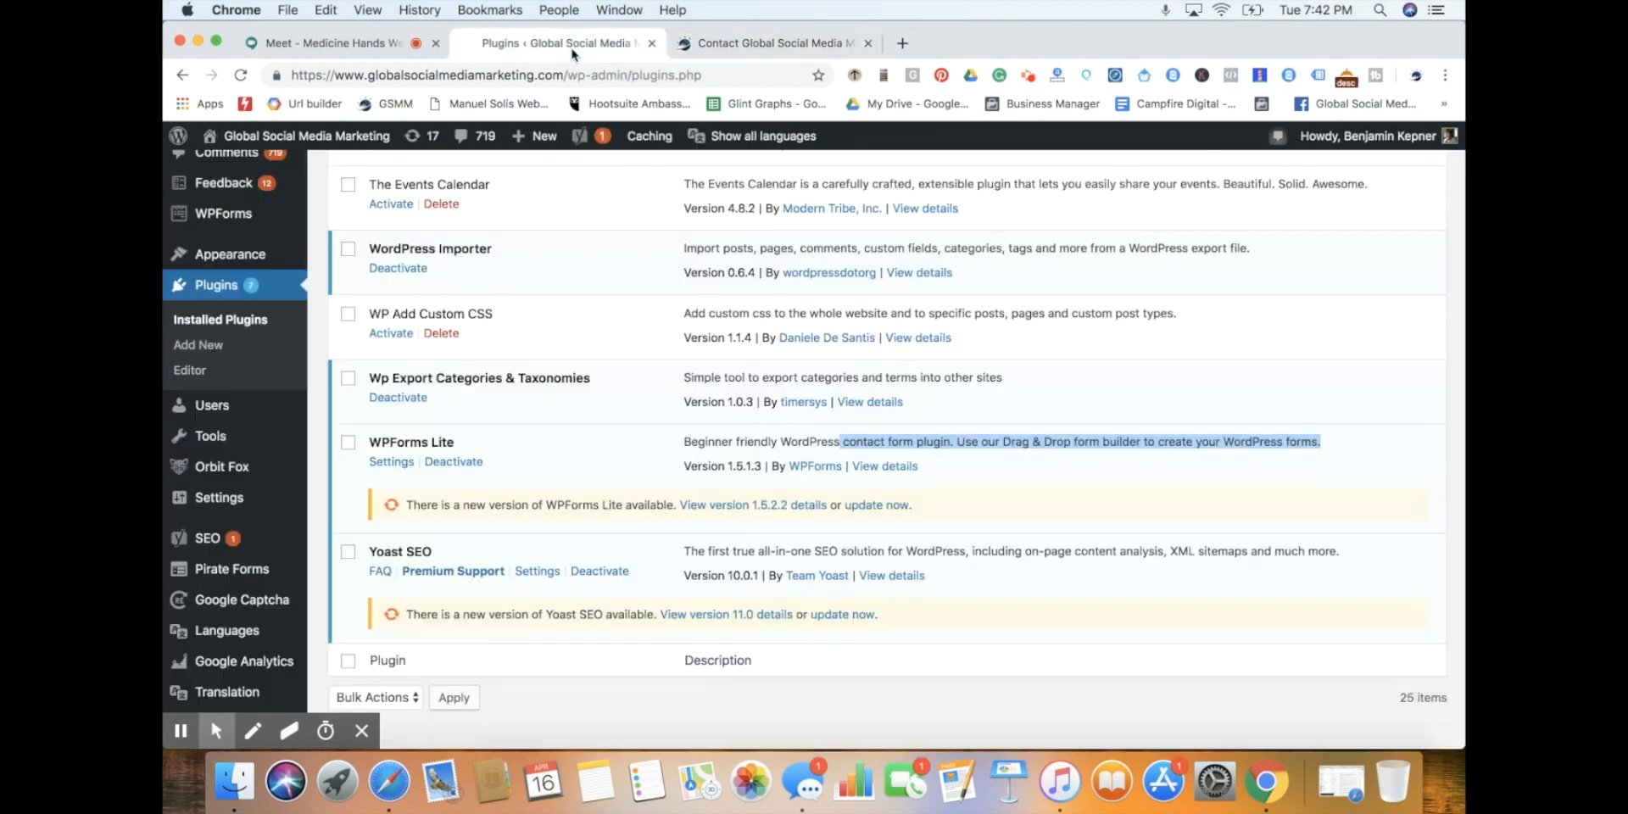
scroll(665, 323, up, 20)
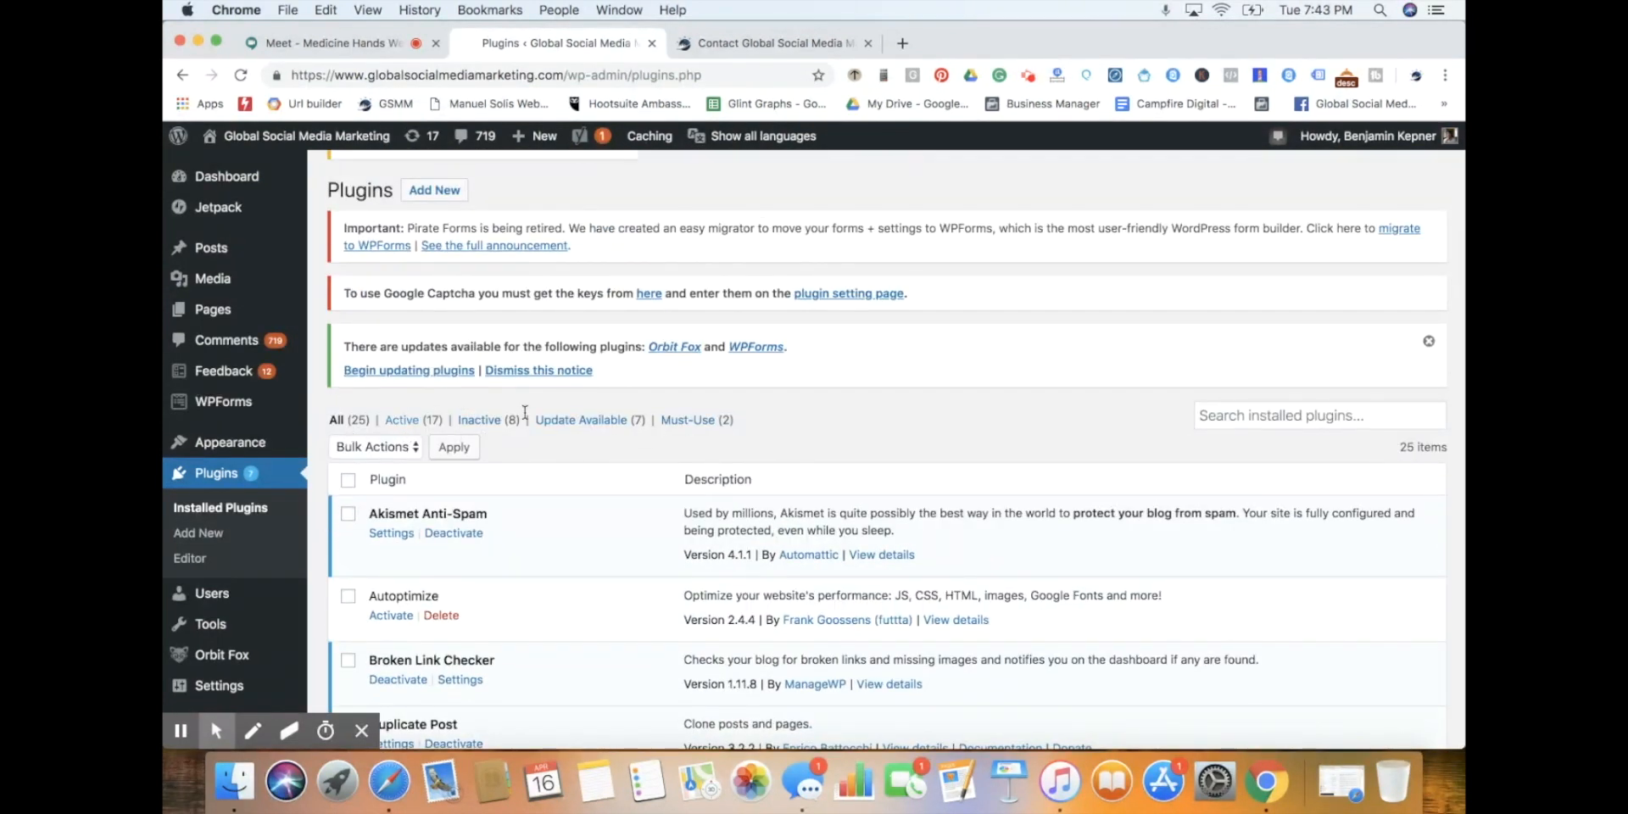
scroll(721, 468, down, 3)
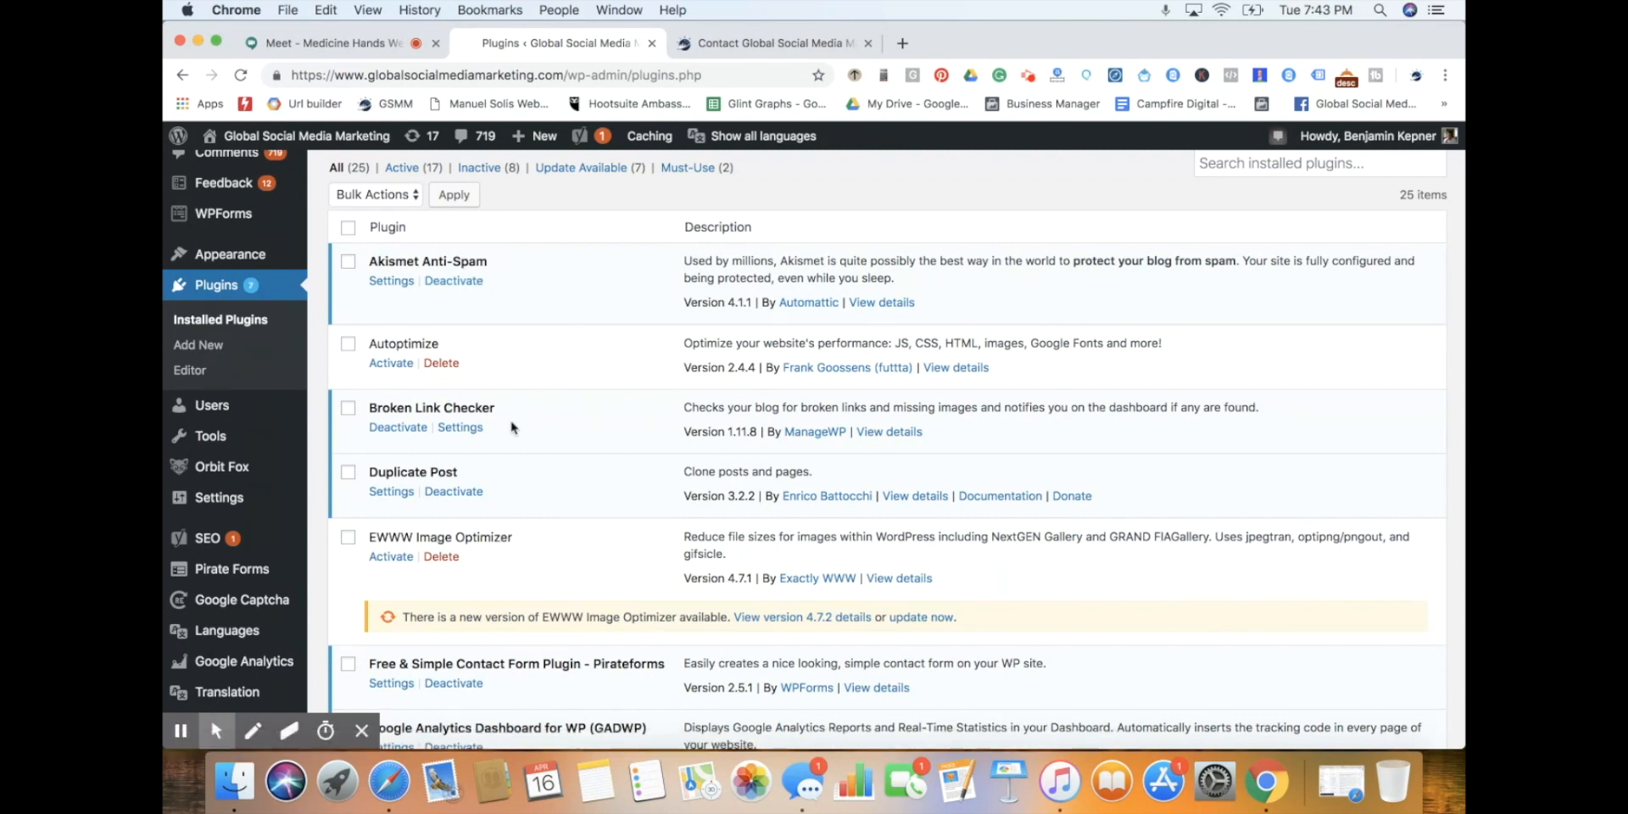
scroll(547, 438, down, 1)
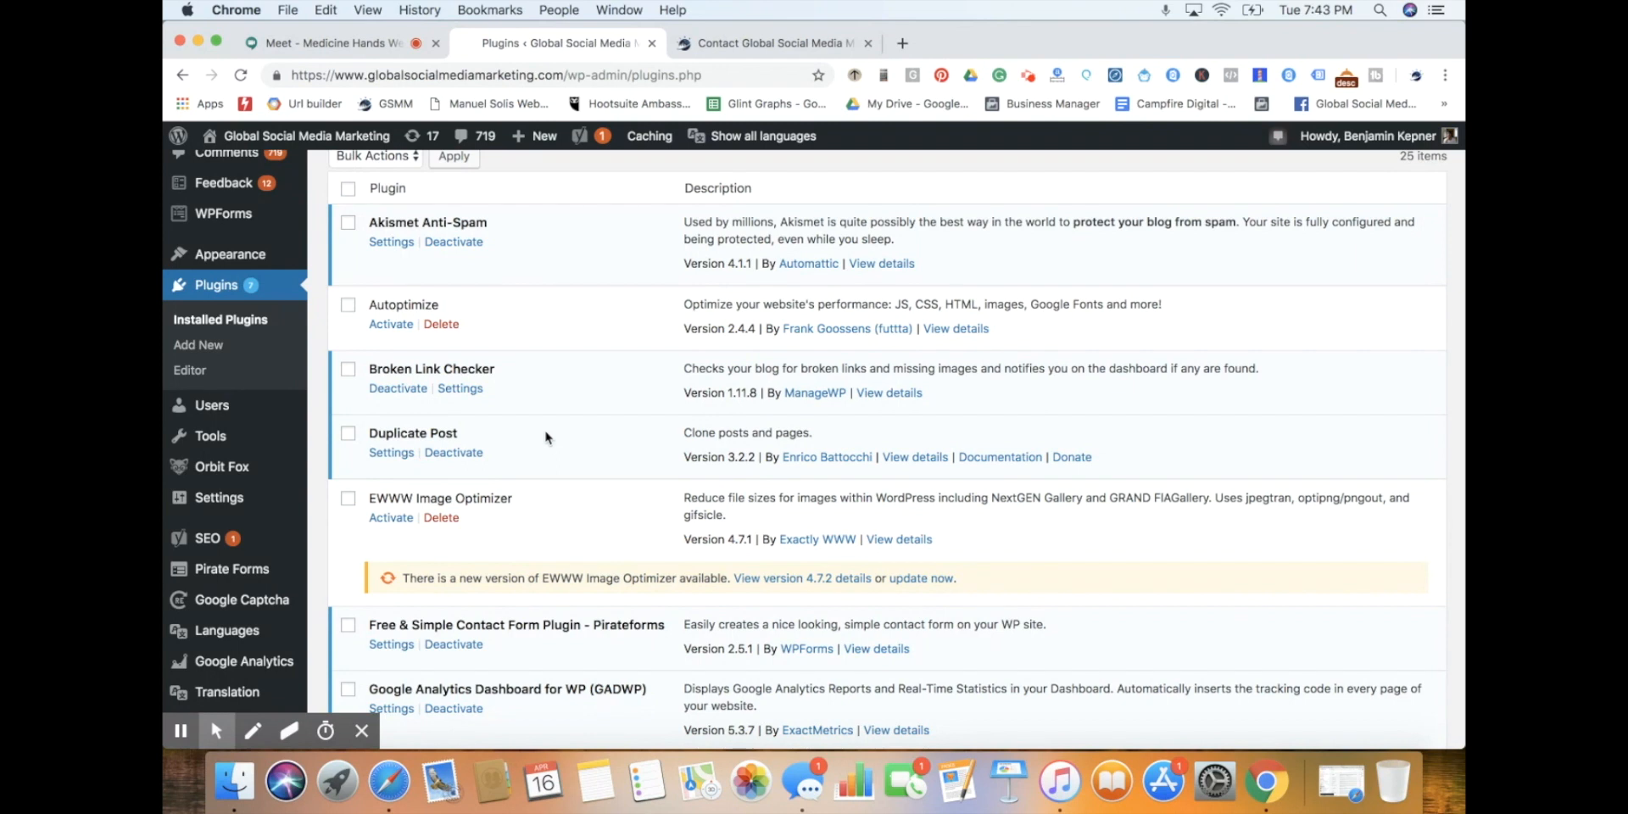
scroll(547, 438, down, 2)
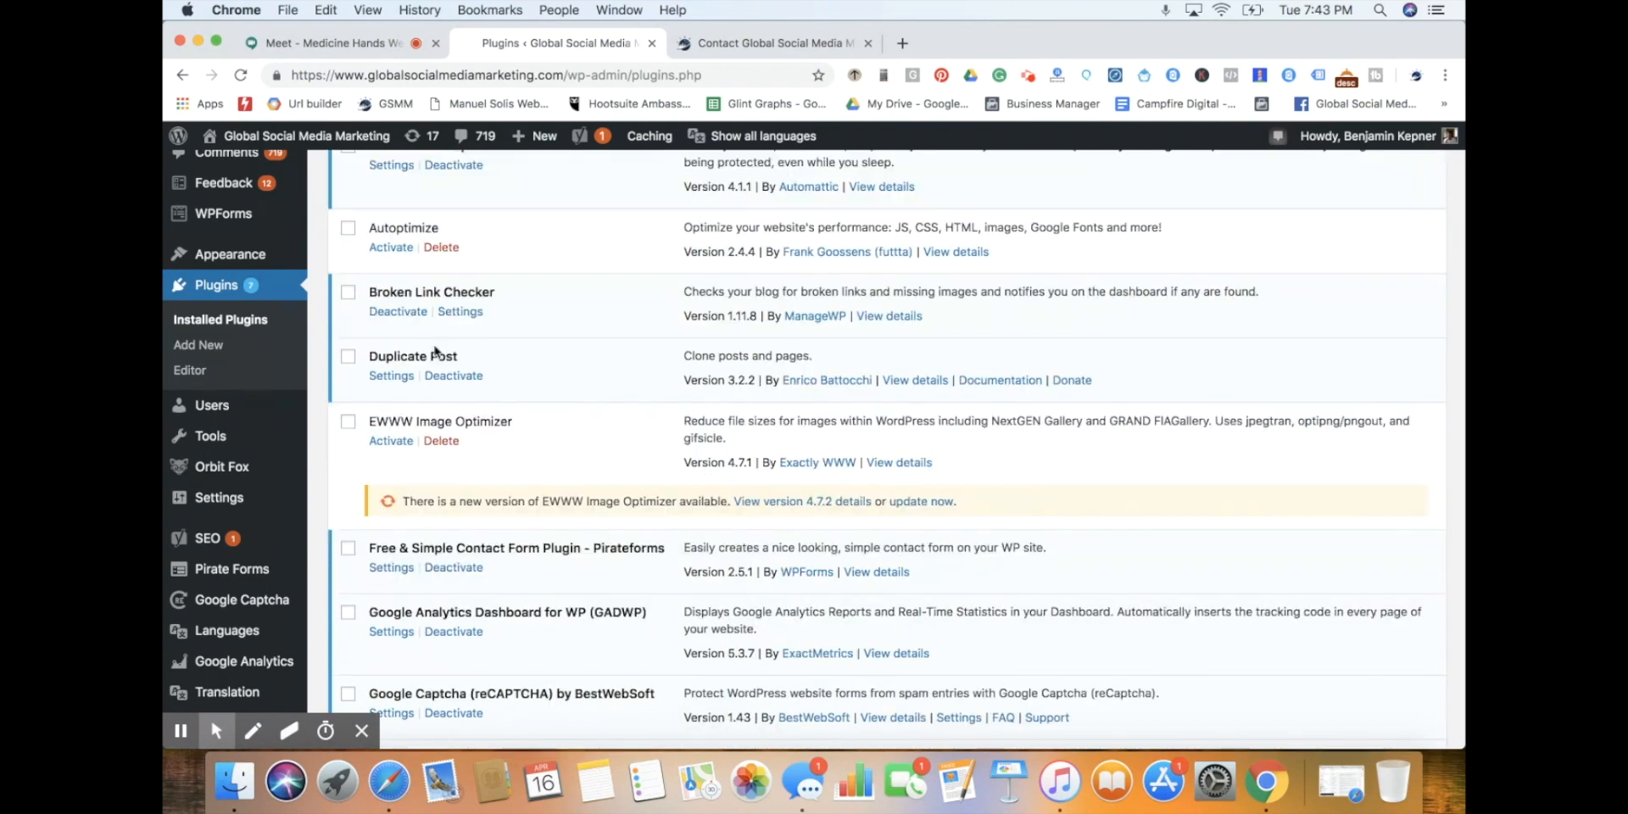
scroll(435, 352, down, 3)
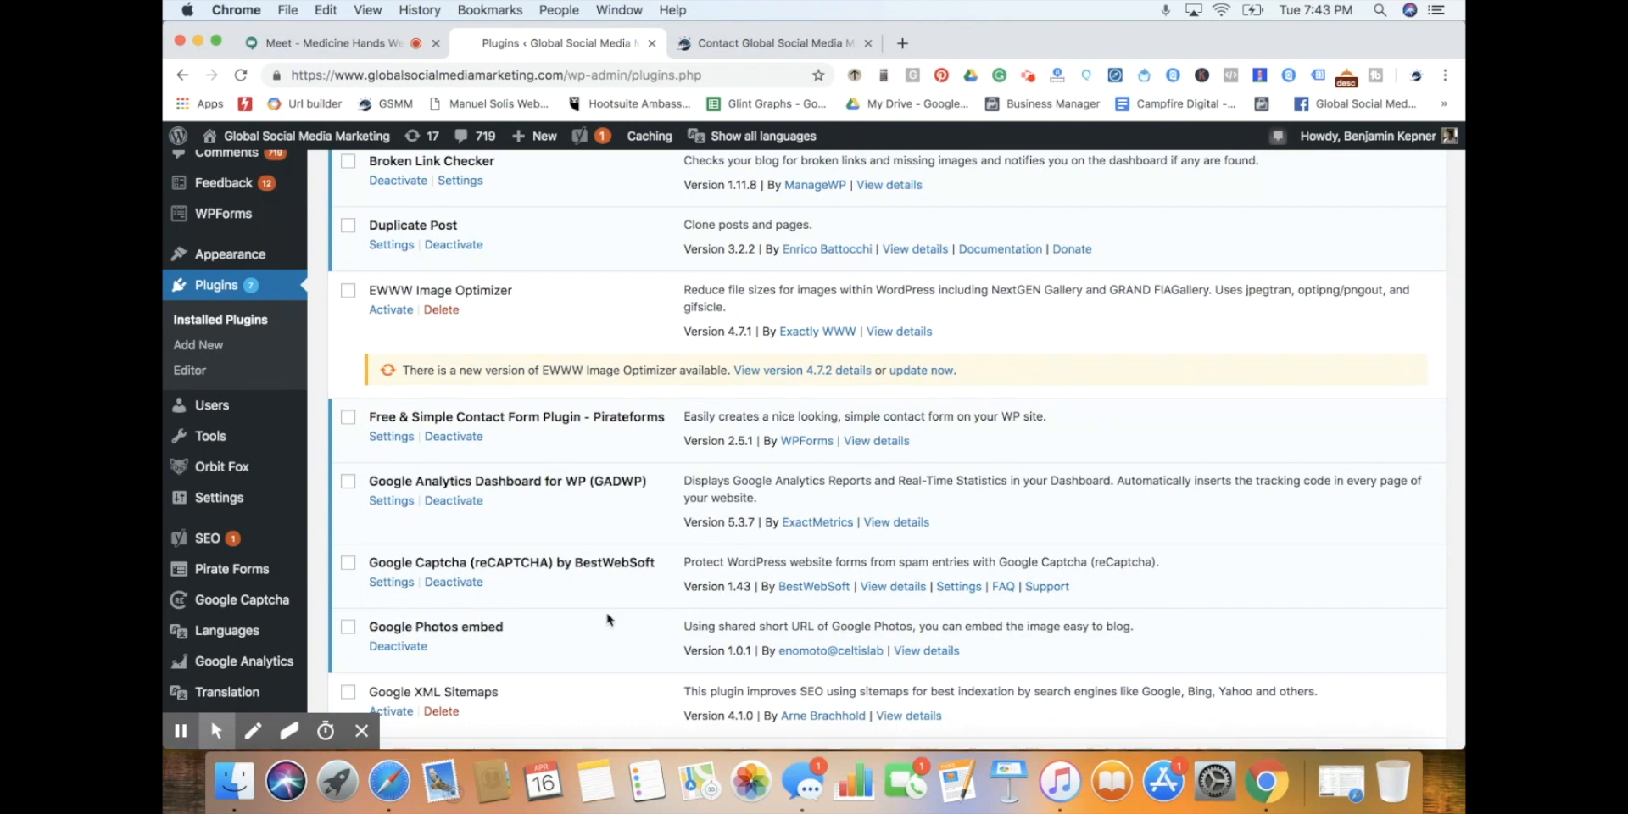
scroll(607, 619, down, 5)
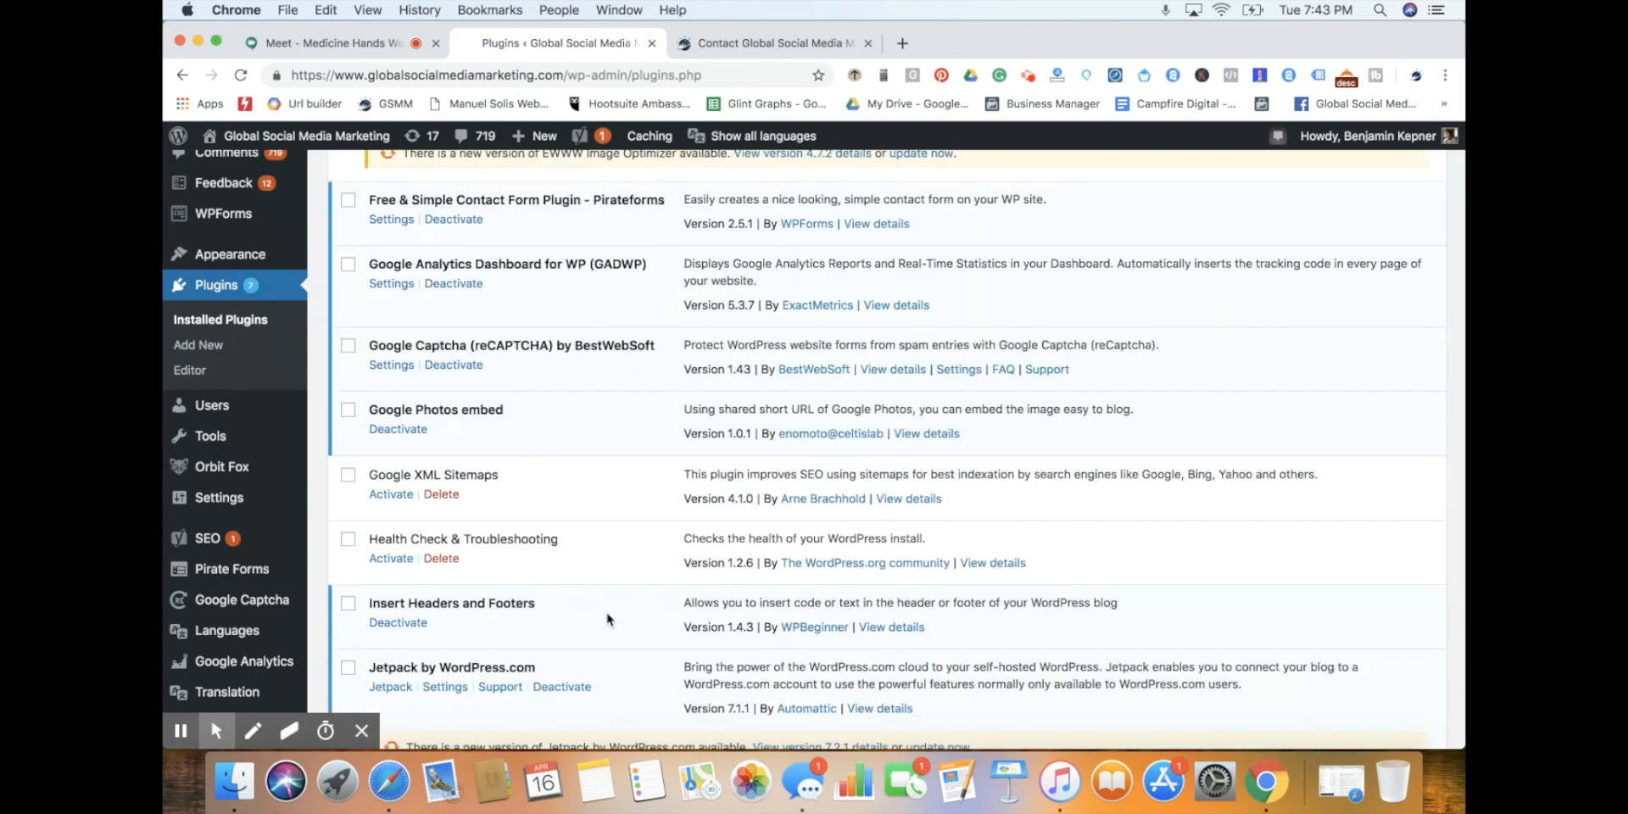
scroll(607, 619, down, 10)
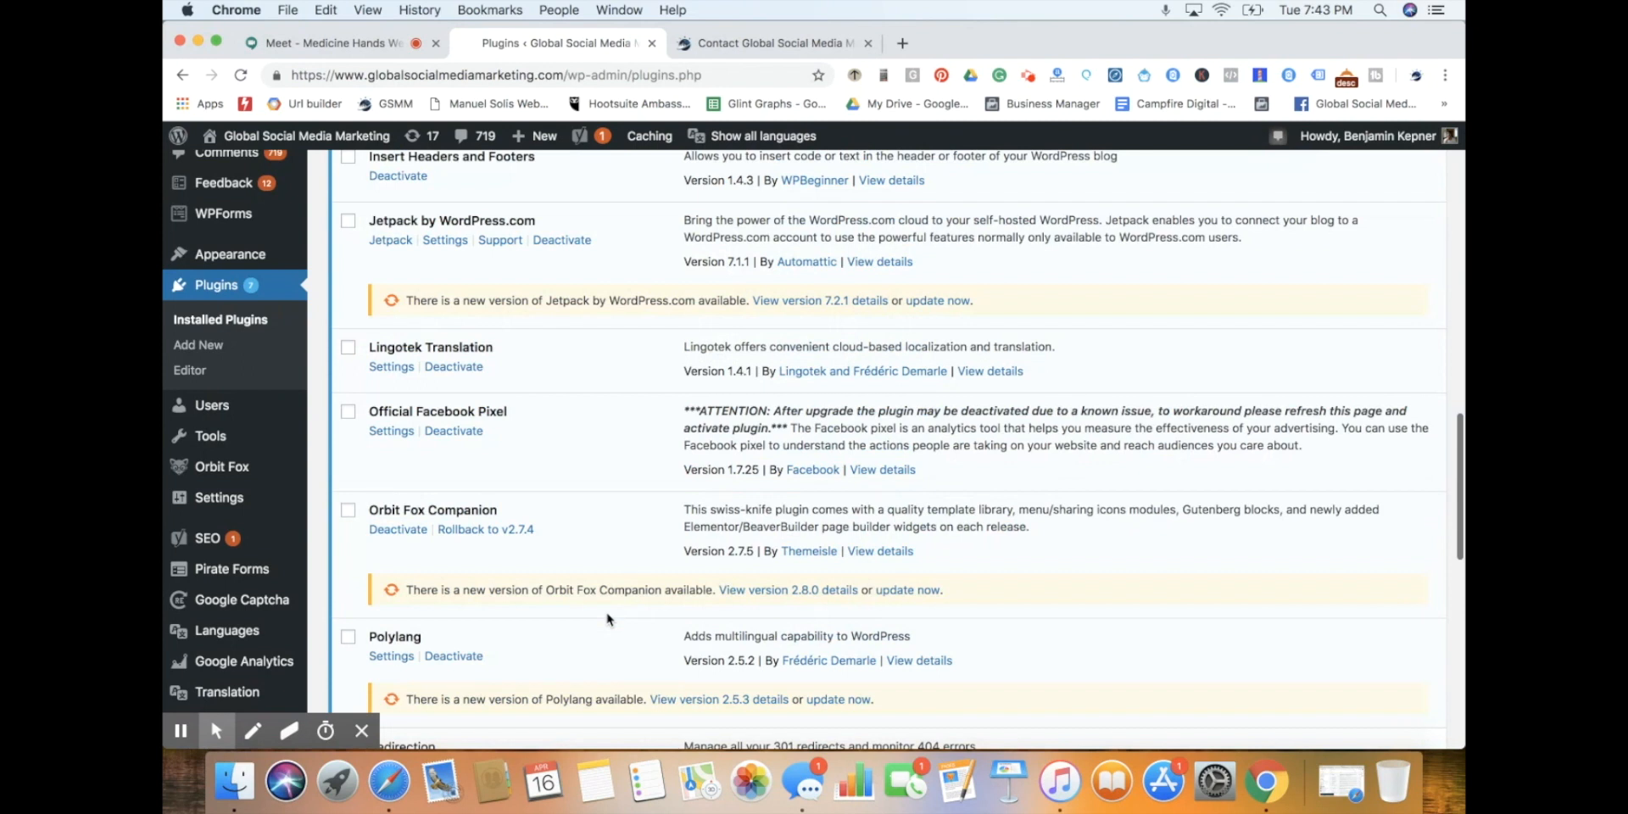
scroll(607, 619, down, 10)
scroll(607, 619, down, 5)
- Examine the update notice of the EWWW Image Optimizer plugin, highlighting the plugin name, and return to the start of the plugins list
scroll(607, 619, up, 20)
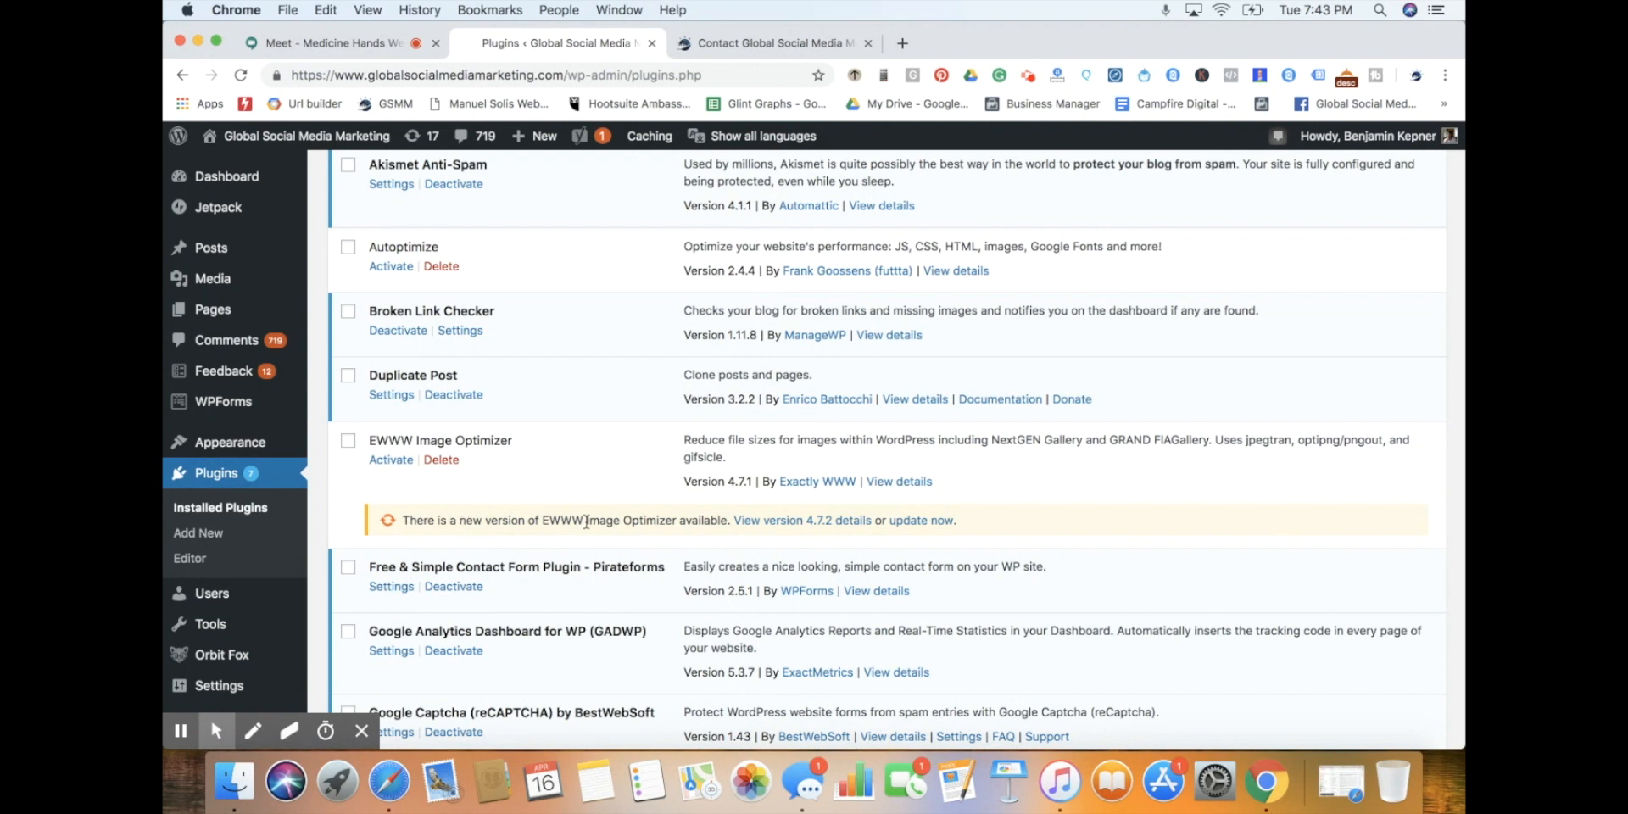
drag(541, 521, 684, 532)
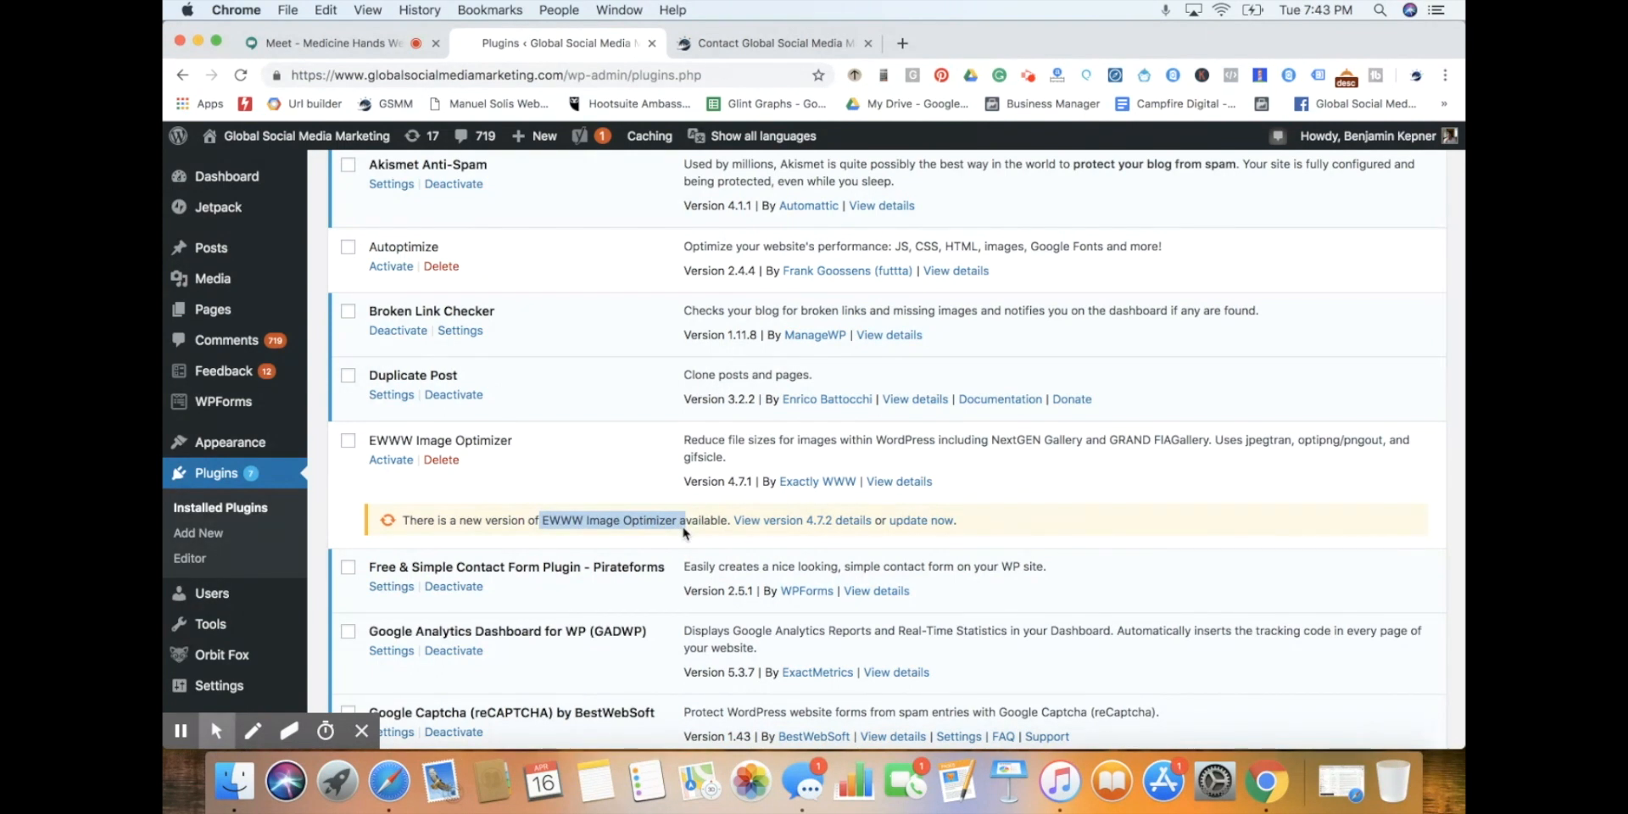
click(585, 517)
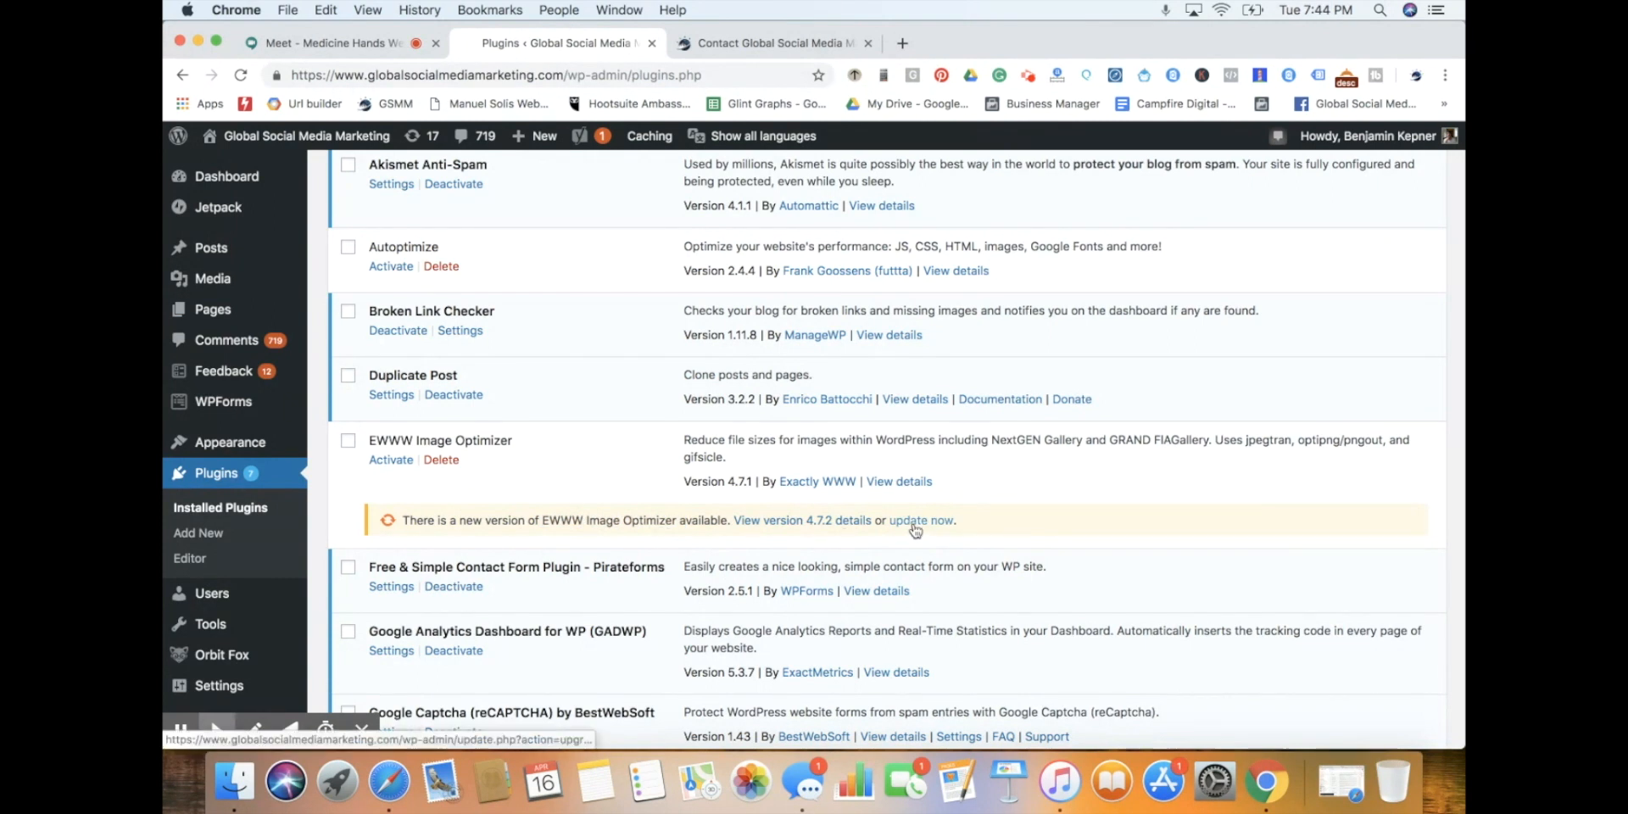
scroll(614, 390, up, 10)
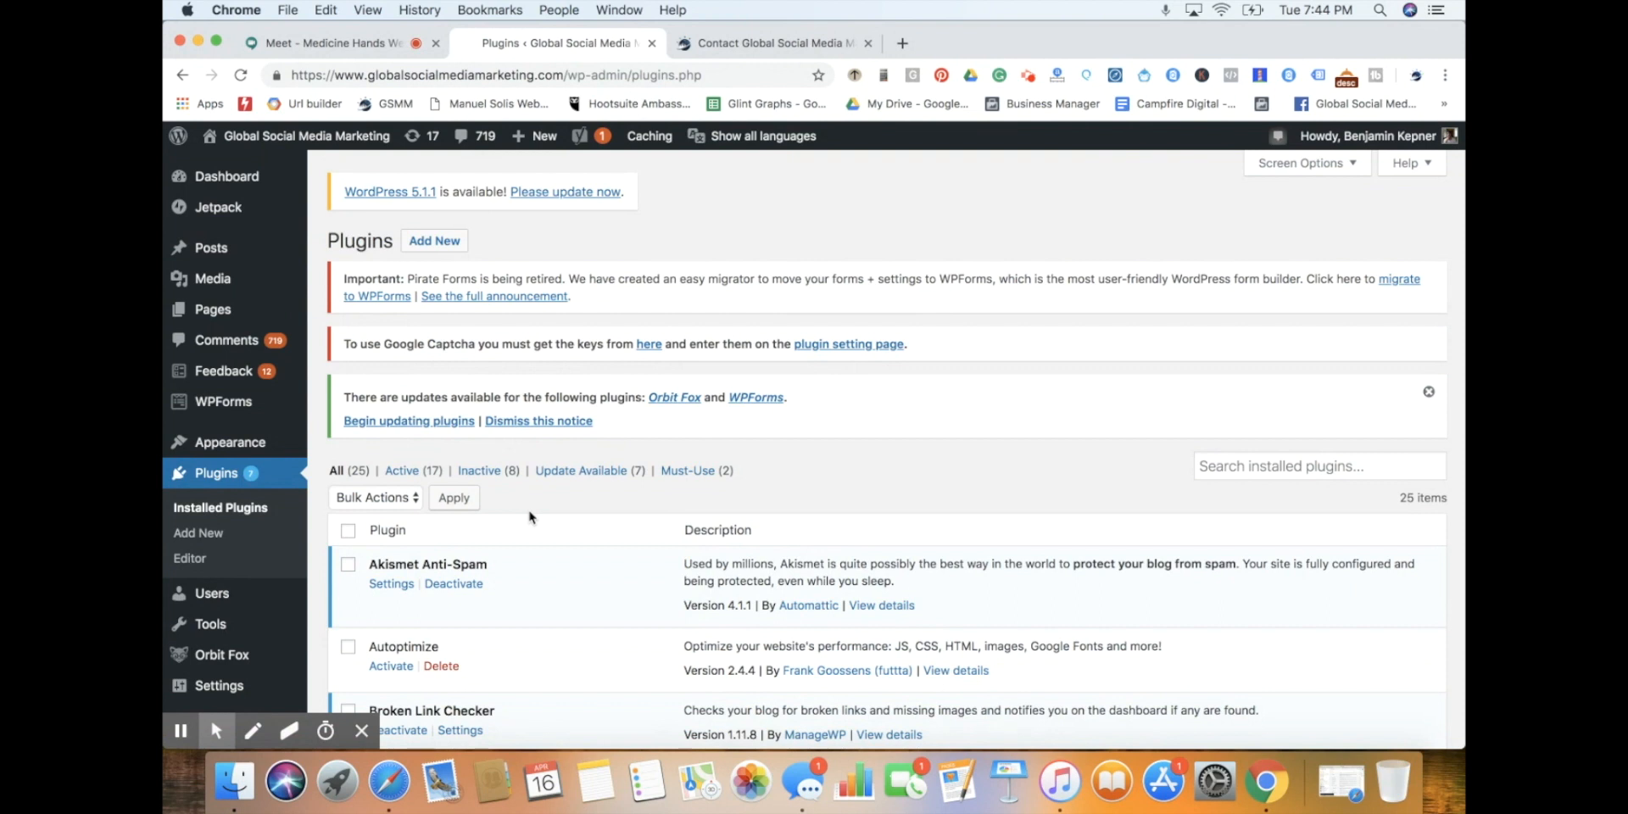
- Examine the available bulk actions for plugins, including Update, and the installed plugins search field without applying anything
click(393, 505)
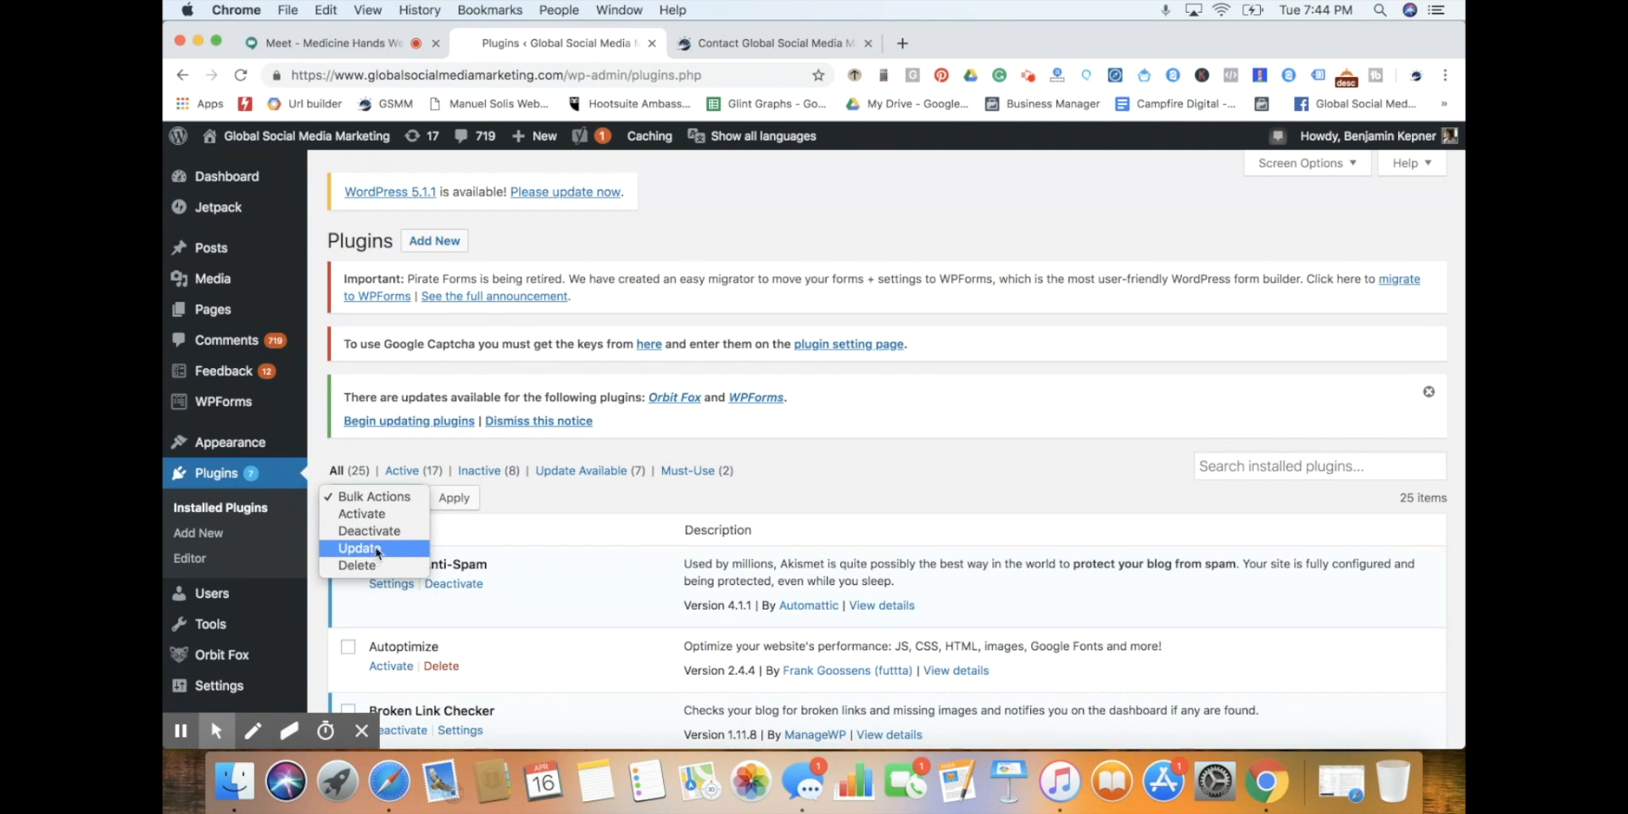
click(547, 504)
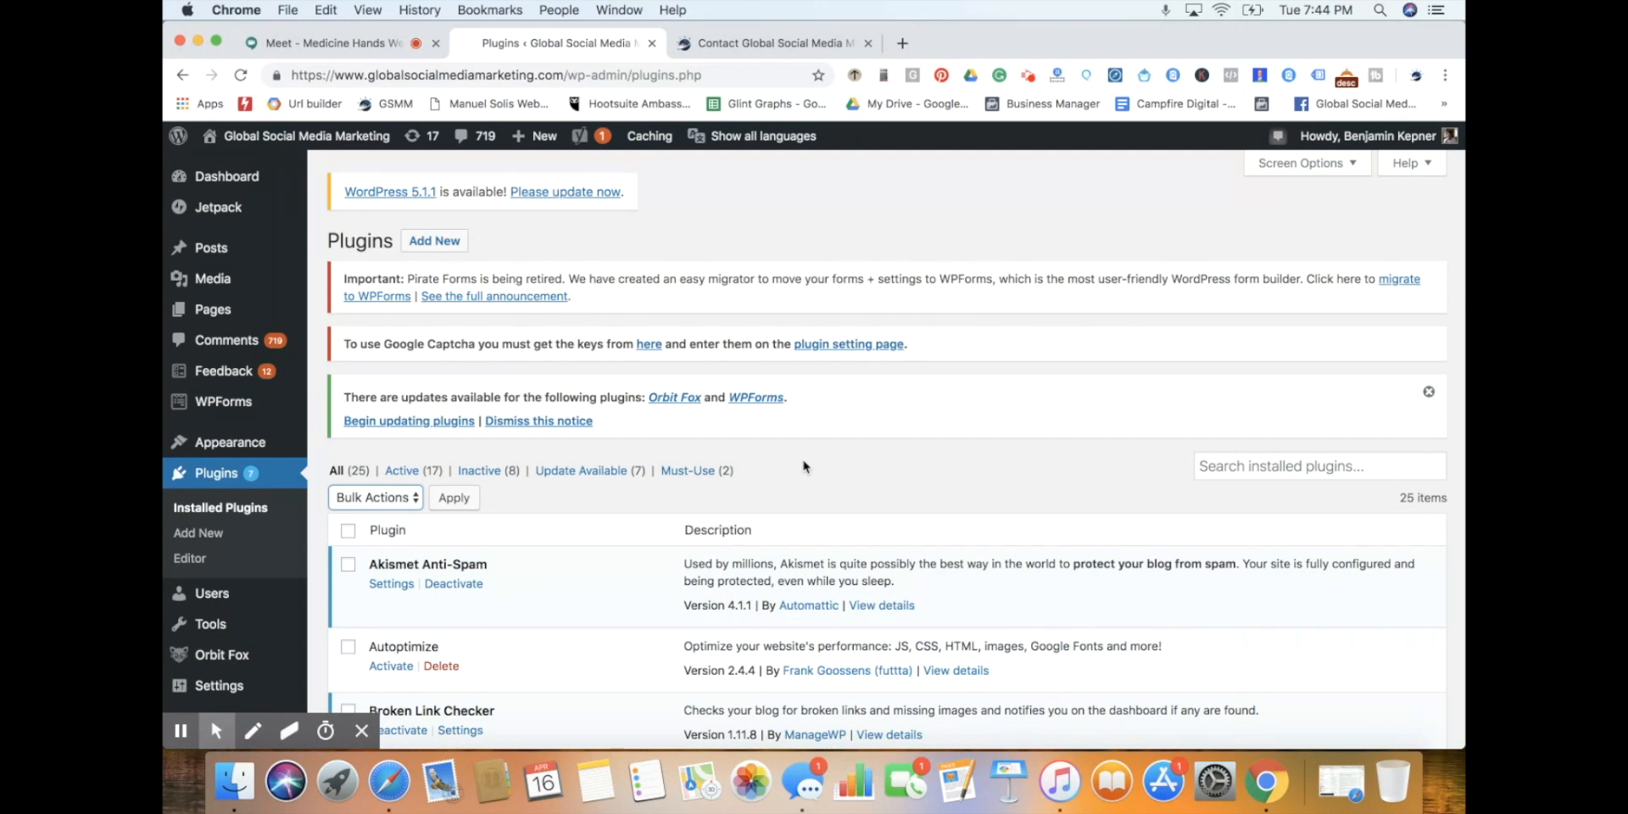
click(1231, 458)
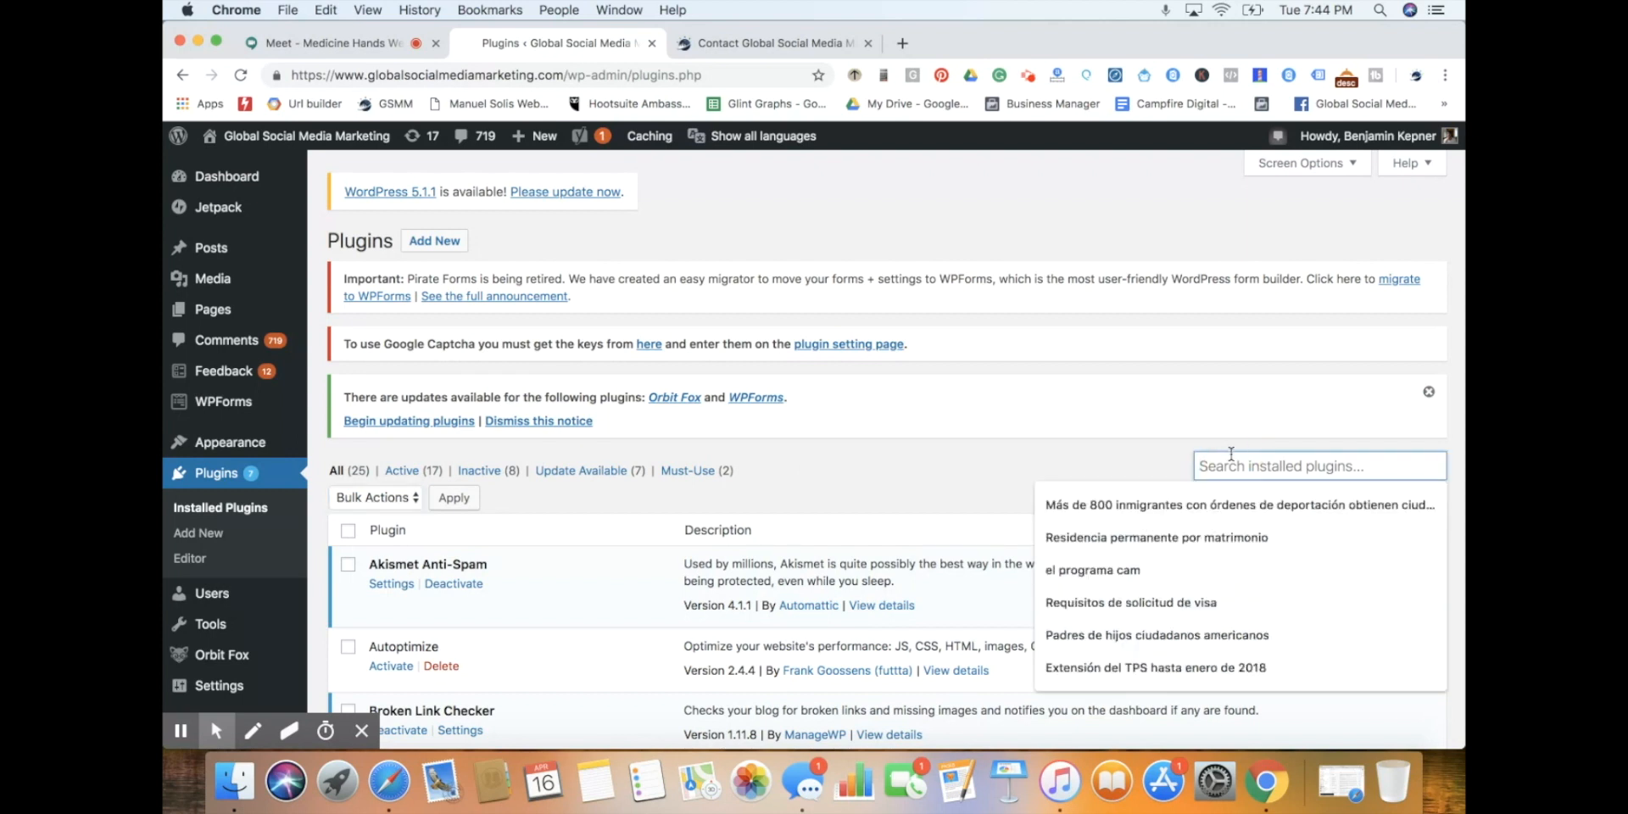
click(958, 471)
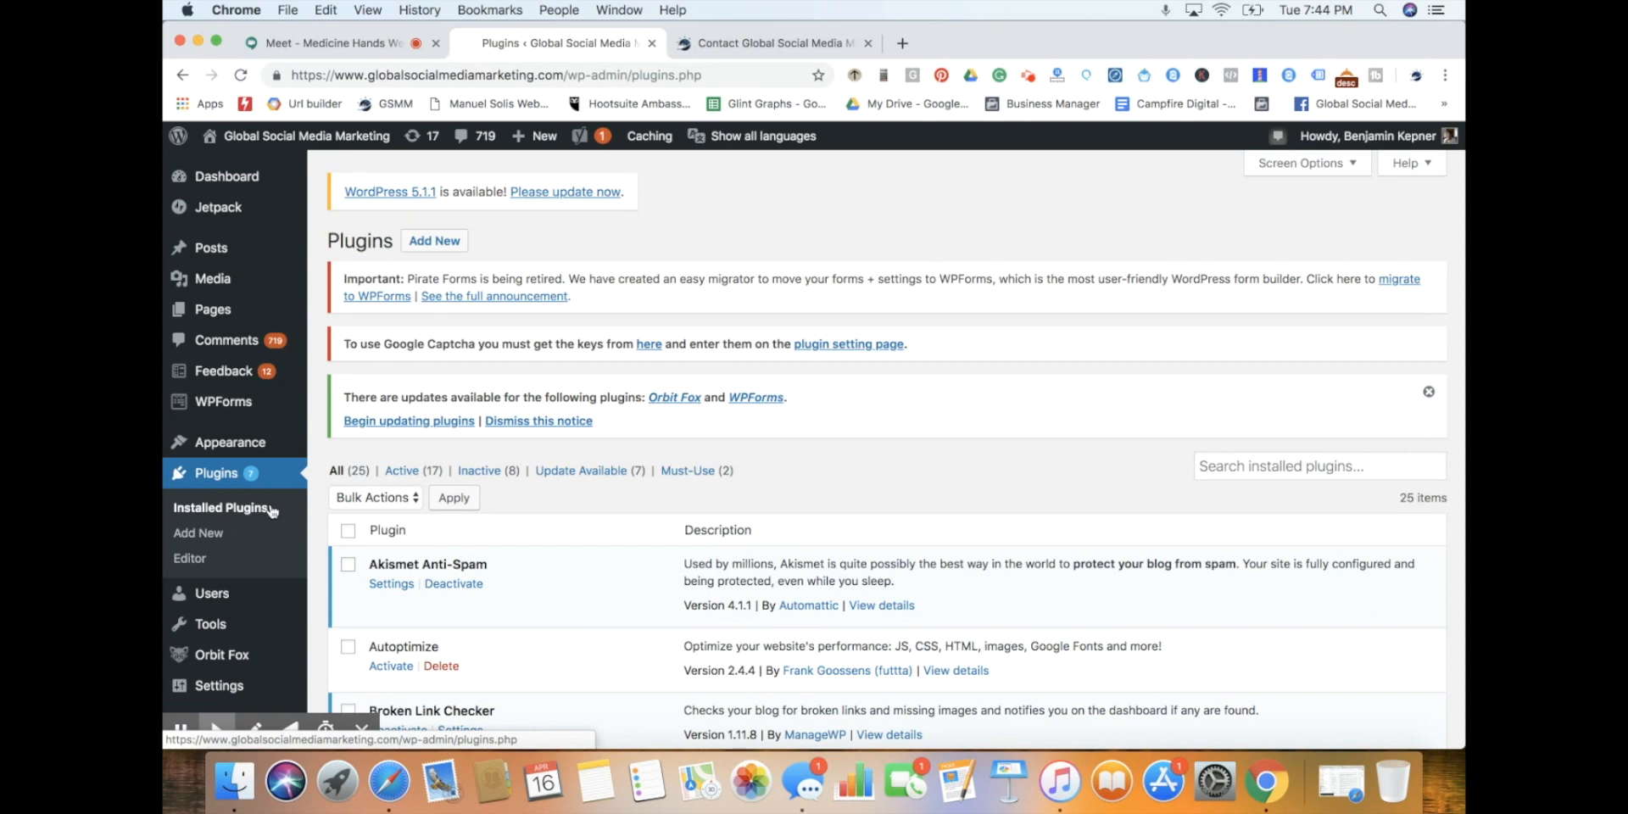
- Open the page for adding plugins and review the featured ones, highlighting part of the Gutenberg description, and return to the start
click(203, 534)
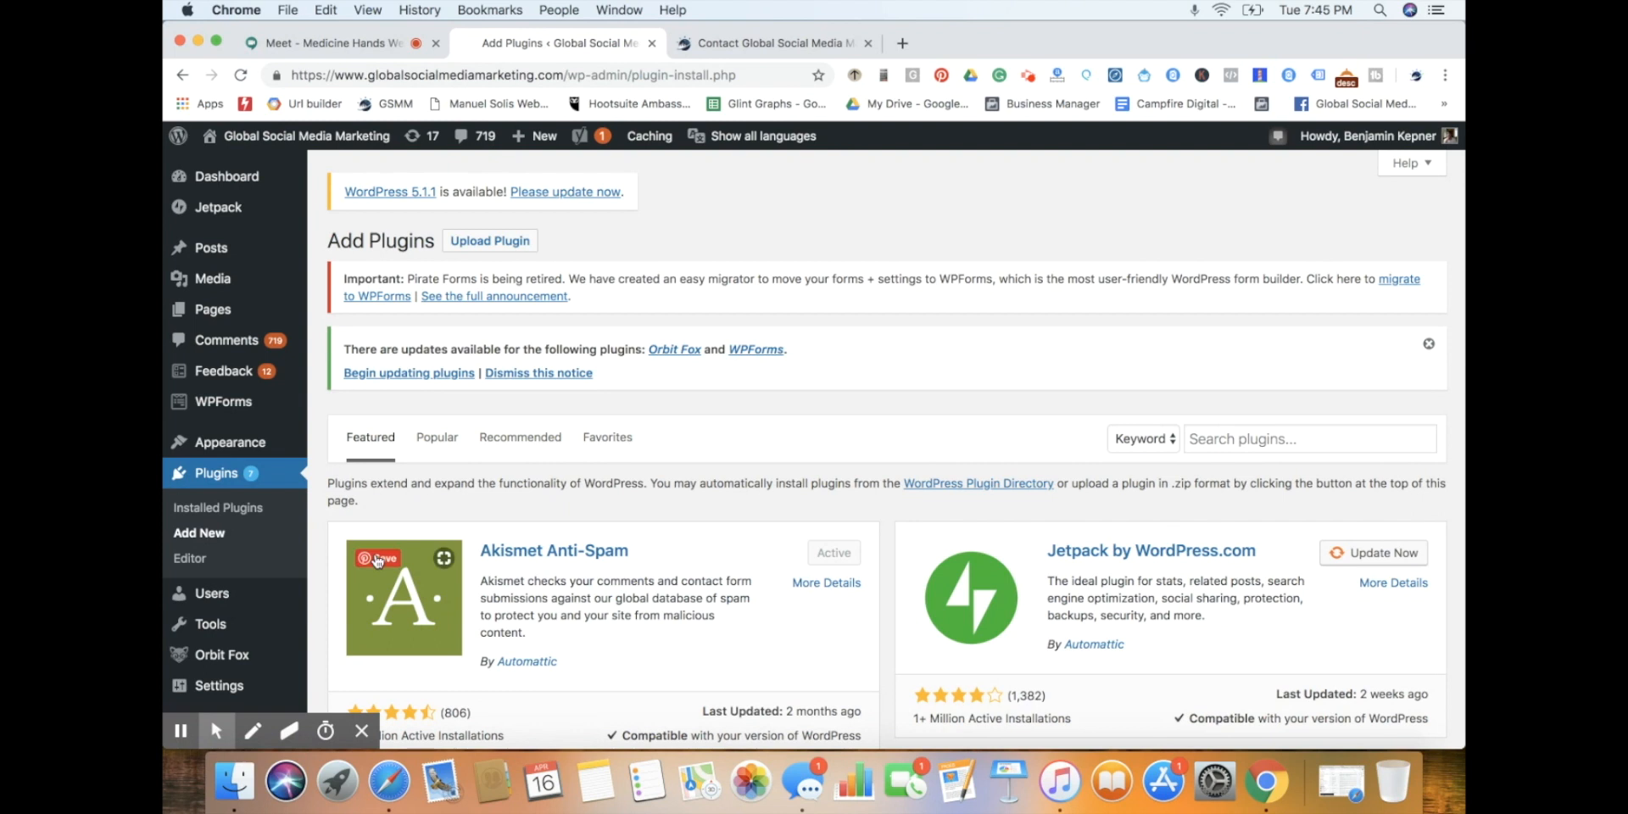
scroll(775, 547, down, 5)
scroll(775, 547, down, 4)
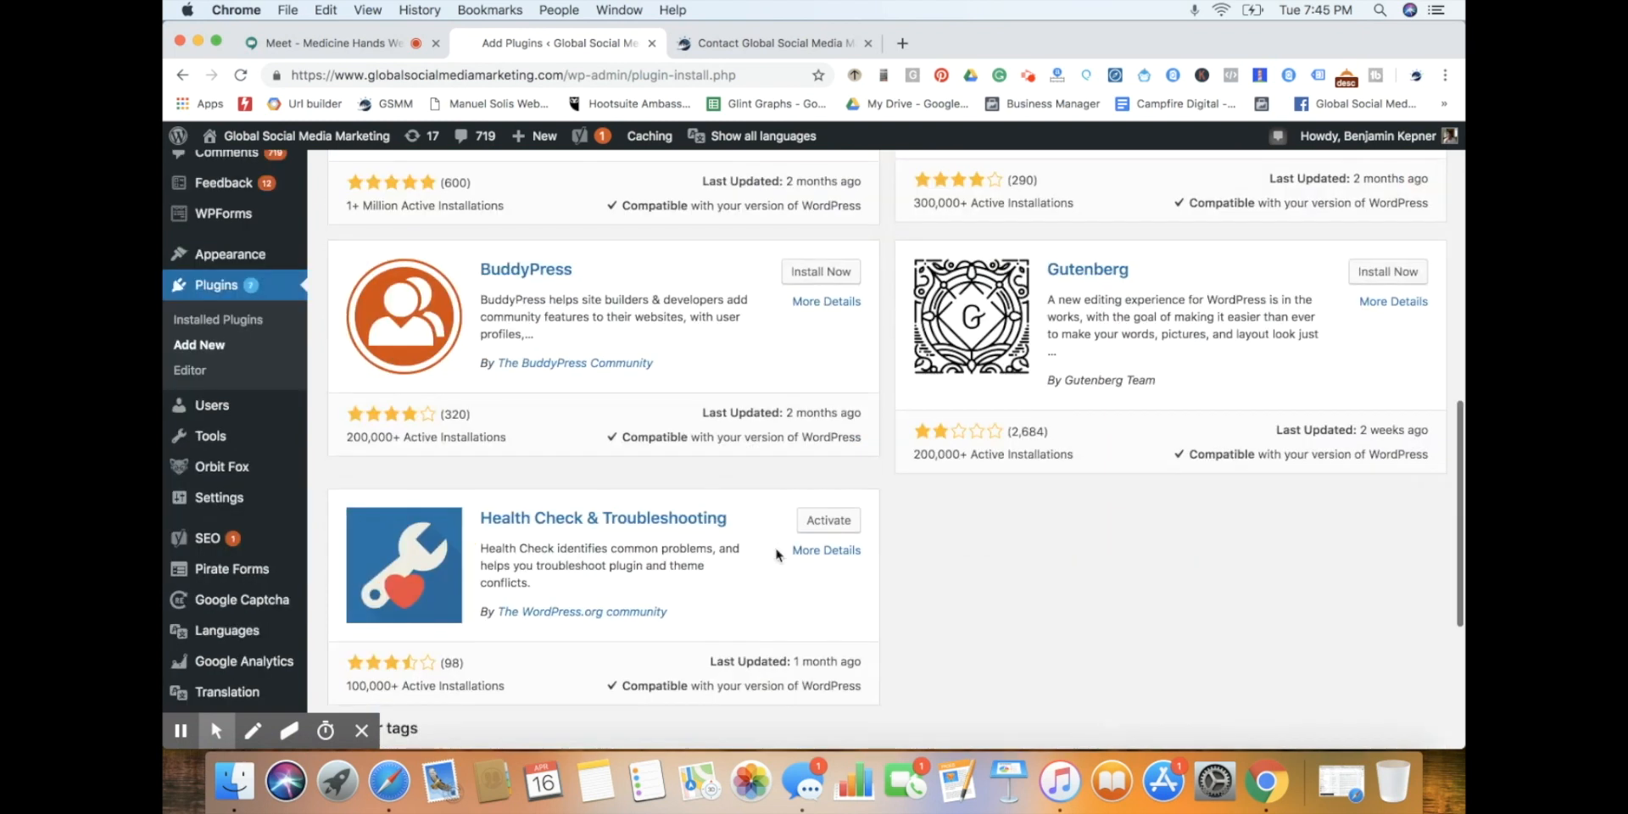
scroll(775, 547, up, 8)
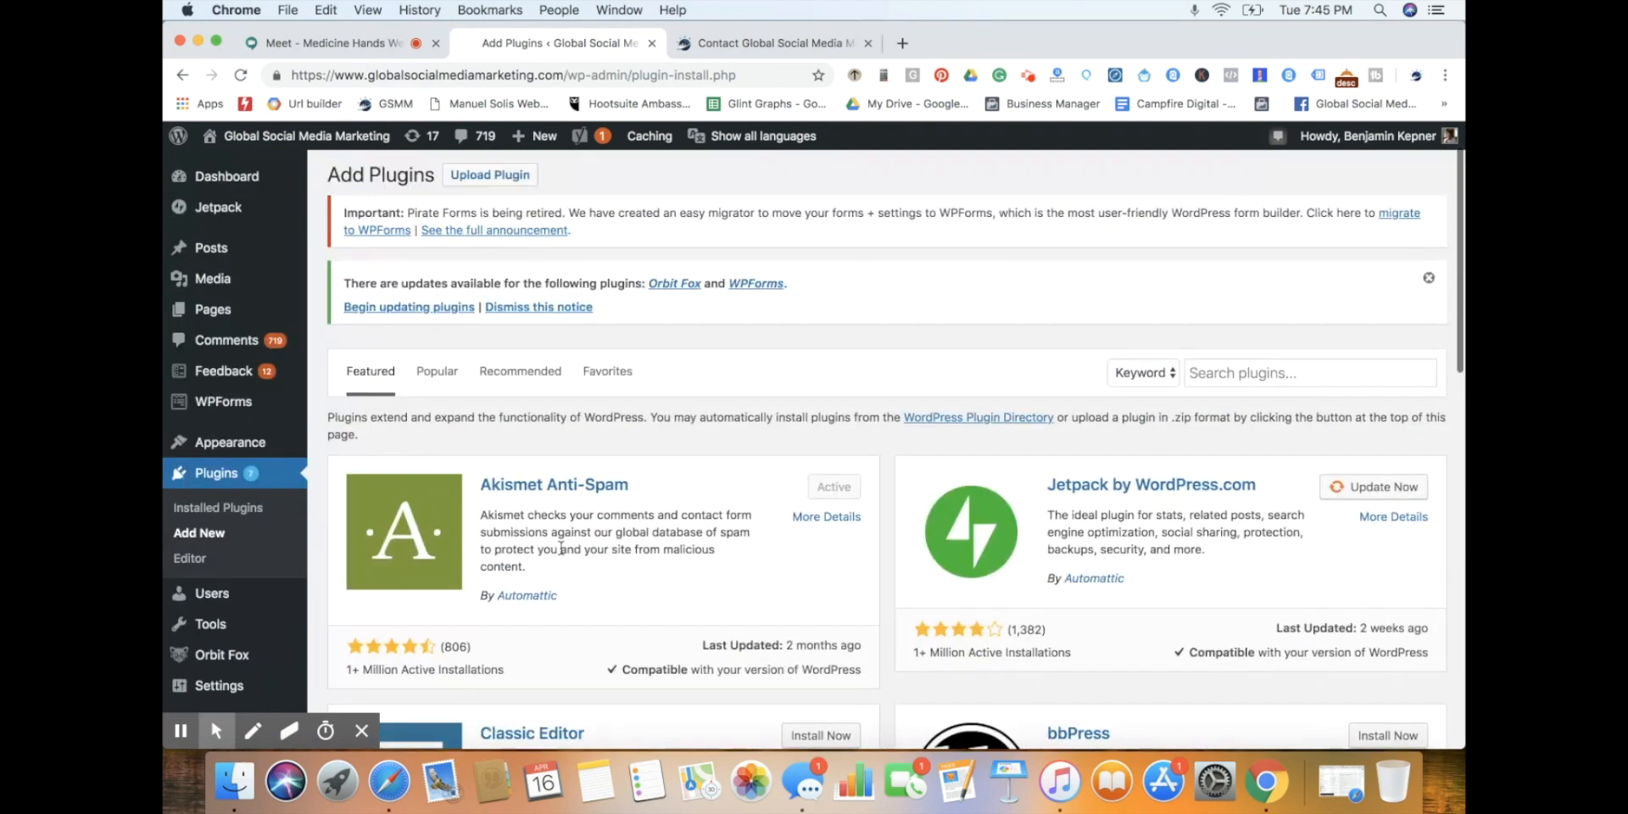
scroll(626, 526, down, 4)
scroll(626, 526, down, 3)
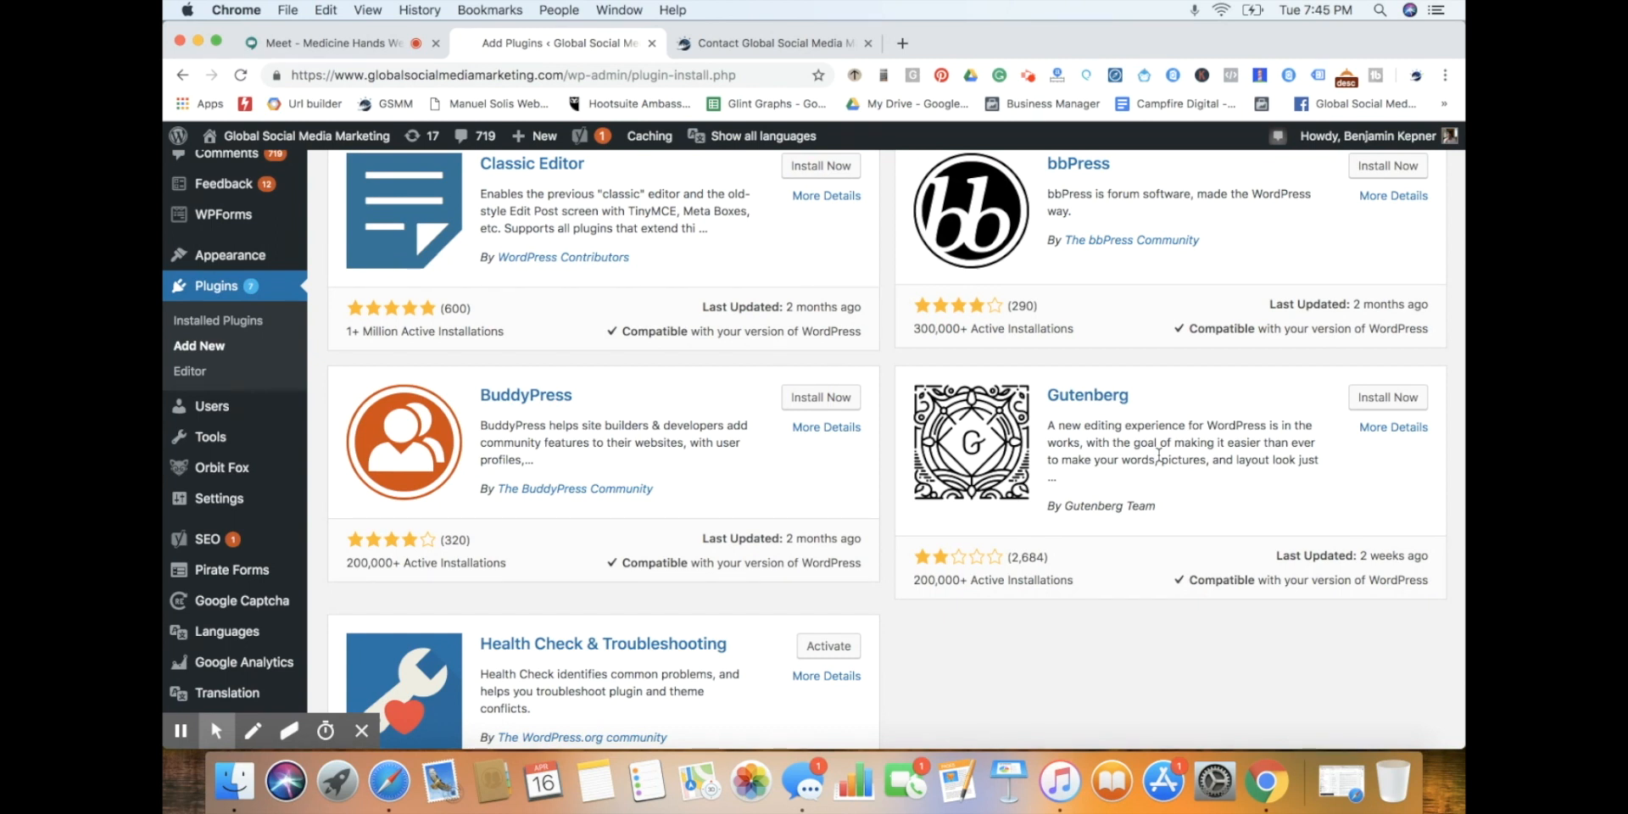
drag(1159, 455, 1283, 463)
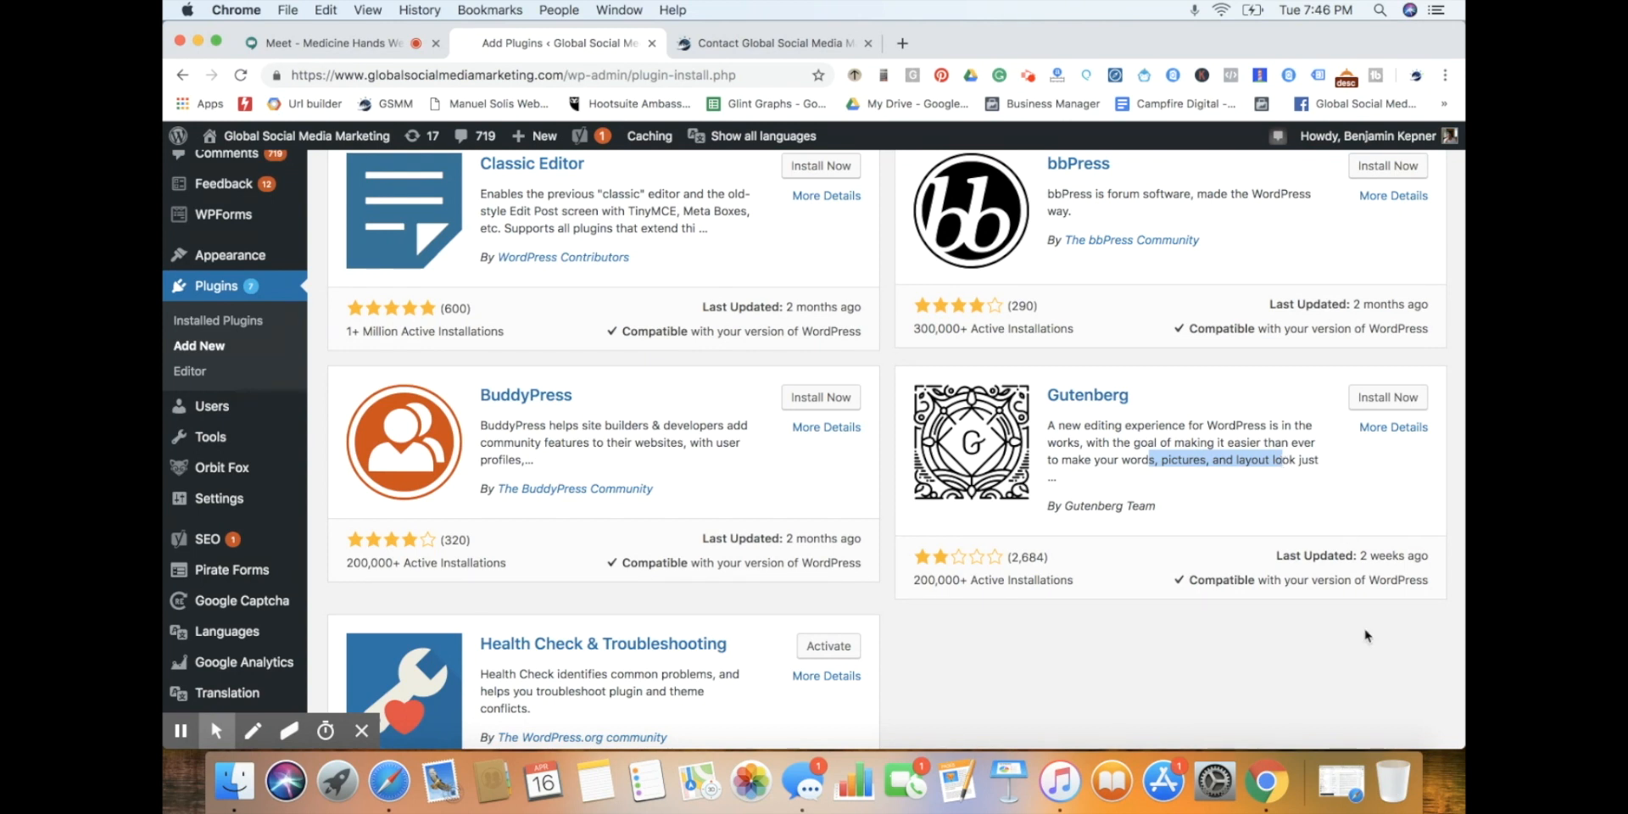
scroll(1130, 521, up, 10)
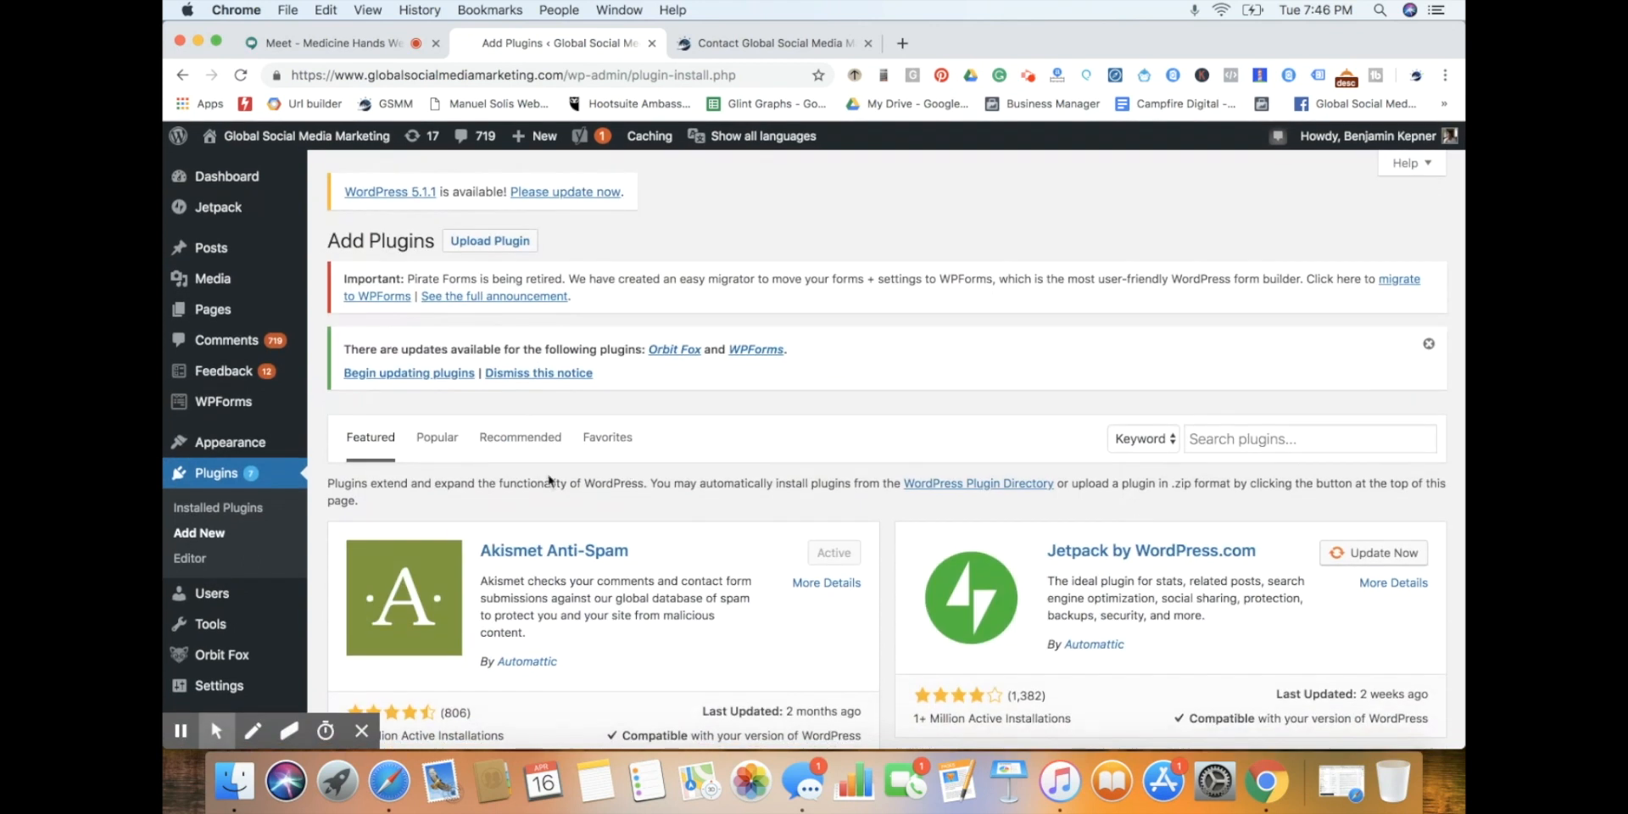
- Show the popular plugins and review them from Contact Form 7 to Wordfence Security, returning to the start of the page
click(424, 439)
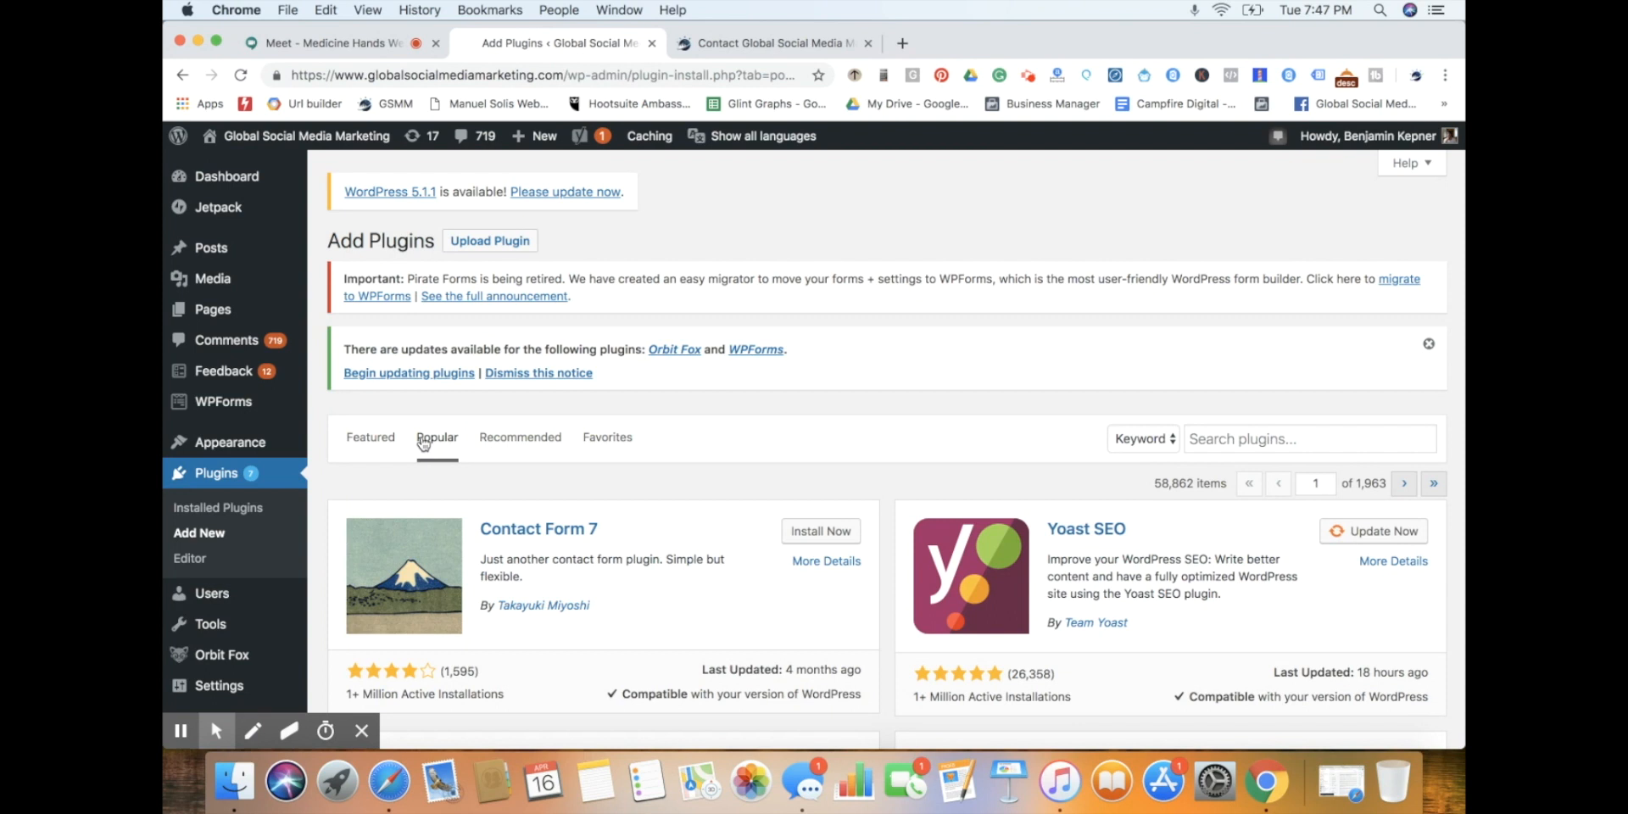
scroll(627, 511, down, 5)
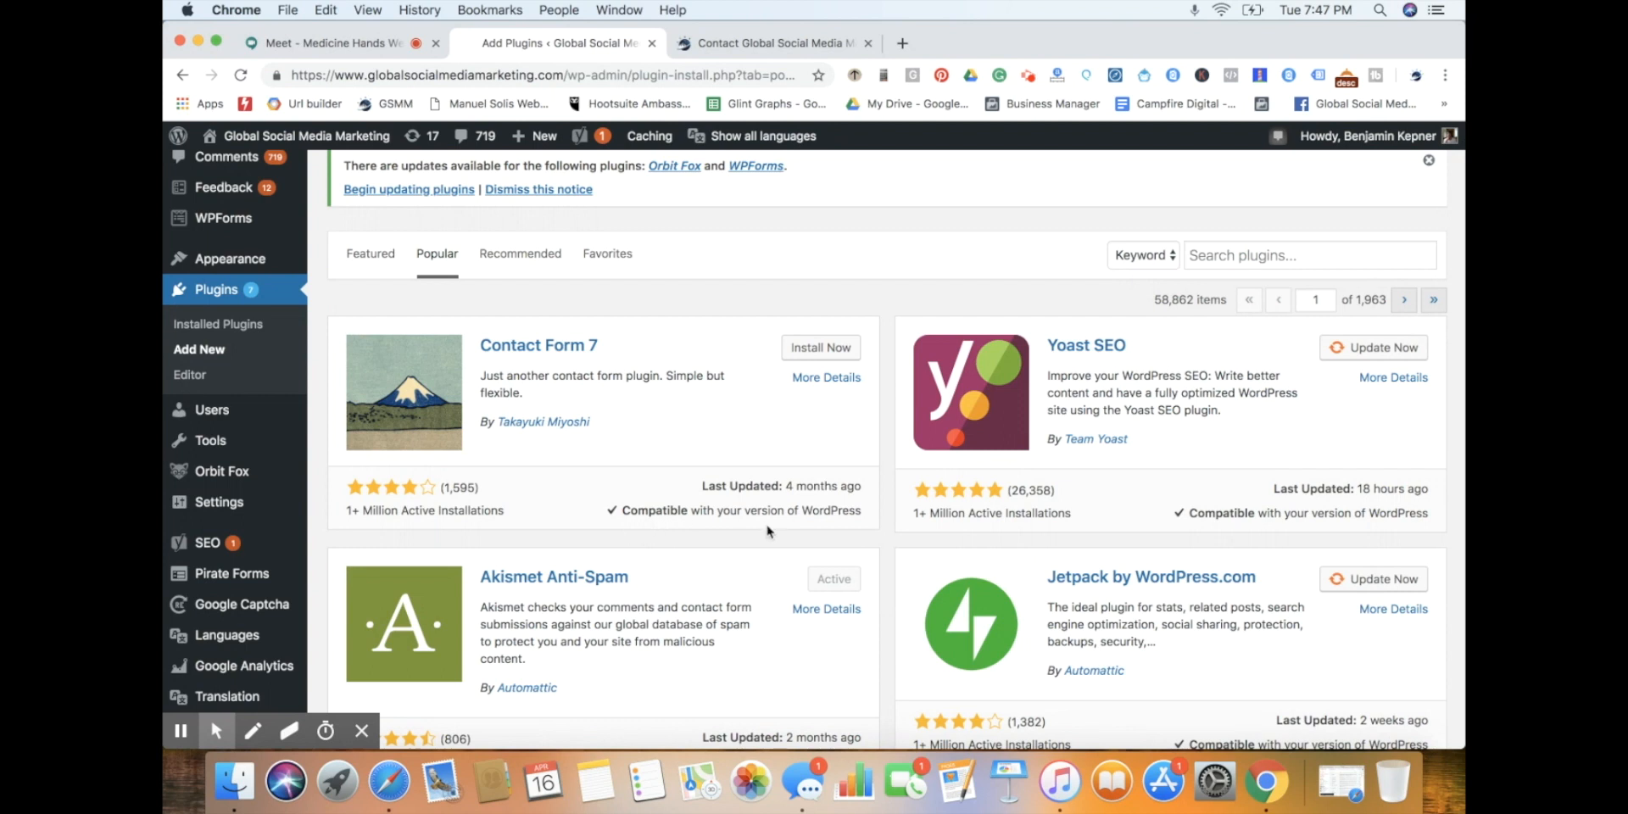
scroll(767, 532, down, 4)
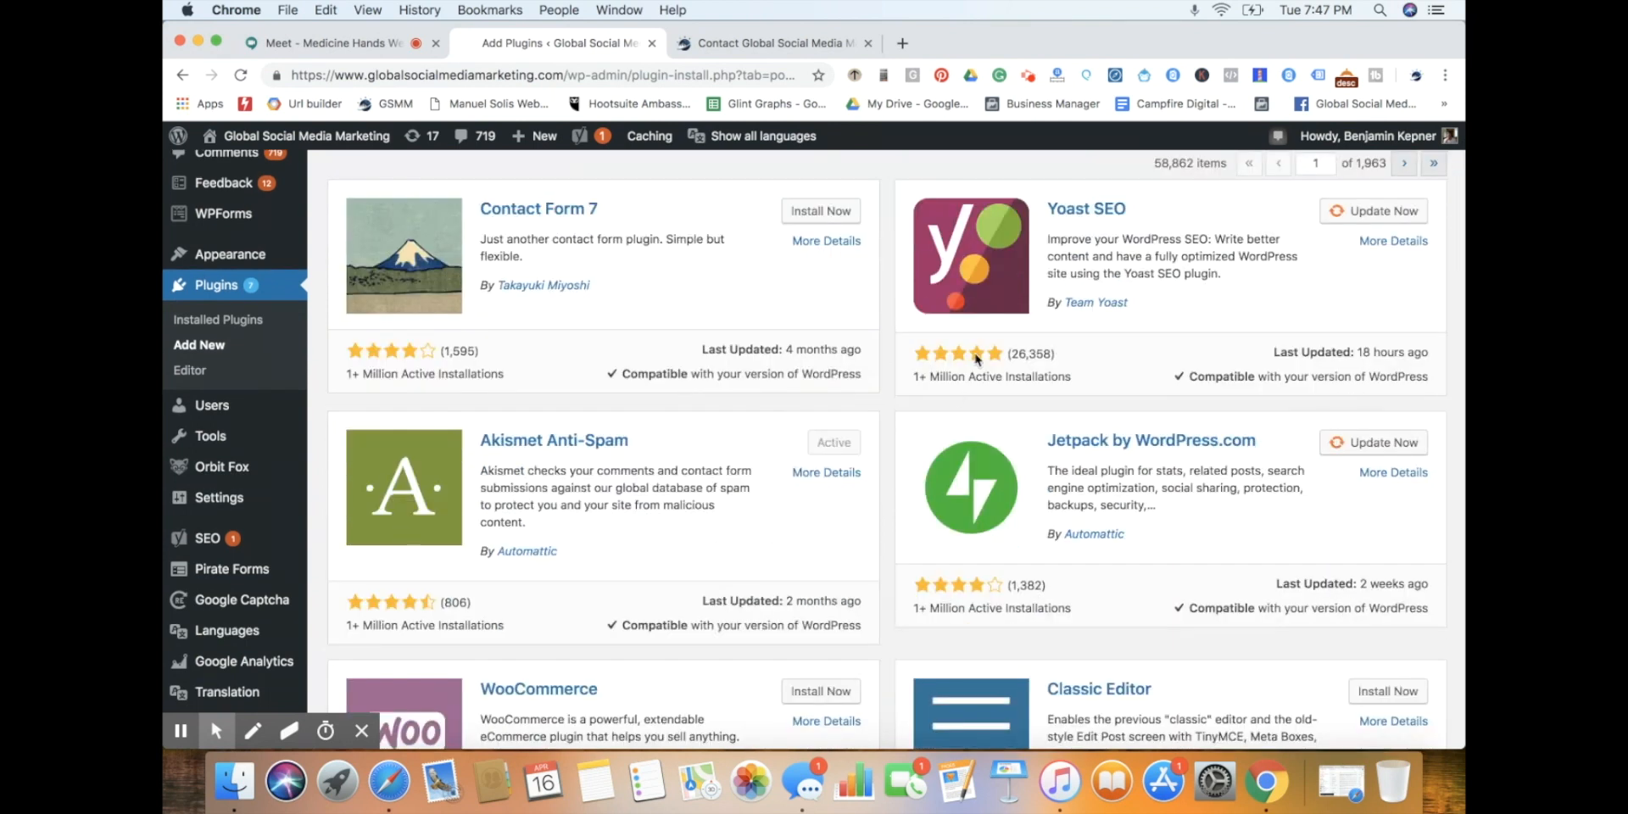
scroll(1080, 458, down, 7)
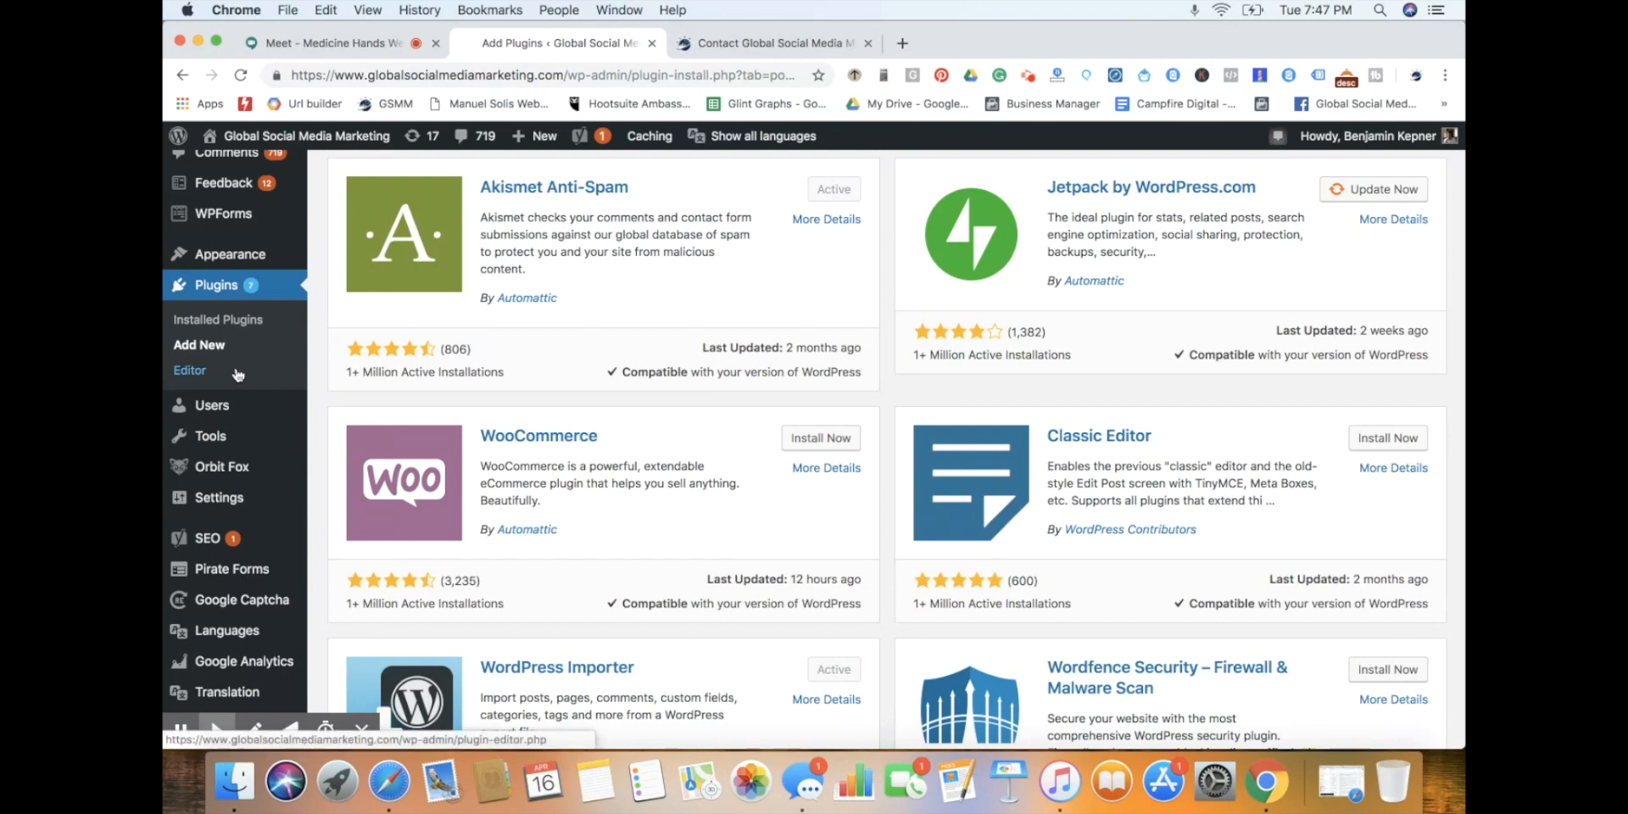
scroll(237, 370, up, 5)
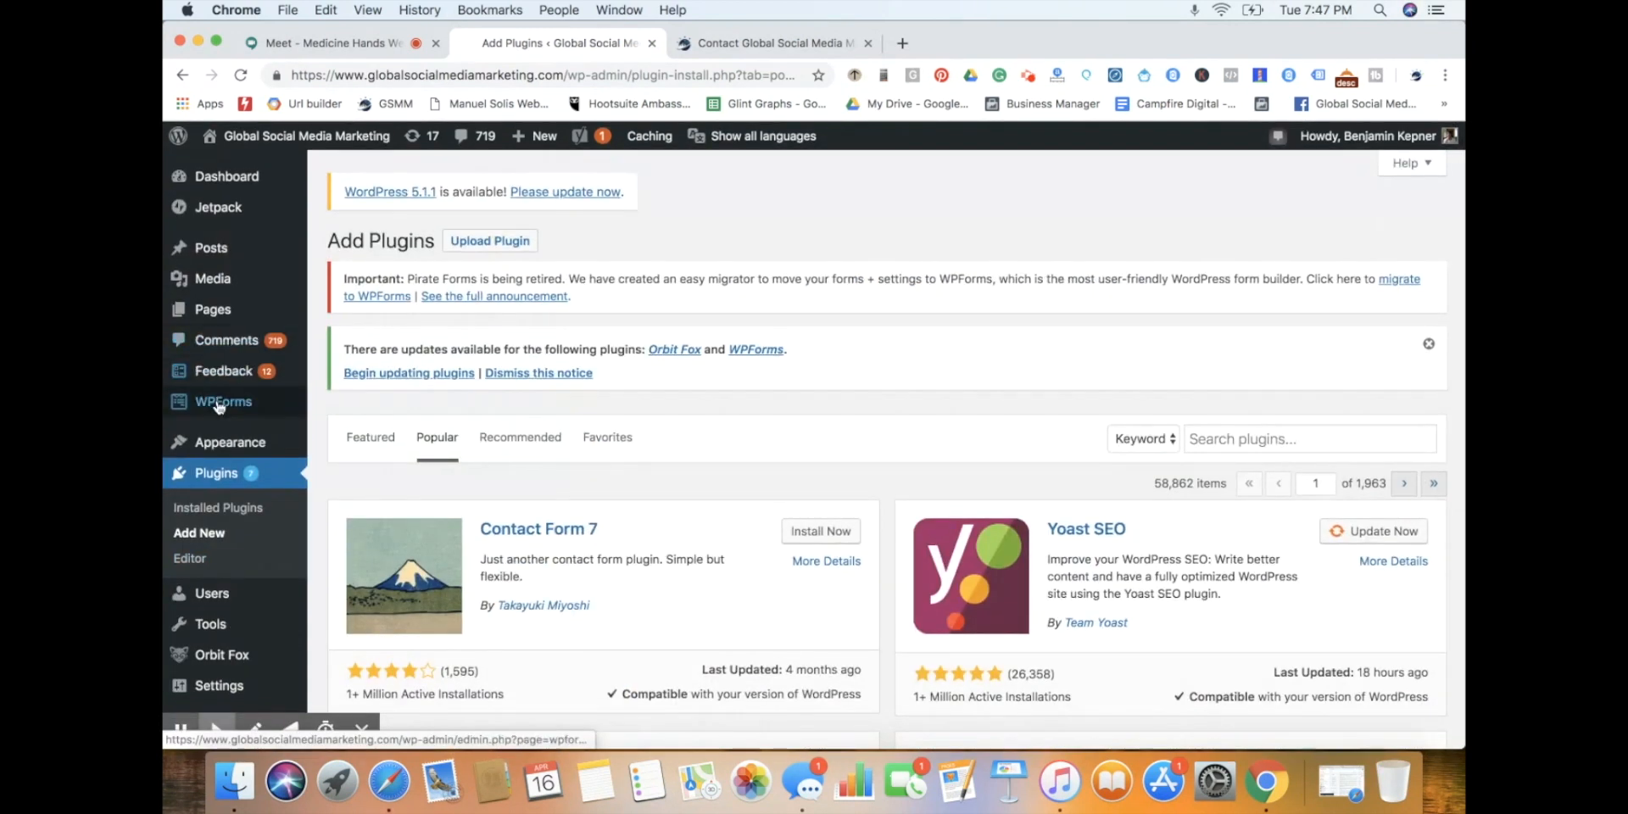
- Open the list of all posts and examine its status filters, columns and first entries
mouse_move(218, 259)
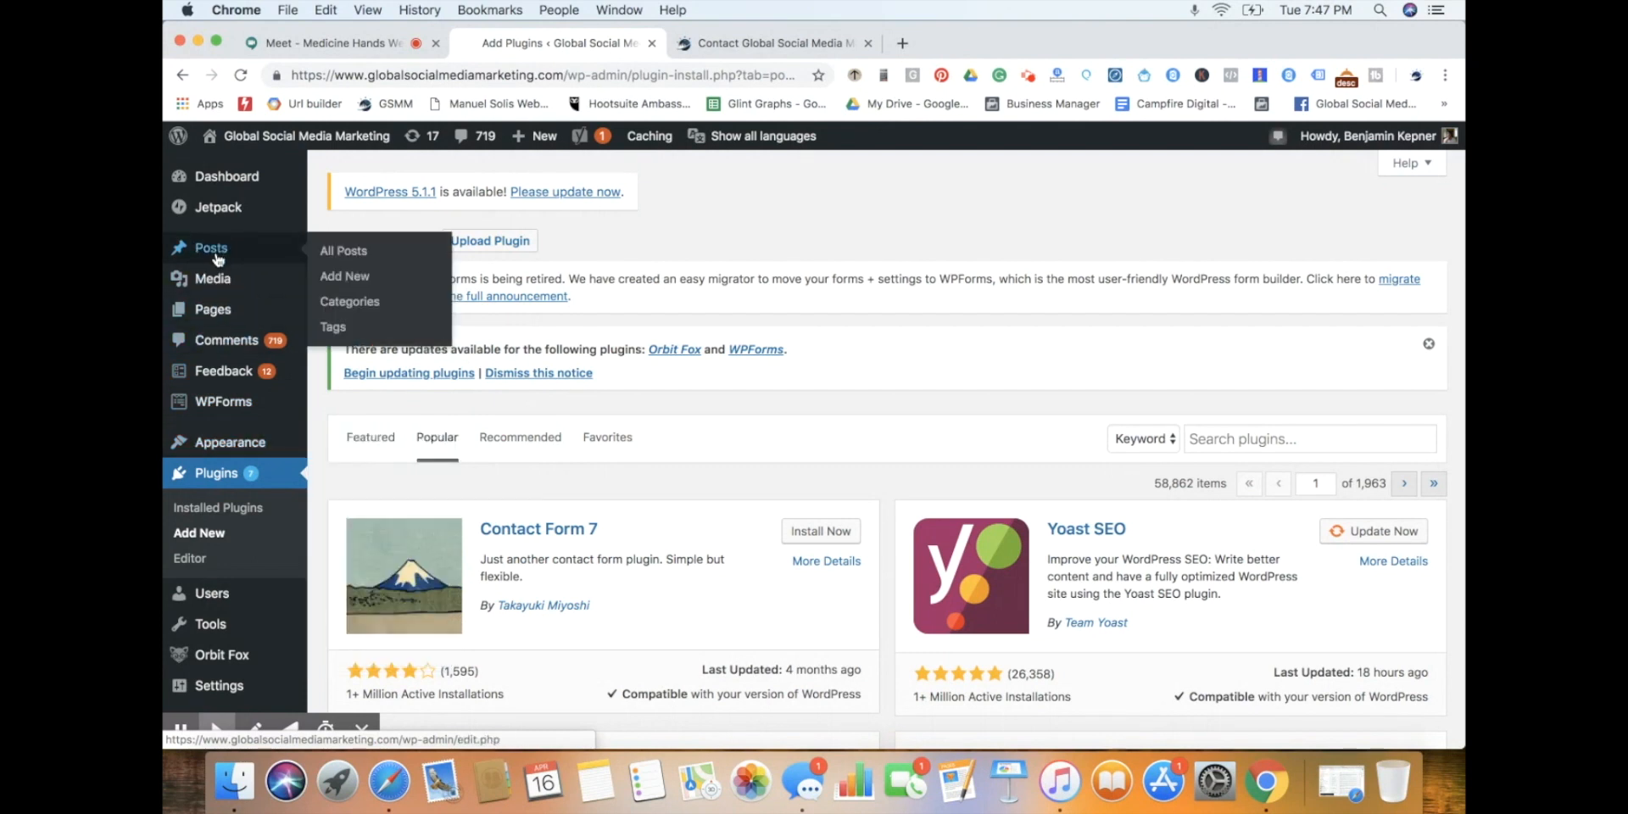
mouse_move(227, 176)
mouse_move(350, 136)
click(312, 255)
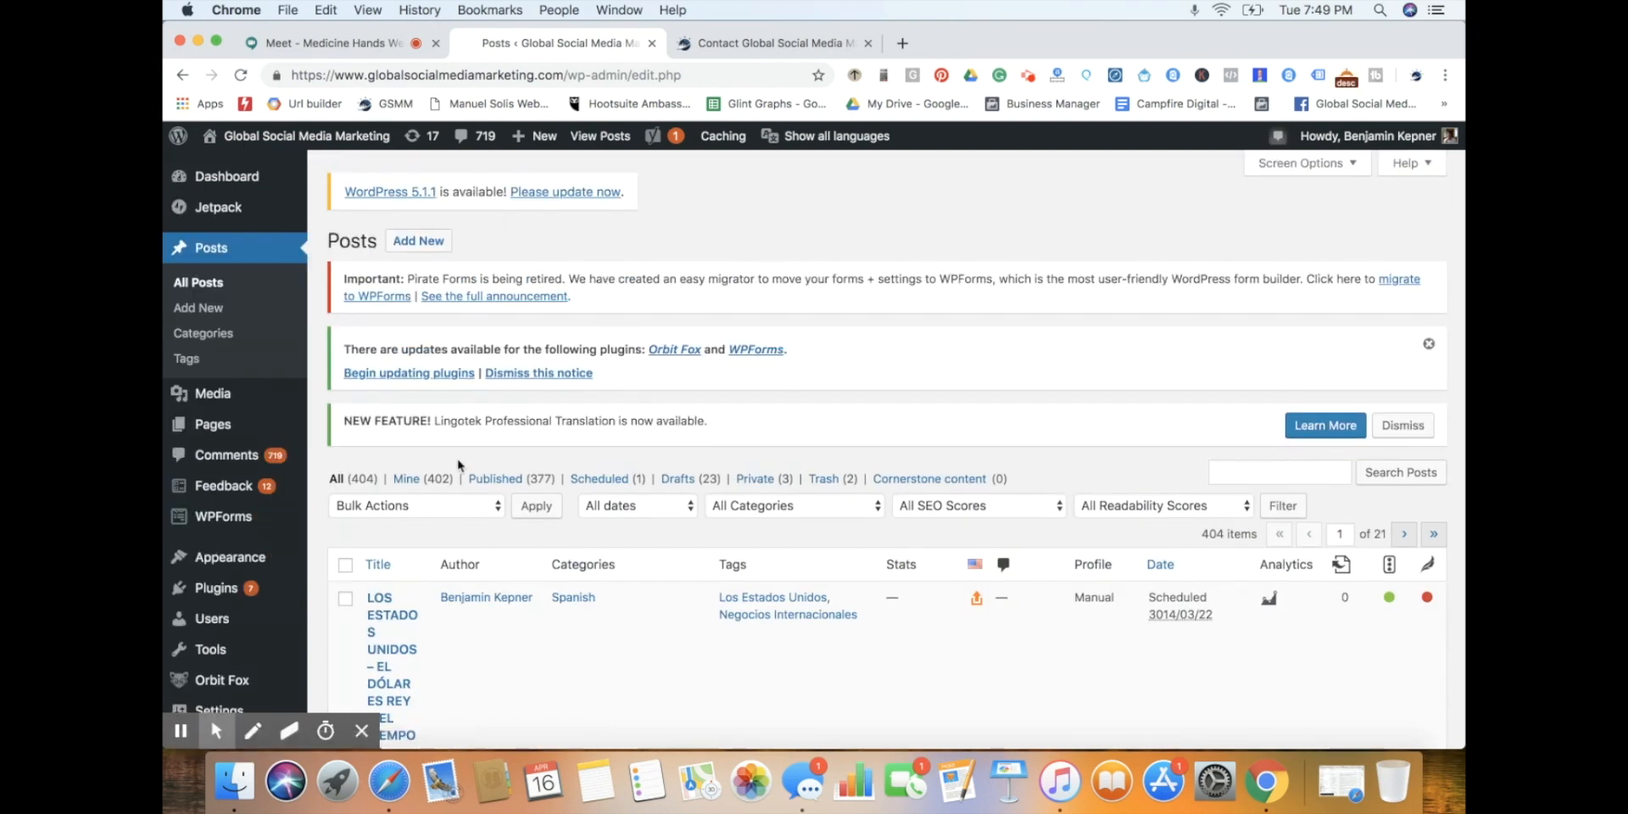
scroll(525, 467, down, 2)
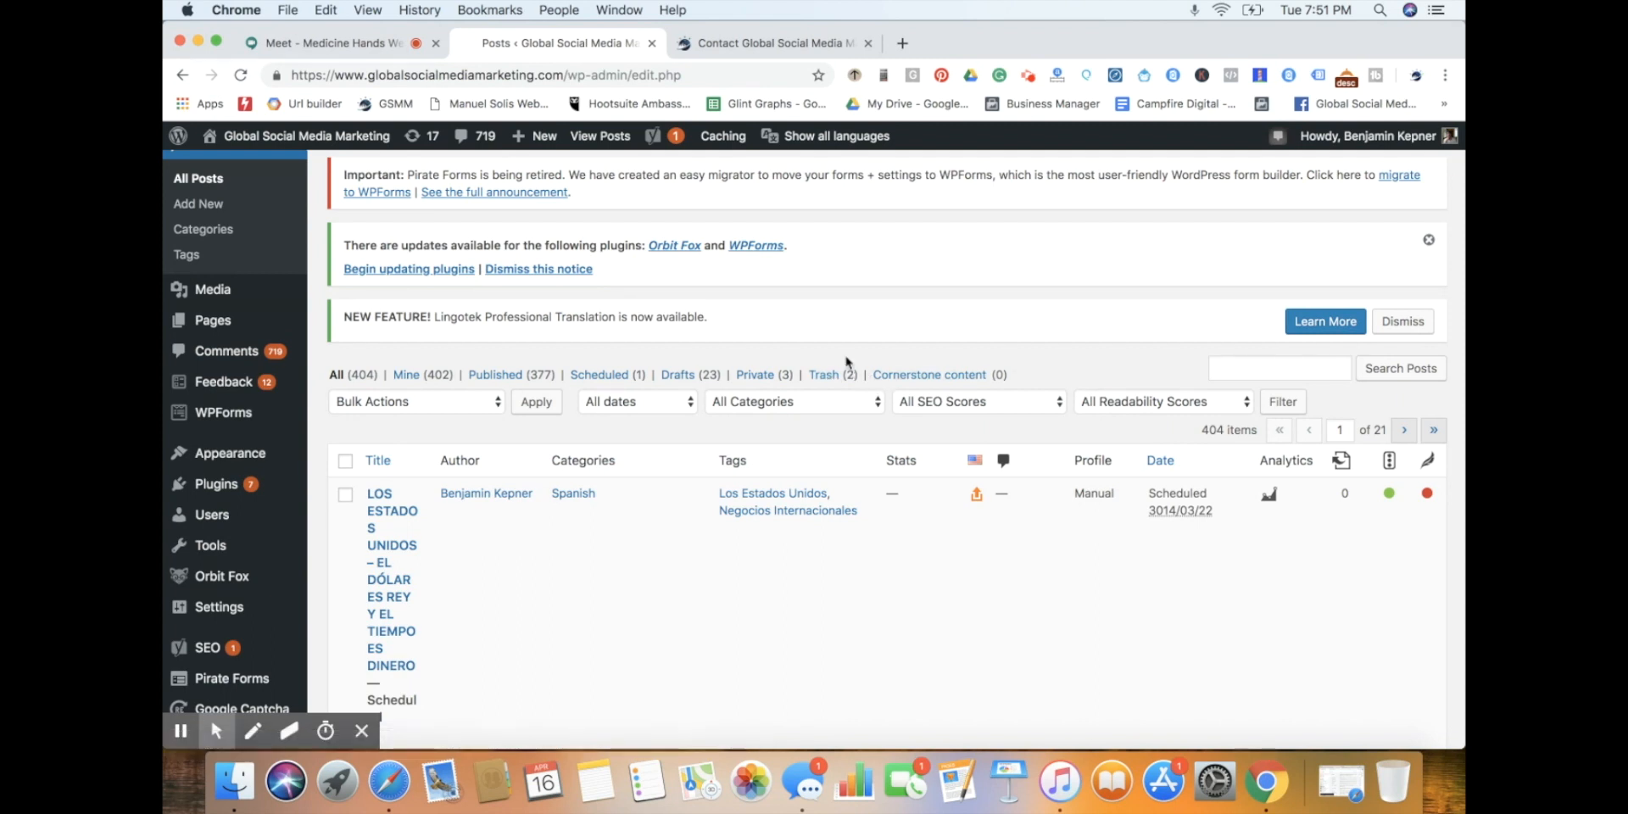
scroll(532, 556, down, 5)
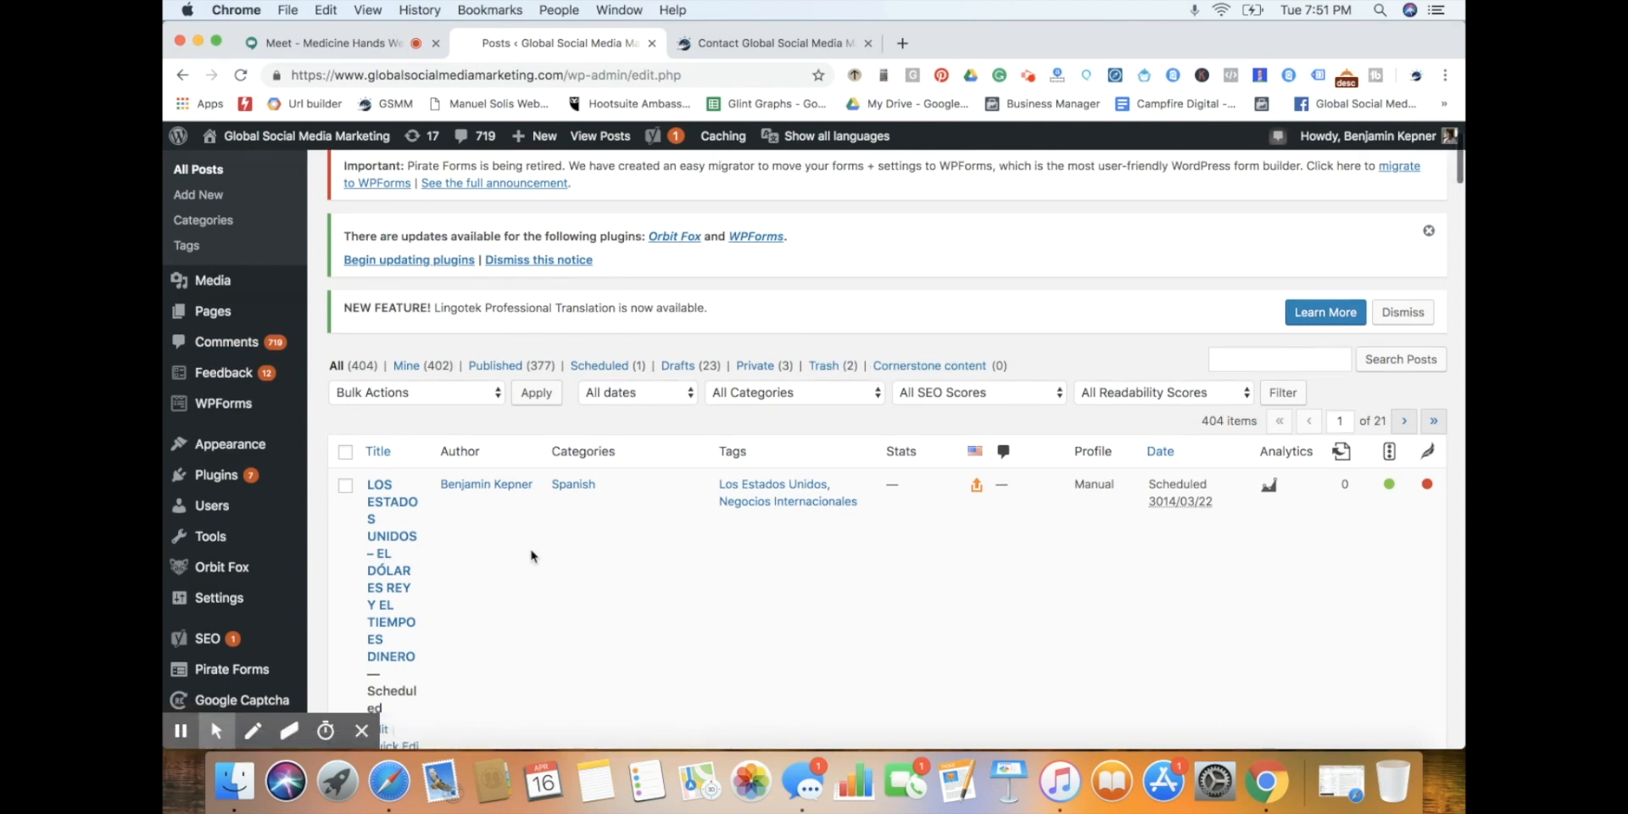
scroll(531, 556, down, 1)
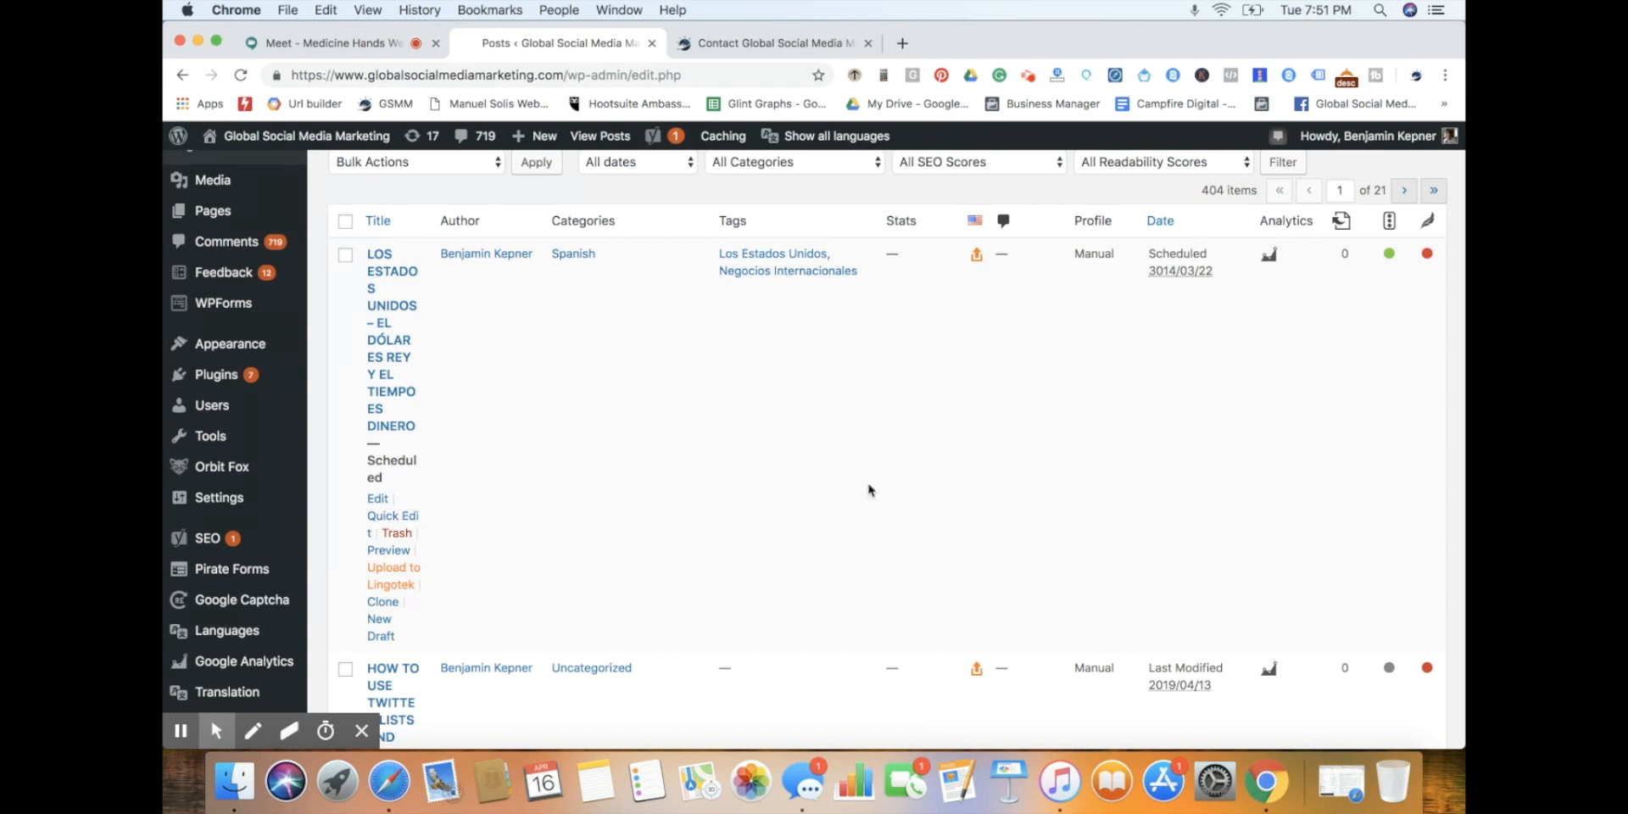
scroll(812, 451, down, 3)
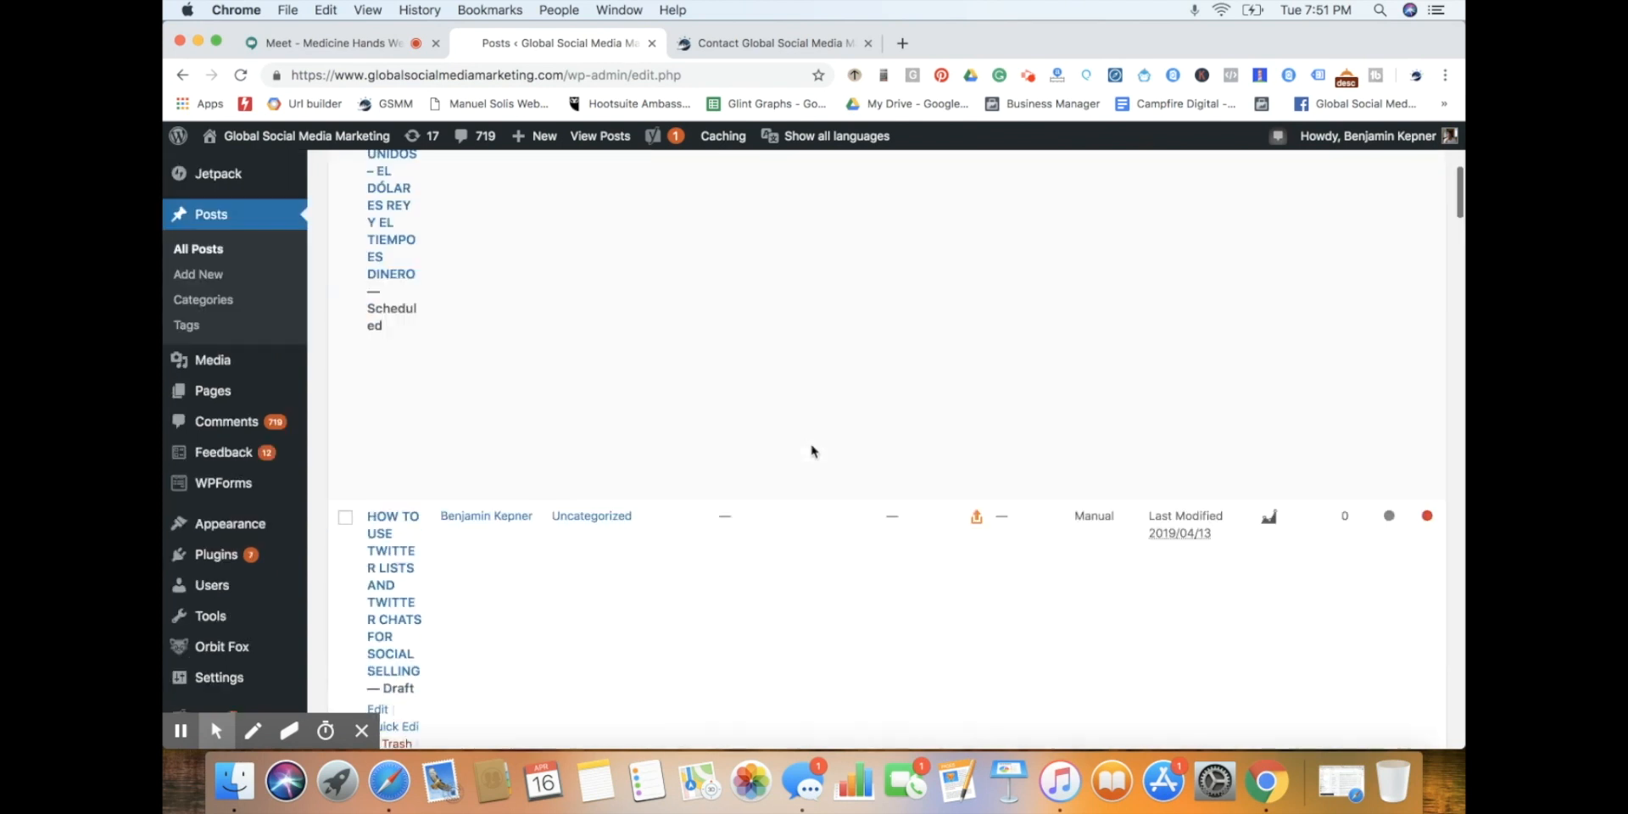
scroll(812, 451, up, 8)
scroll(812, 451, down, 3)
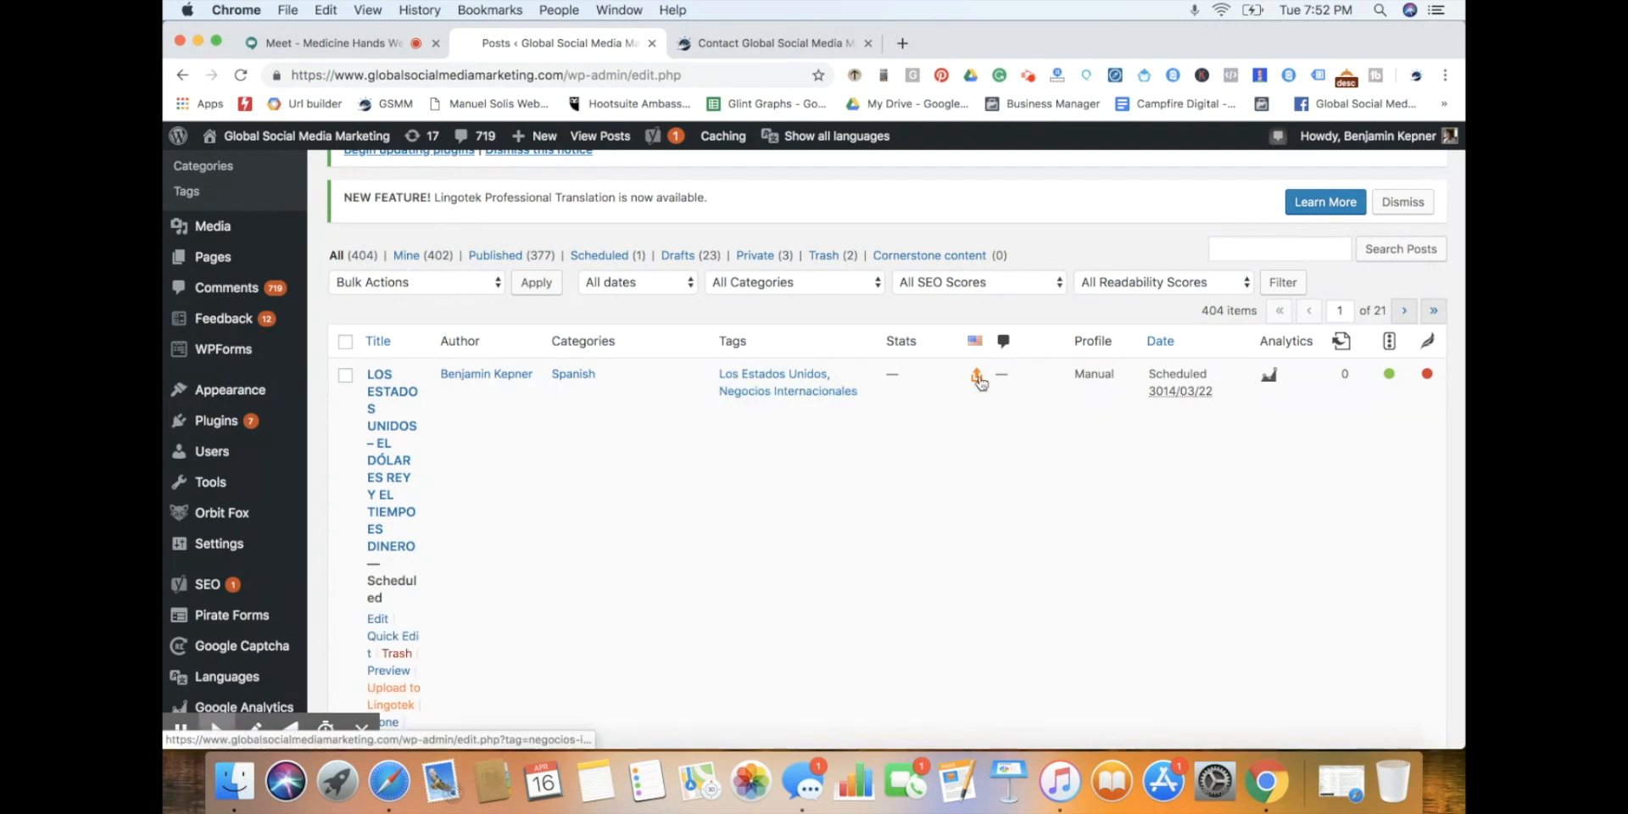
- Look through the posts list down to the February 2019 entries and return to its start to check the language column
scroll(1100, 447, down, 7)
scroll(1100, 447, down, 7)
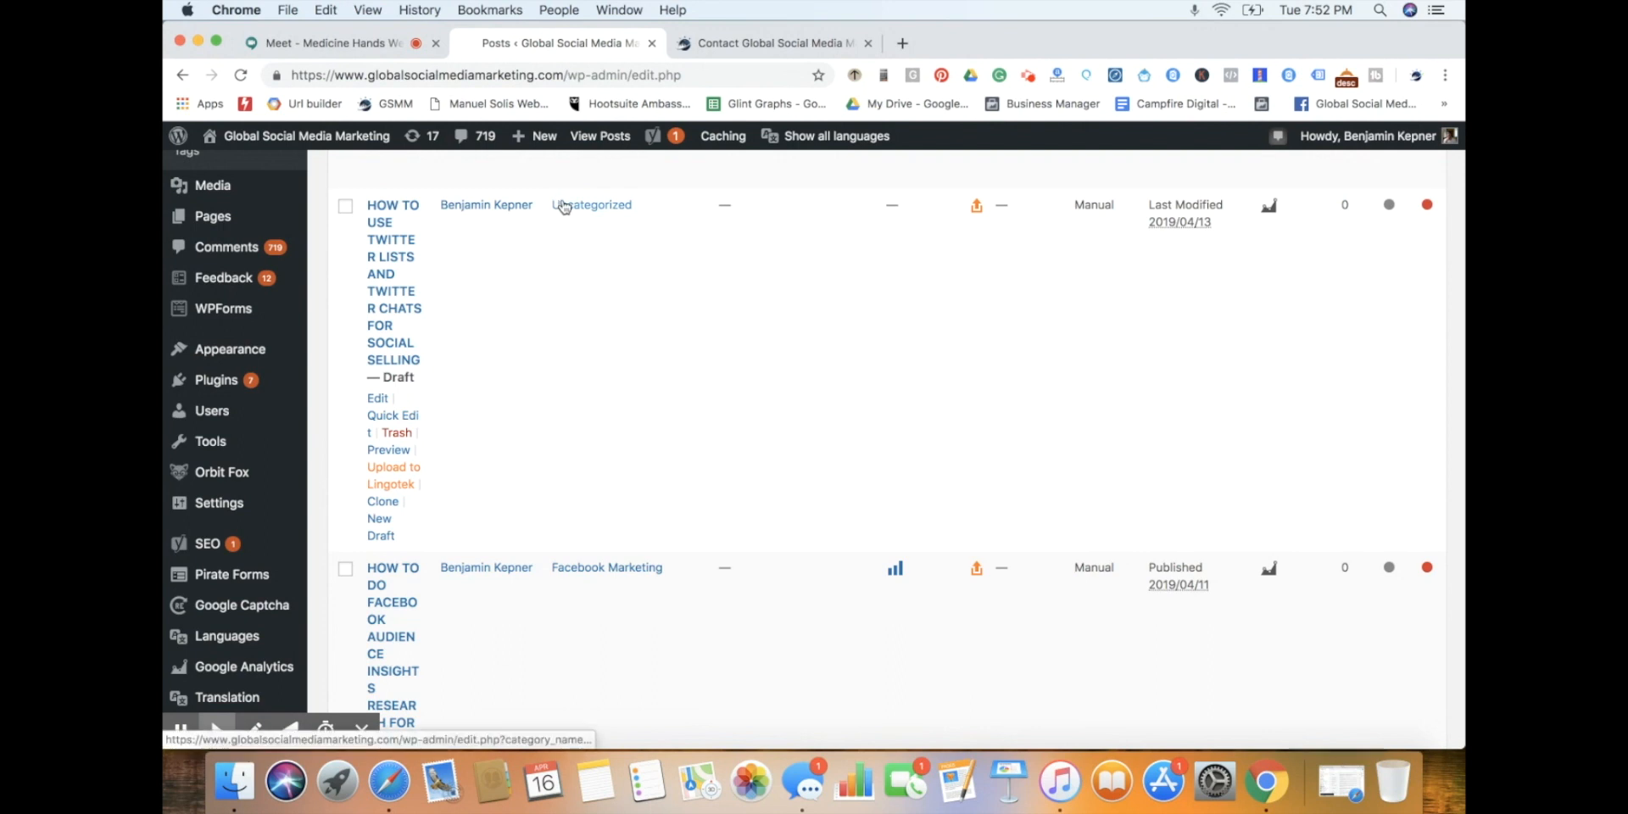
scroll(774, 363, down, 5)
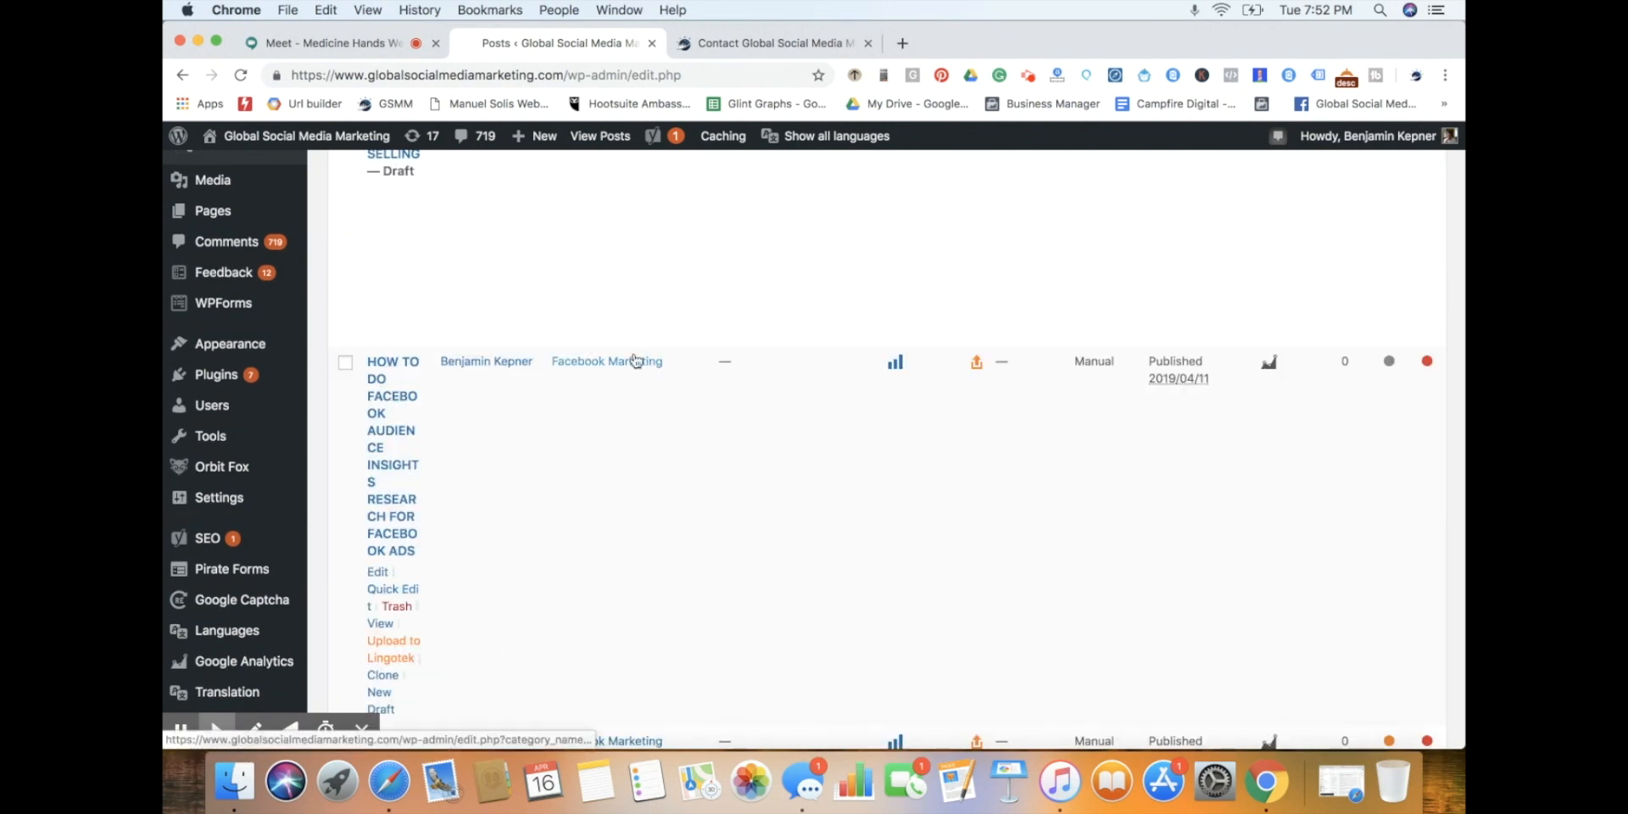
scroll(728, 483, down, 7)
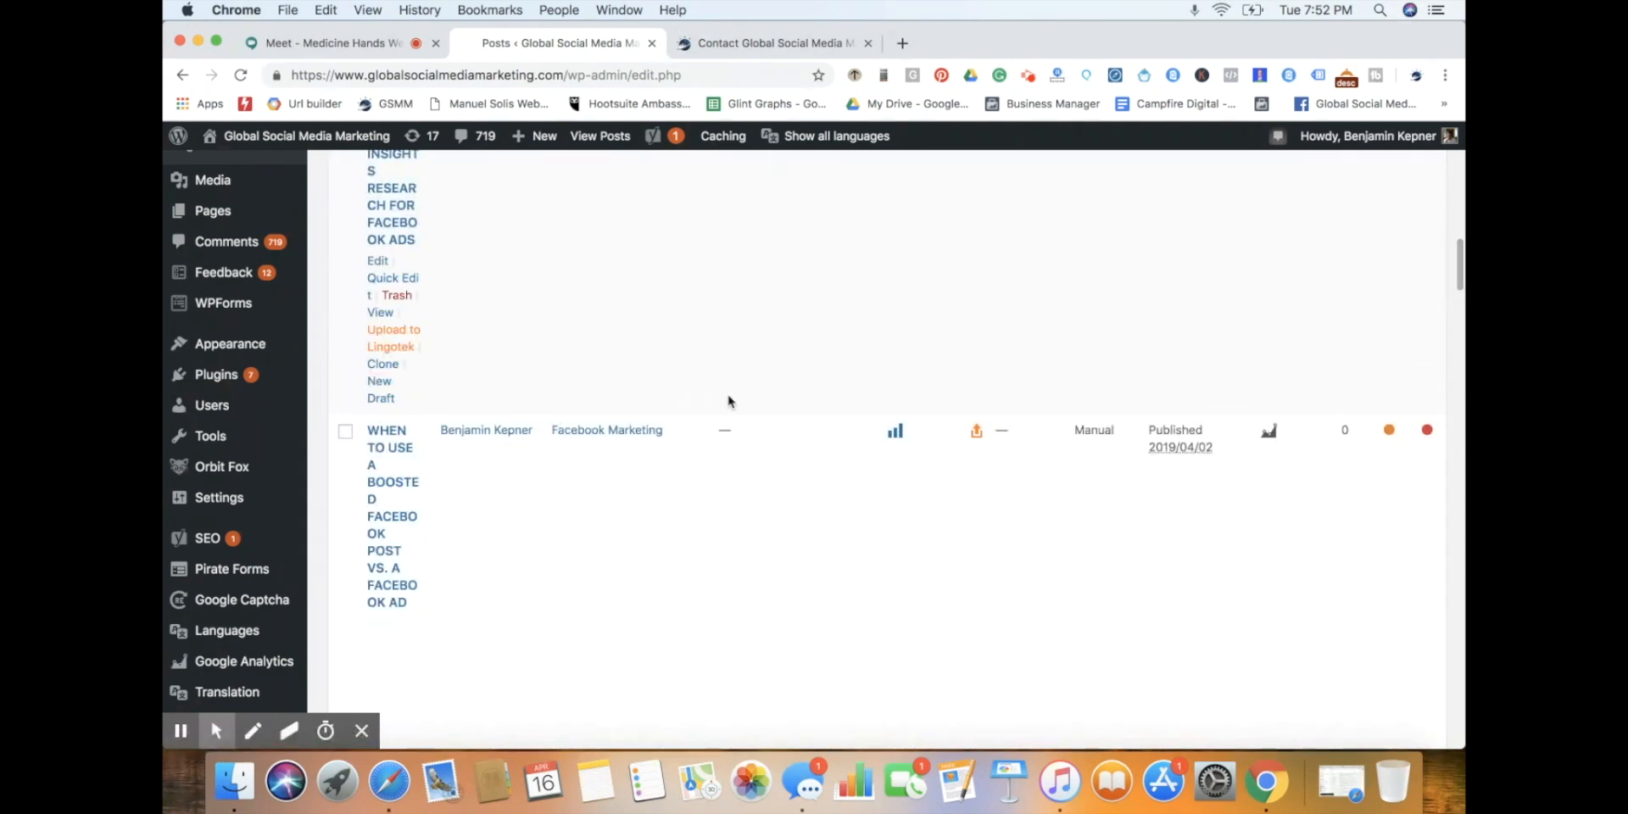
scroll(735, 485, down, 10)
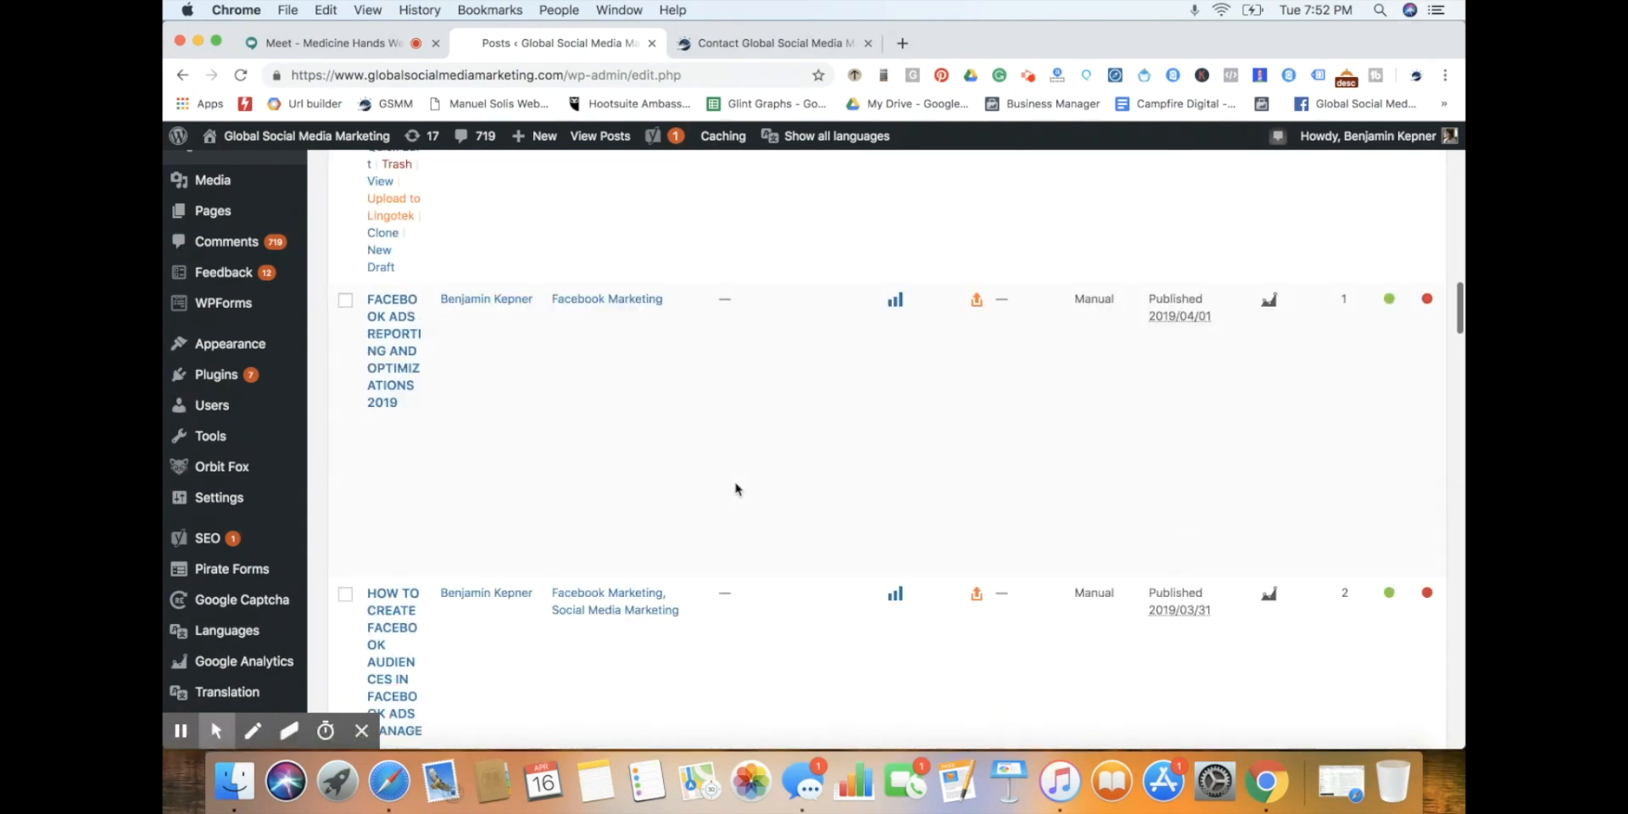
scroll(736, 489, down, 4)
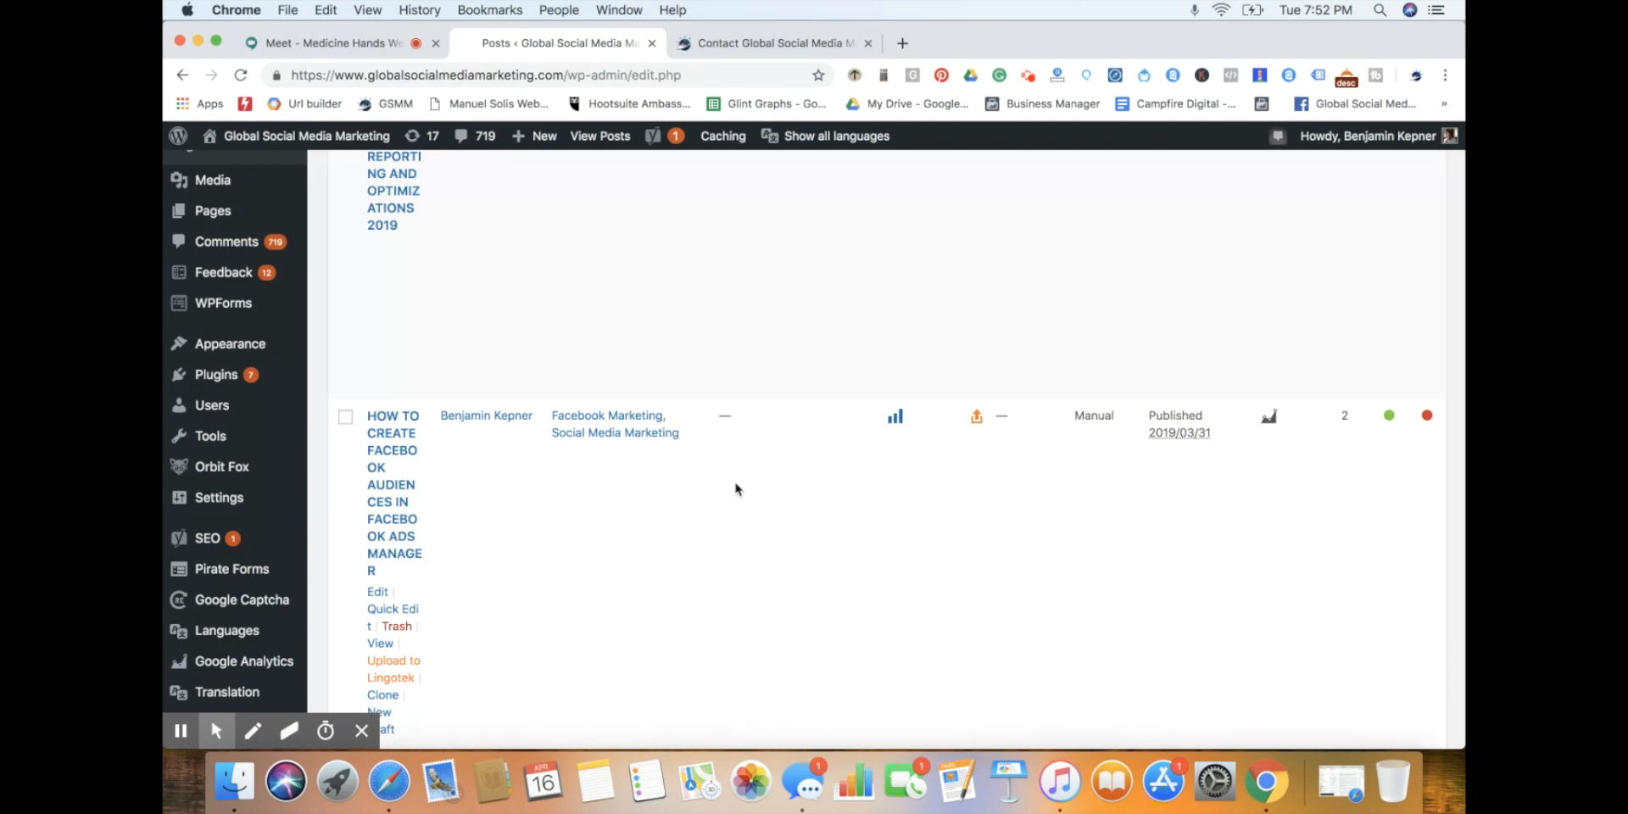
scroll(735, 489, down, 3)
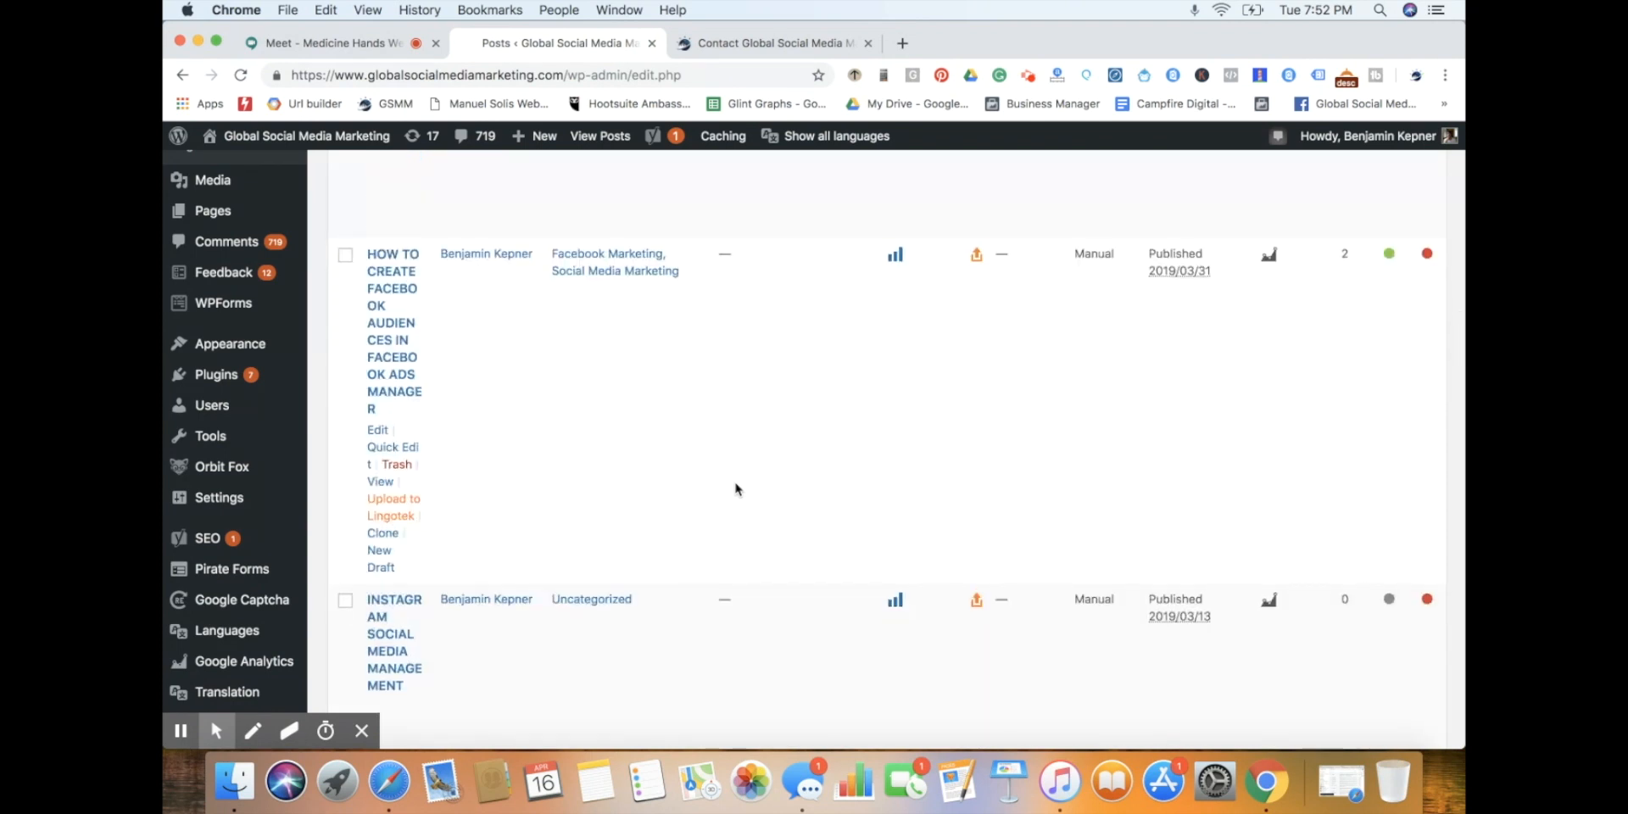
scroll(735, 489, down, 10)
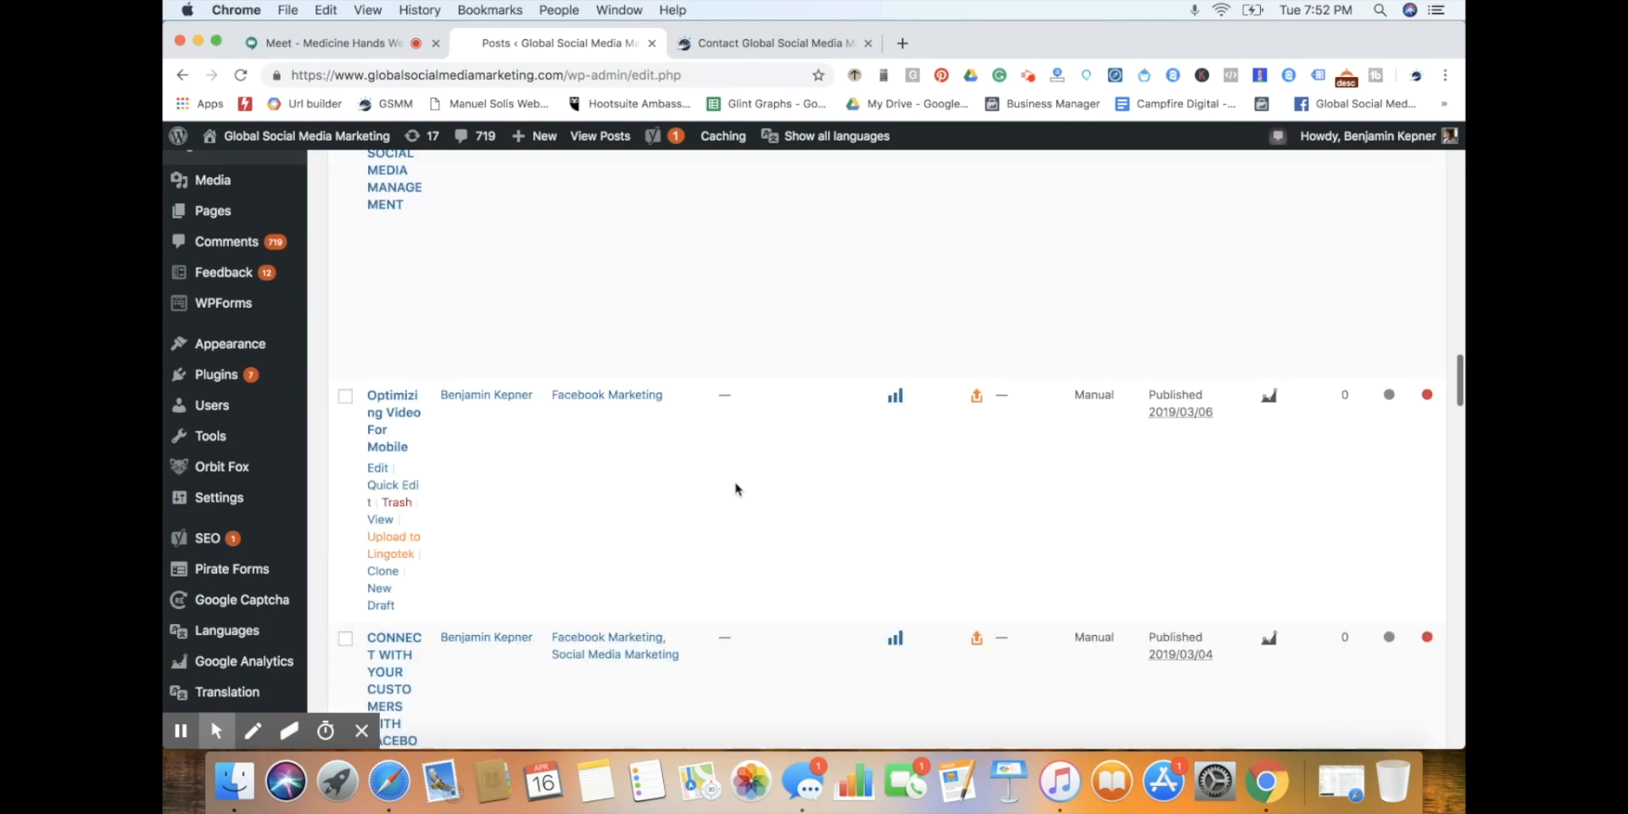
scroll(735, 489, down, 10)
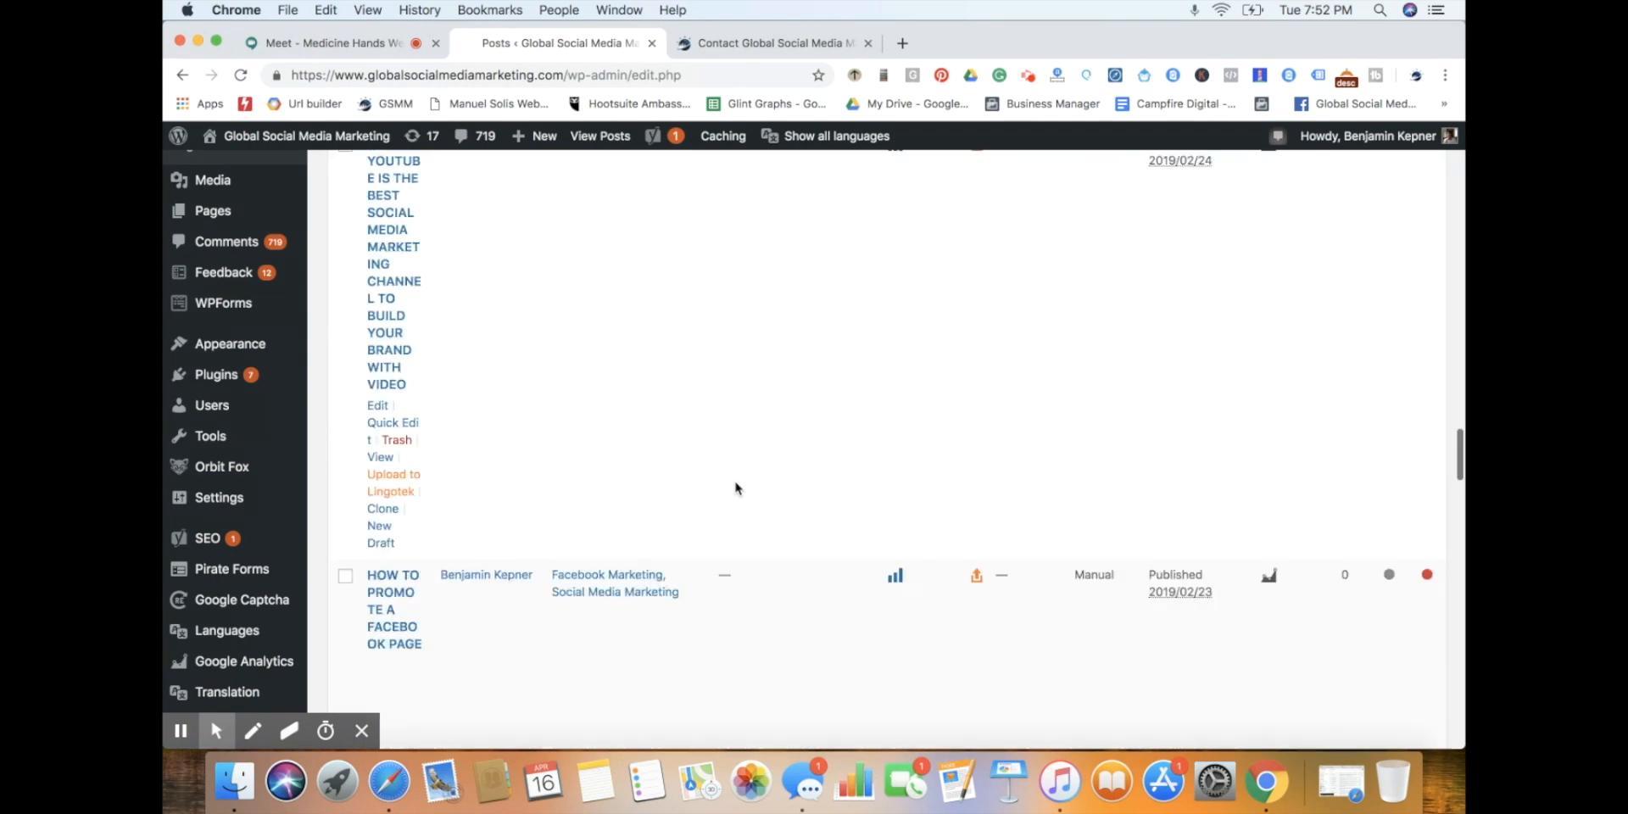
scroll(734, 488, up, 20)
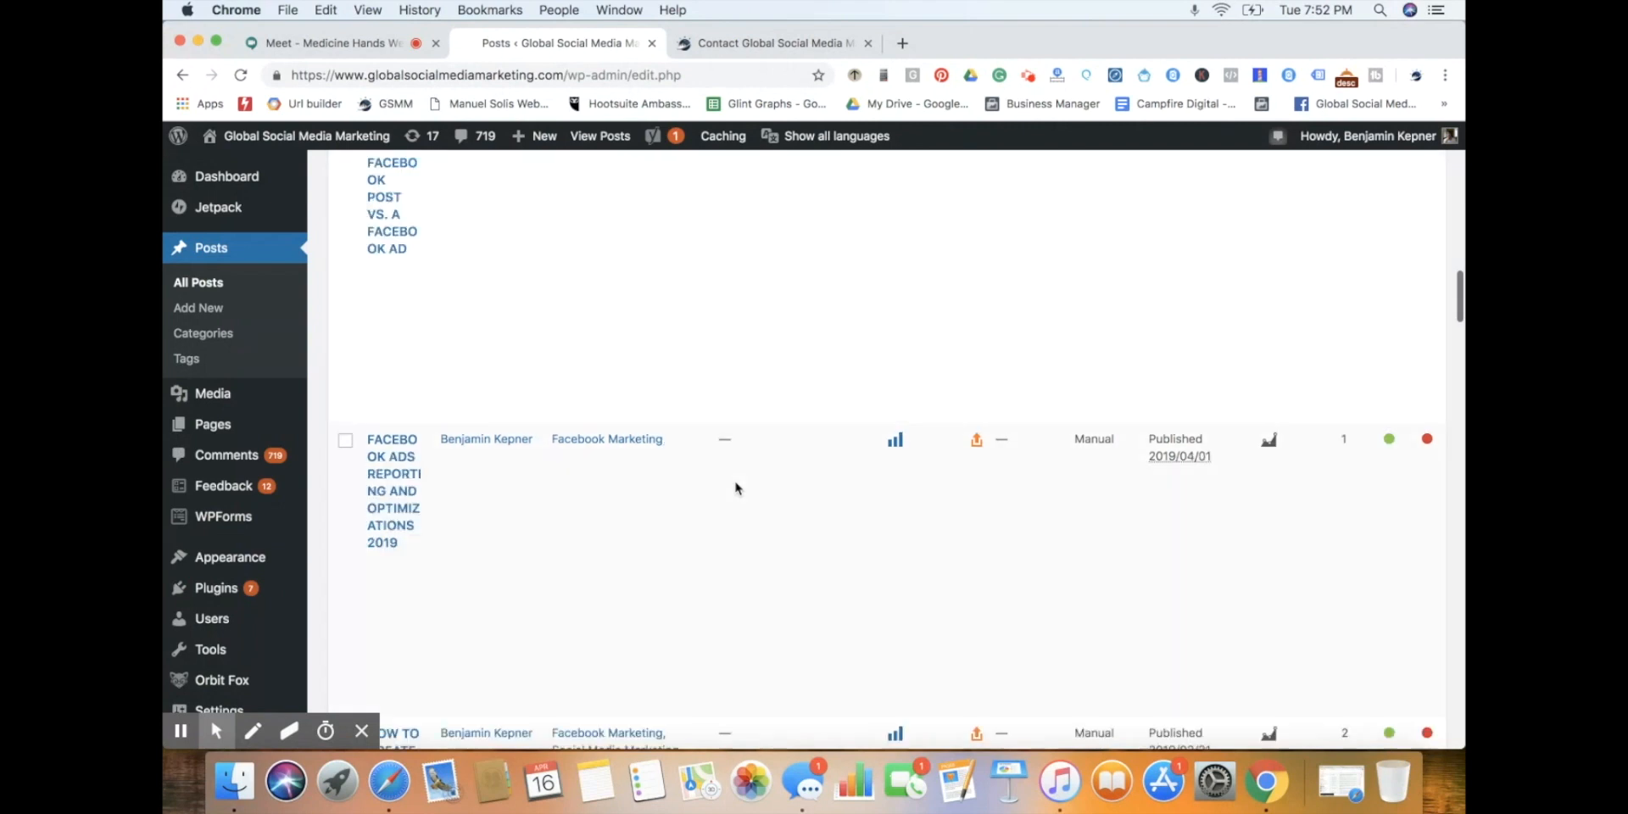
scroll(735, 488, up, 5)
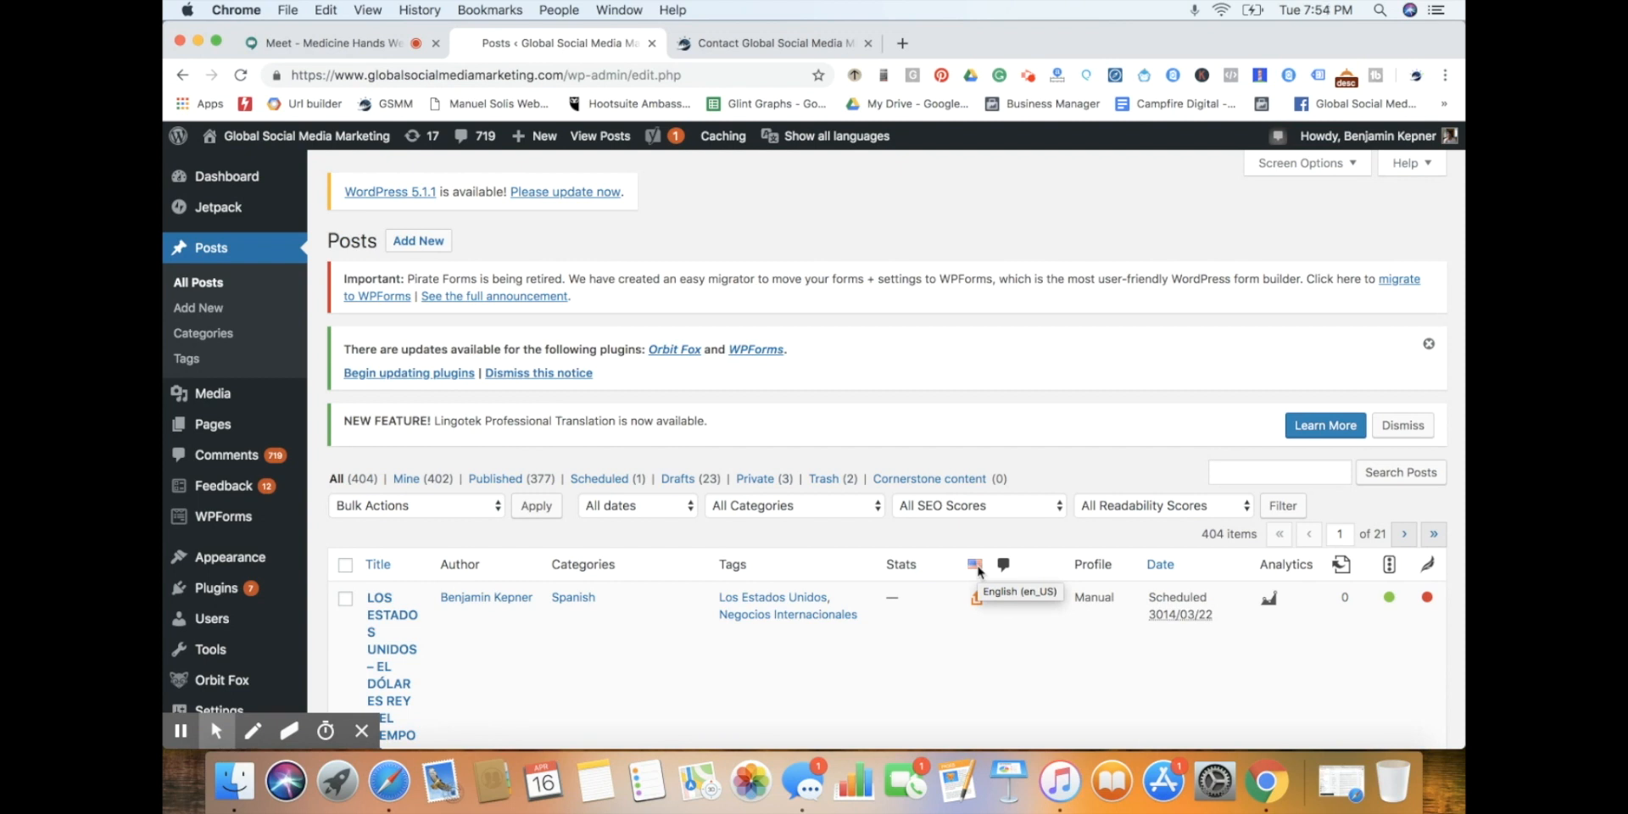
- Search the posts for "personal branding creates marketing success"
mouse_move(879, 140)
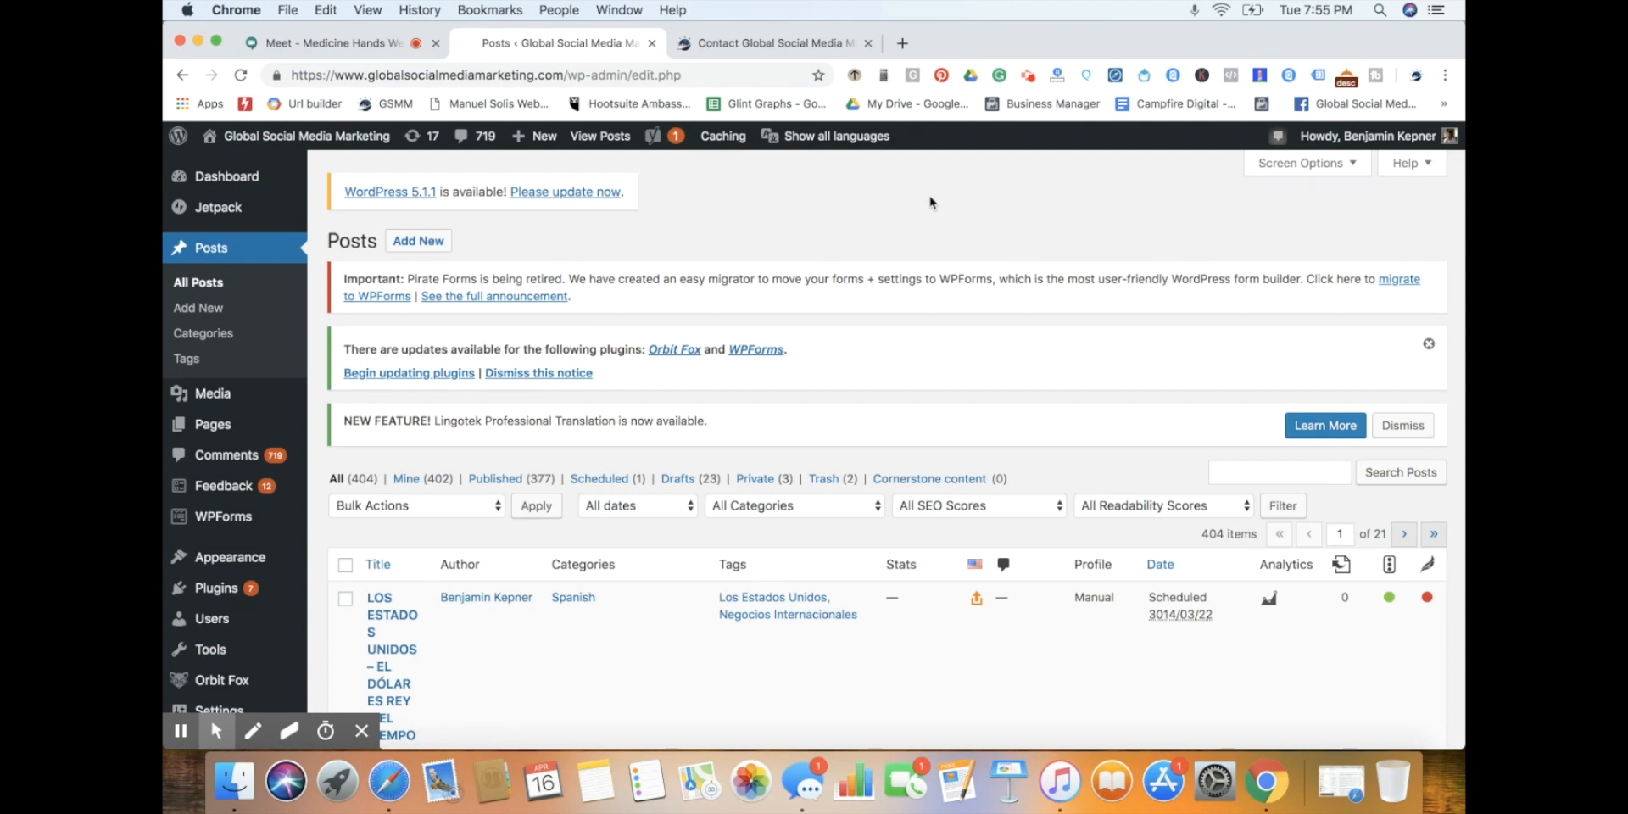
mouse_move(873, 151)
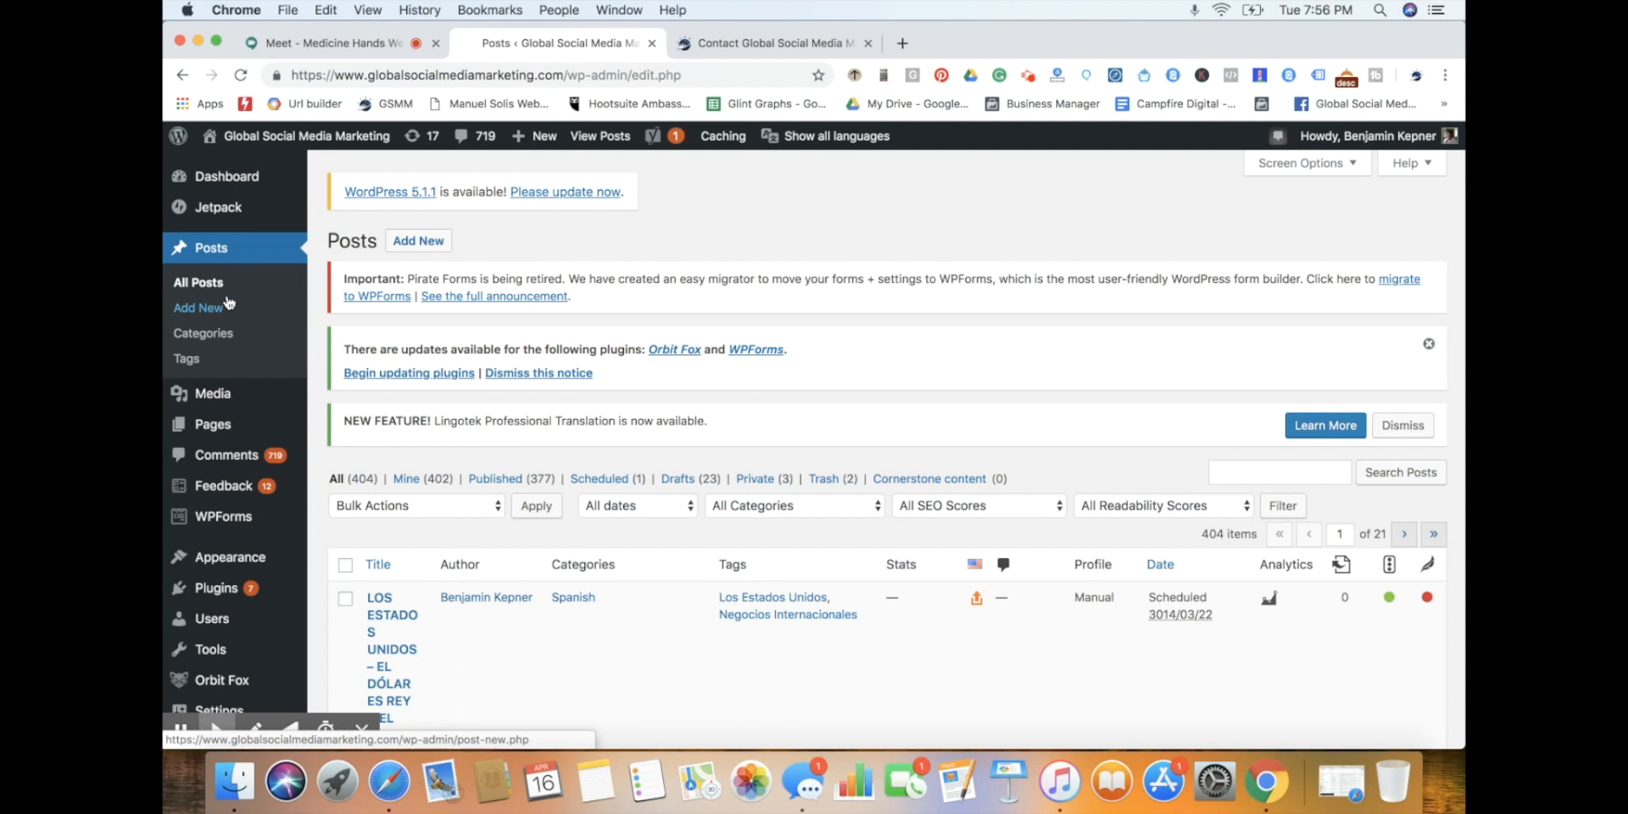
scroll(466, 483, down, 10)
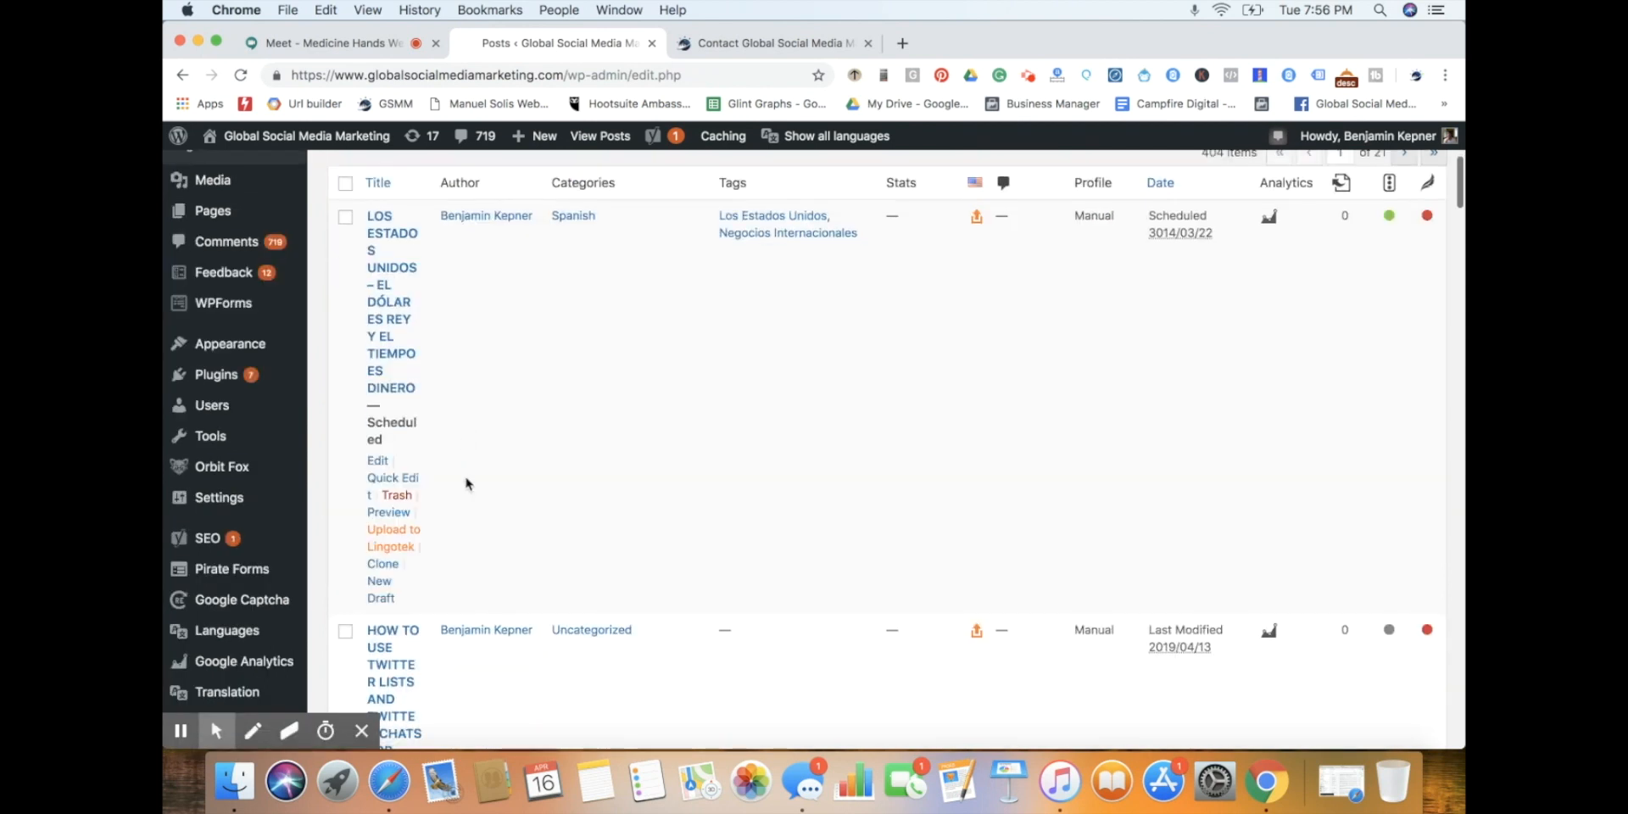
scroll(465, 484, up, 10)
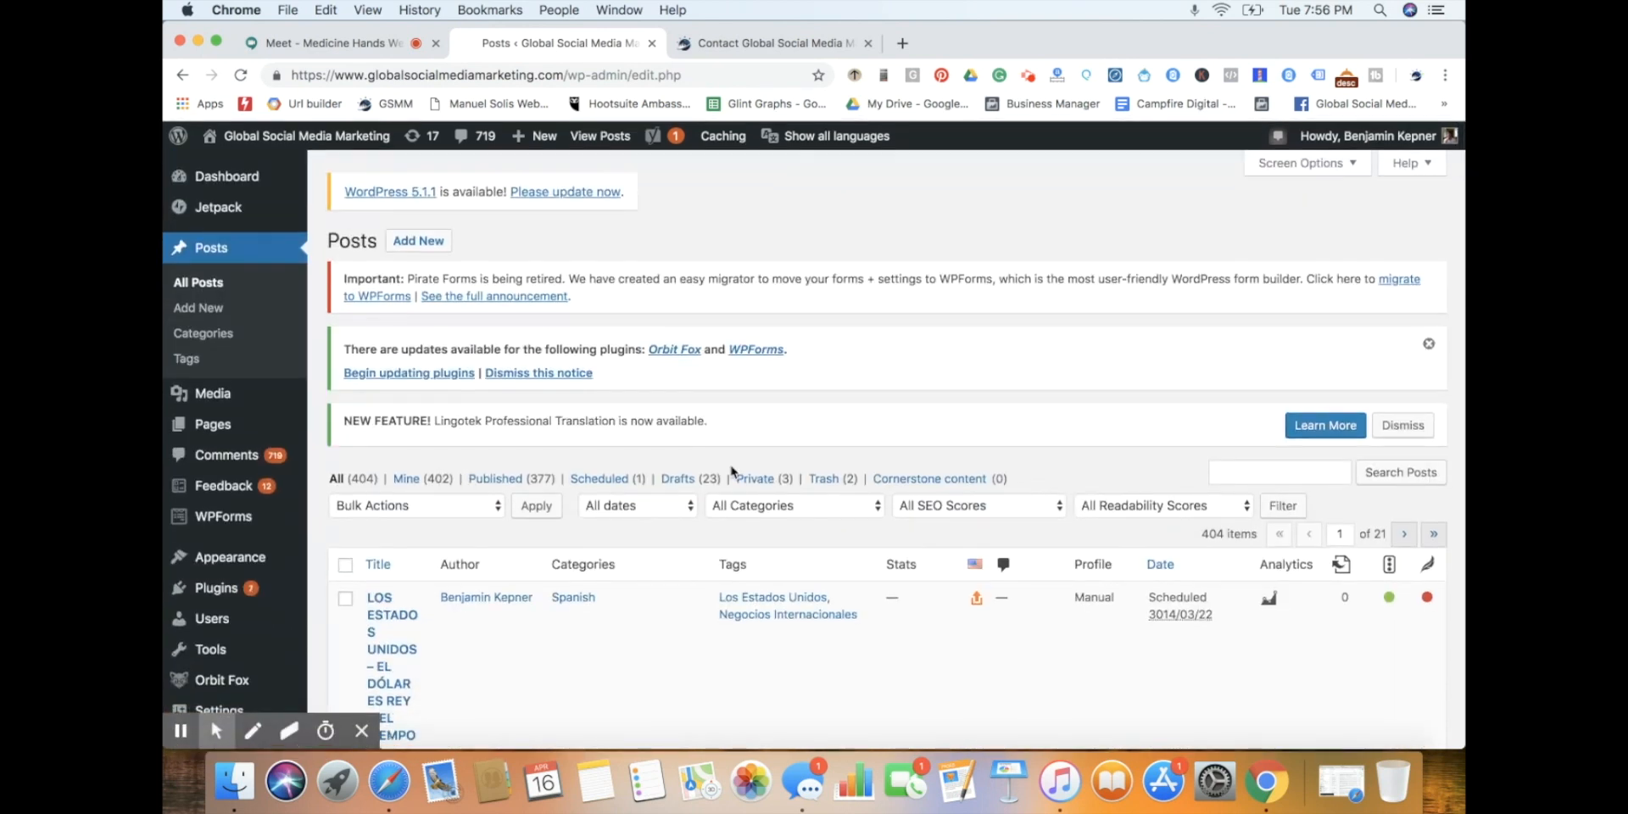
click(1234, 472)
text(p)
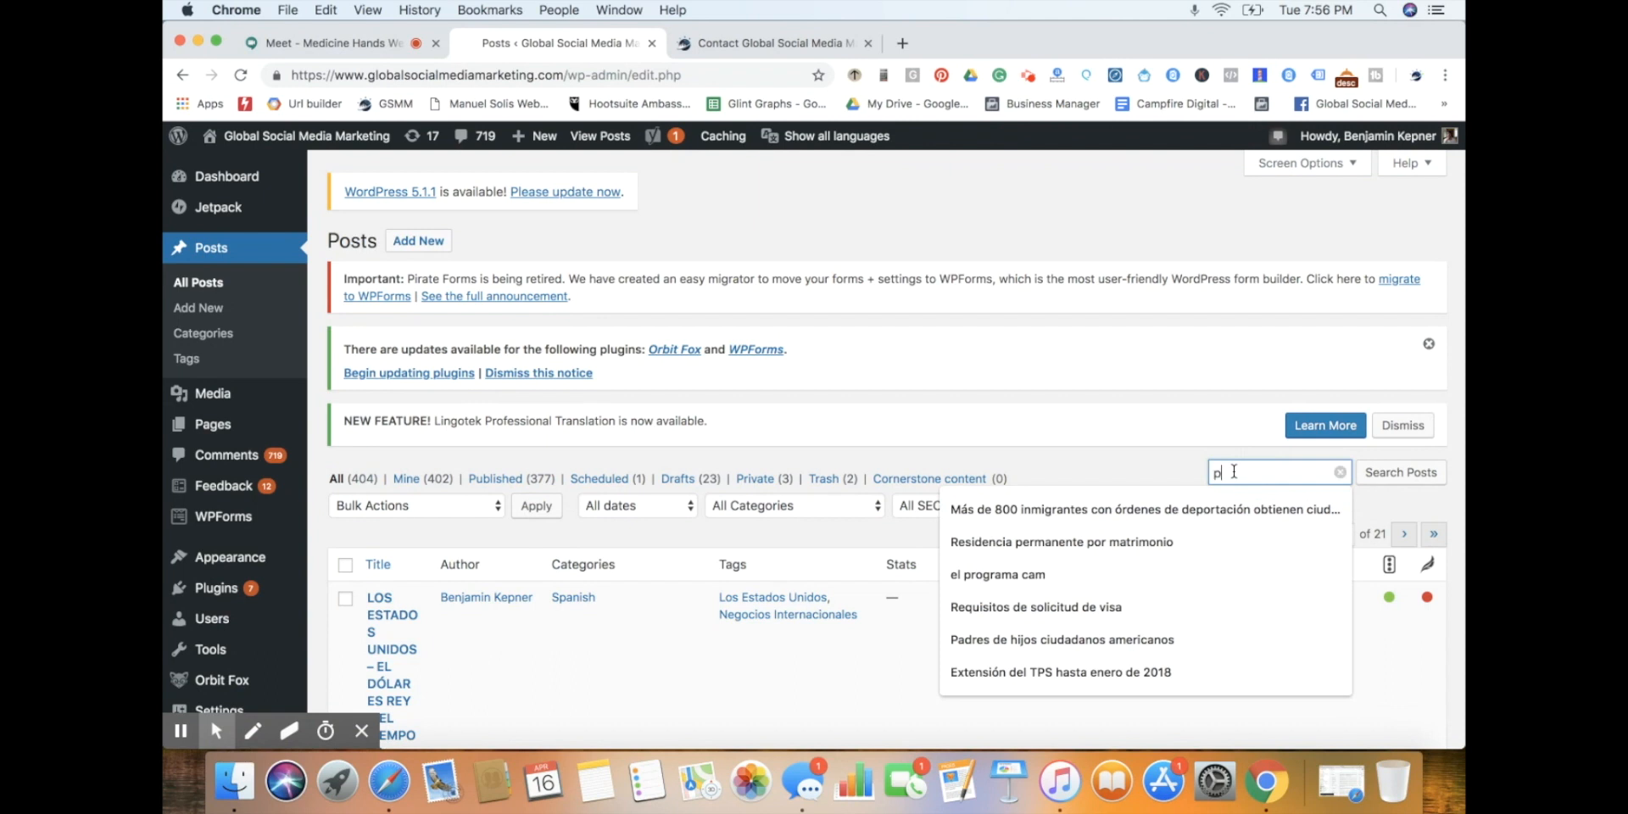
text(ersonal branding)
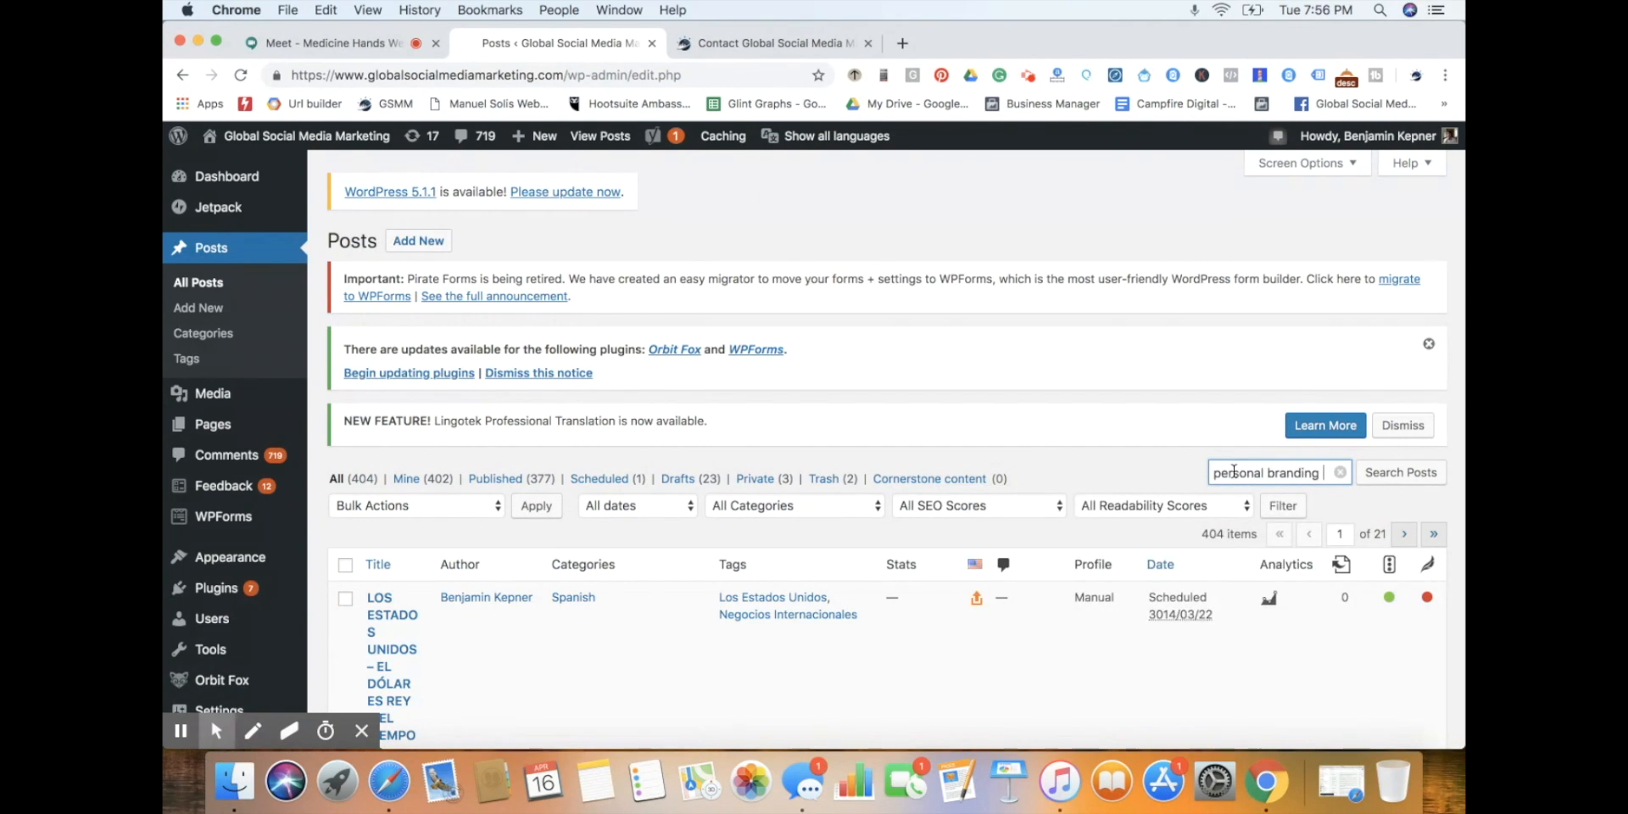
text( creates marketing success)
key(Return)
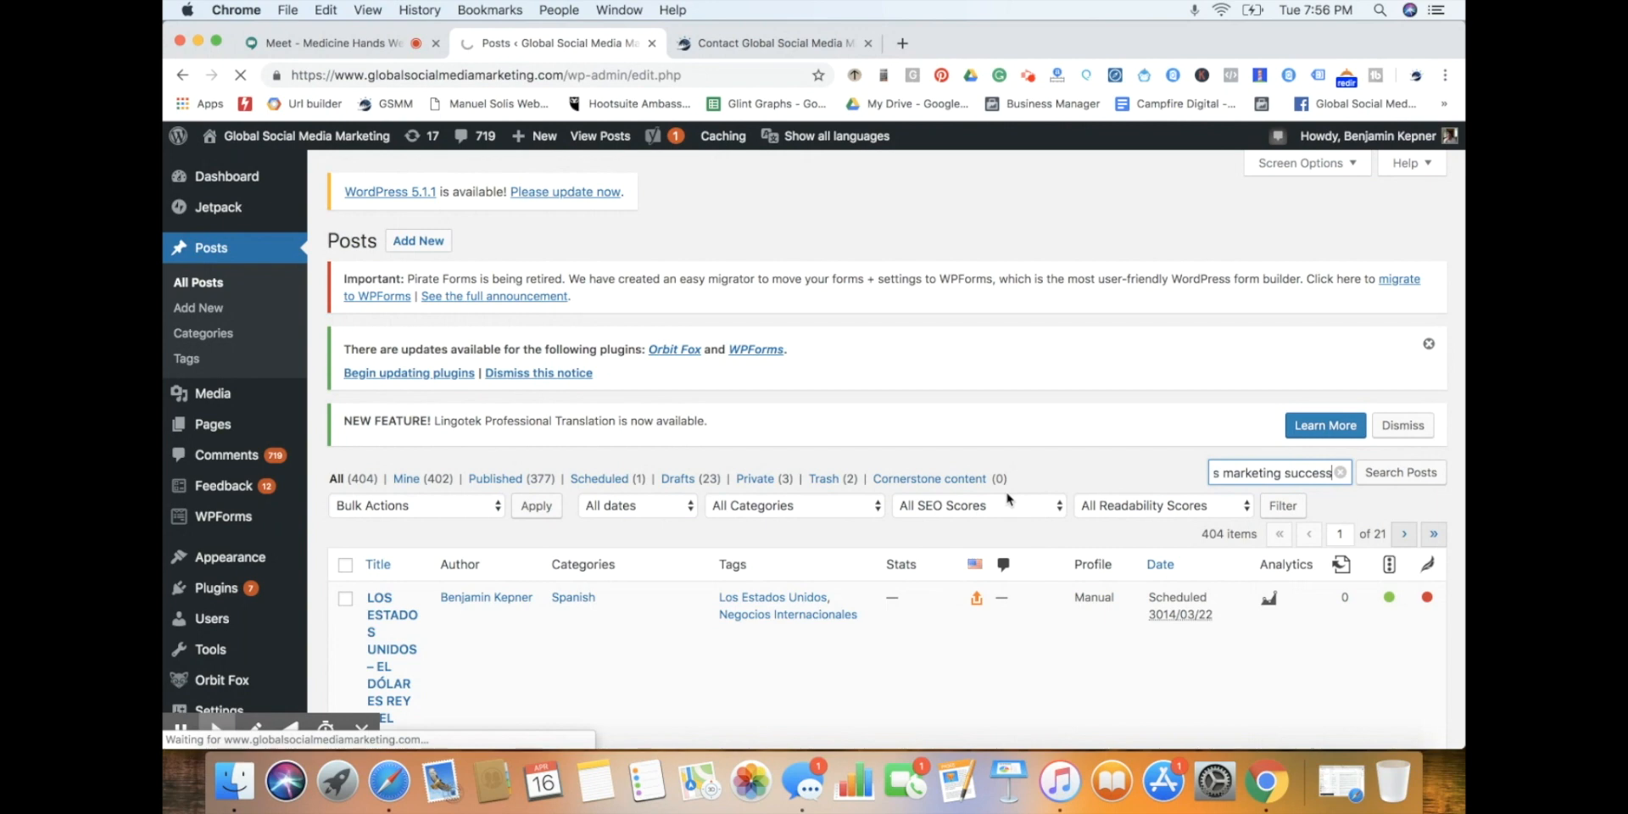
- Open the post "Blogging and Personal Branding Creates Marketing Success" for editing in a full-screen window and dismiss the disk space notification
click(216, 45)
click(388, 476)
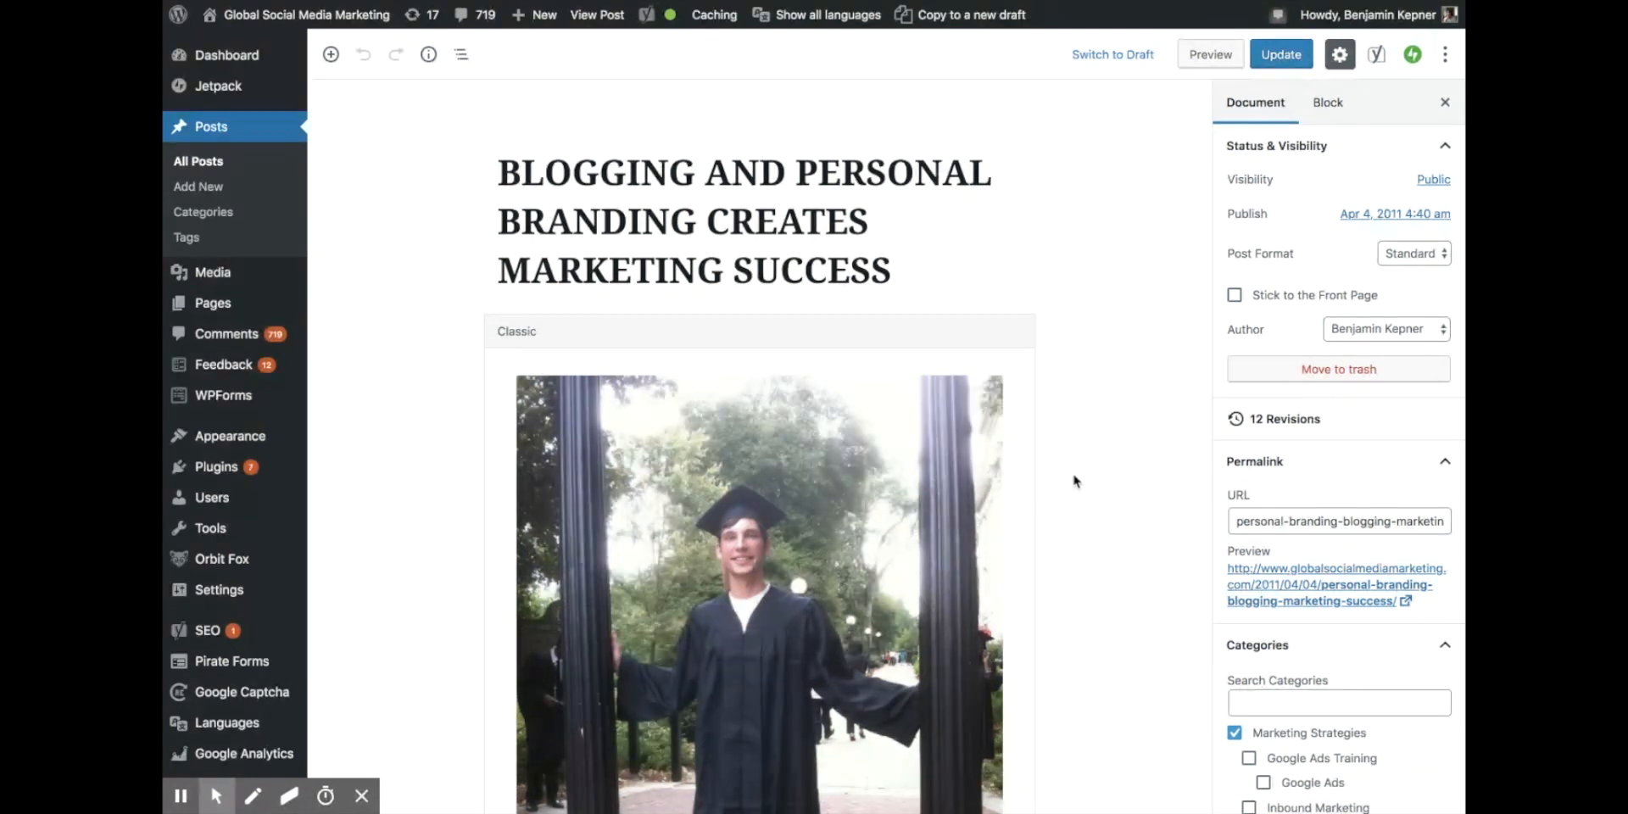
scroll(1072, 479, down, 1)
scroll(766, 176, up, 1)
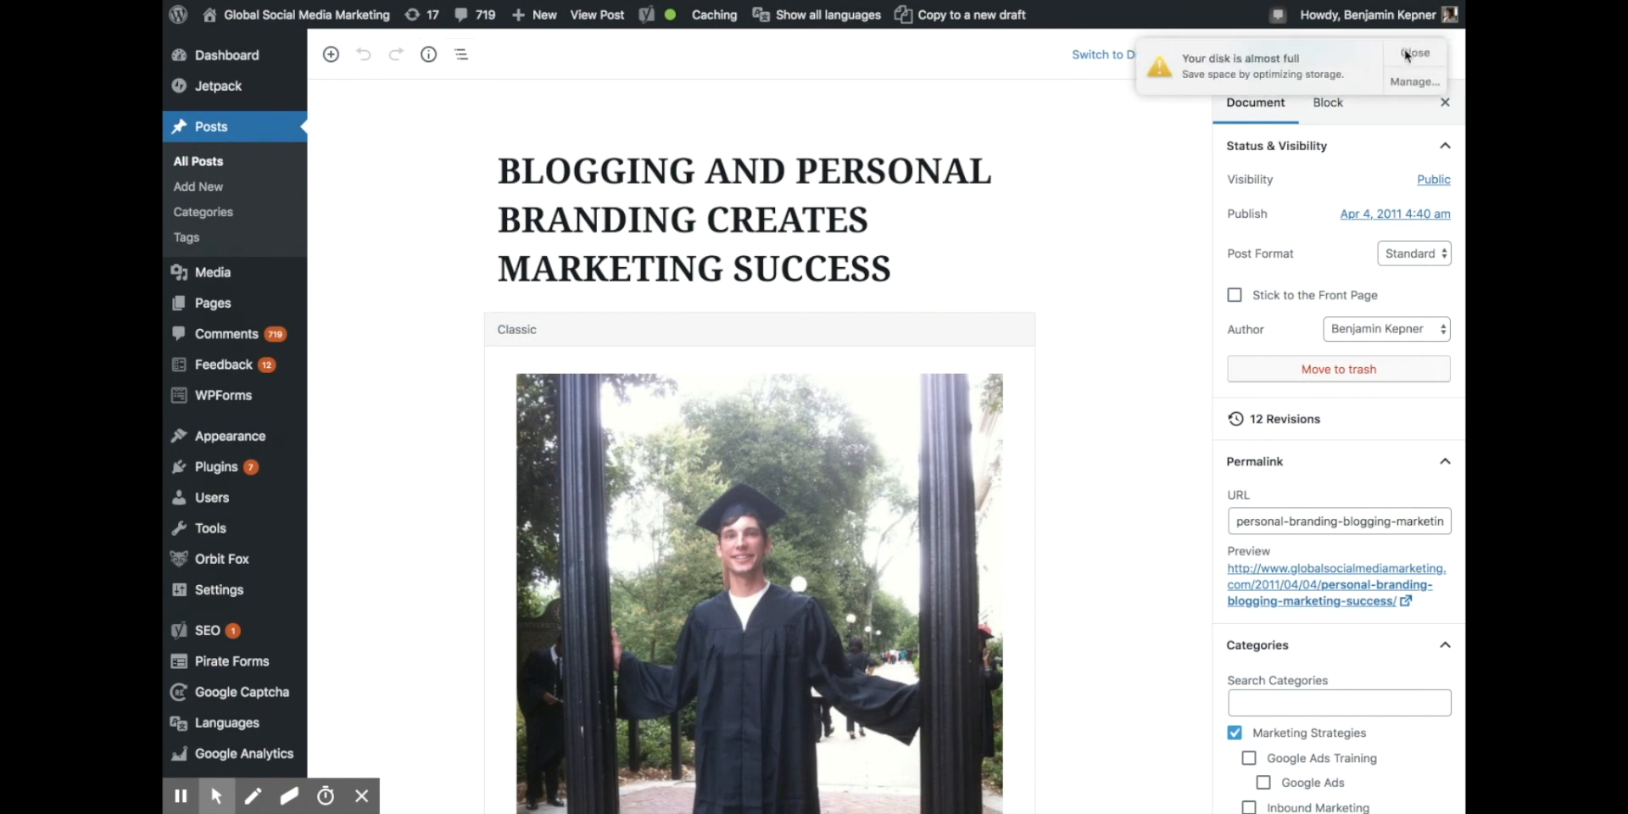
click(1410, 49)
- Check the block settings, return to the document settings and place the cursor in the post title
click(1314, 114)
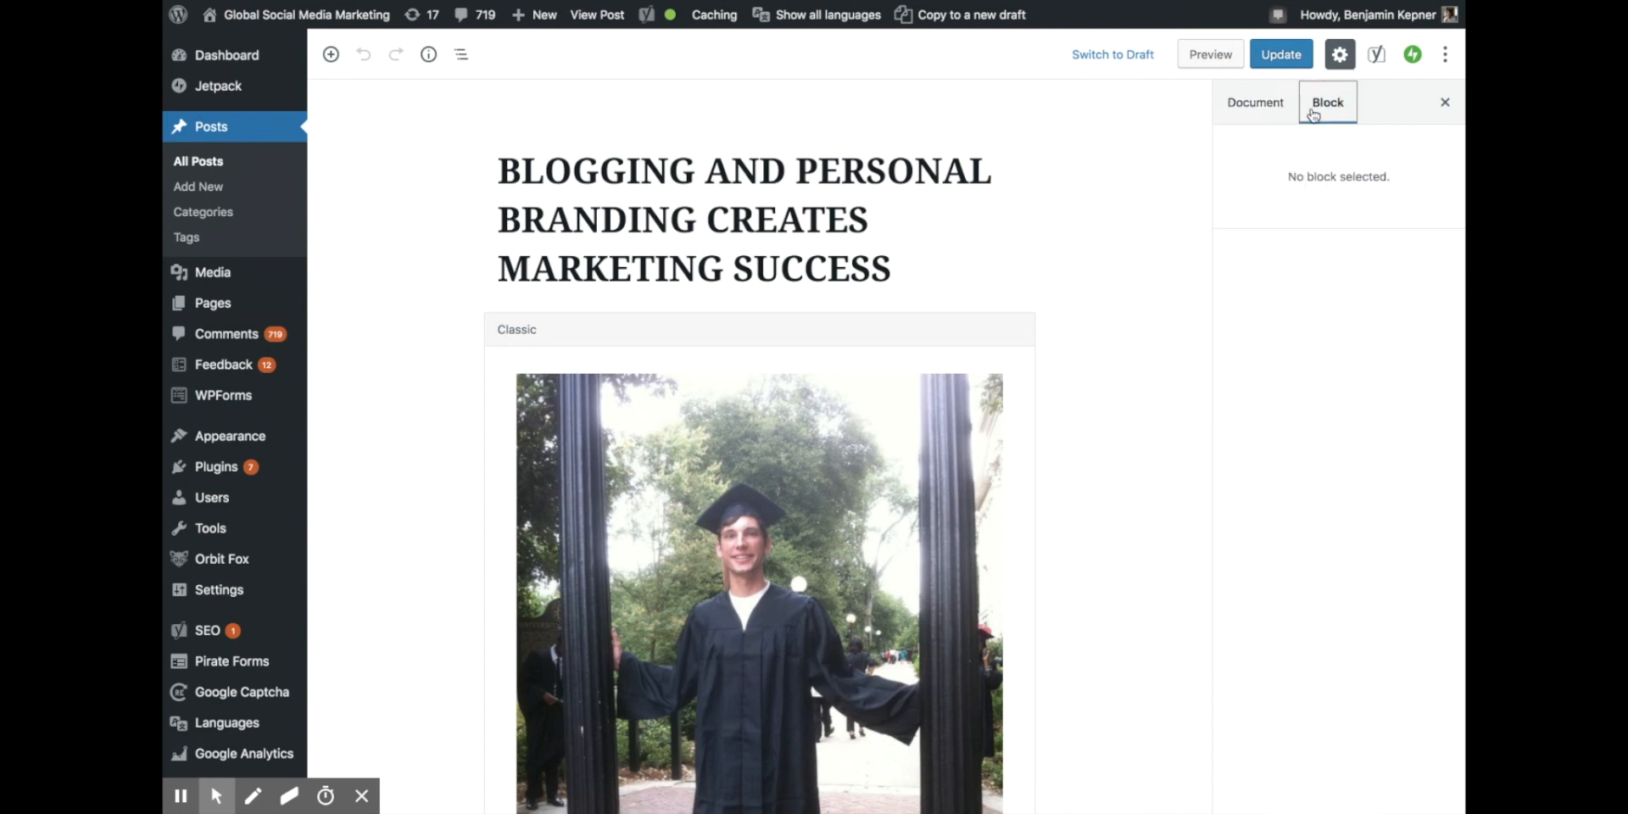
click(1272, 108)
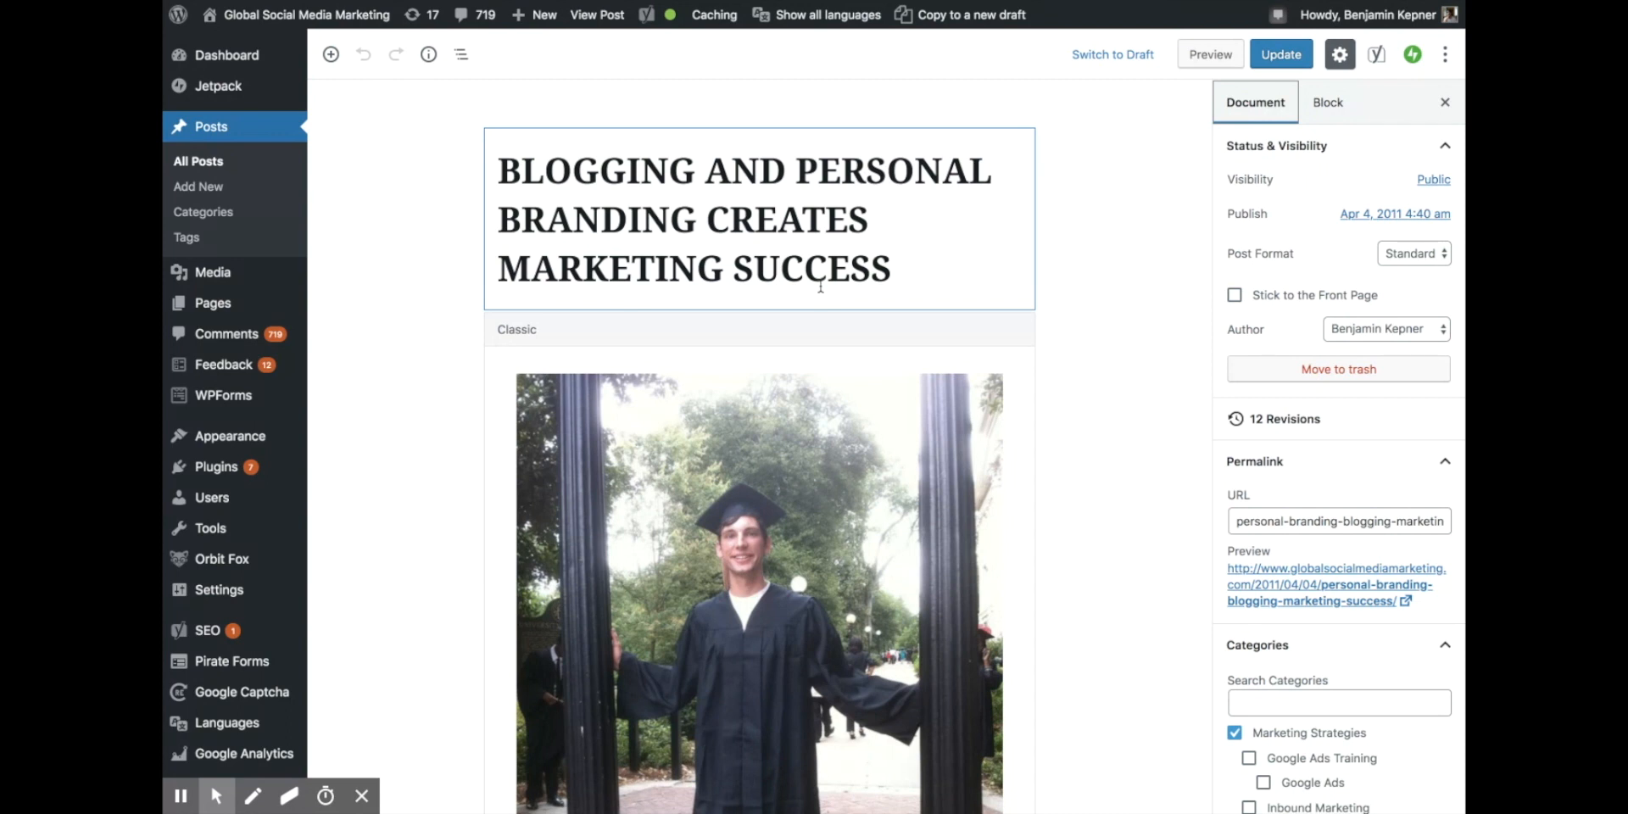
click(759, 174)
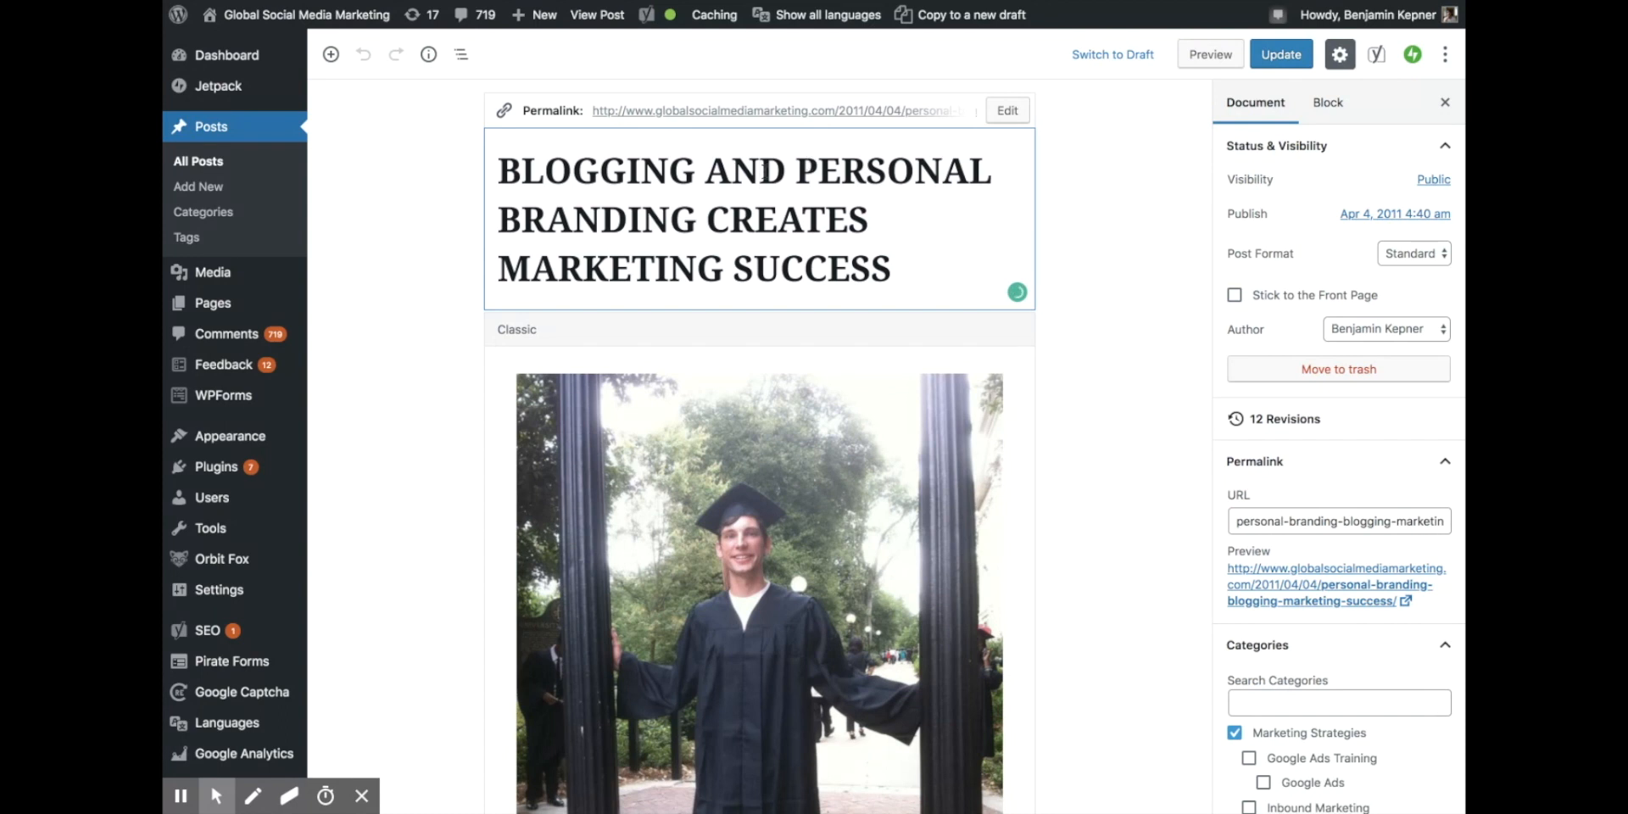
- Select the graduation photo in the Classic block and open the dialog for adding media
scroll(795, 321, down, 2)
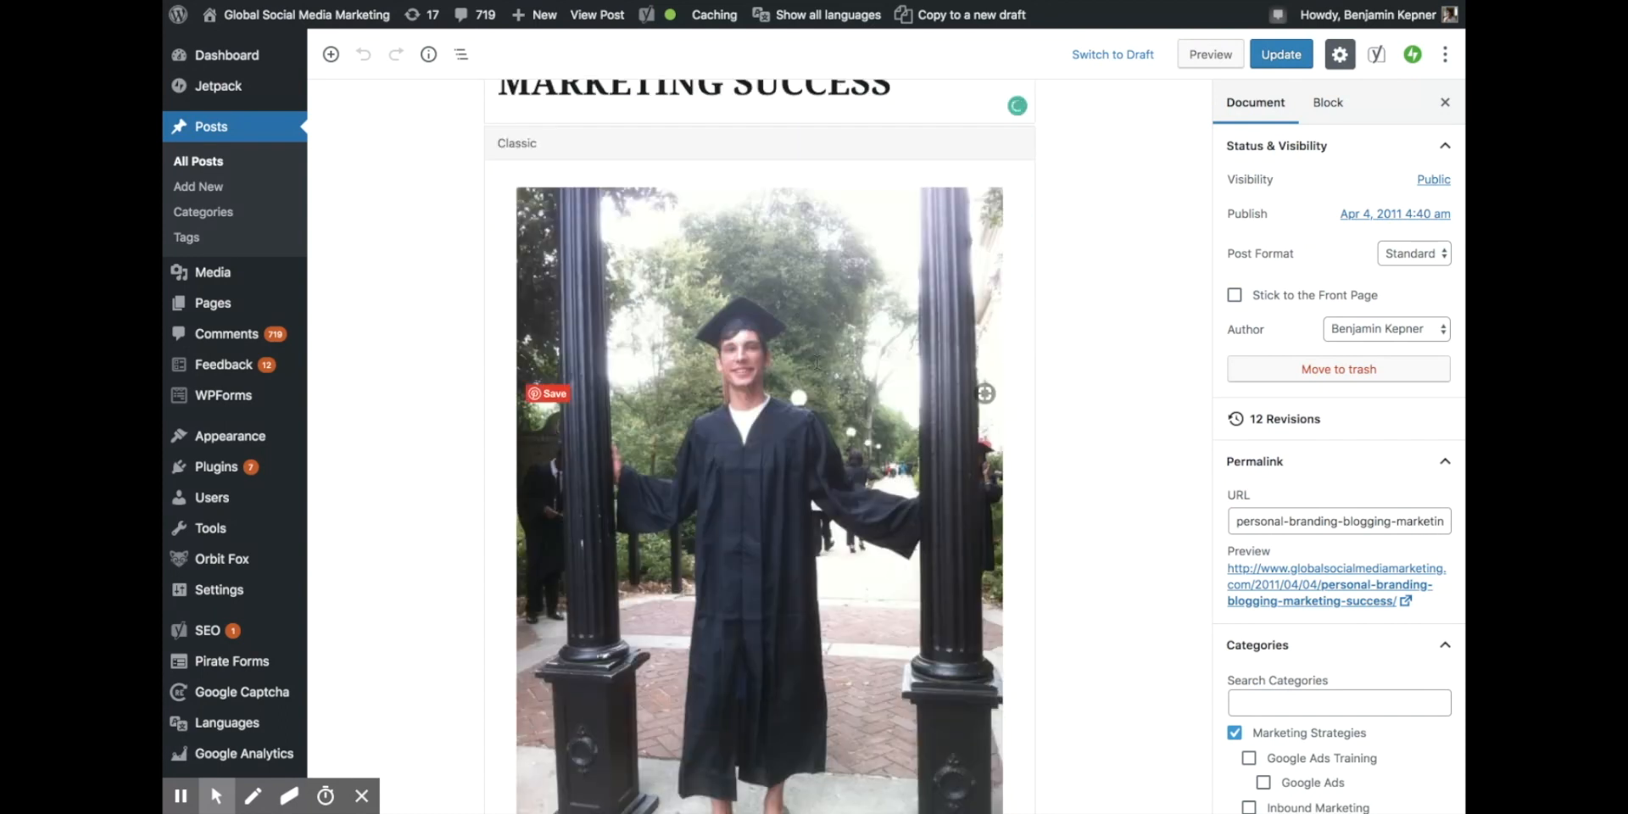
click(869, 328)
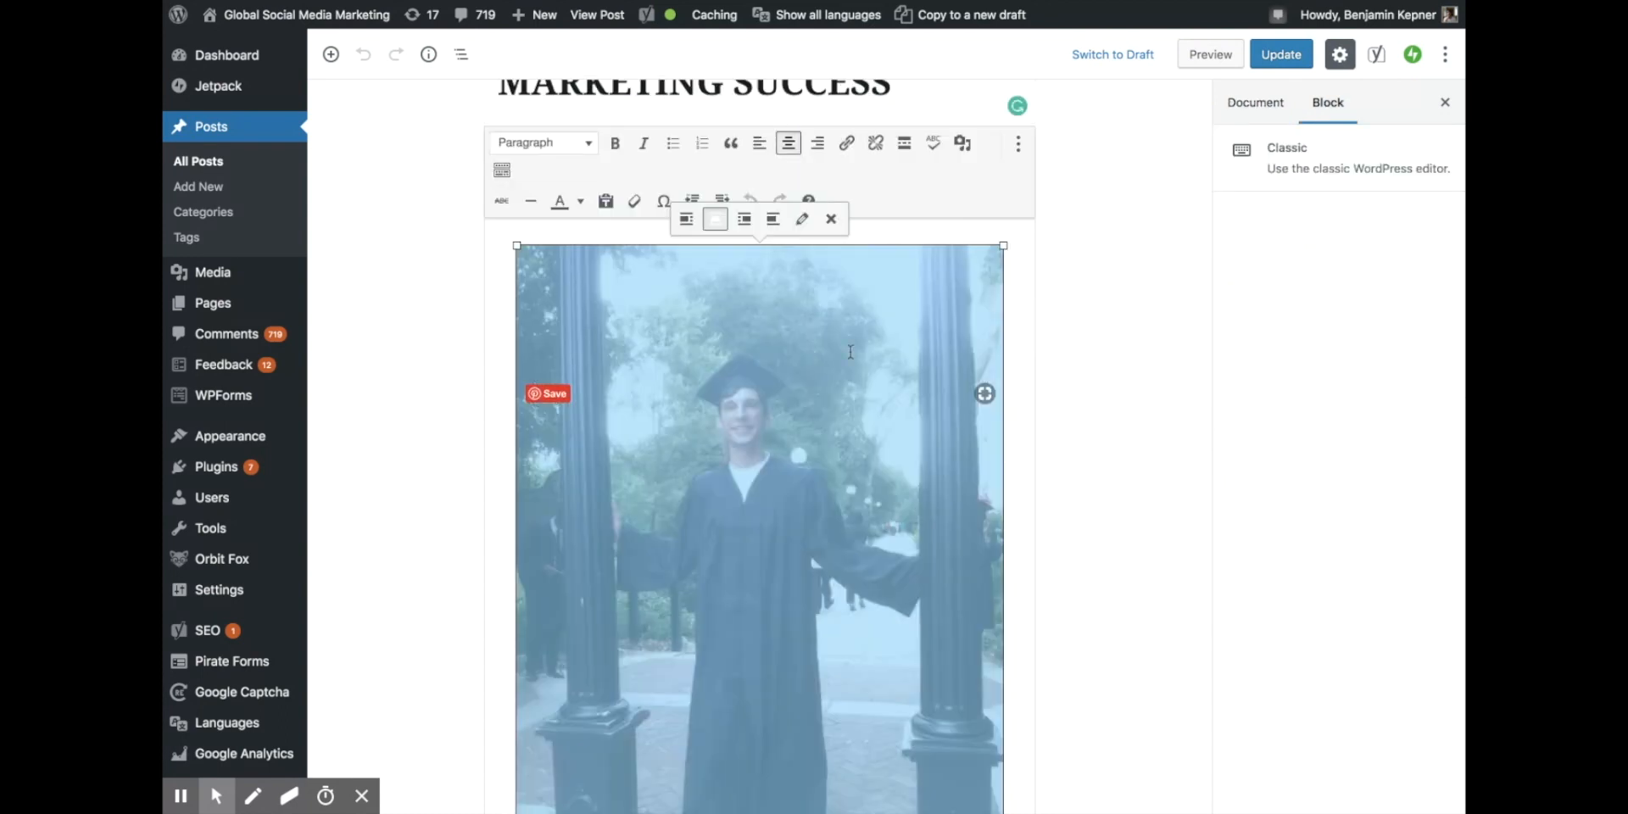
scroll(850, 352, up, 2)
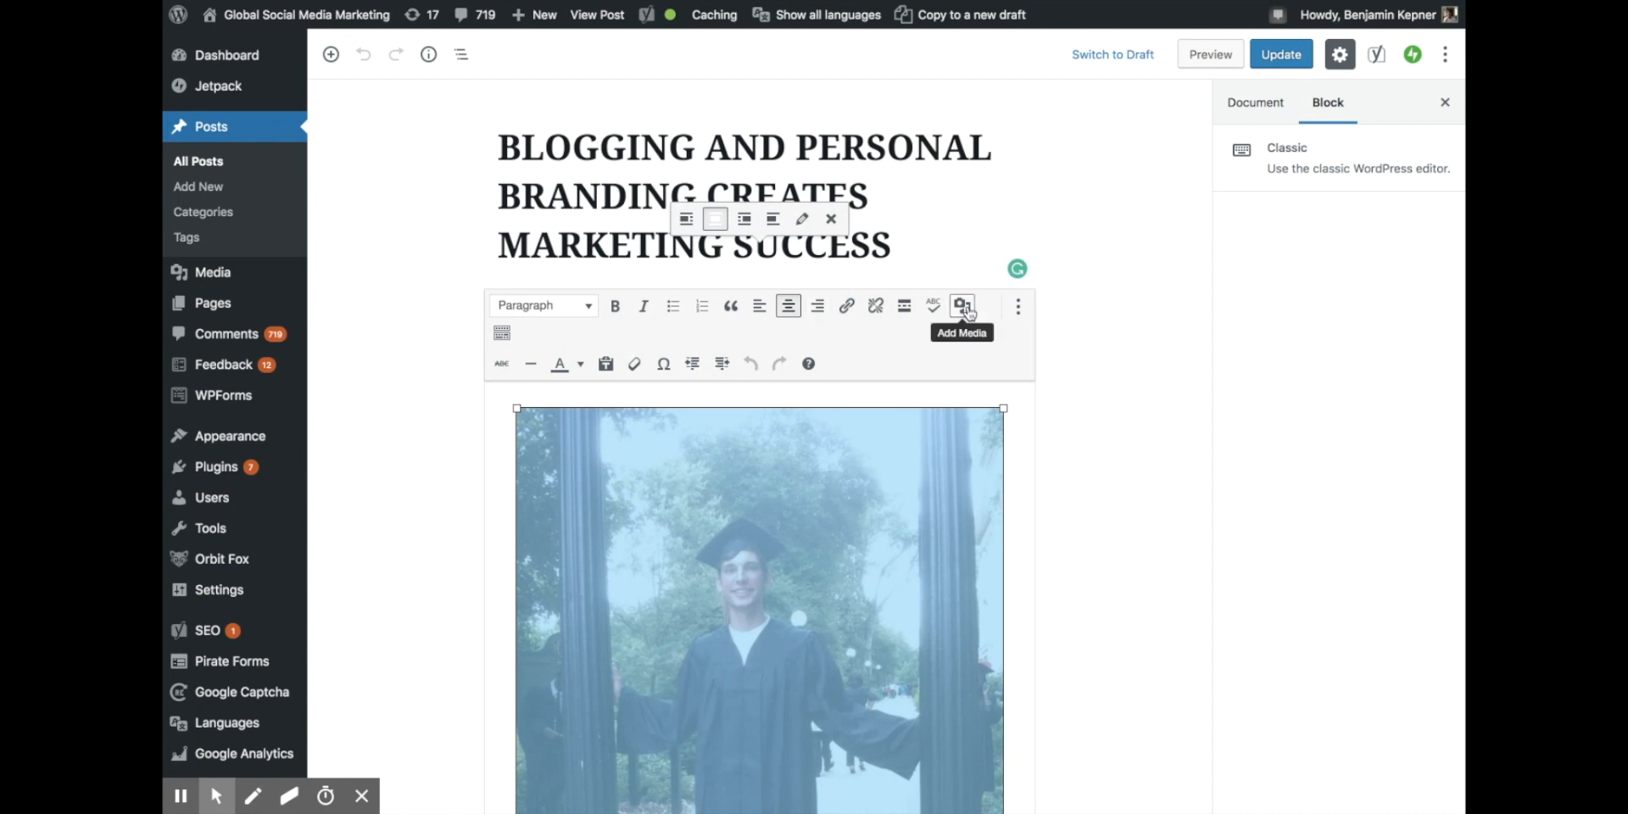
click(967, 310)
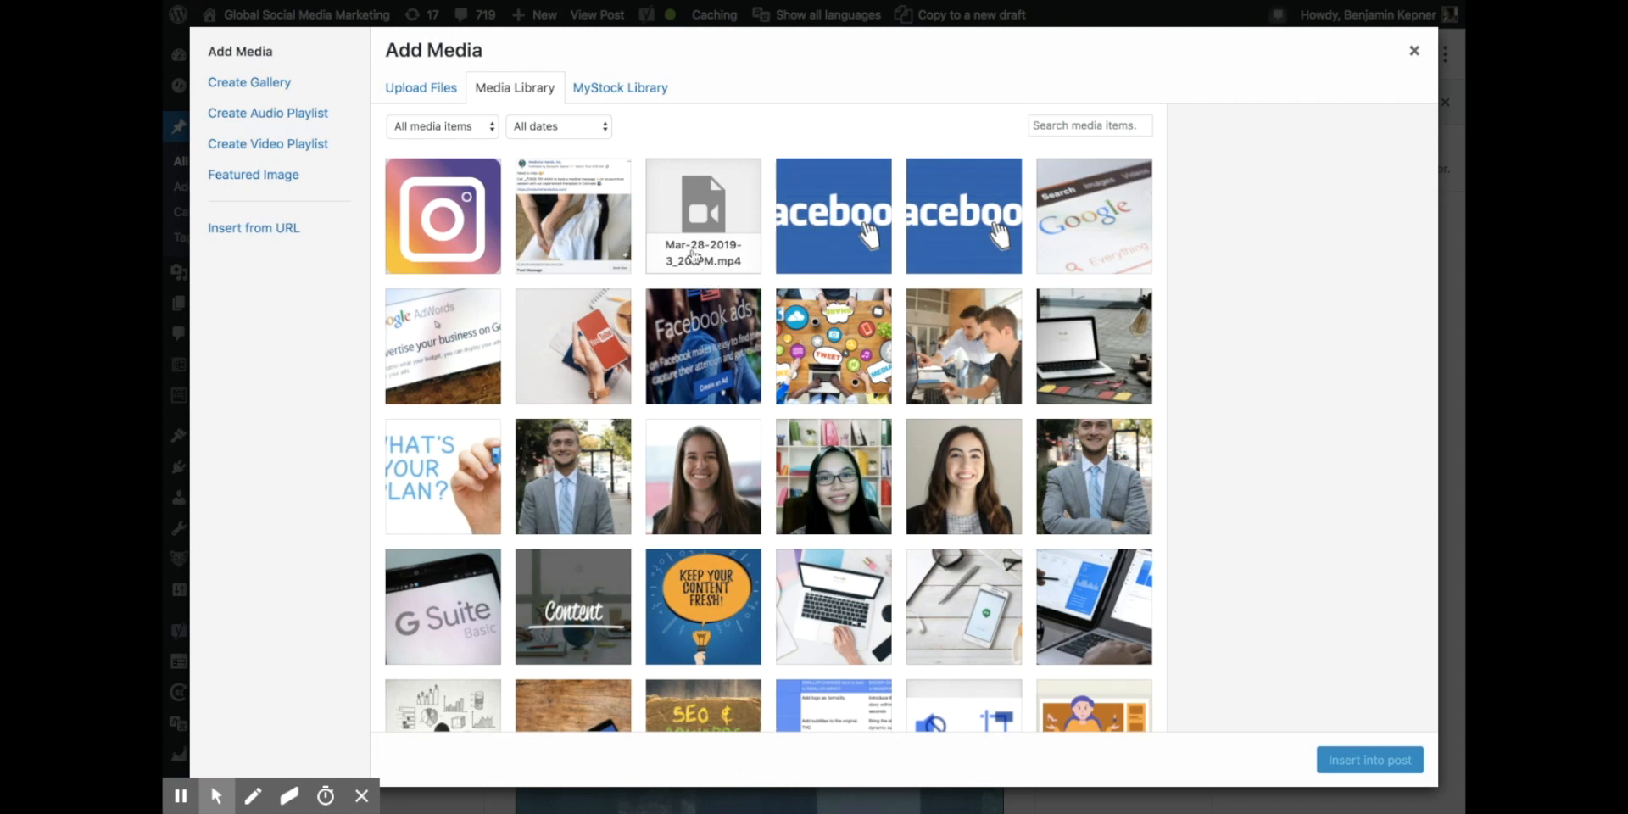
- Upload the image MHYP! from the Desktop folder to the media library
click(458, 89)
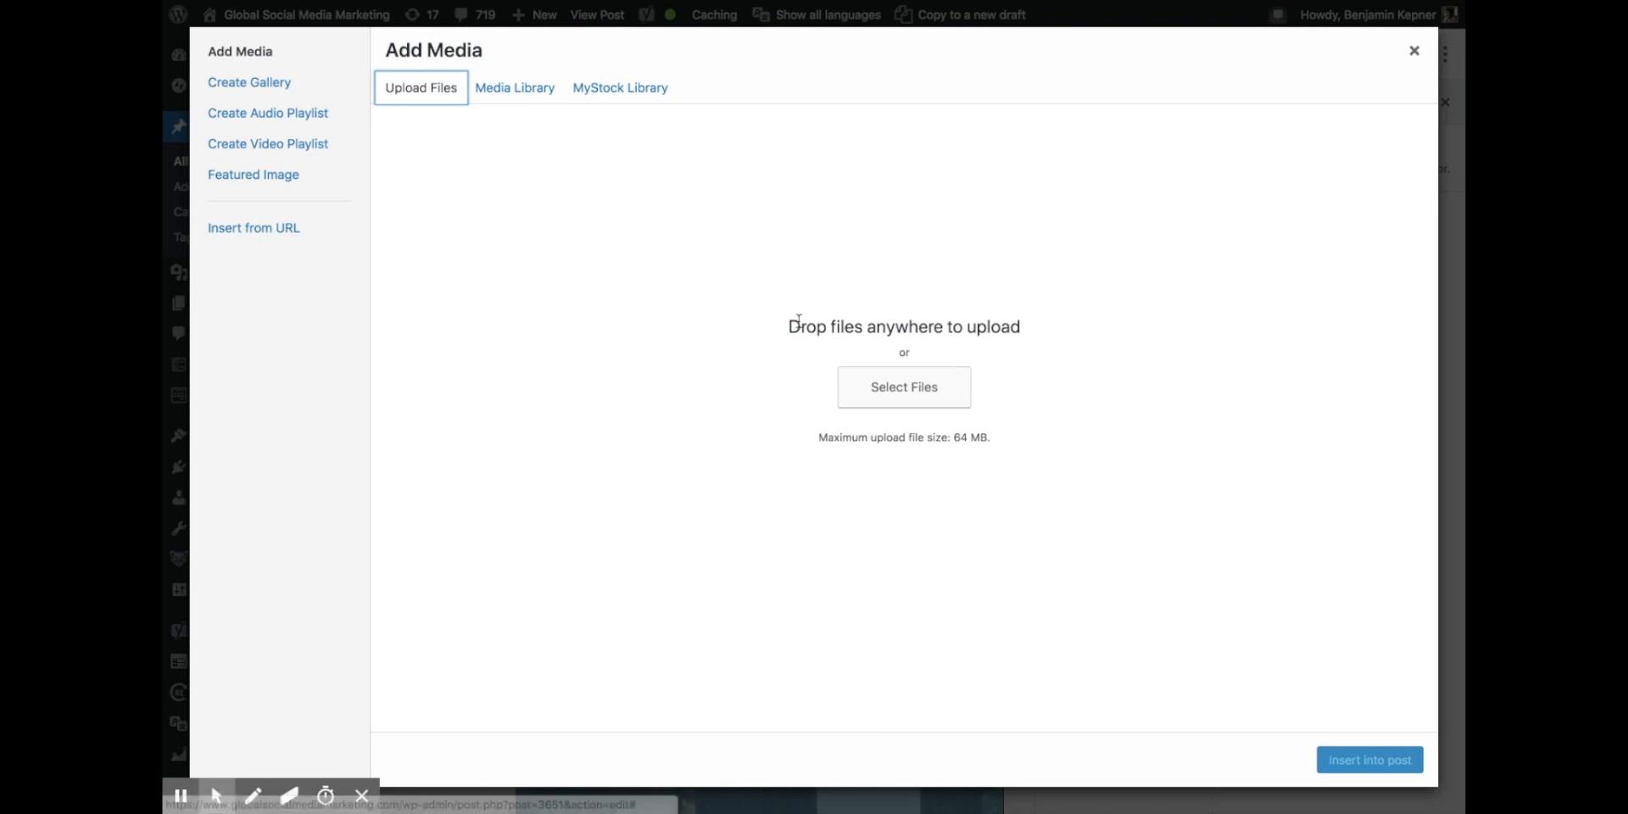
click(904, 389)
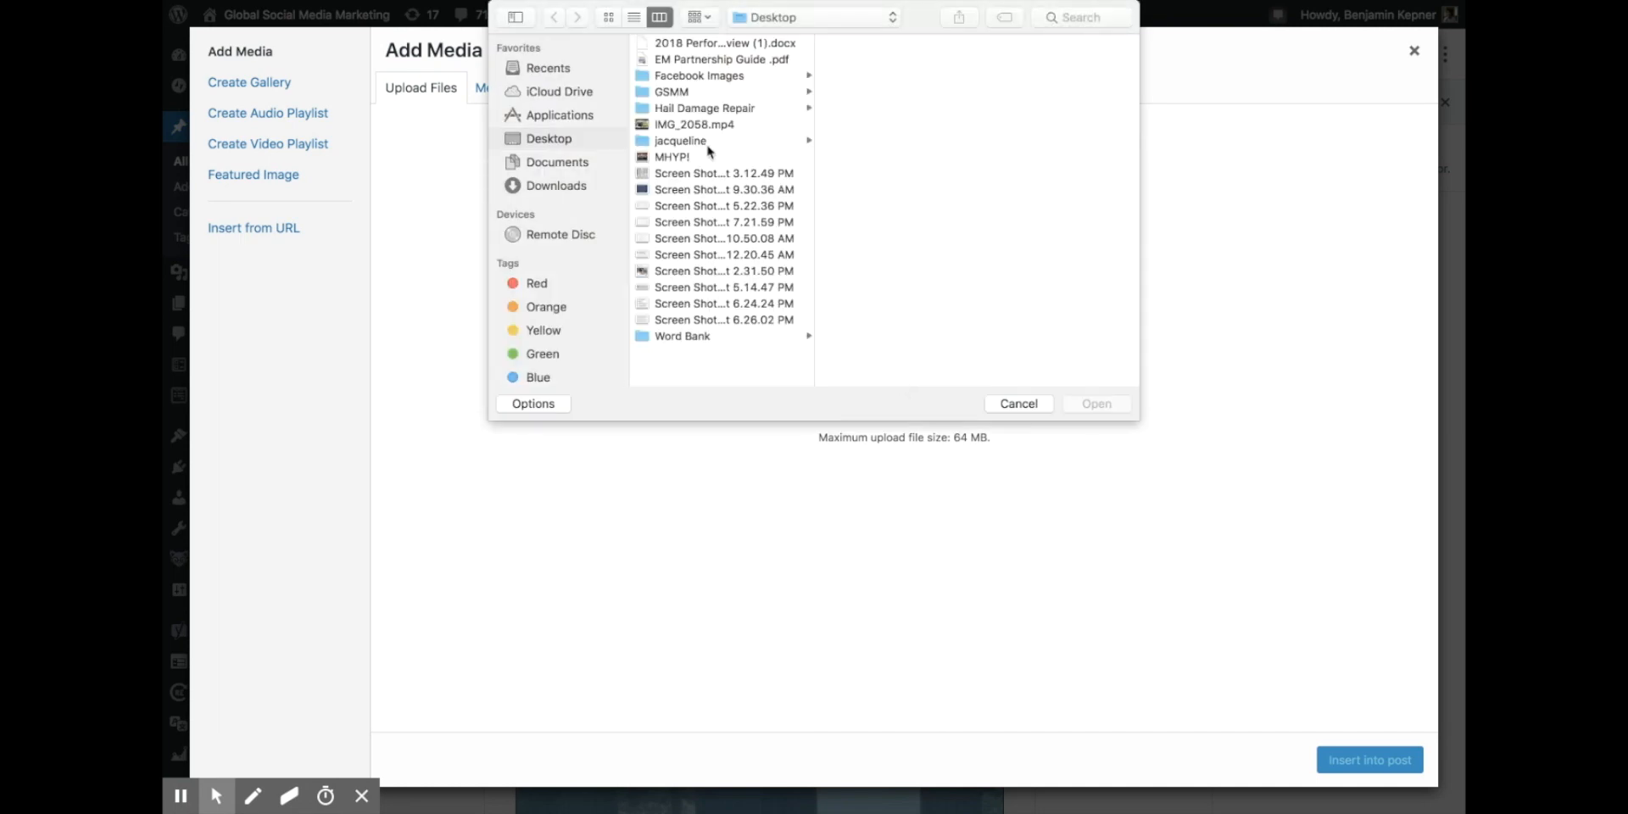
click(687, 159)
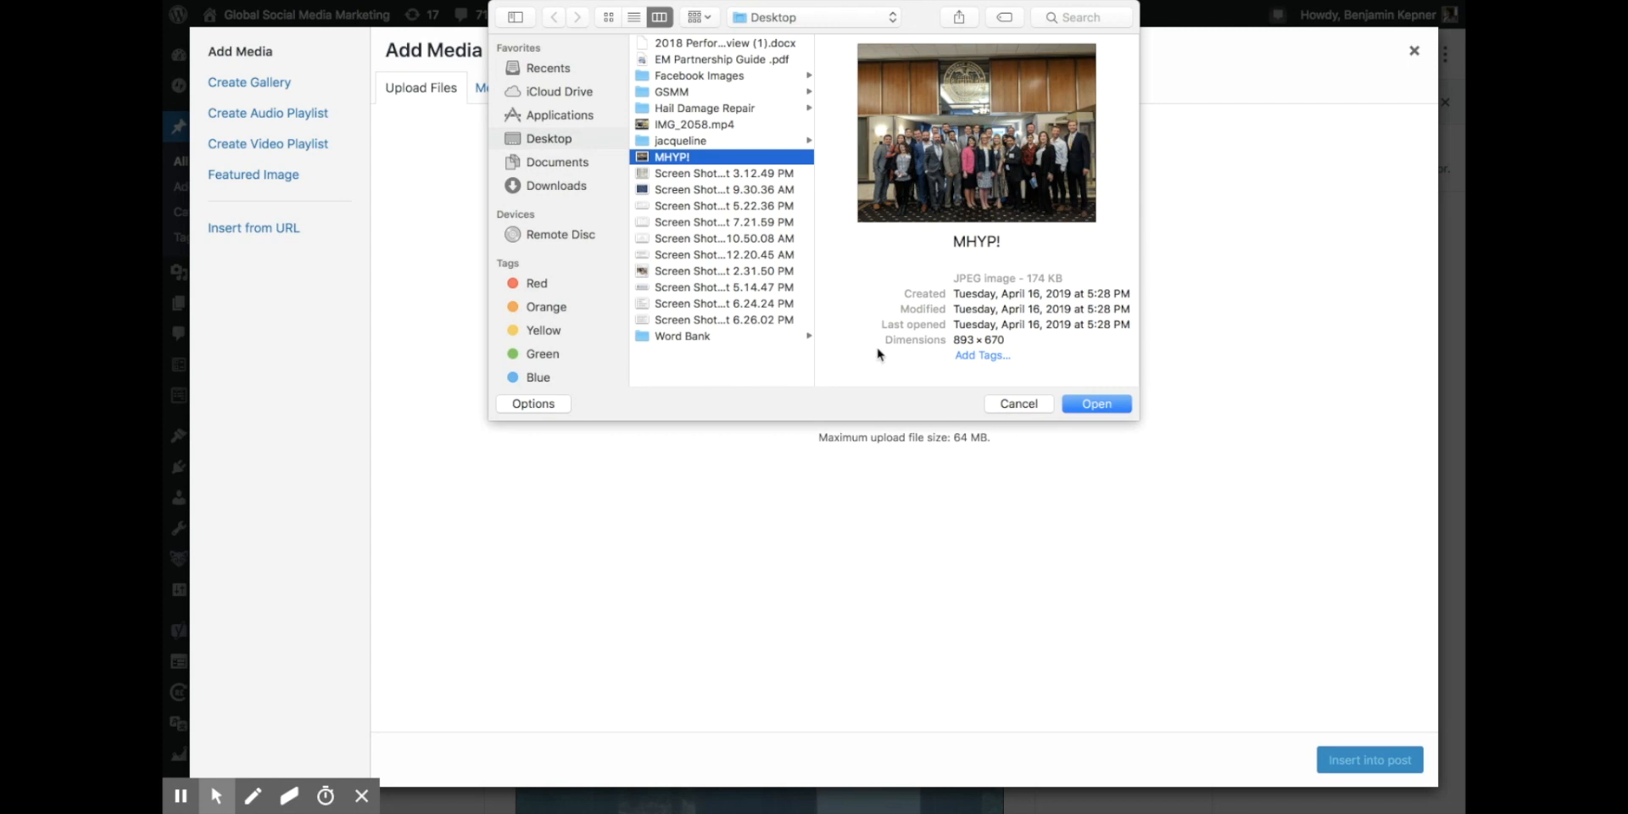
click(1092, 408)
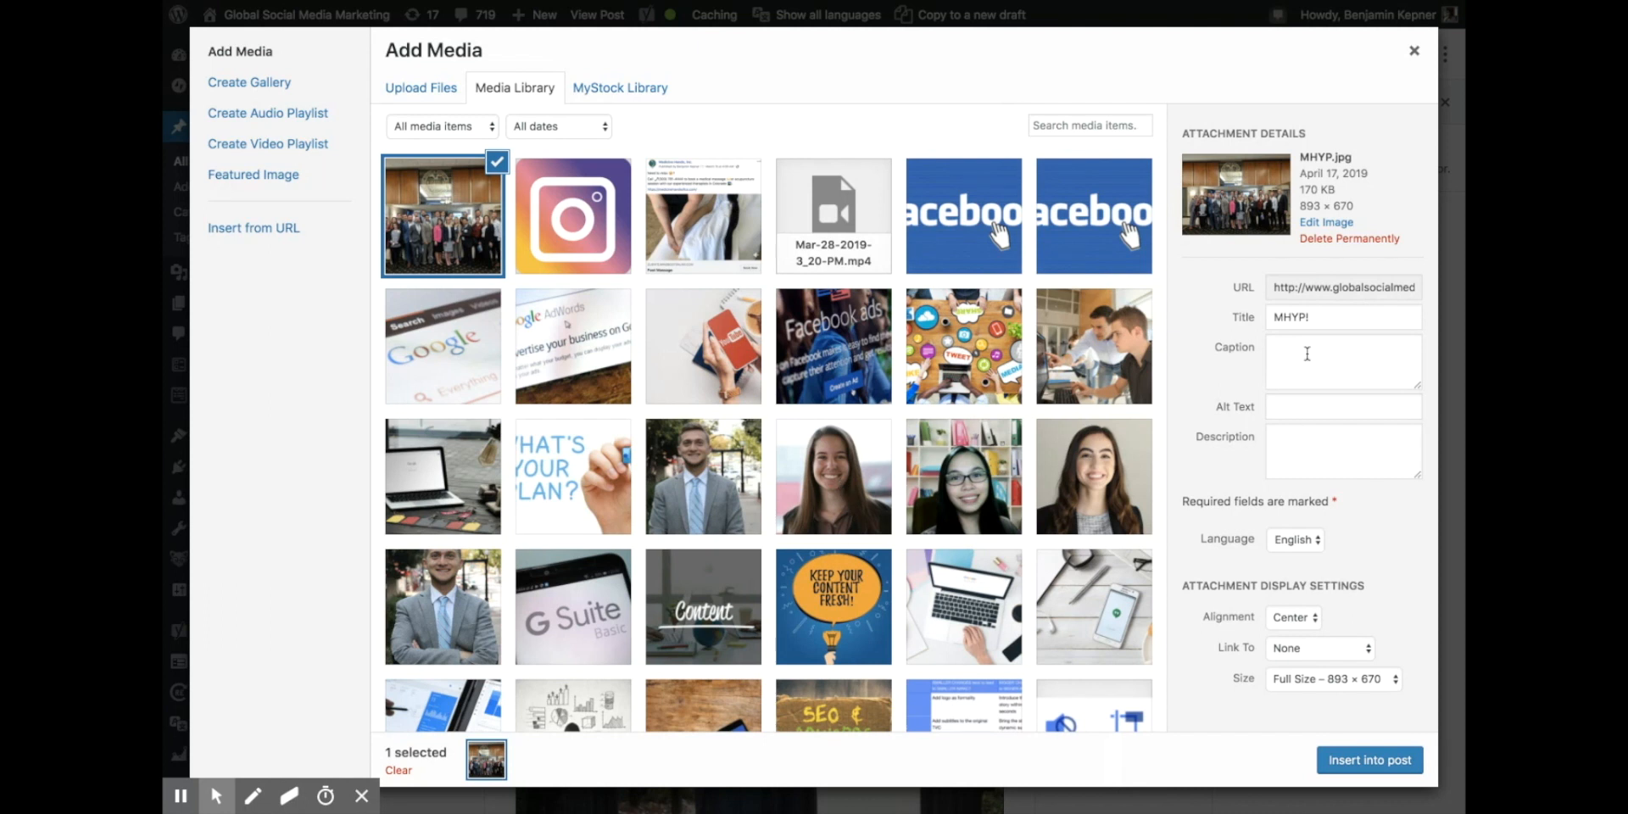
- Go through the uploaded image's URL, title and caption fields and enter a person's first name as its alt text
click(1300, 293)
triple_click(1300, 296)
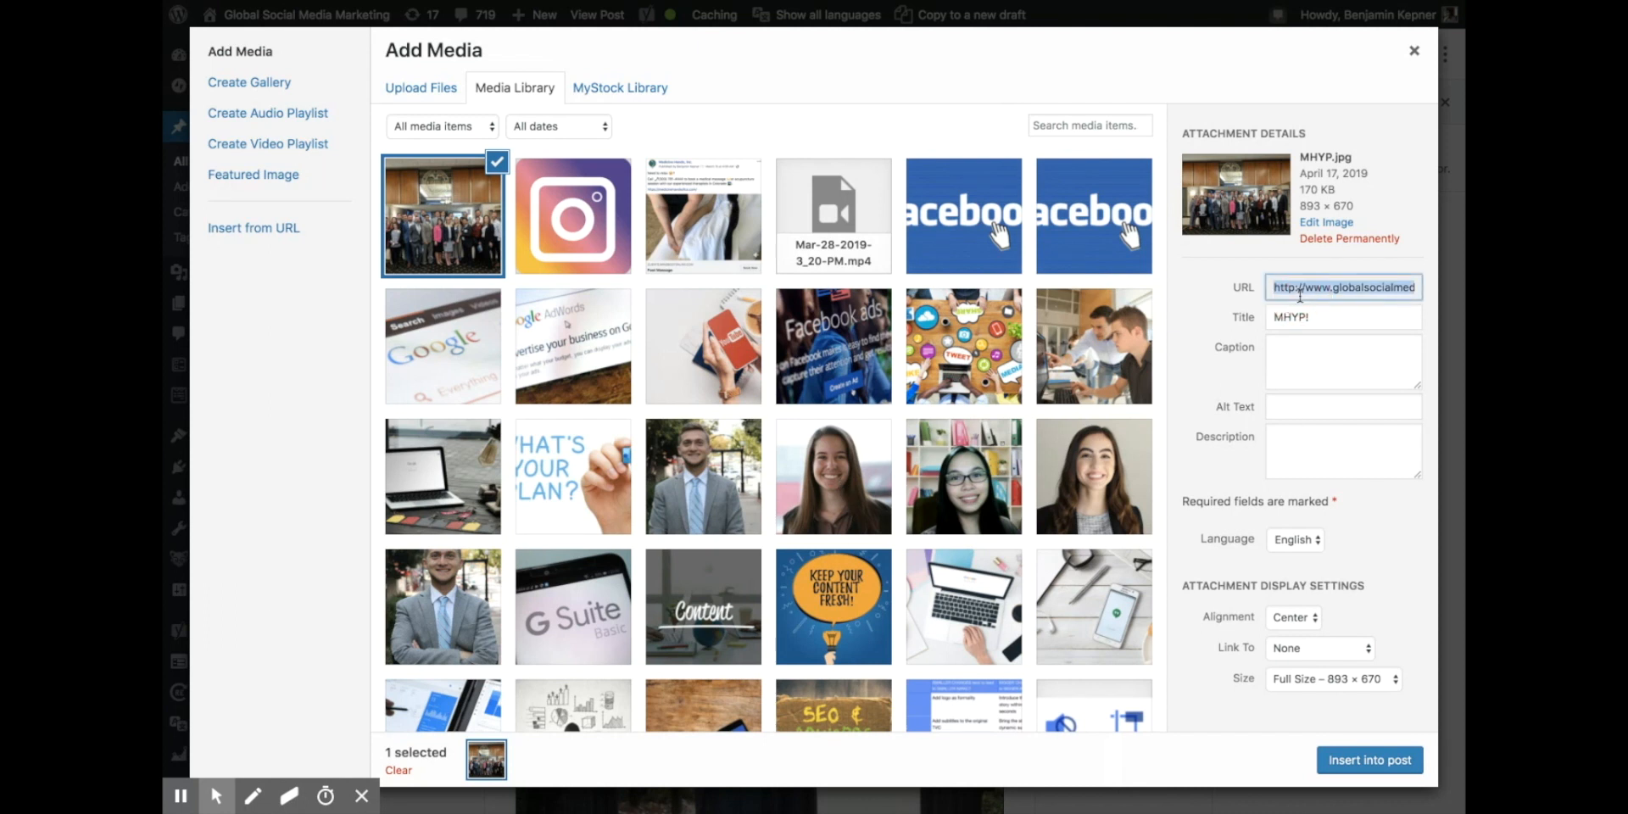
click(1302, 316)
triple_click(1308, 319)
click(1310, 363)
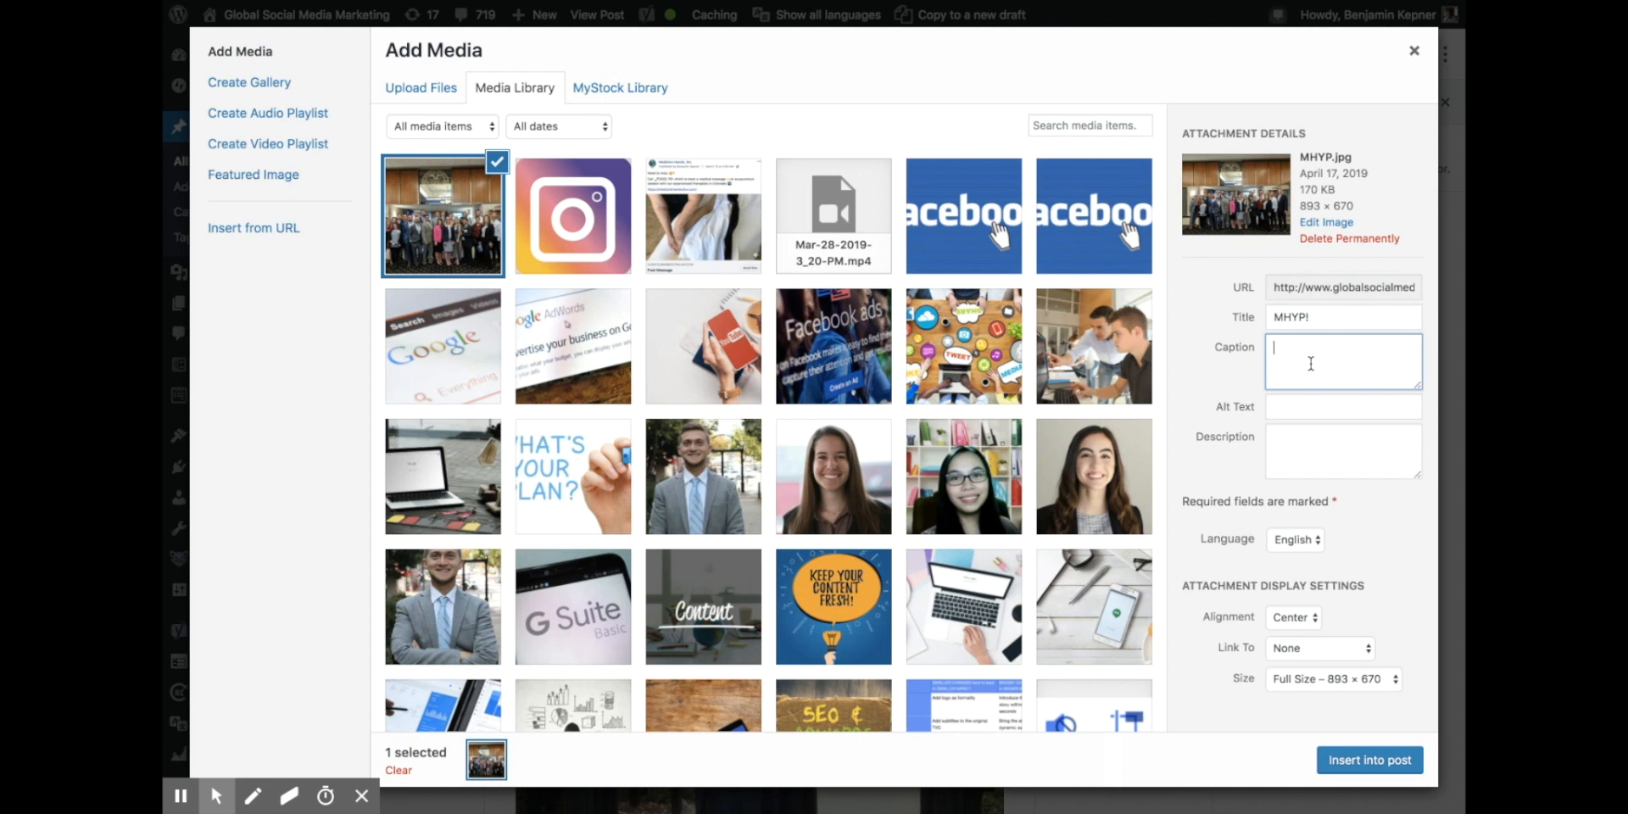
click(1317, 409)
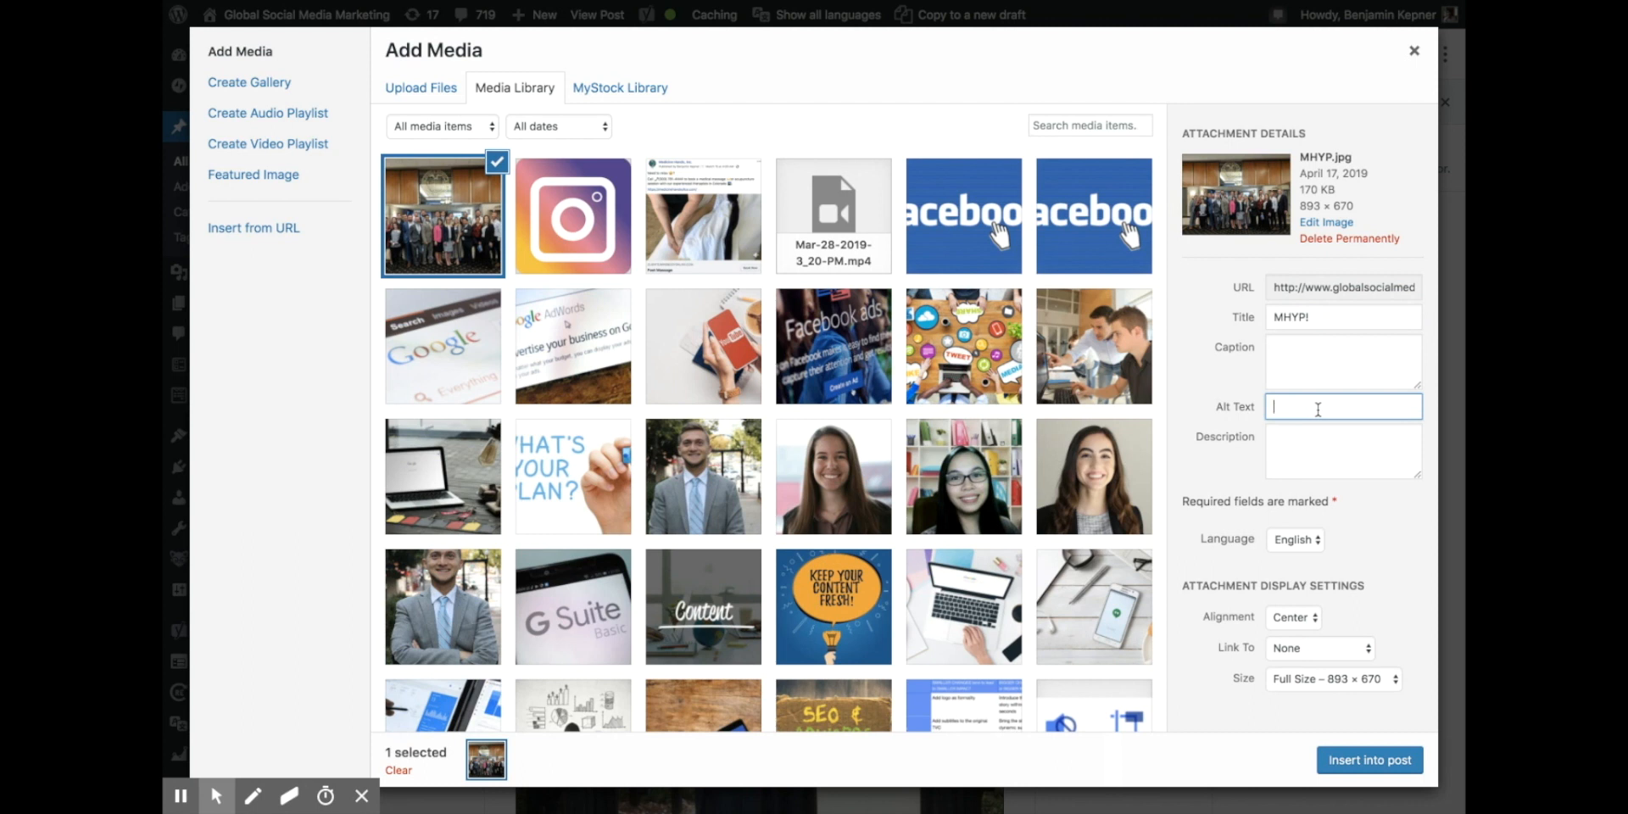
text(rachel)
- Select the woman's portrait dated March 9, 2019 and examine its alt text, description, link and size options
click(1060, 517)
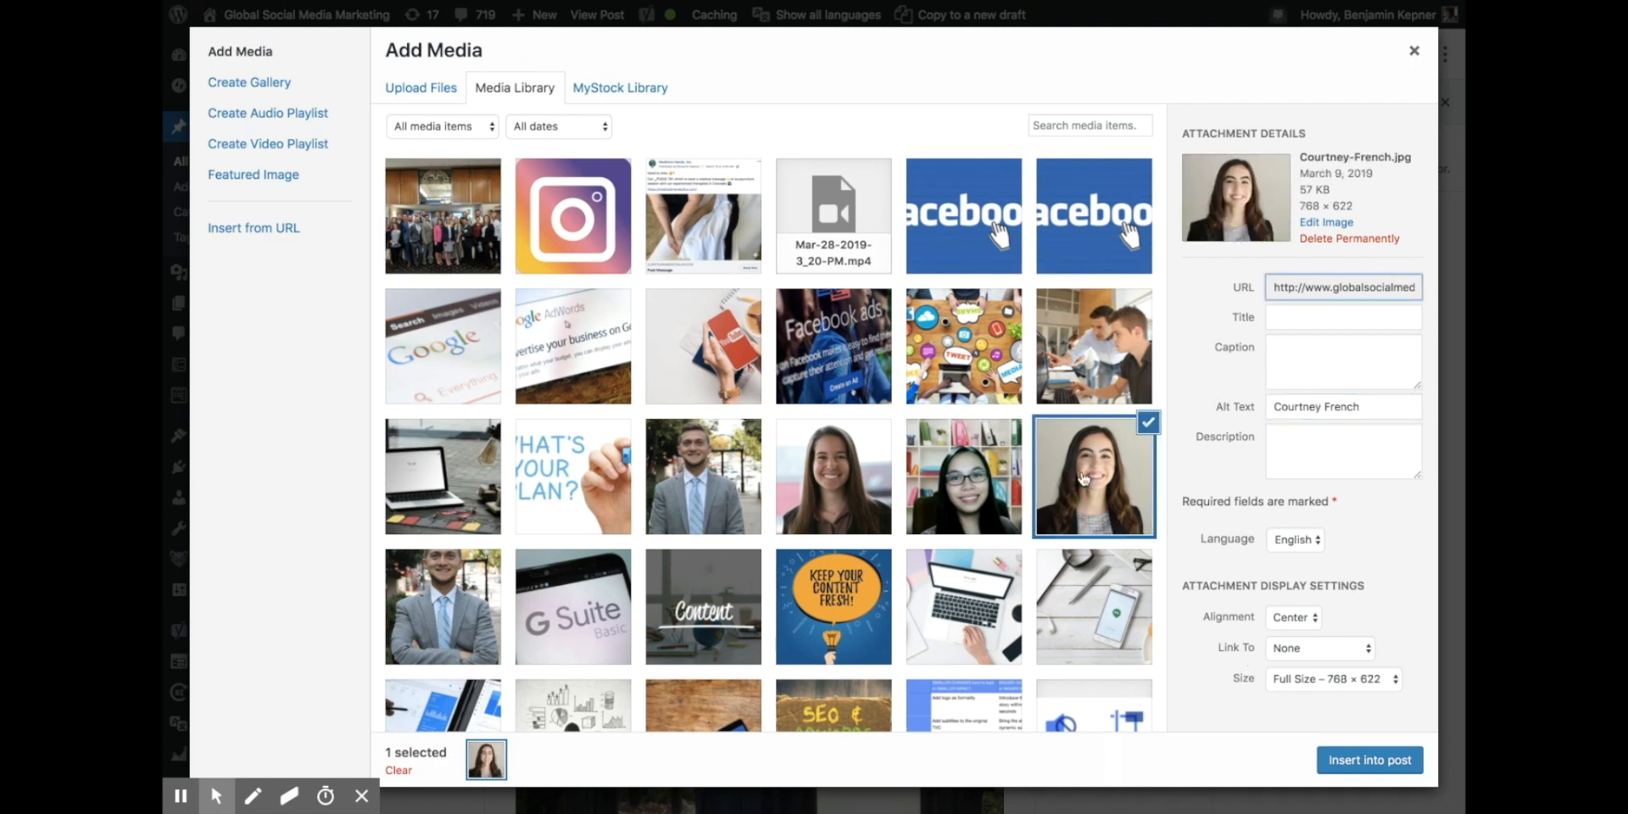
triple_click(1302, 405)
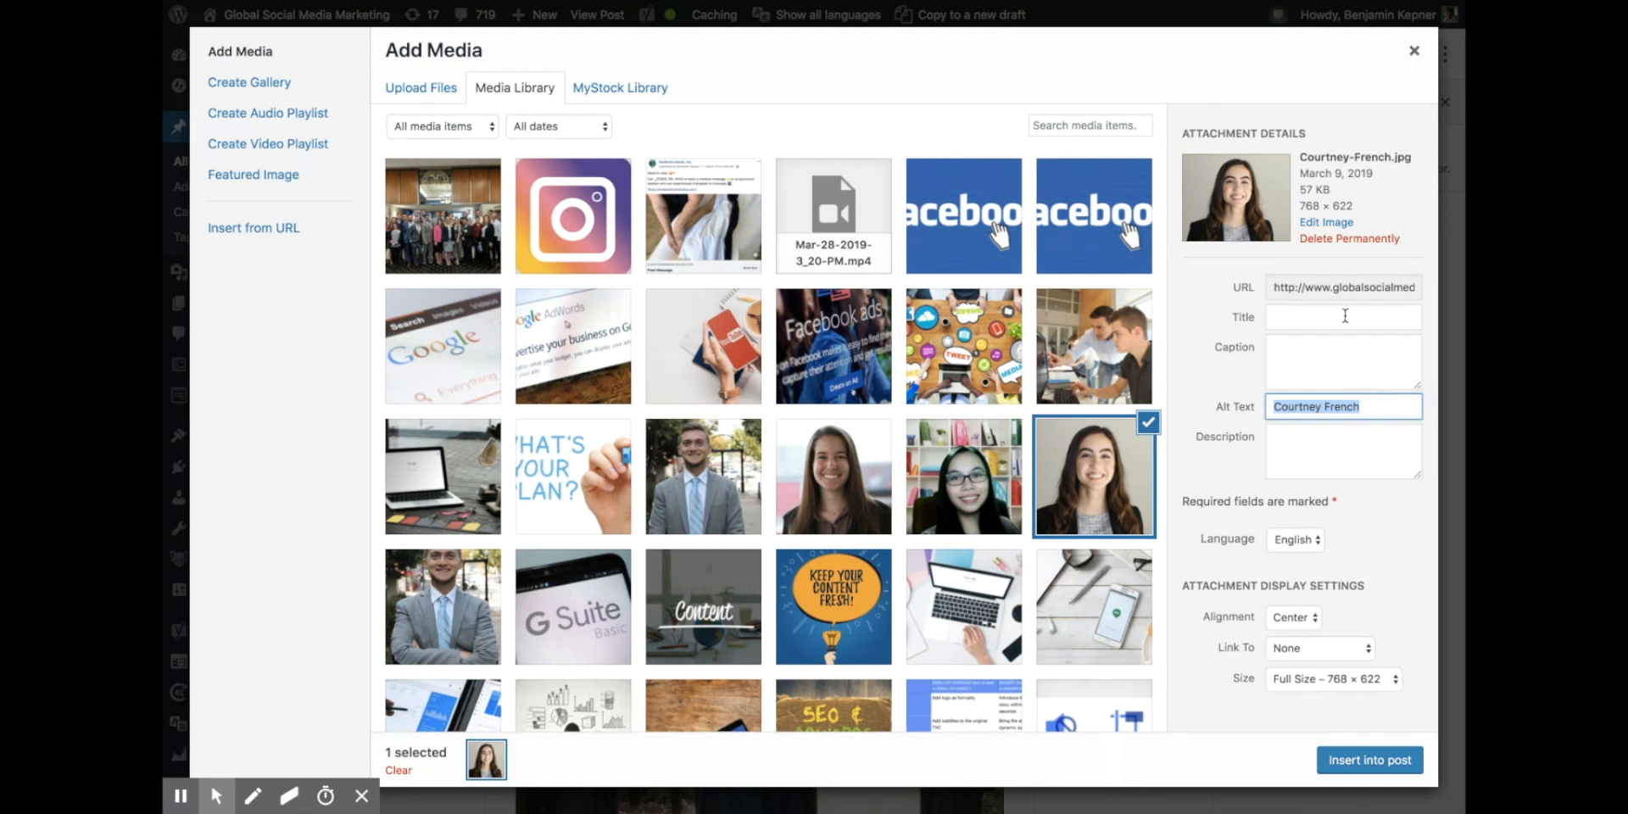
click(1334, 444)
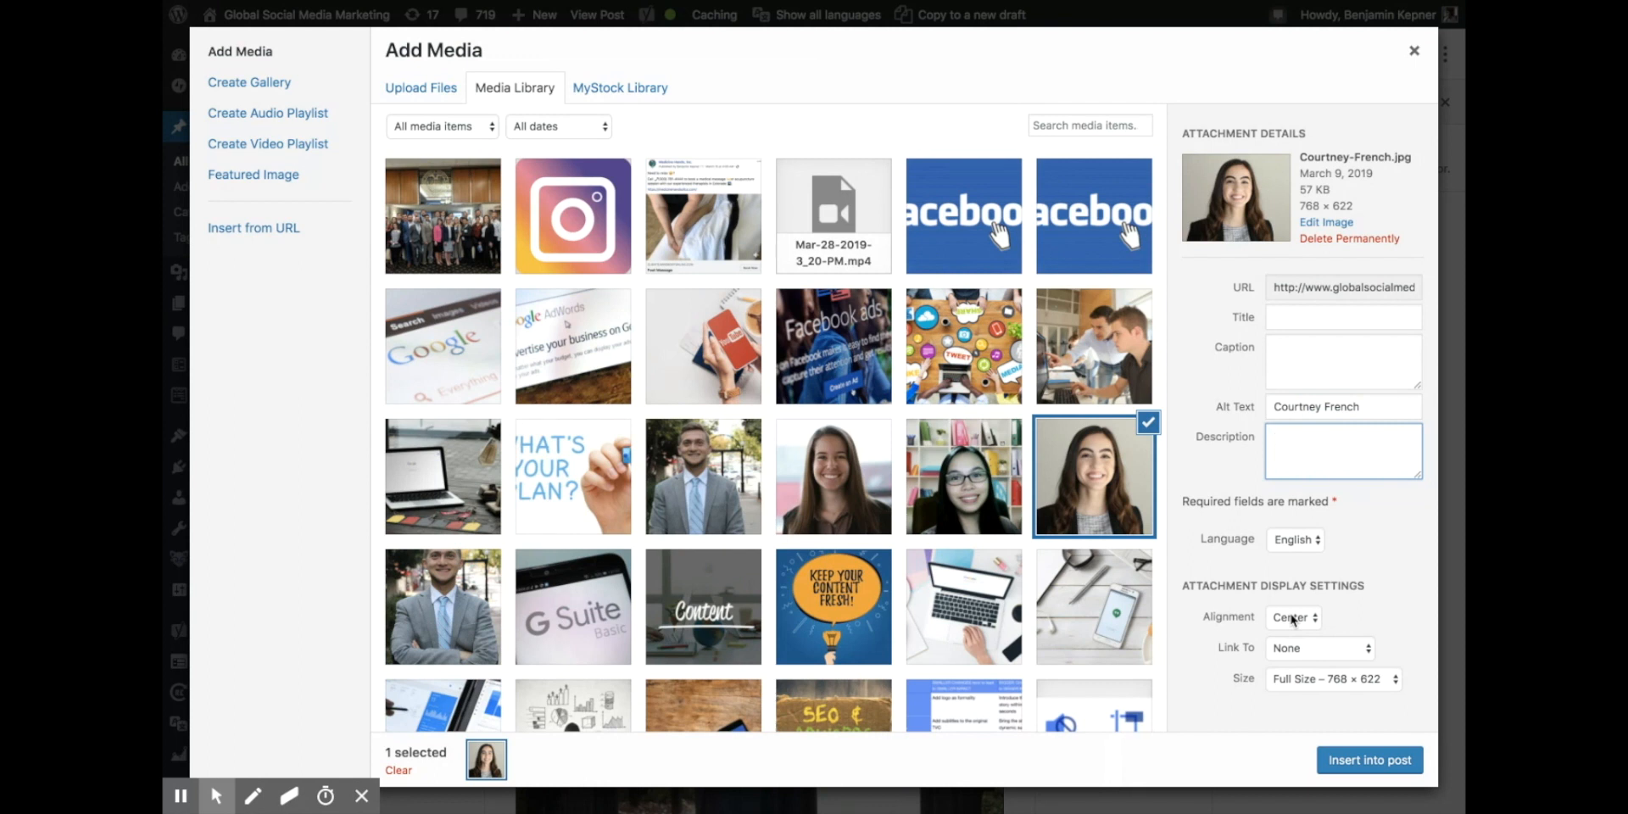
click(1306, 648)
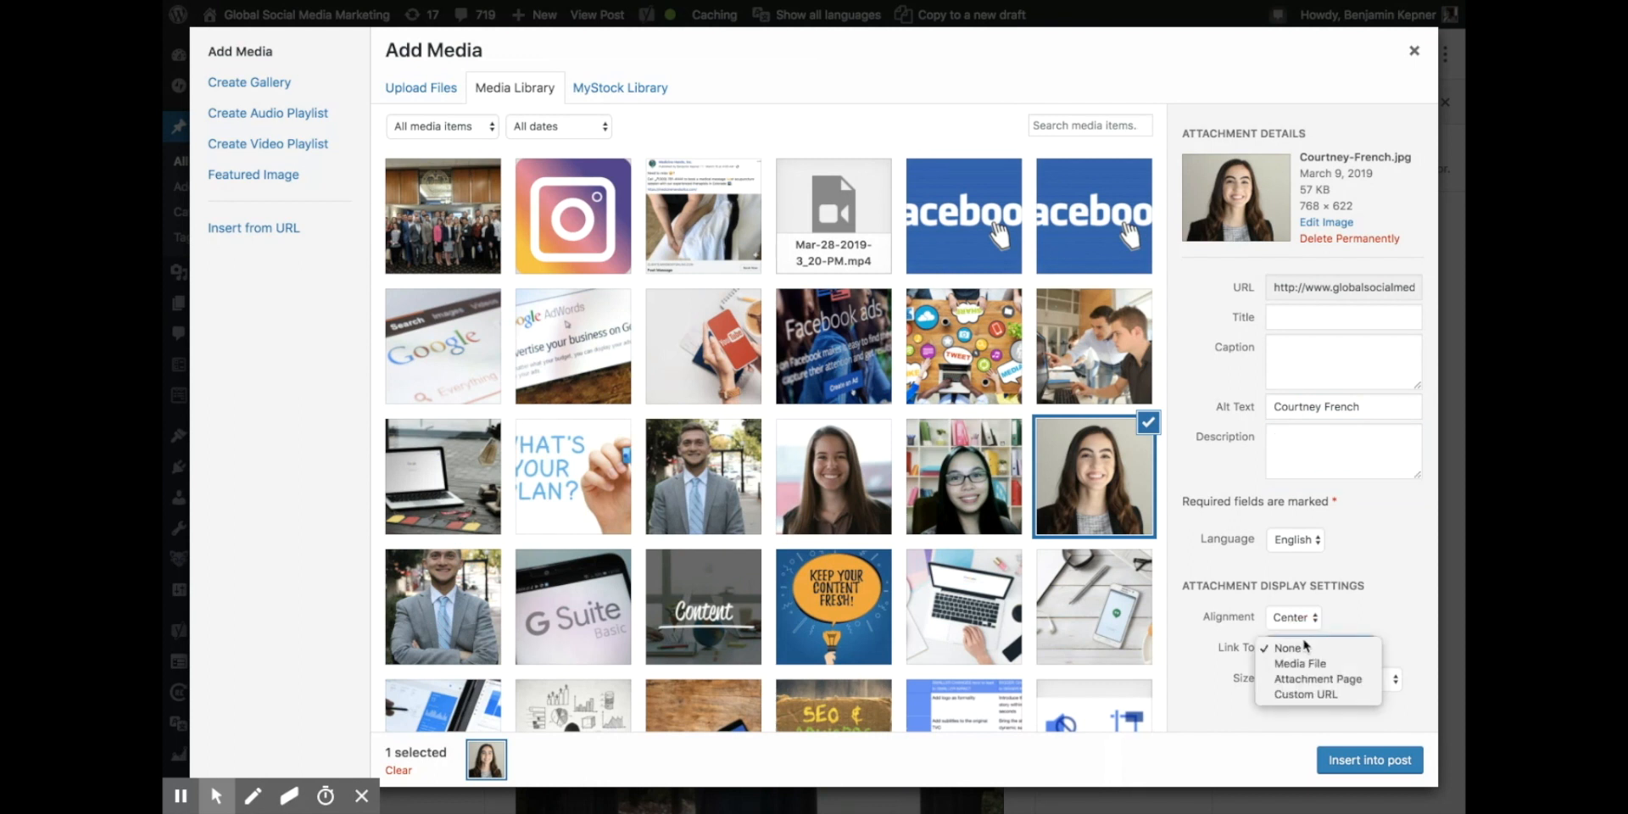
click(1372, 590)
click(1284, 685)
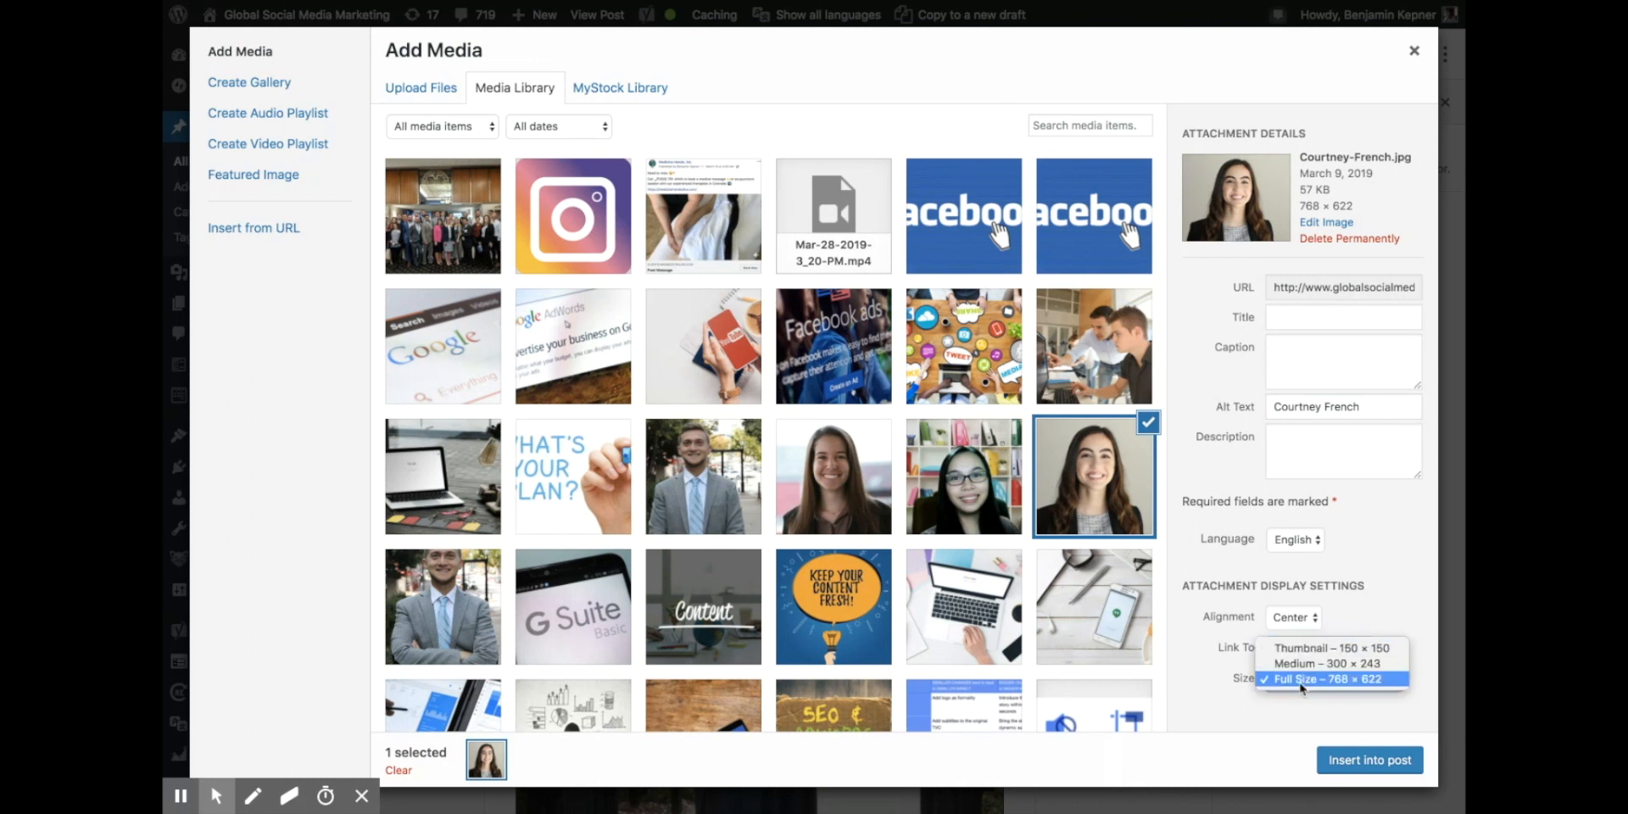
click(1193, 694)
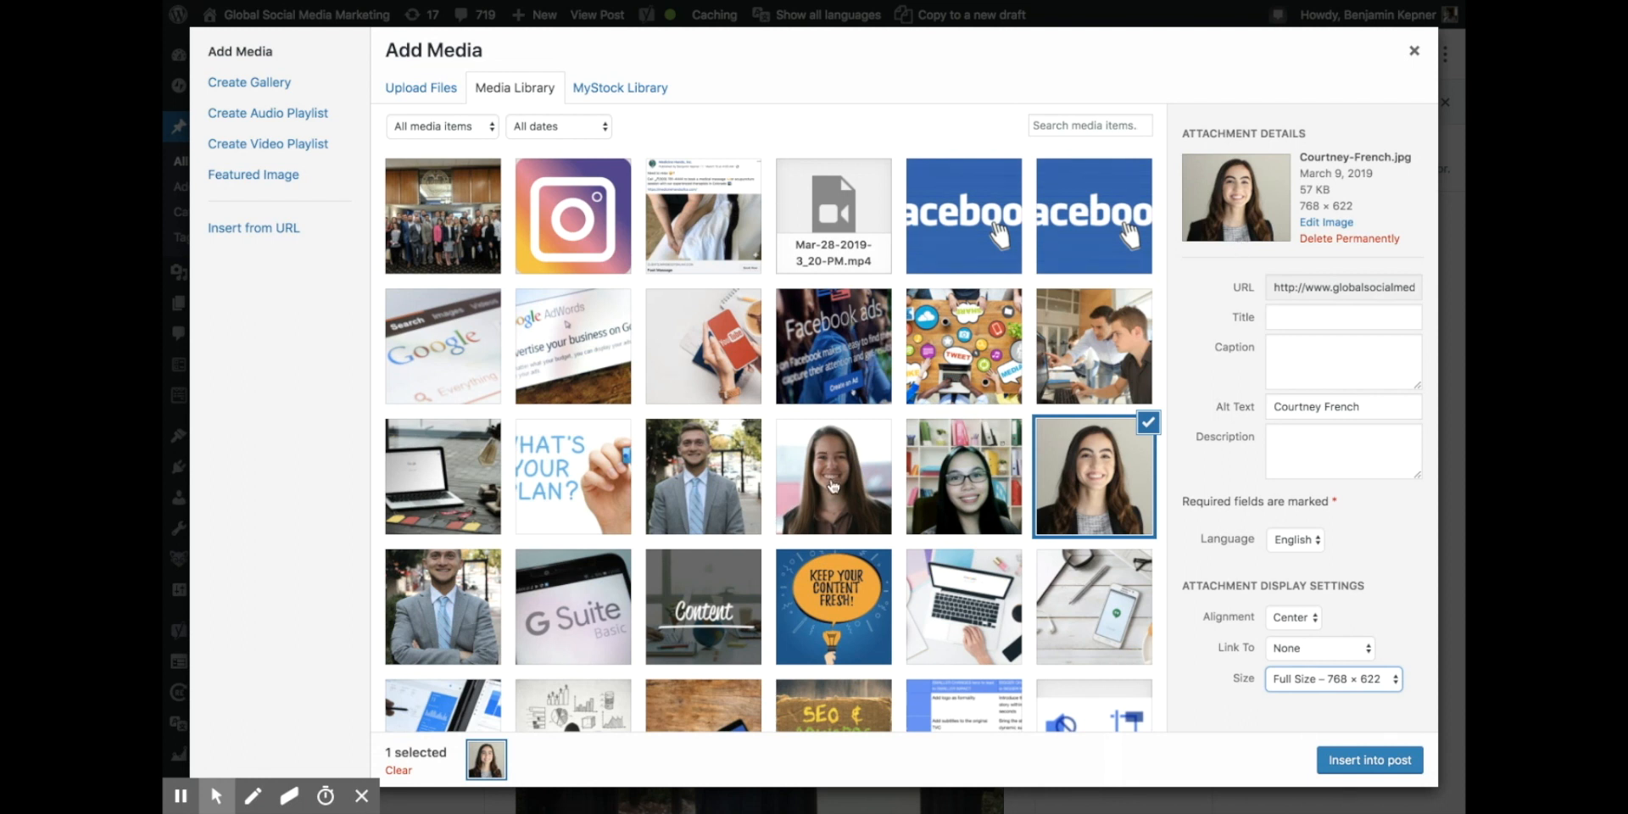
- Revisit the file upload page, return to the media library and look through its images down to the oldest ones
click(407, 94)
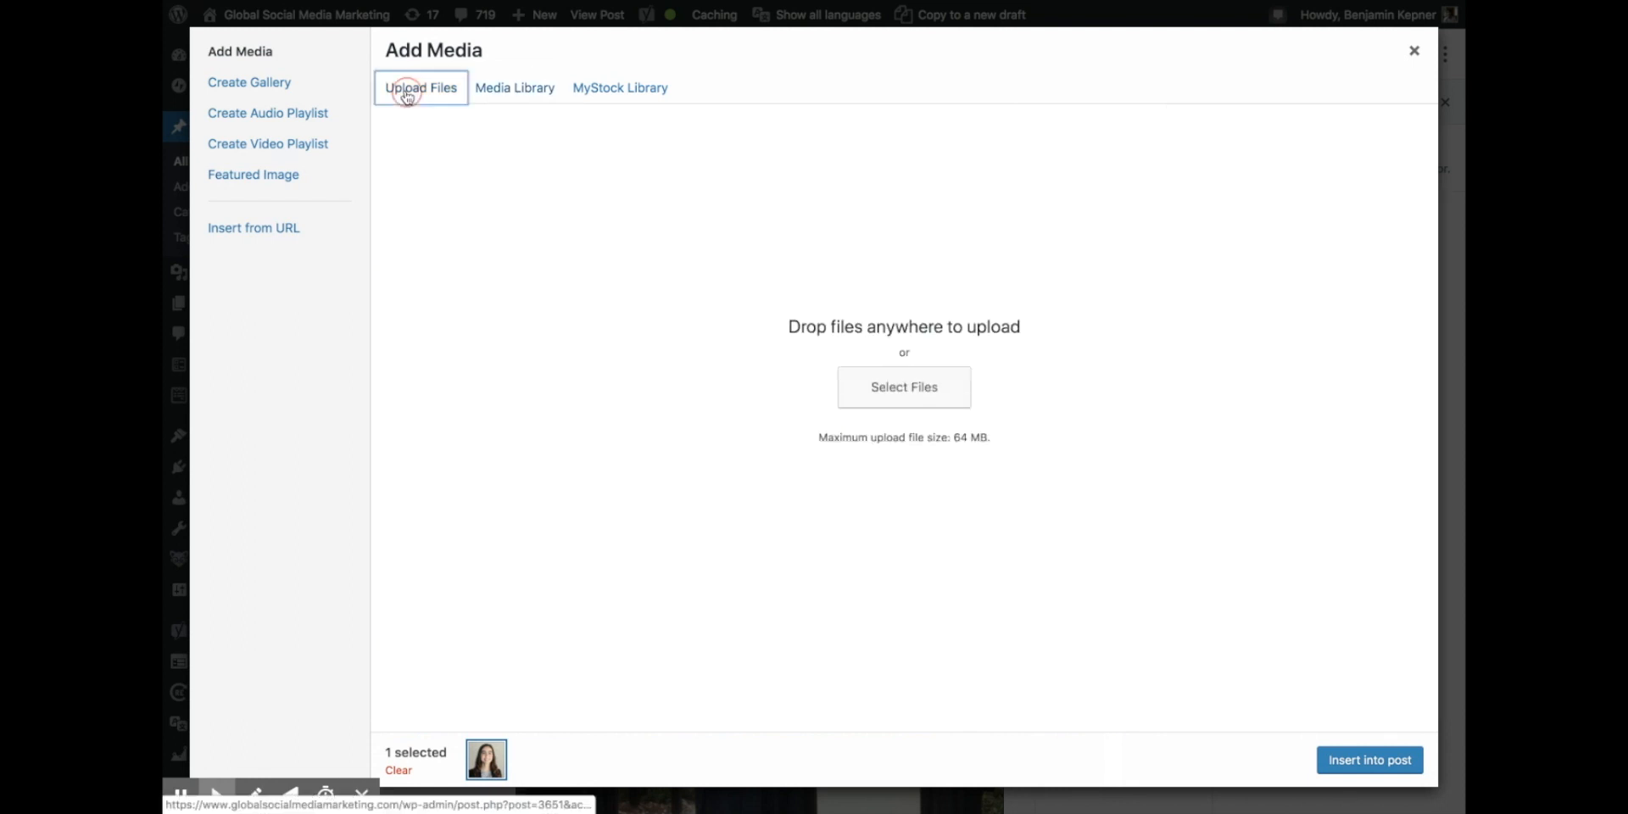
click(512, 85)
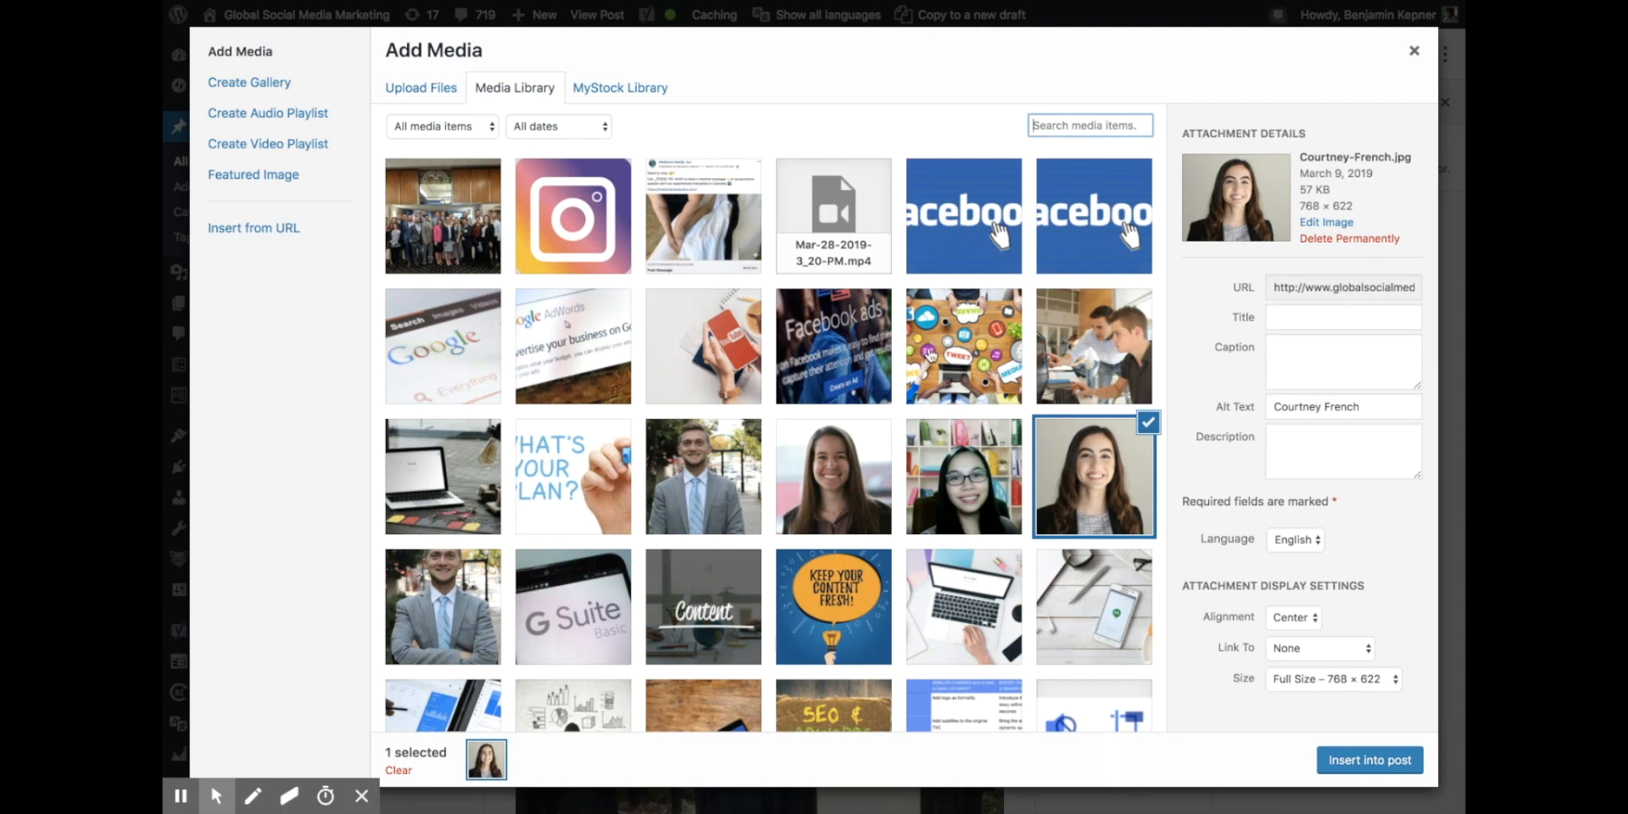
scroll(639, 502, down, 10)
scroll(638, 502, down, 15)
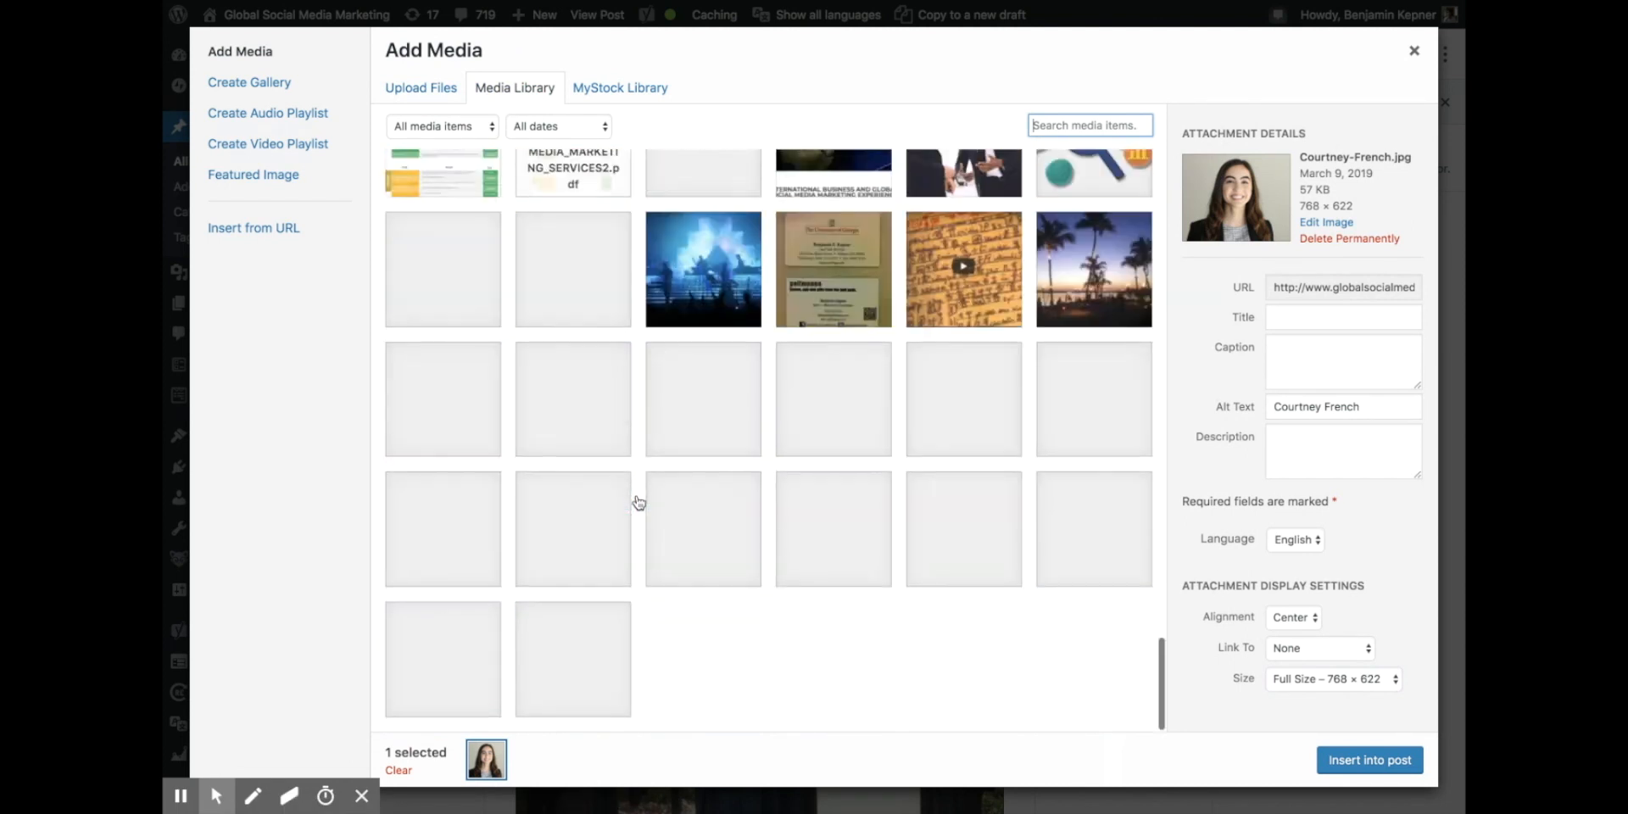
scroll(639, 502, down, 5)
scroll(639, 502, up, 10)
- View the MyStock Library images and the featured image choices, and close the media dialog without inserting anything
click(617, 90)
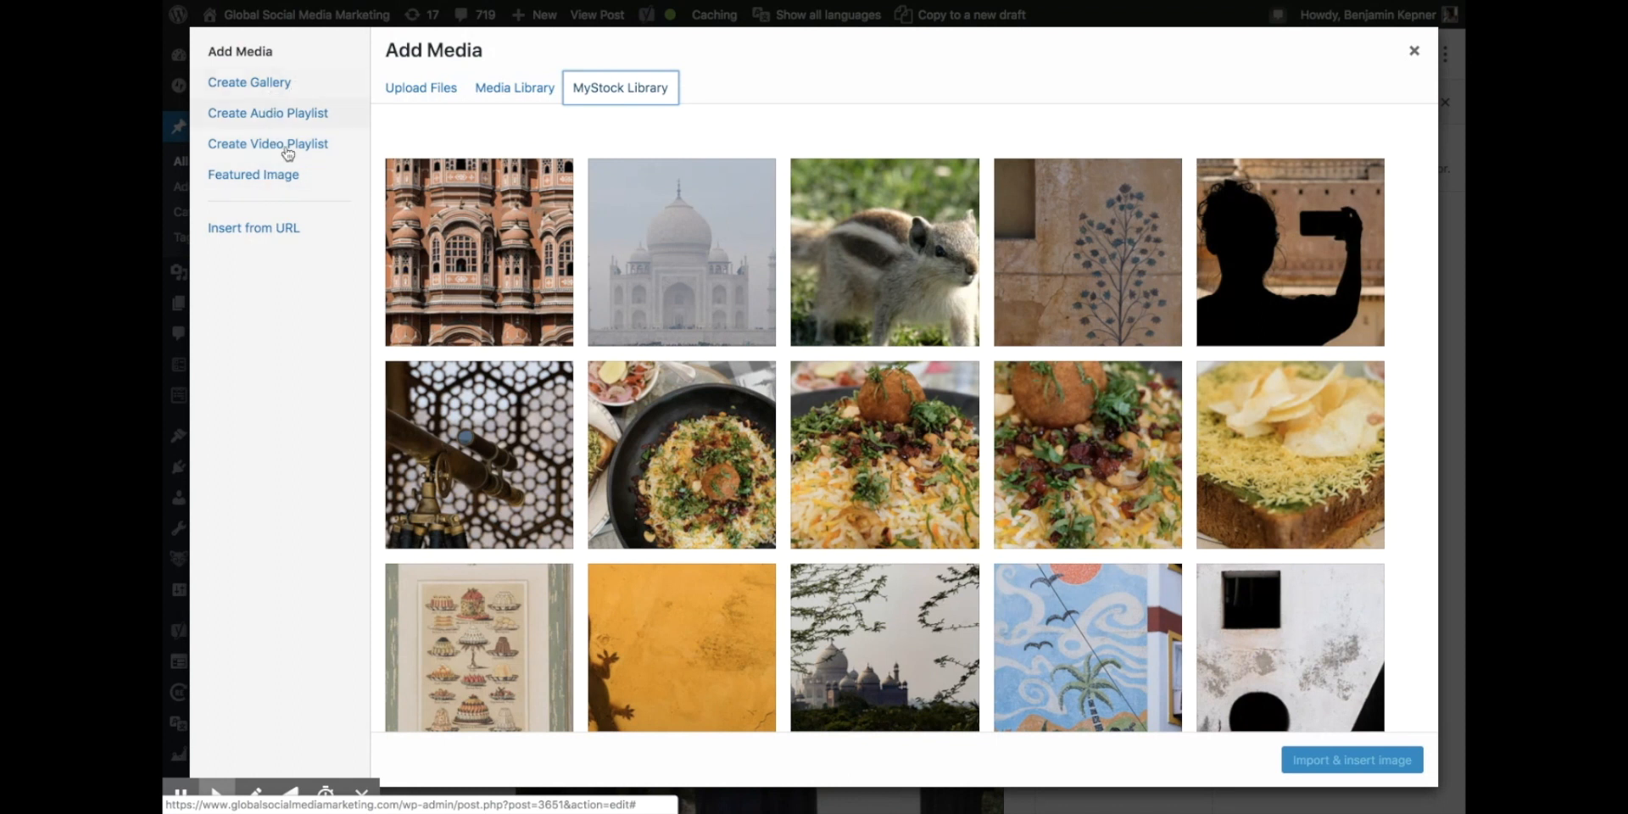
click(275, 177)
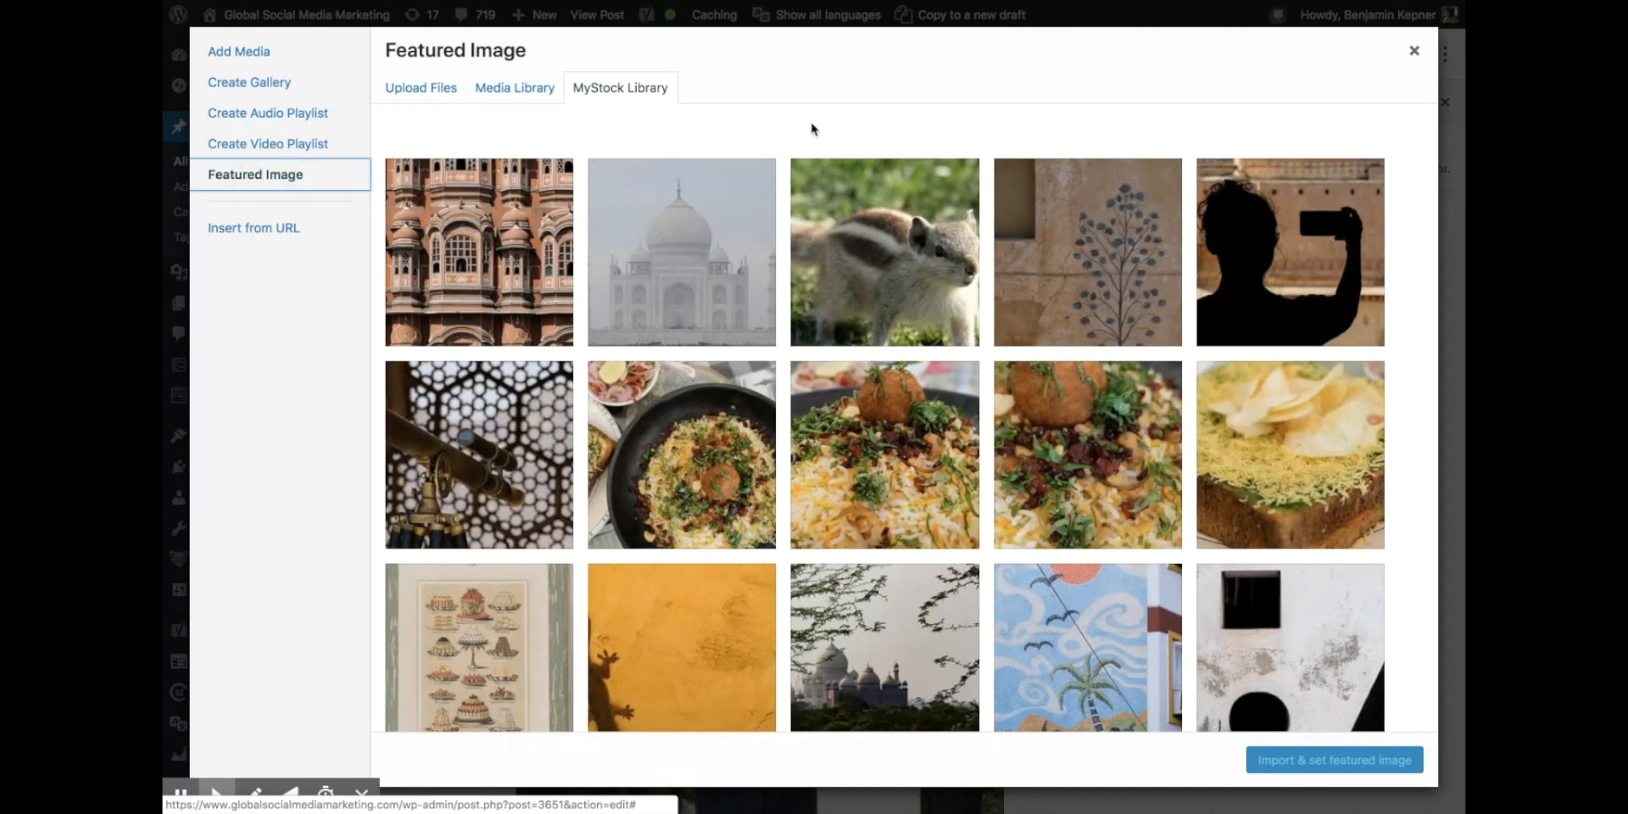
click(1414, 48)
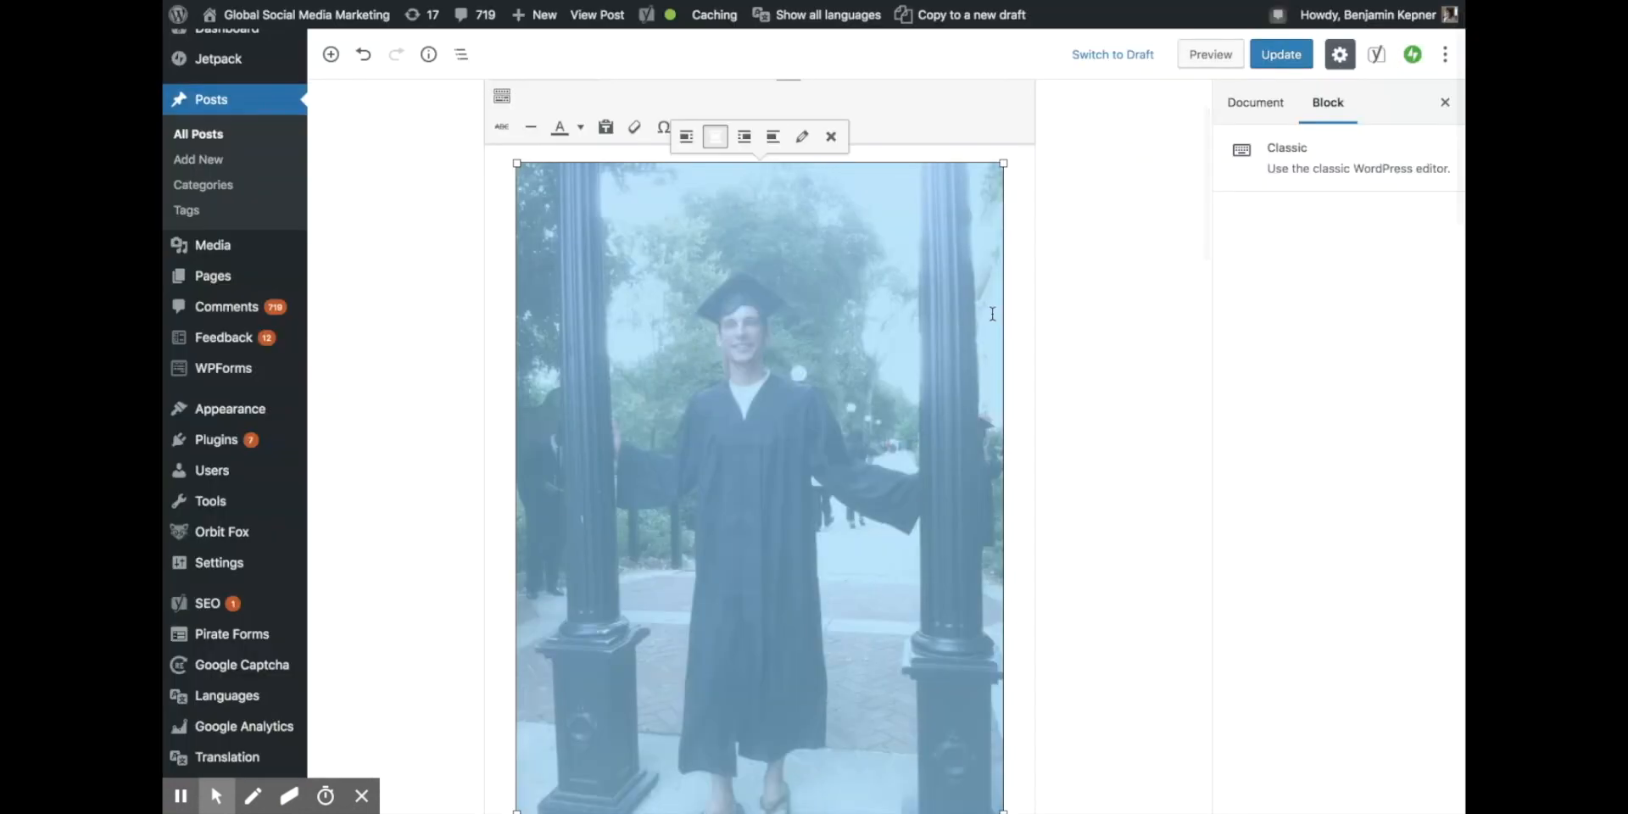
- Look through the post's graduation photo, opening paragraphs and document settings including categories and featured image, dismissing the disk-space notification
scroll(1136, 356, down, 4)
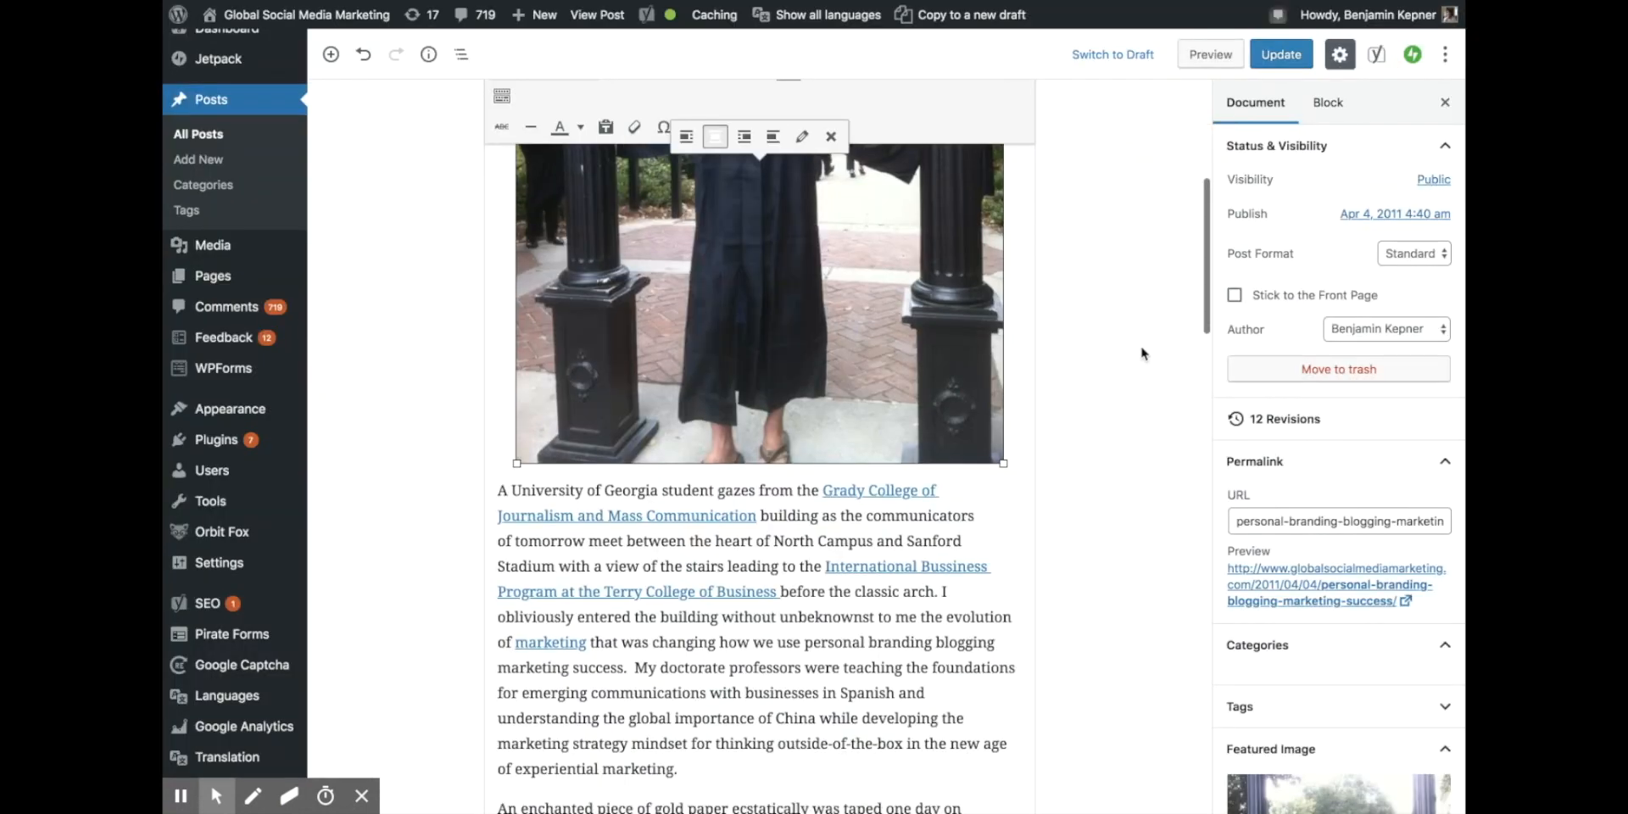
scroll(1386, 600, down, 5)
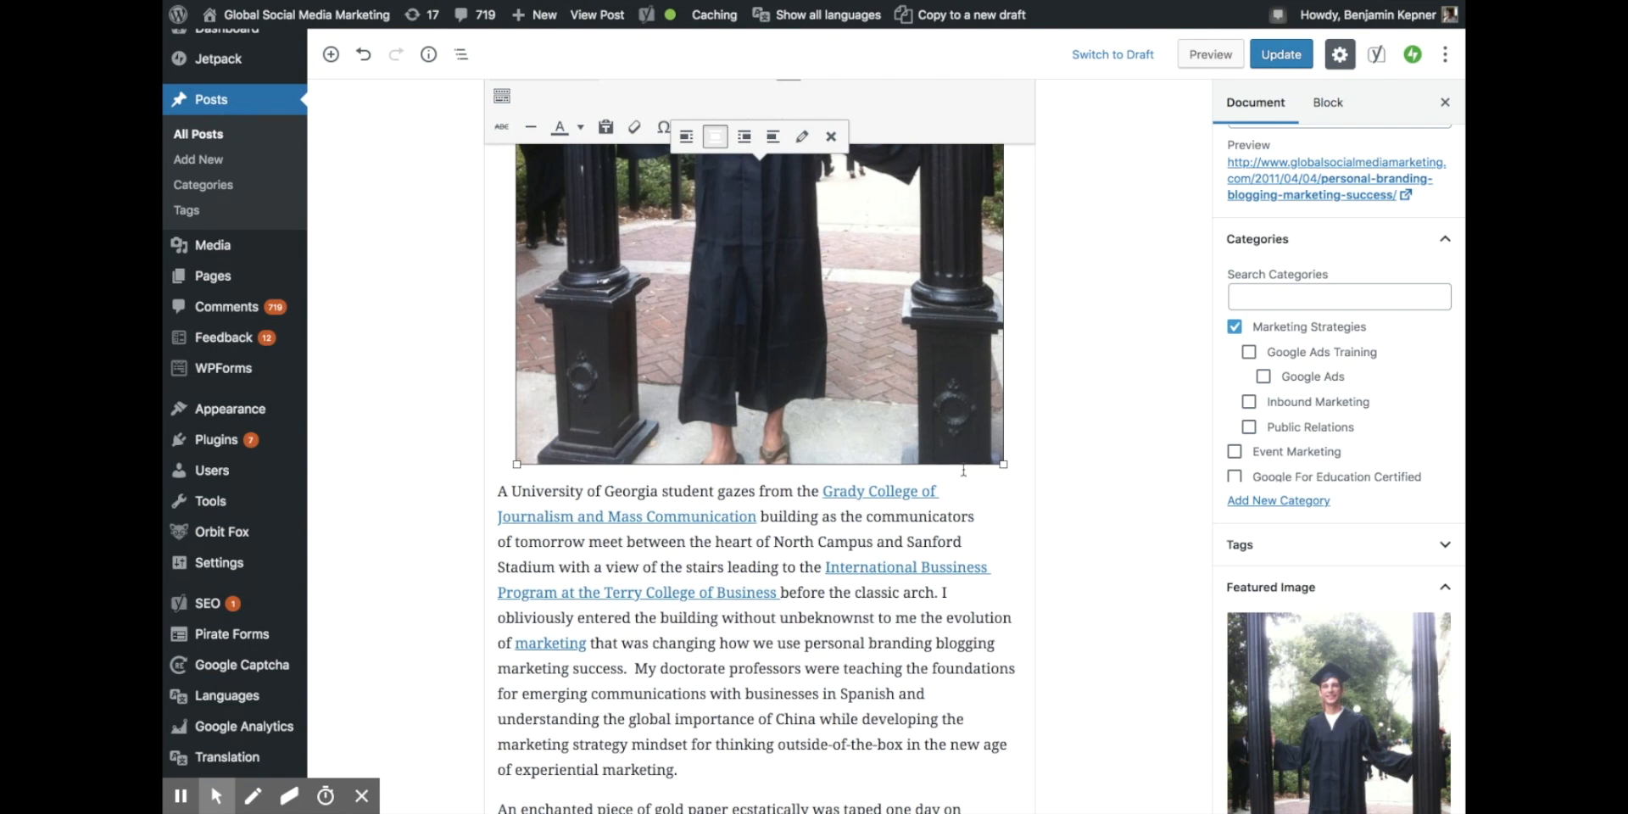
scroll(963, 470, up, 5)
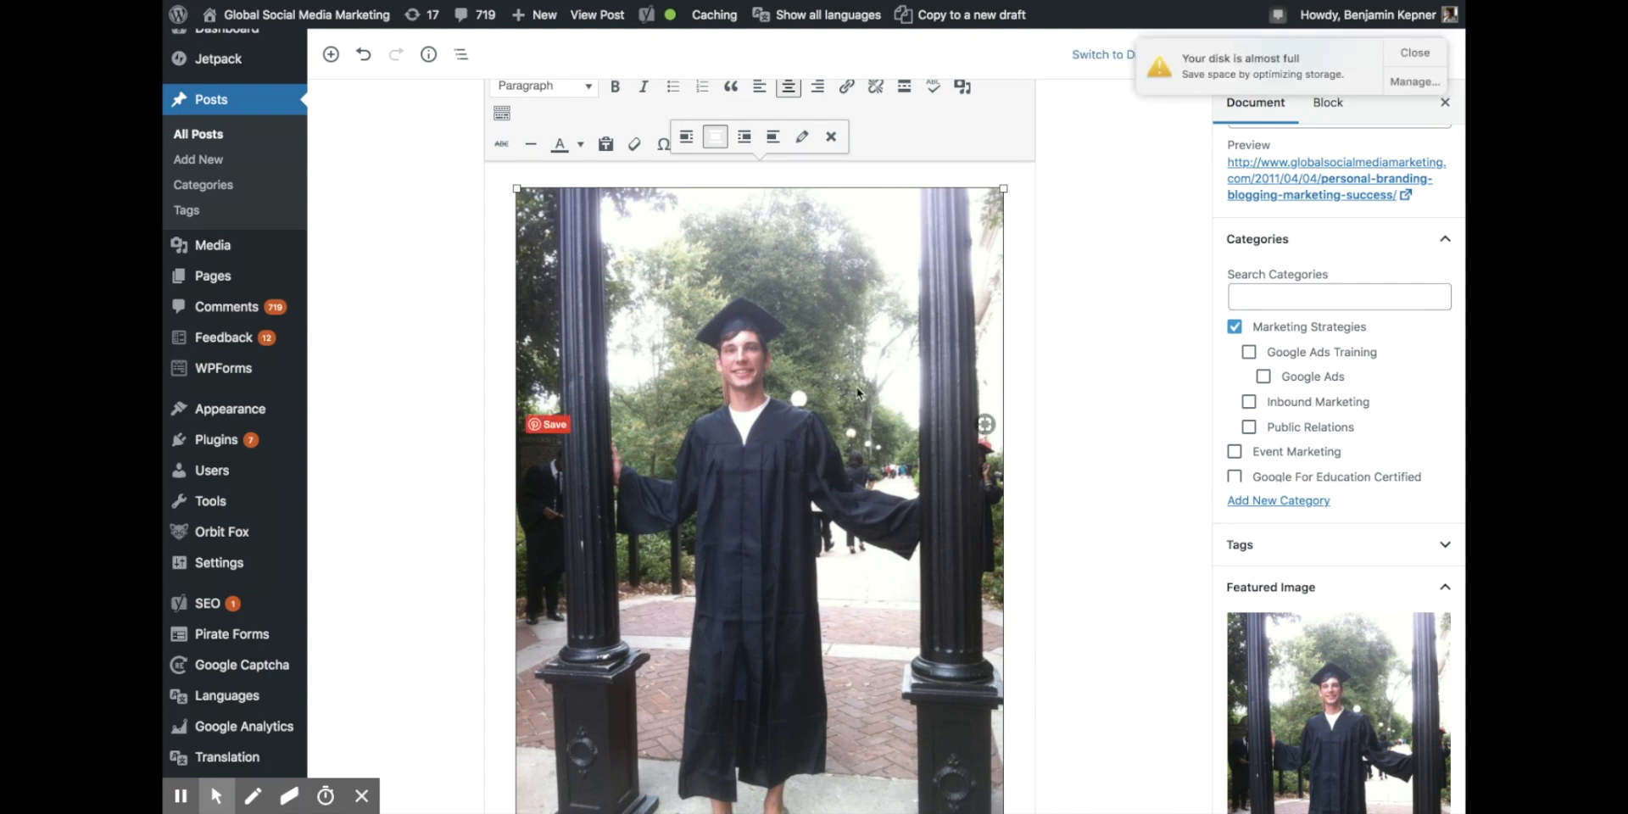
click(1433, 55)
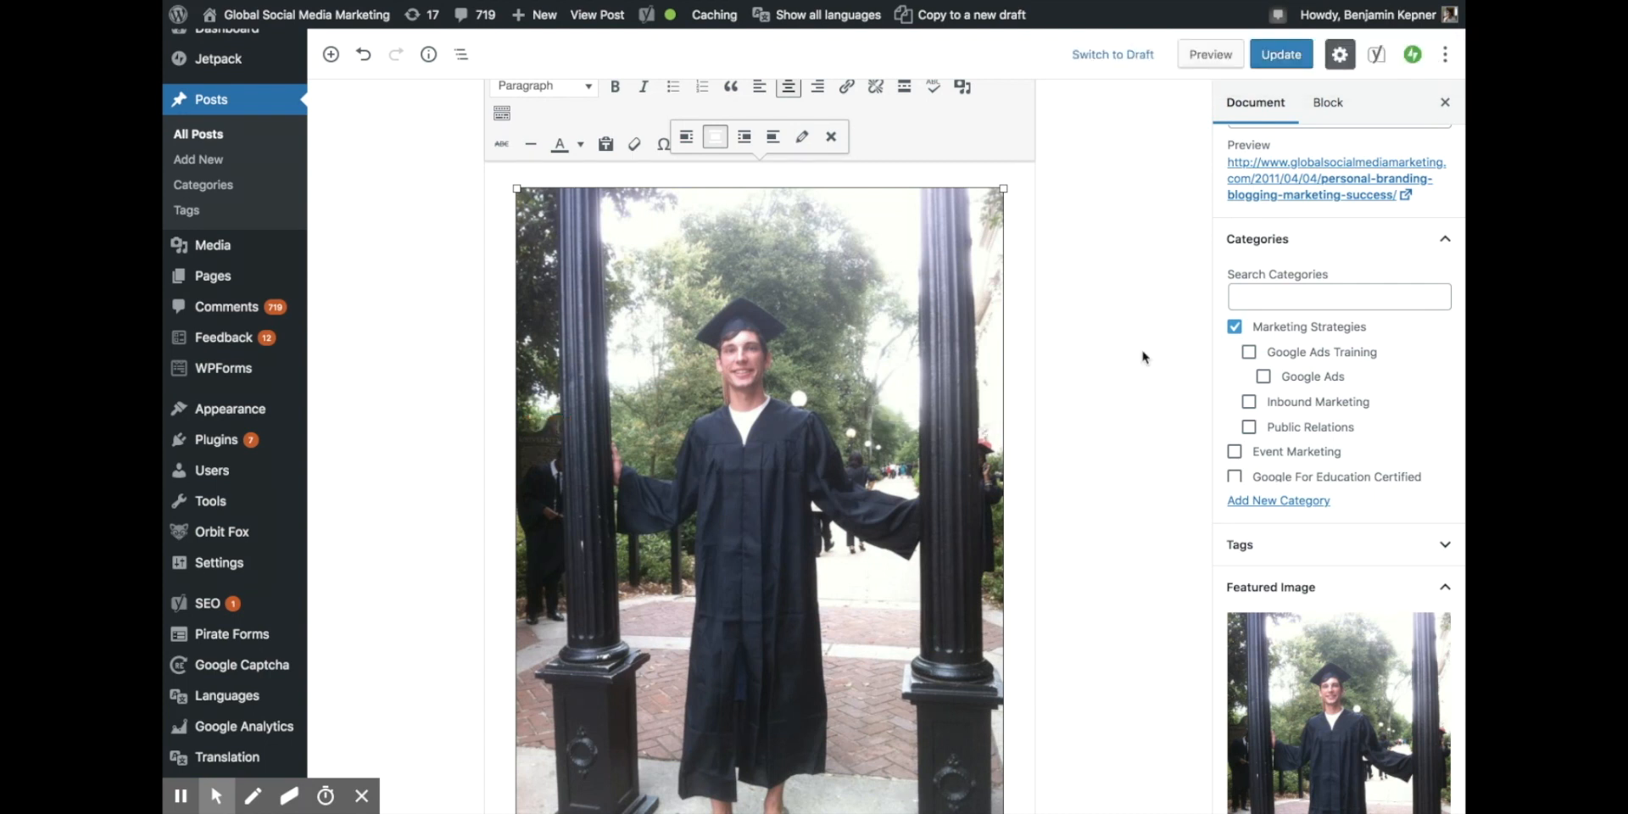
scroll(1142, 357, up, 3)
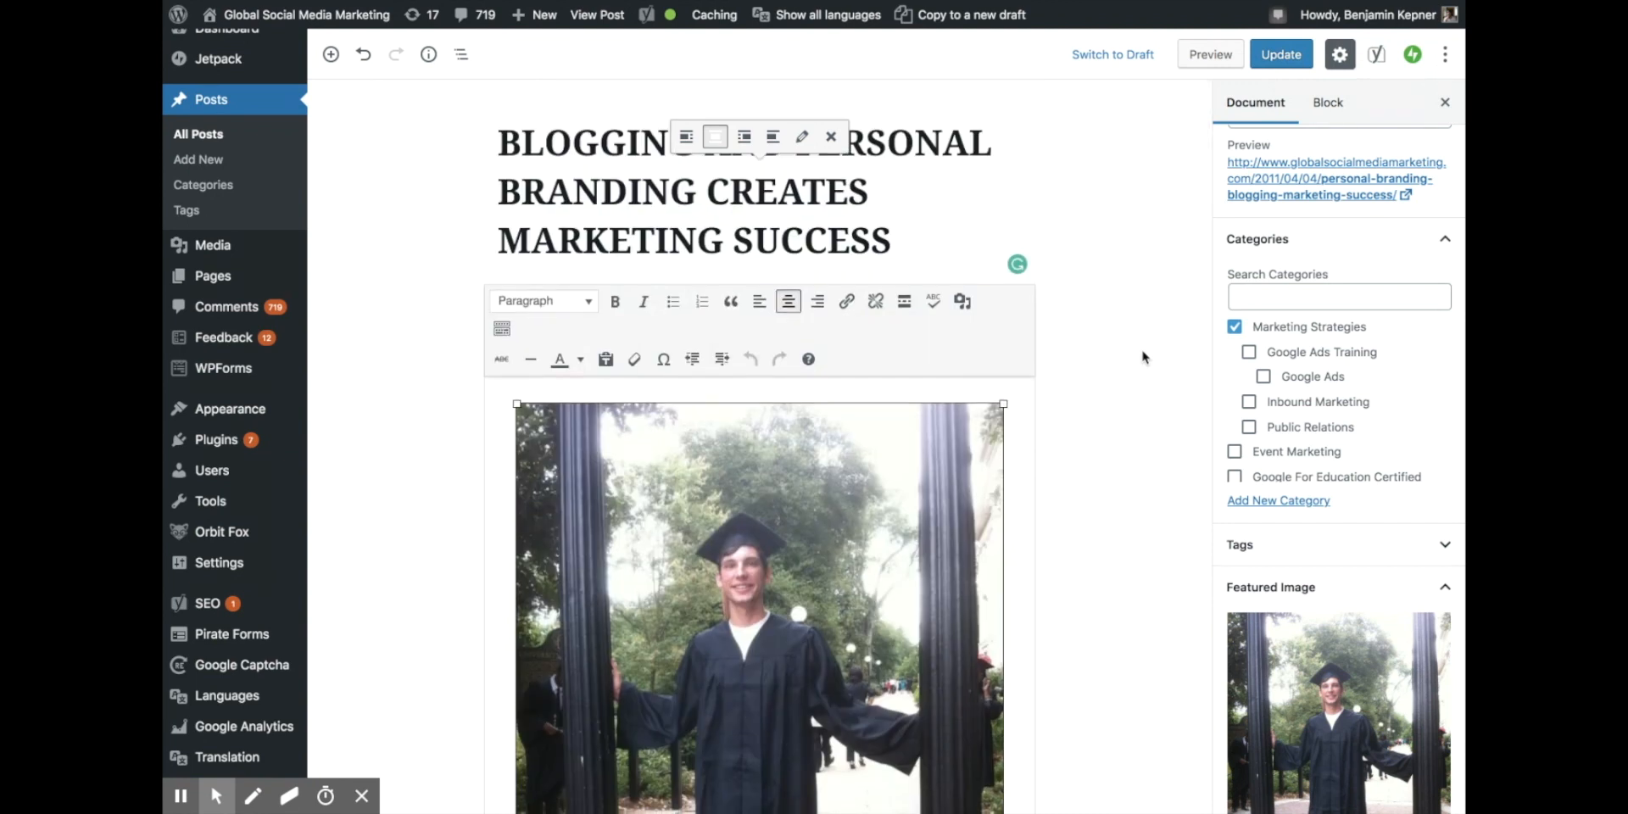
scroll(1142, 357, down, 10)
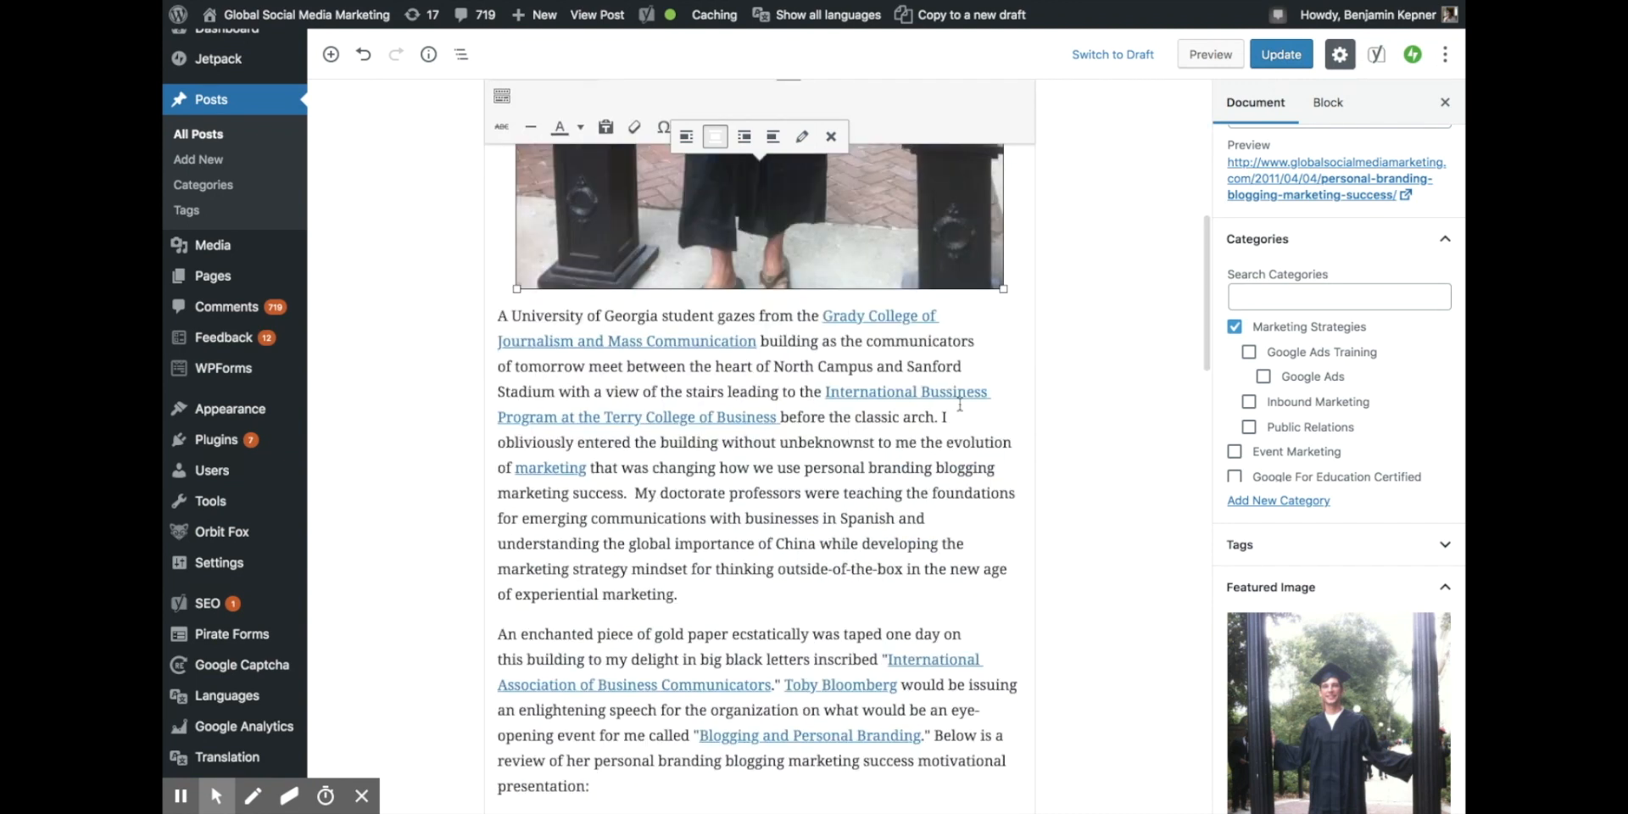
click(764, 520)
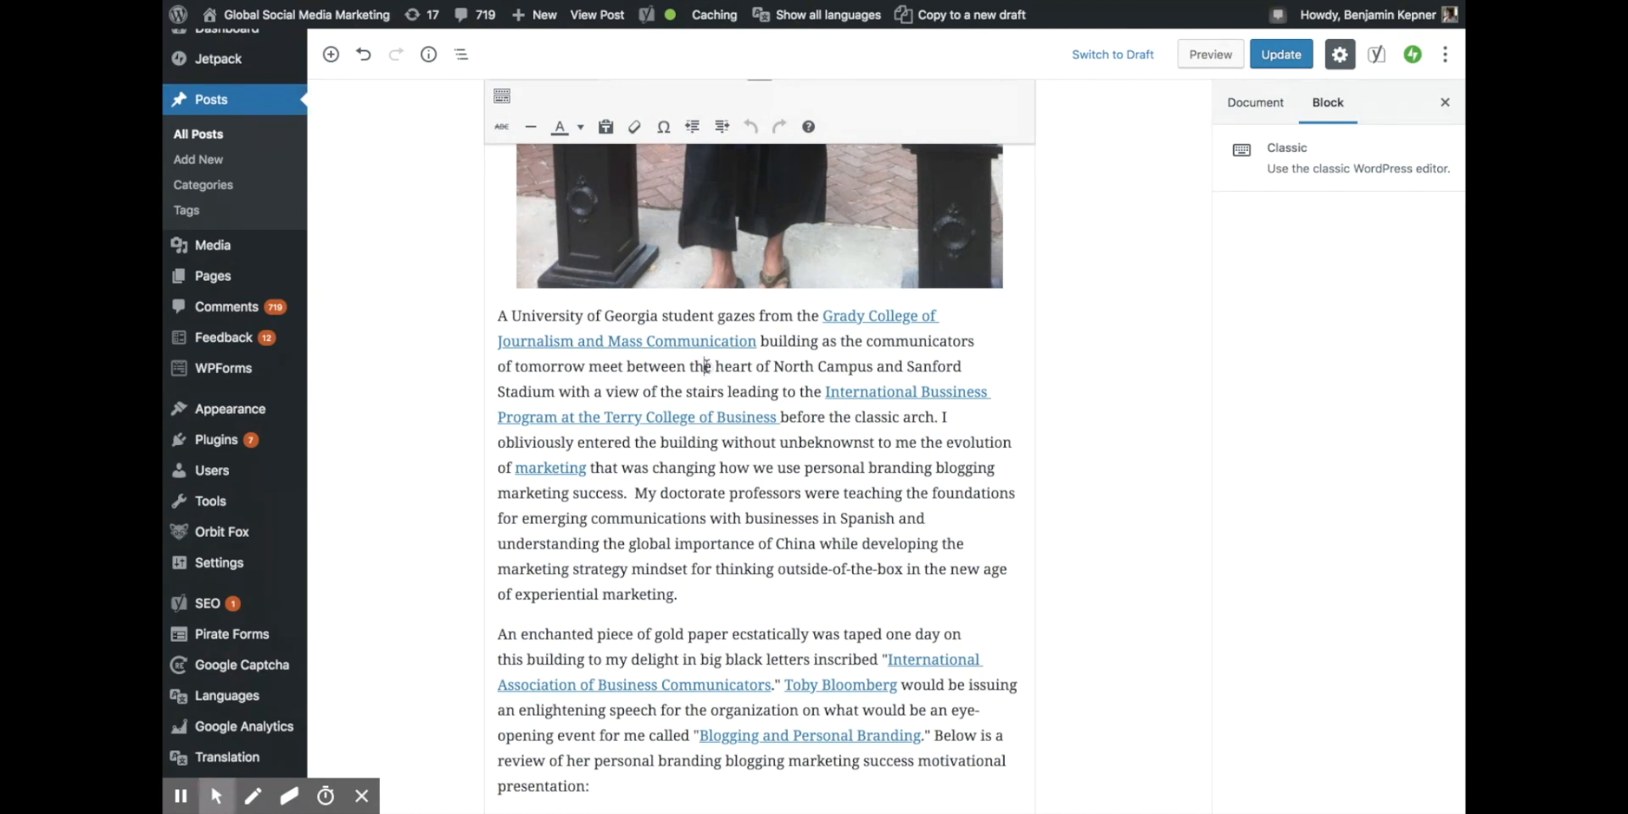
click(1255, 102)
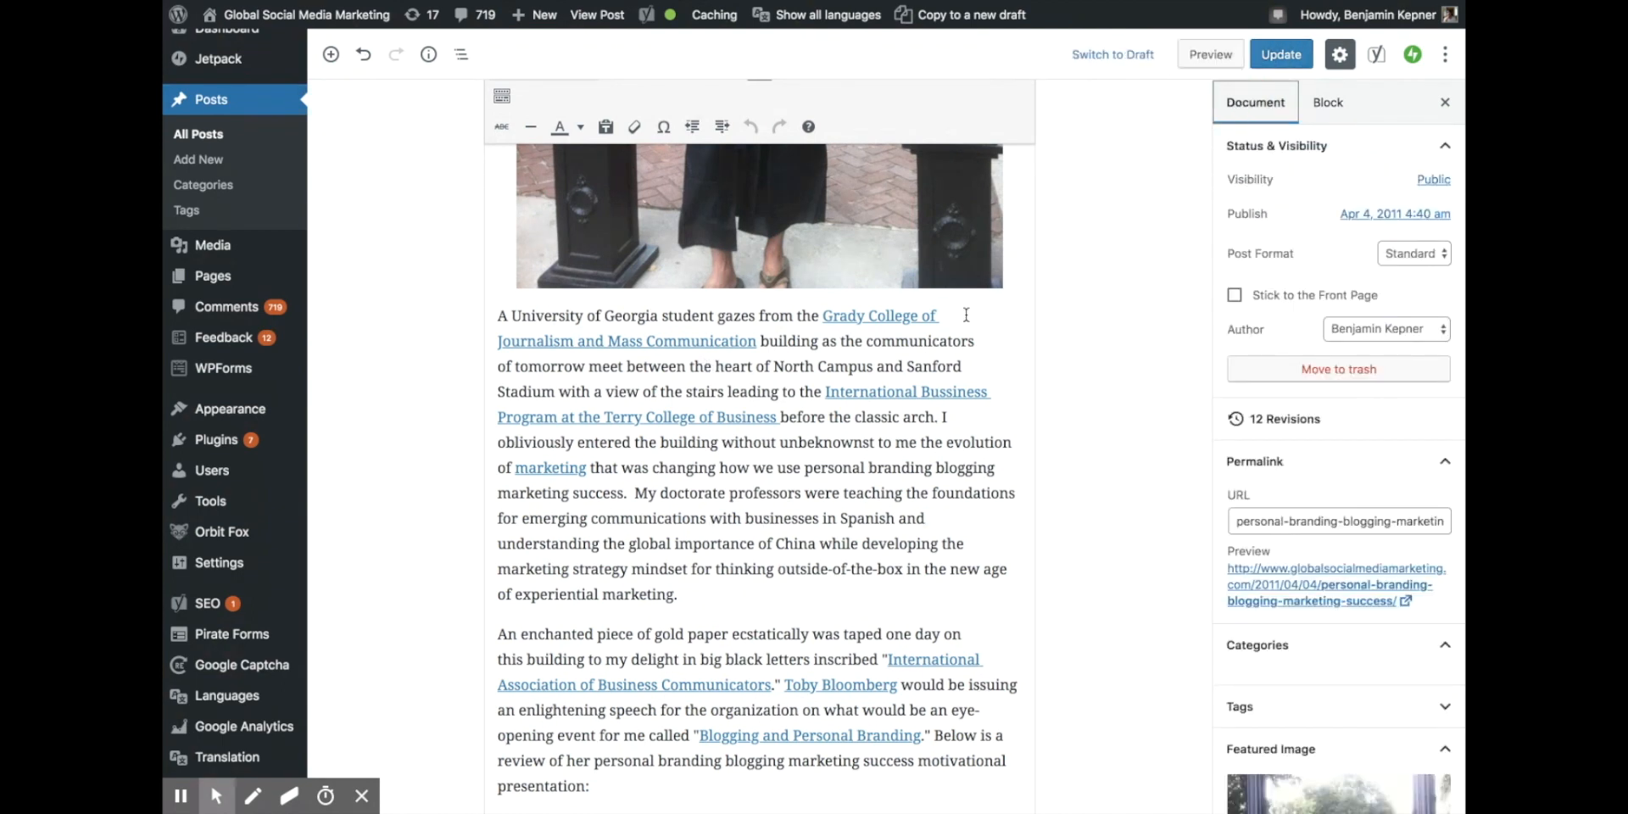
- Enter the test text "ajalsks" after the word "stairs" in the first paragraph and delete it again
click(725, 392)
text(ajalsks)
key(BackSpace)
key(BackSpace)
key(BackSpace)
key(BackSpace)
key(BackSpace)
key(BackSpace)
key(BackSpace)
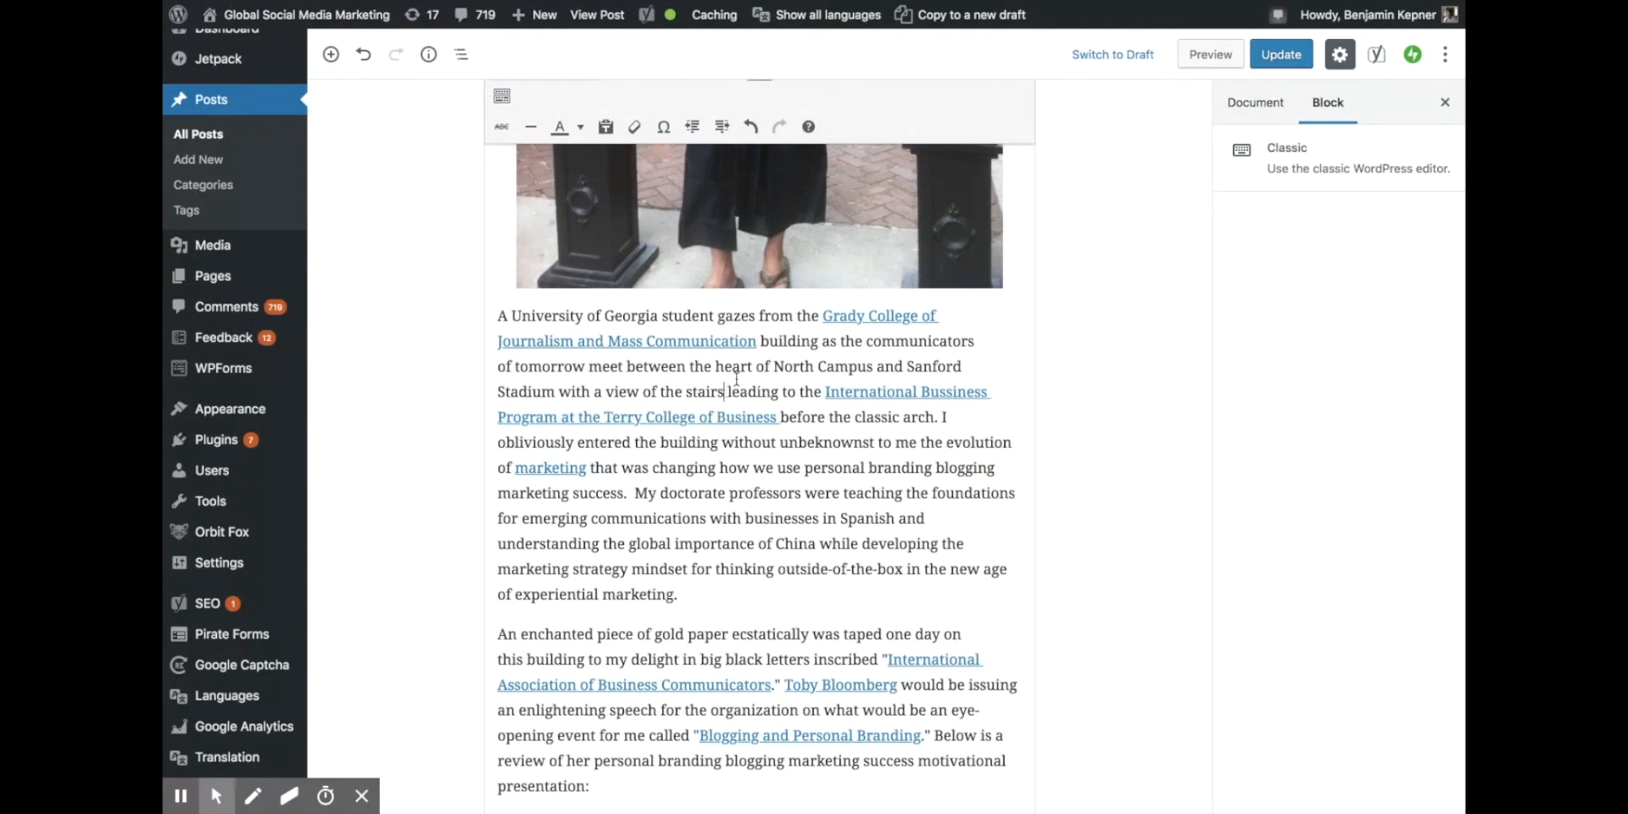
- Open the website linked from "Grady College of Journalism and Mass Communication" in the first paragraph and return to the post editor
scroll(734, 407, up, 3)
scroll(735, 406, up, 5)
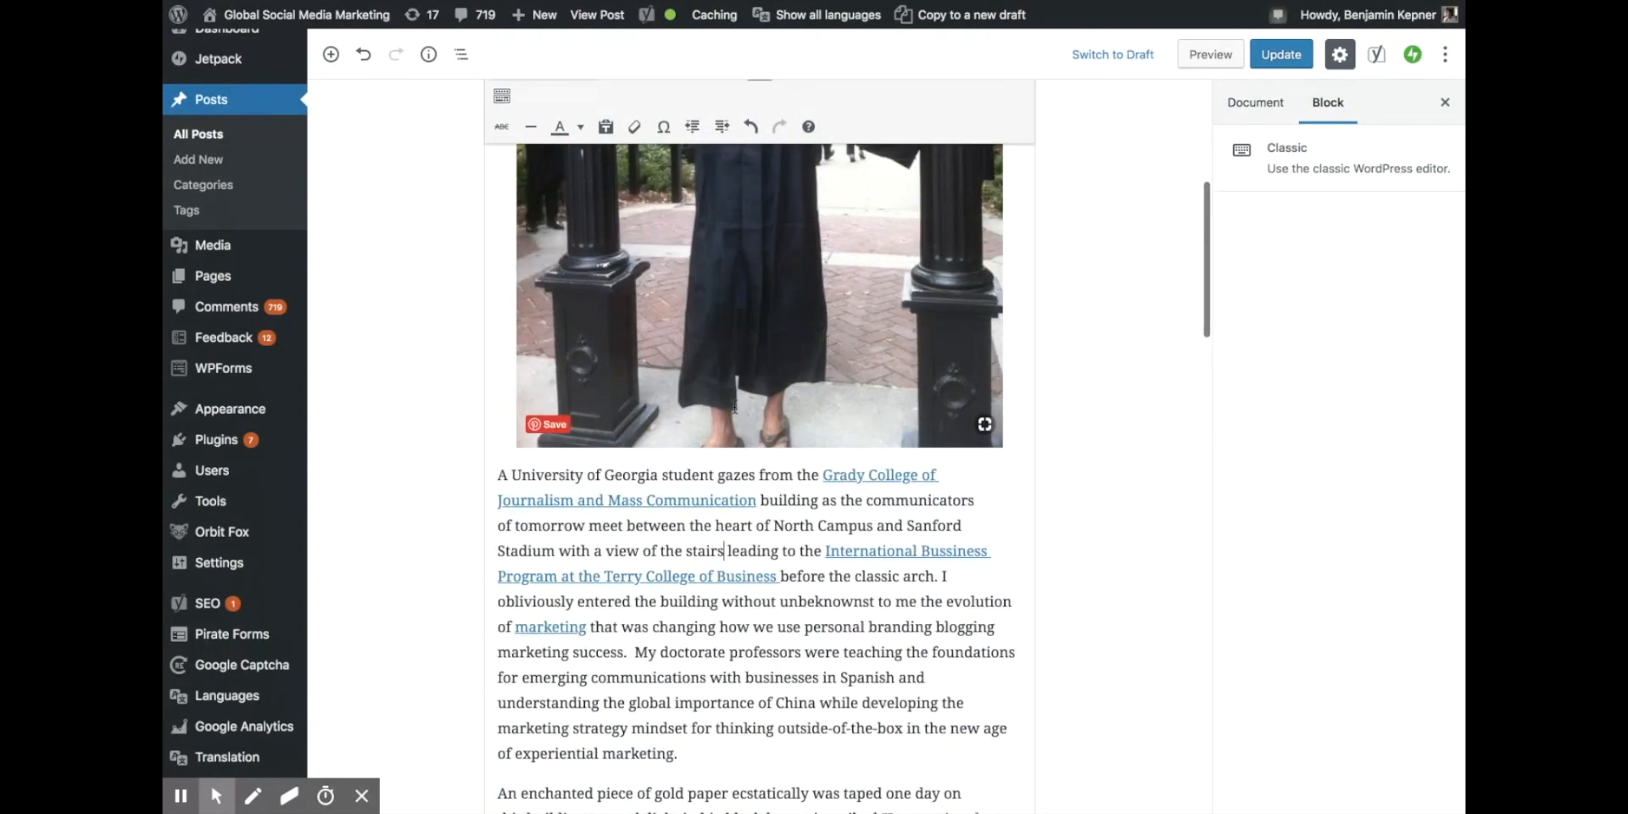
scroll(735, 406, down, 3)
scroll(734, 406, down, 8)
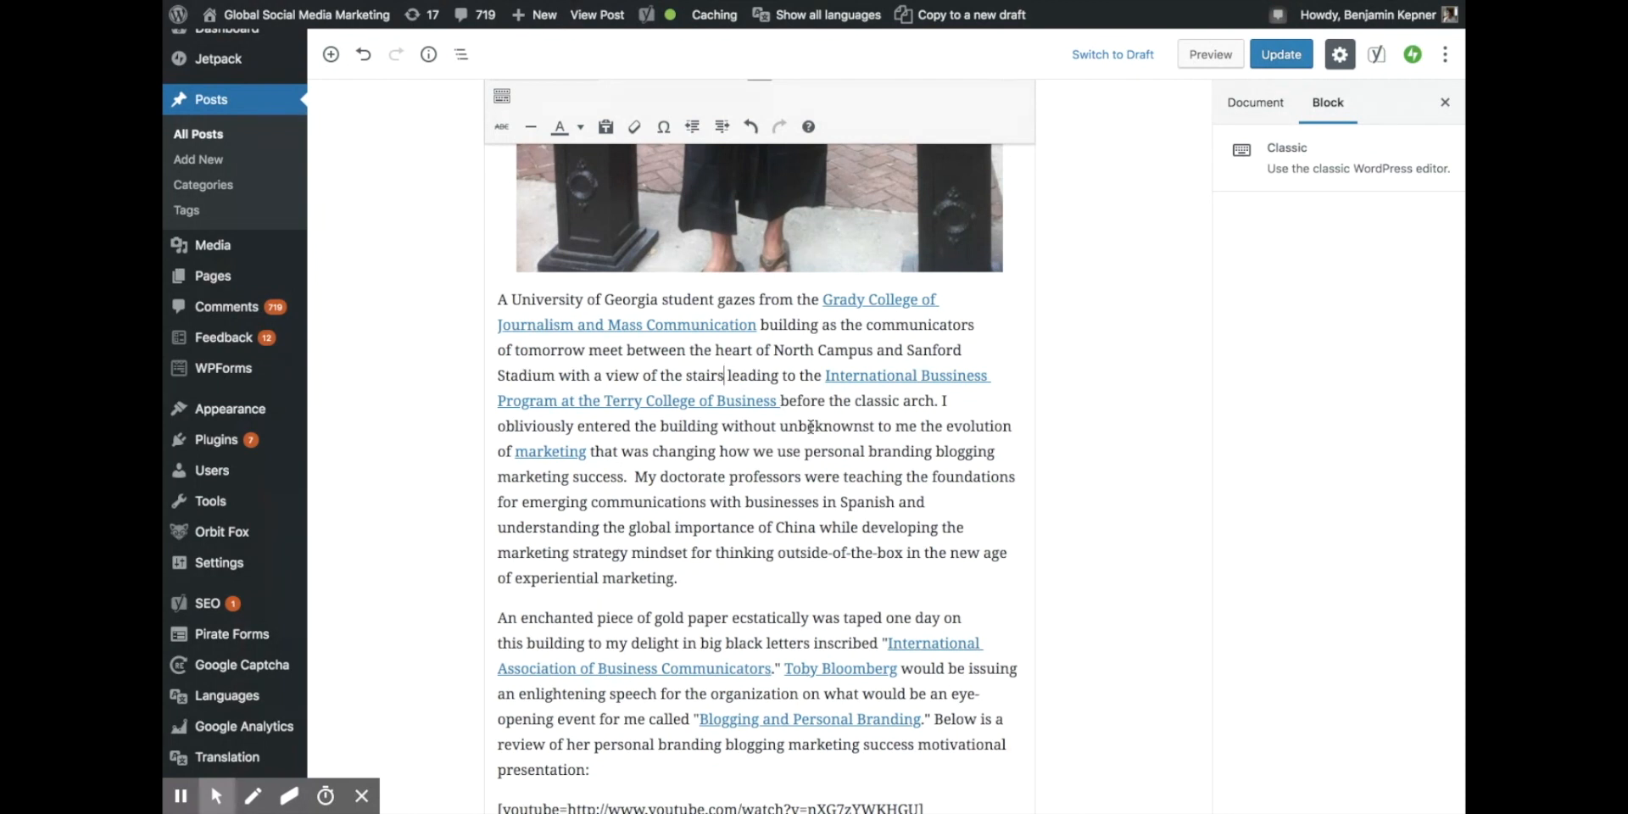
click(882, 299)
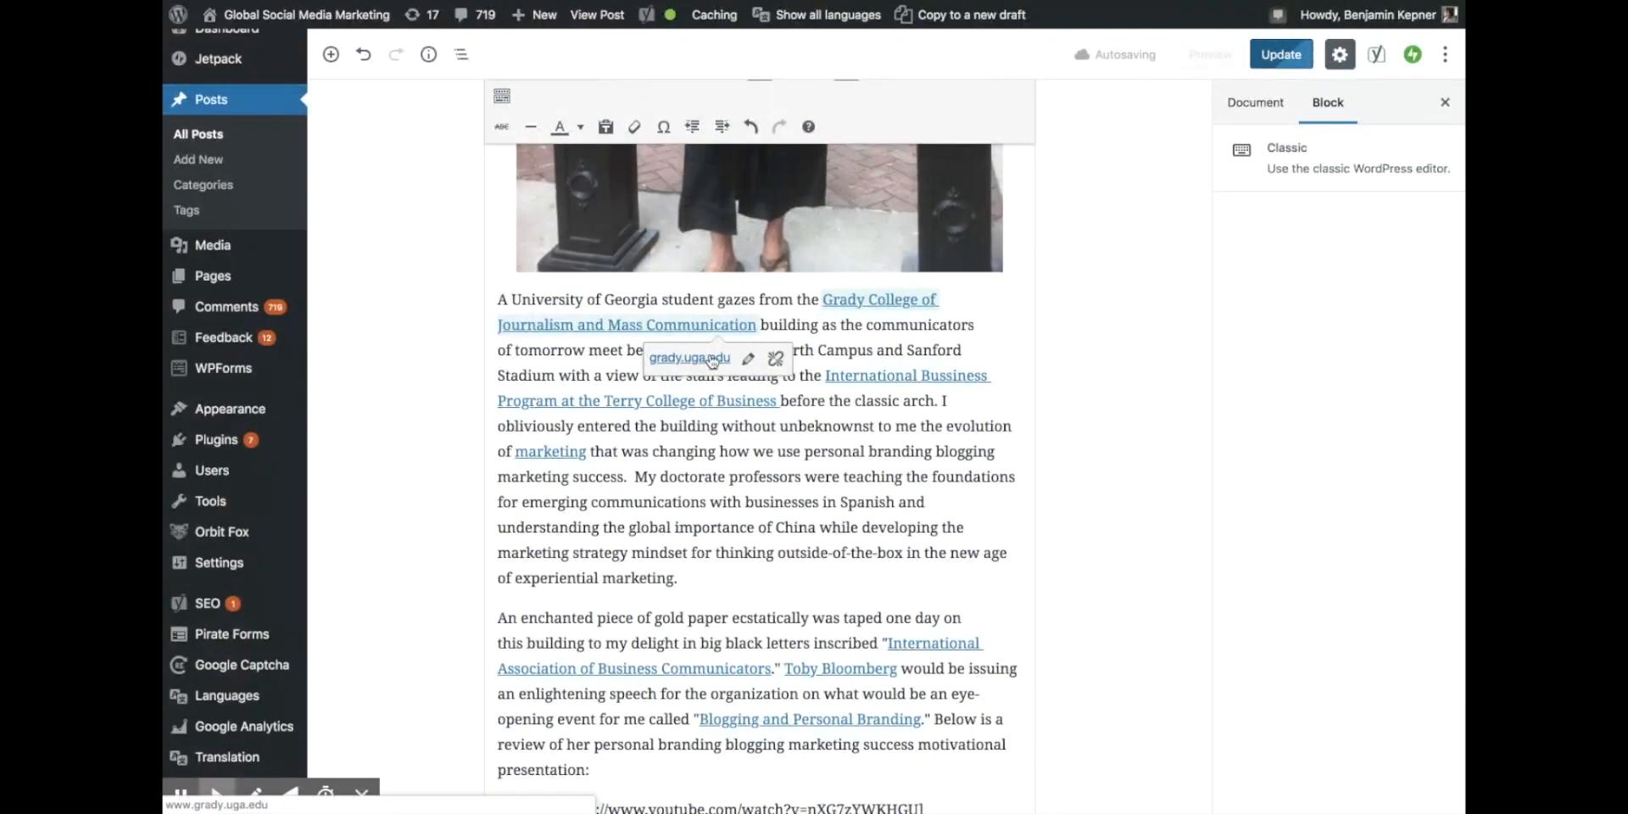
click(712, 360)
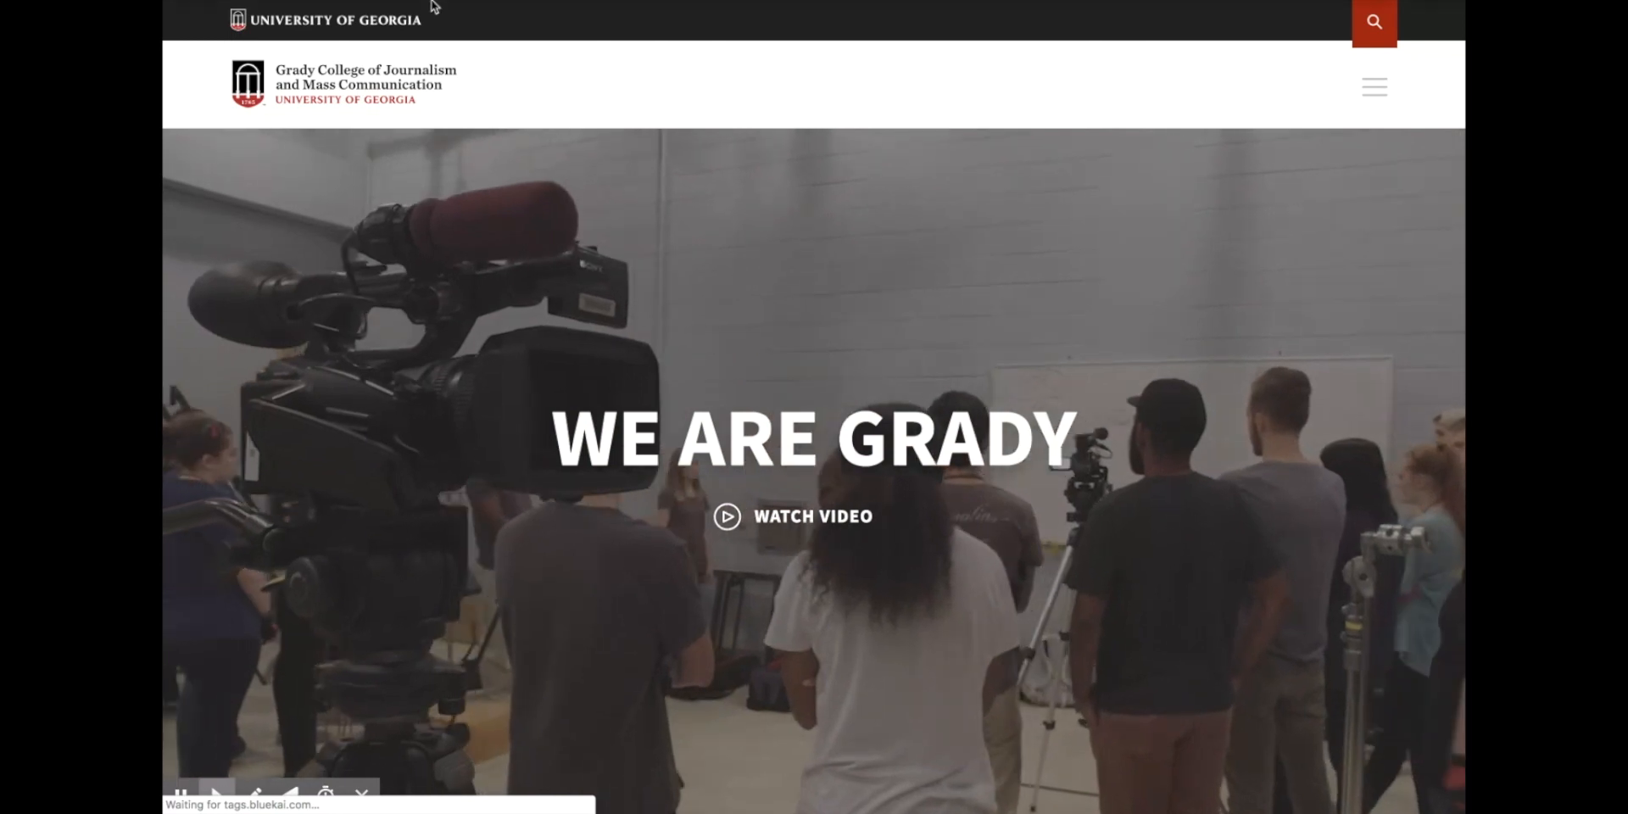
click(215, 28)
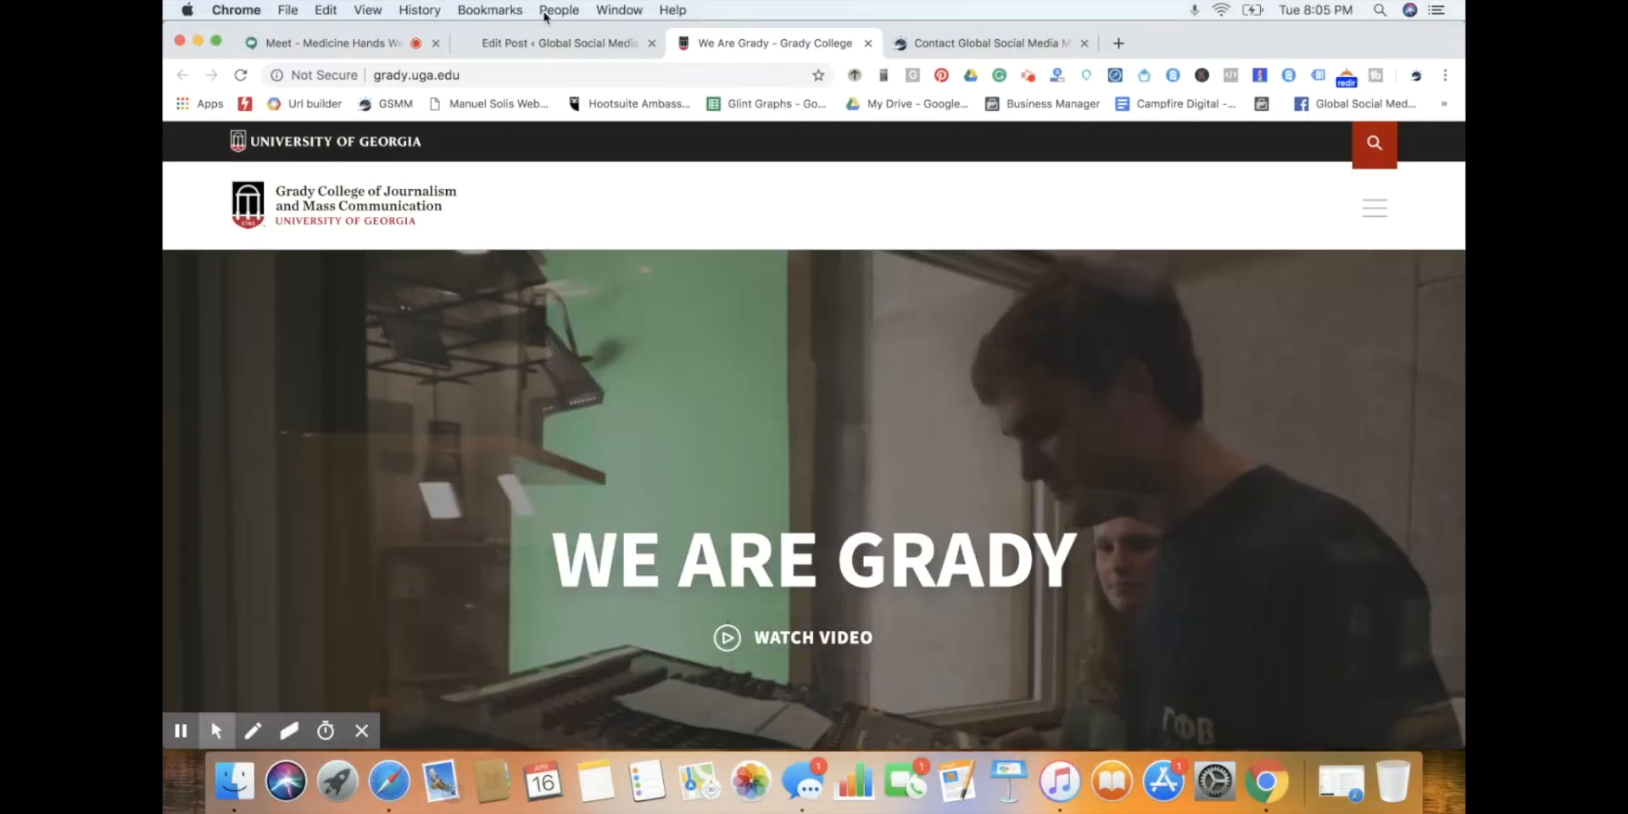
click(556, 42)
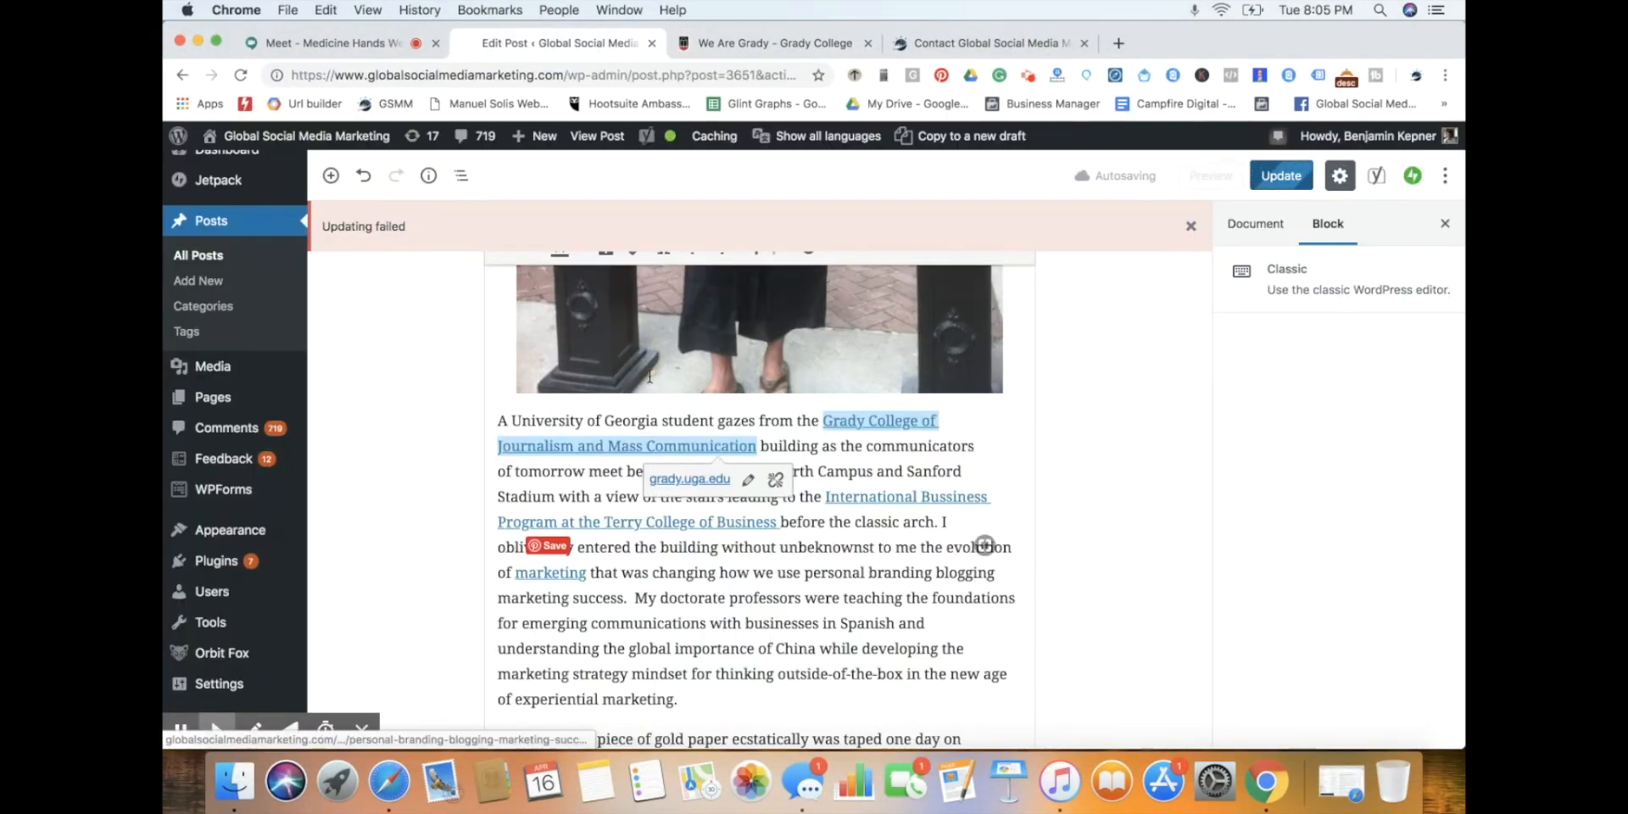
- Highlight the linked words "Grady College of Journalism and Mass Communication" and examine the address attached to them
click(849, 465)
drag(818, 417, 839, 441)
click(752, 471)
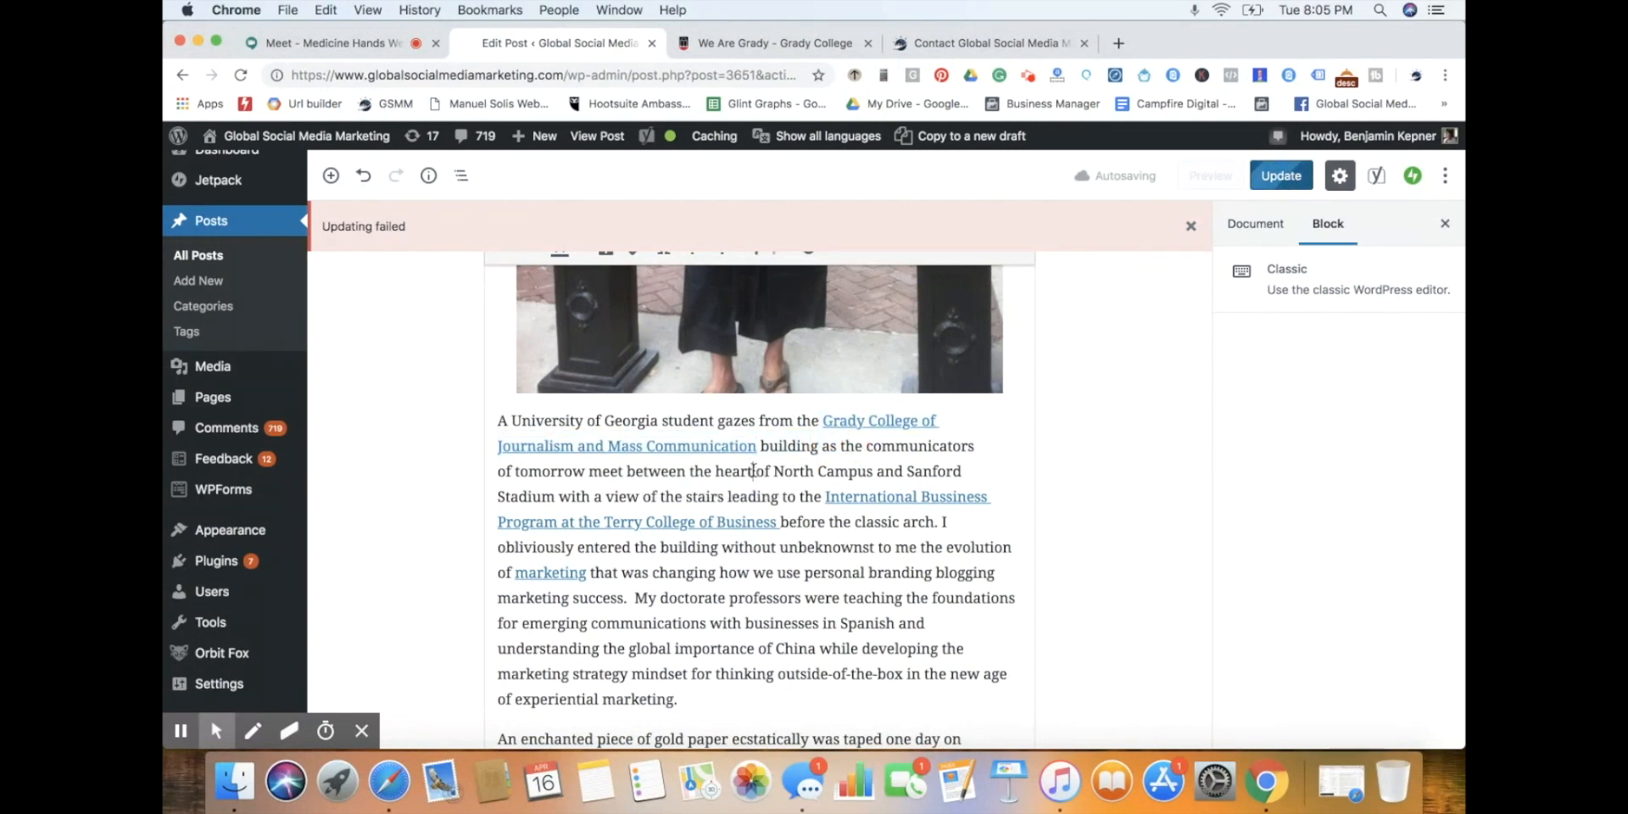
click(746, 443)
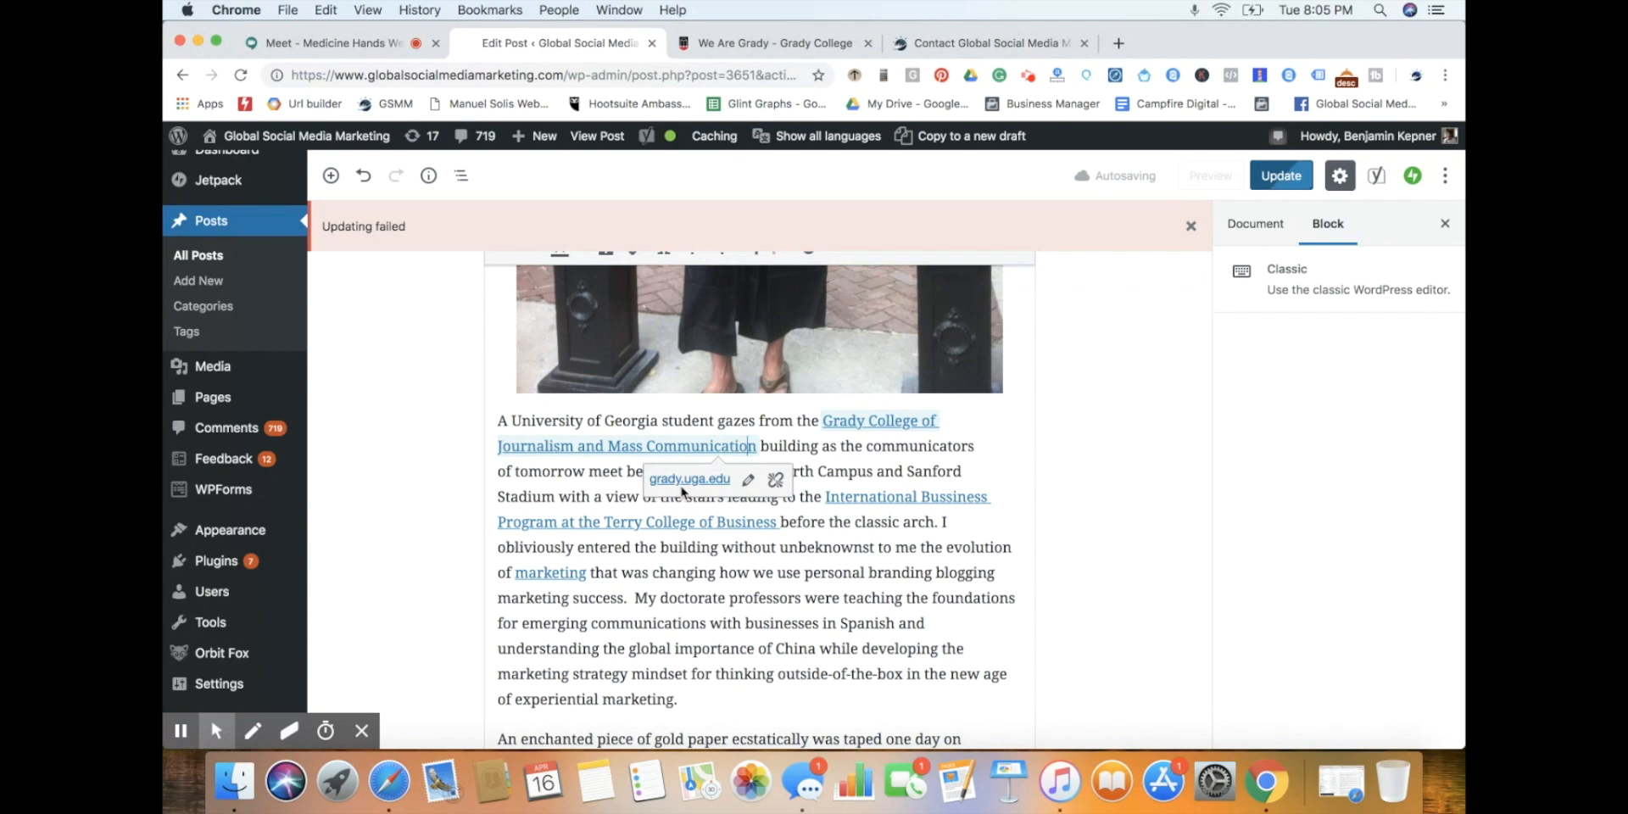
click(801, 446)
click(753, 447)
shift+click(820, 424)
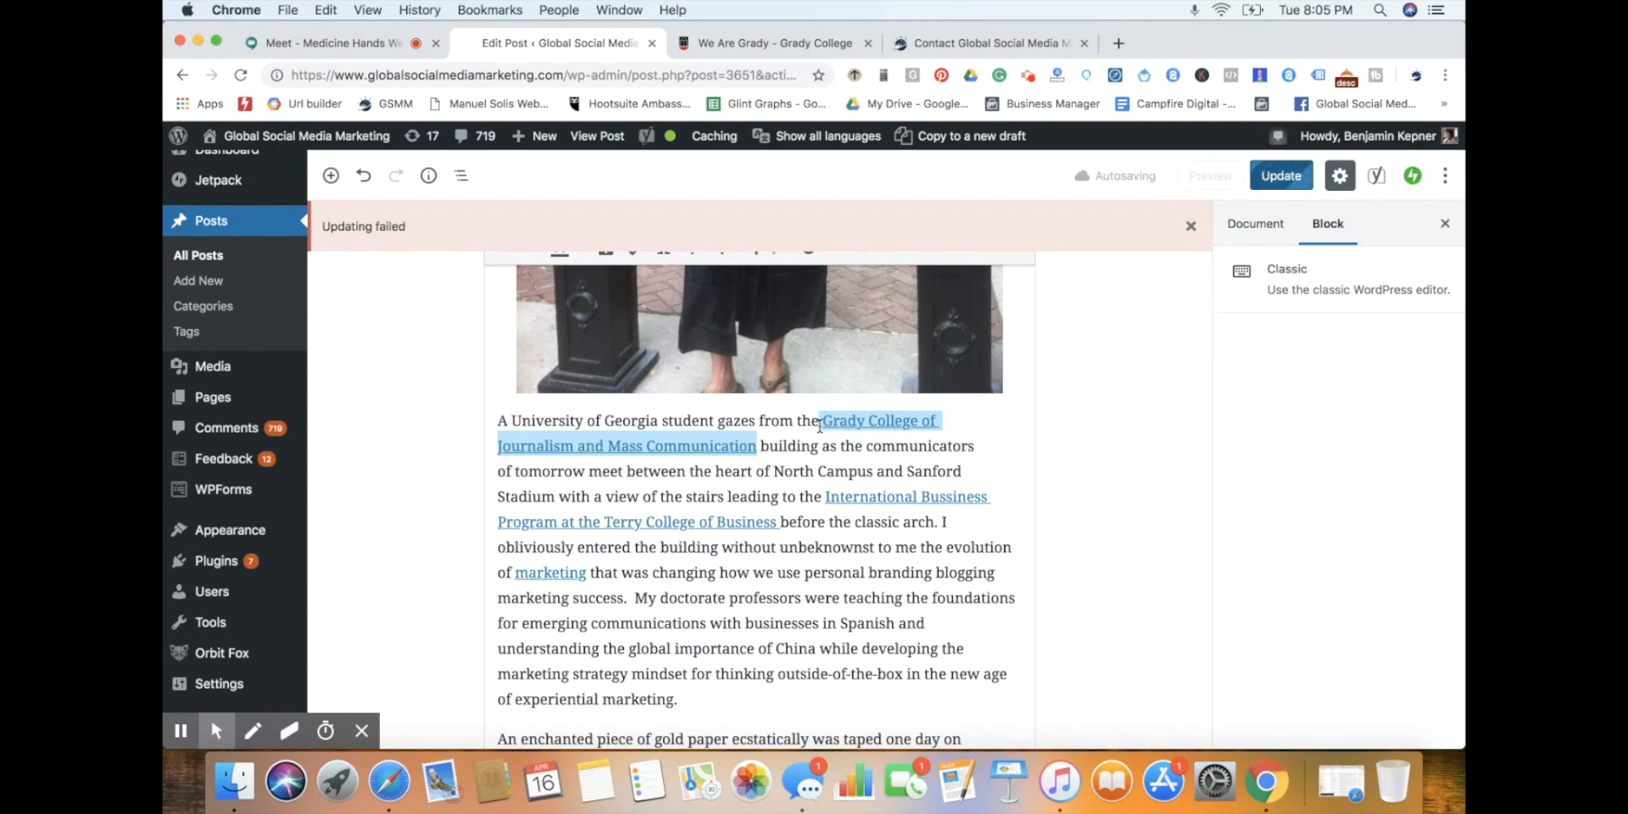
click(820, 427)
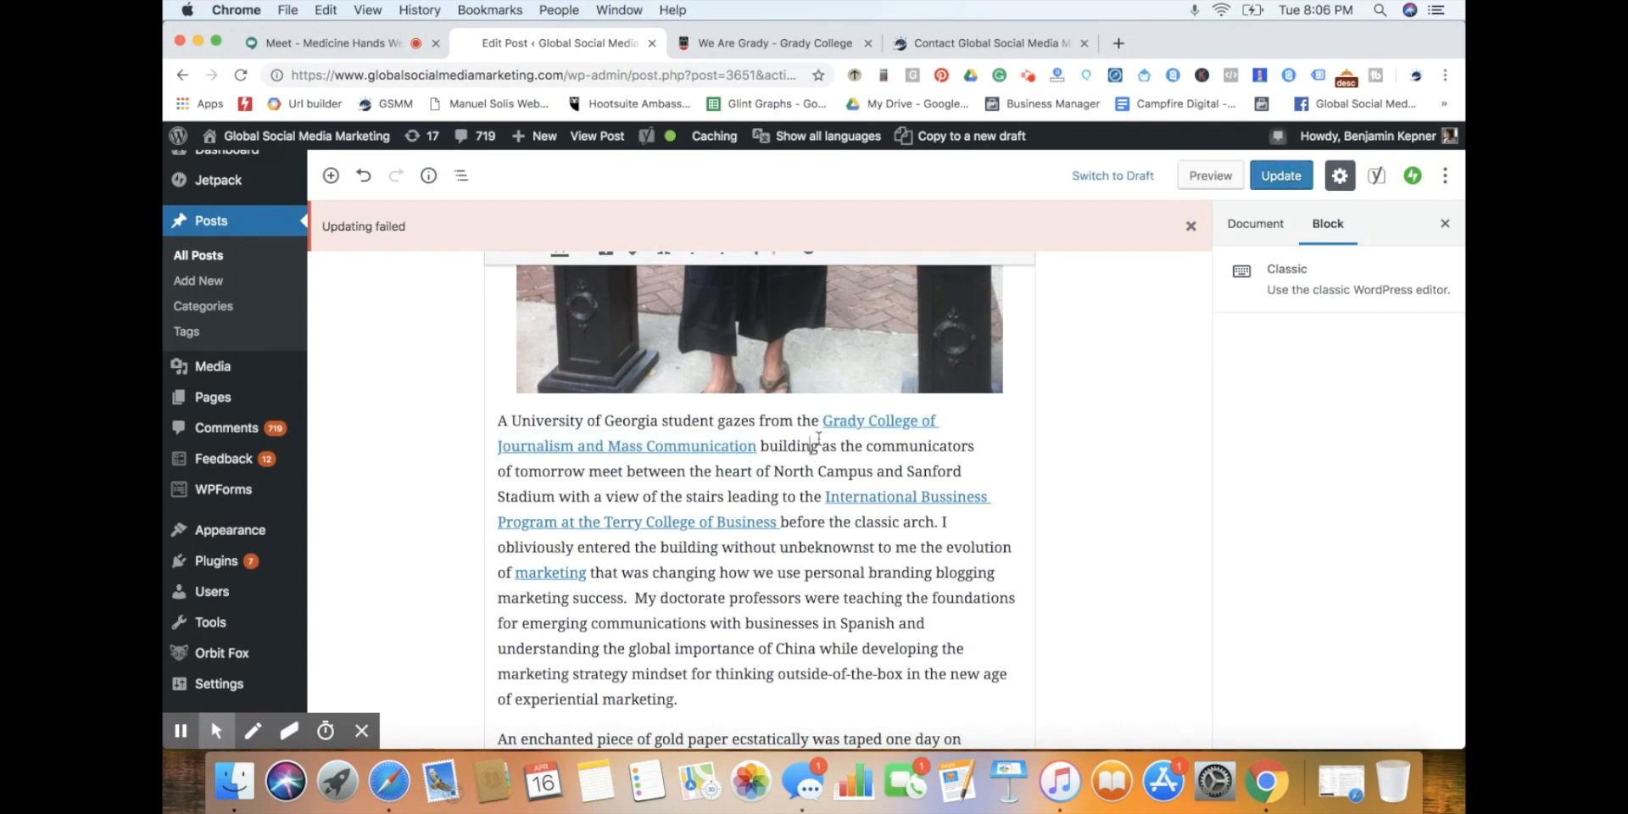
drag(820, 426, 754, 447)
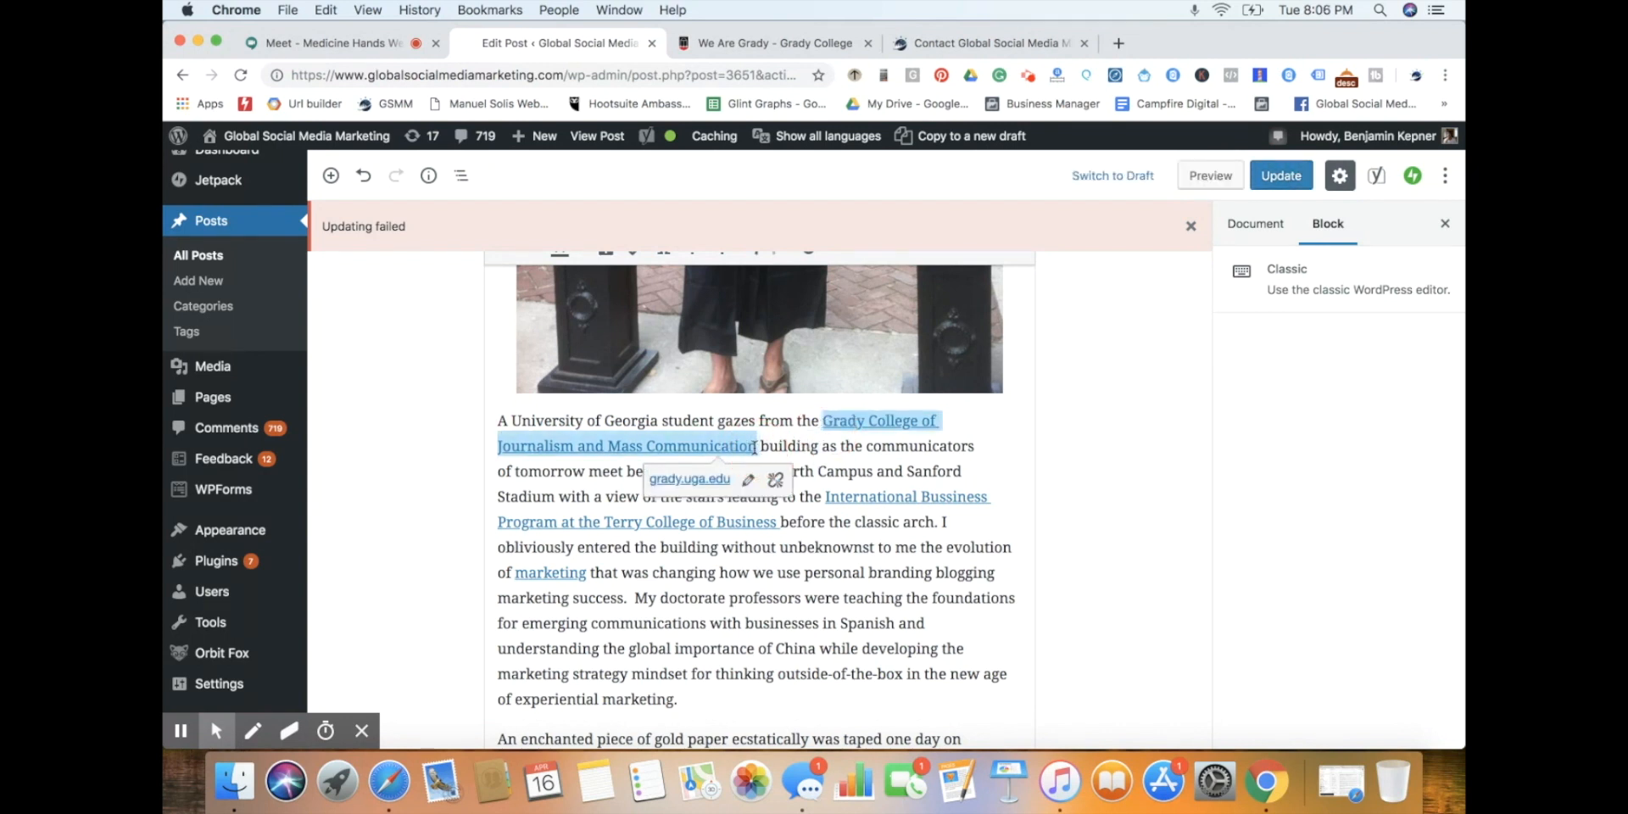
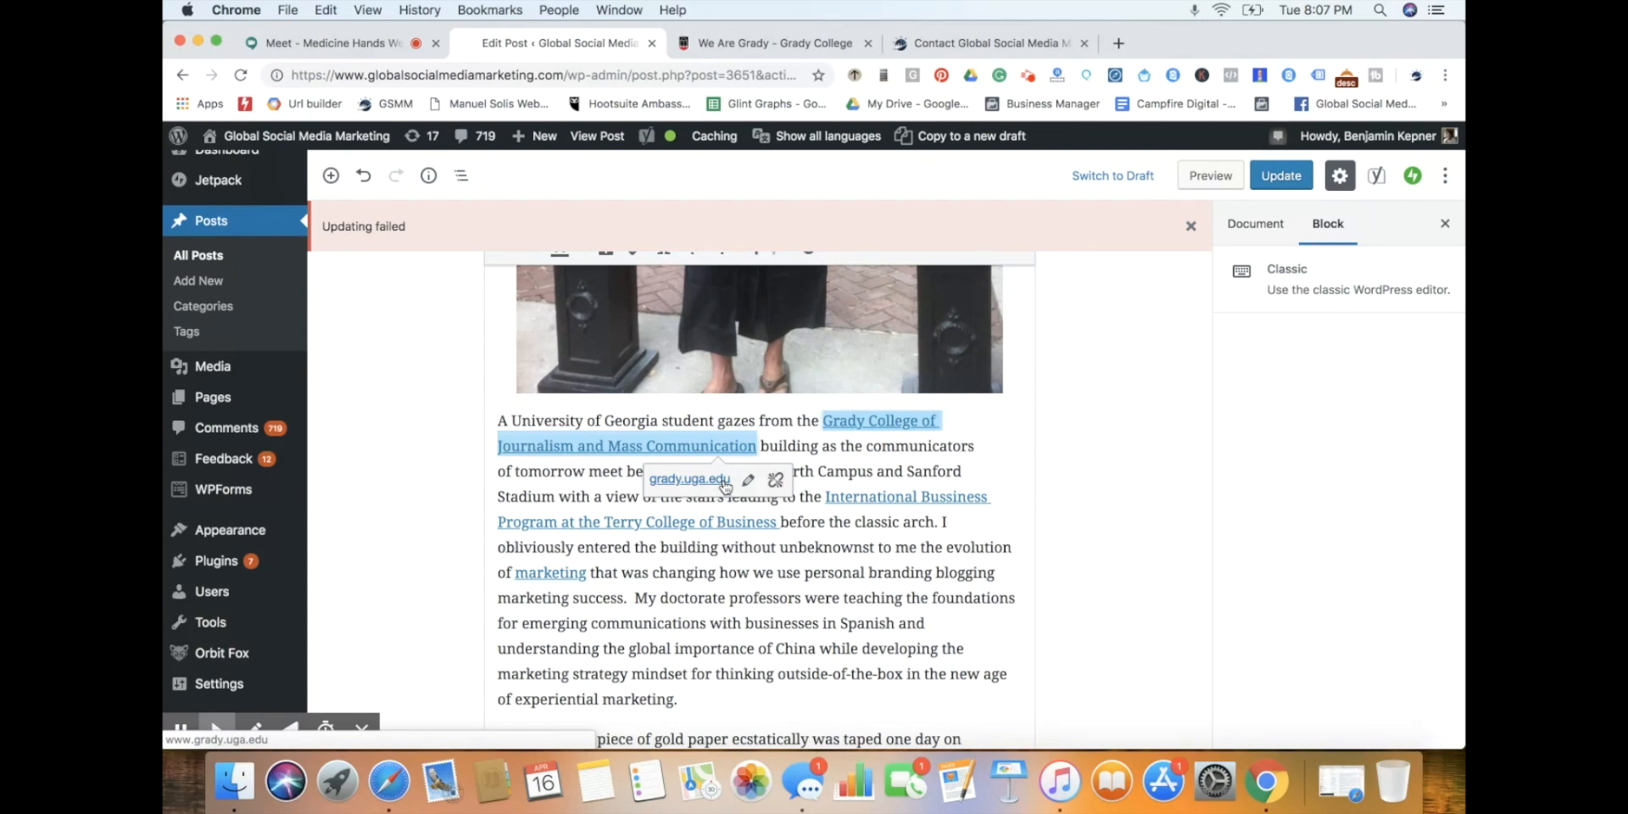
click(801, 437)
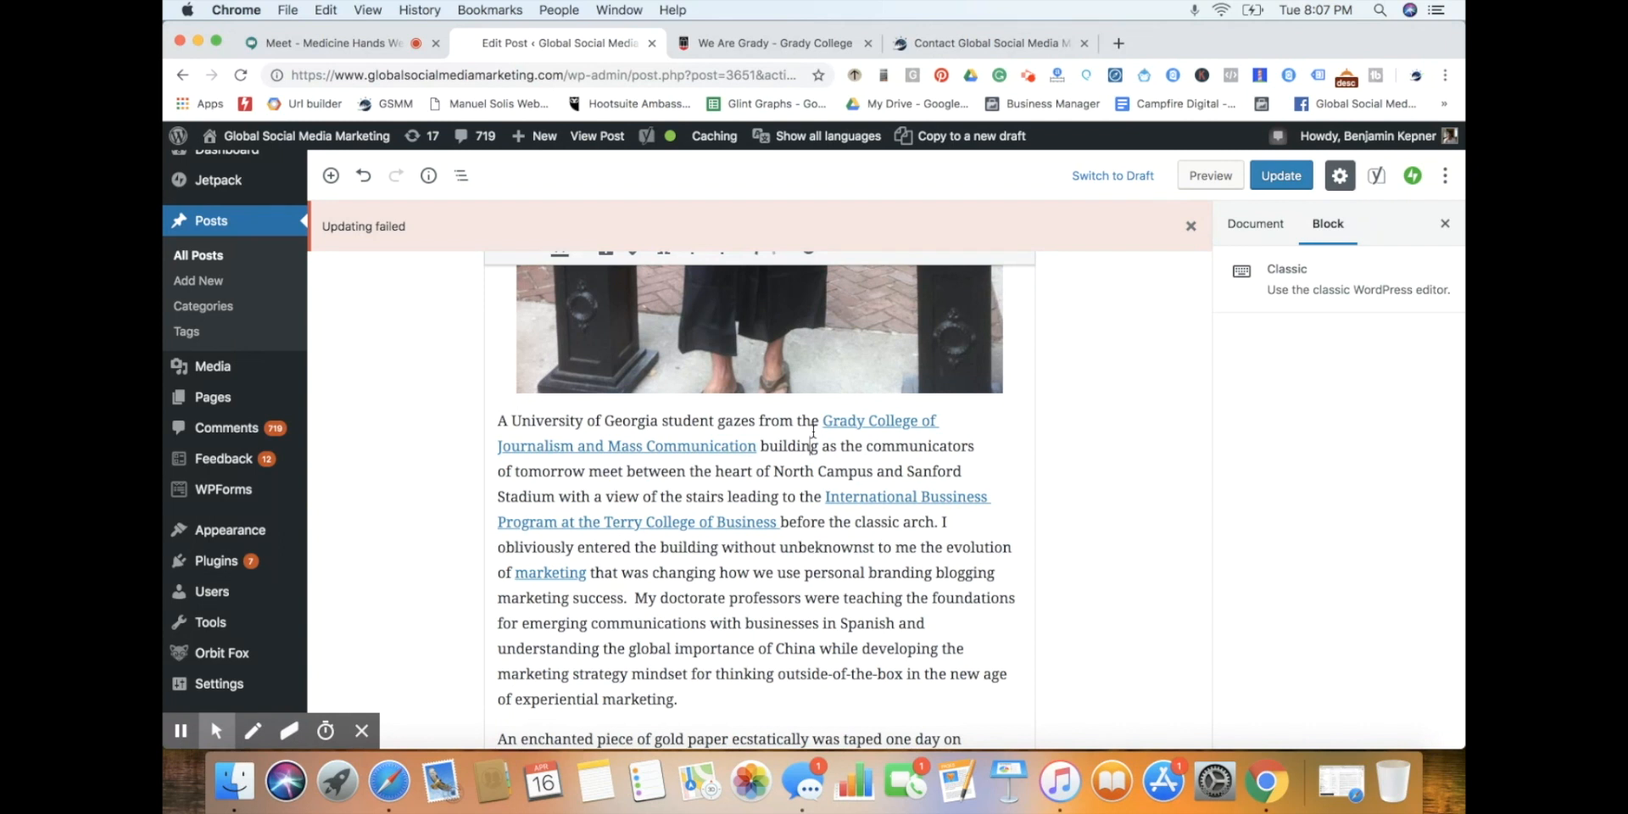
click(800, 437)
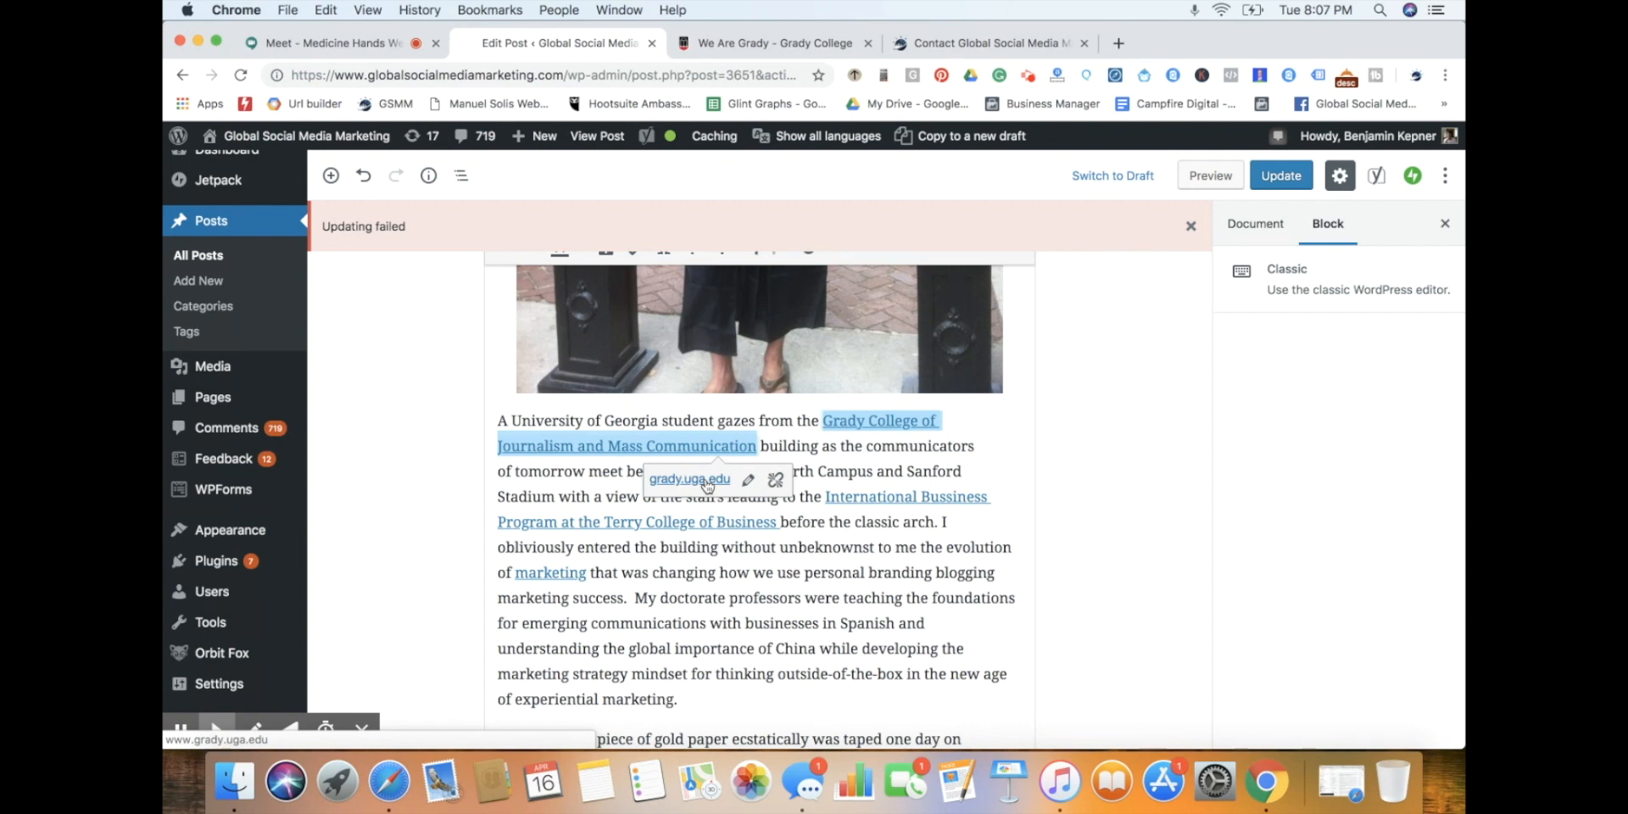
- Look over the linked text further down the post, select the "What is Branding?" heading and examine the editor's link options
drag(801, 521, 798, 547)
scroll(848, 534, down, 2)
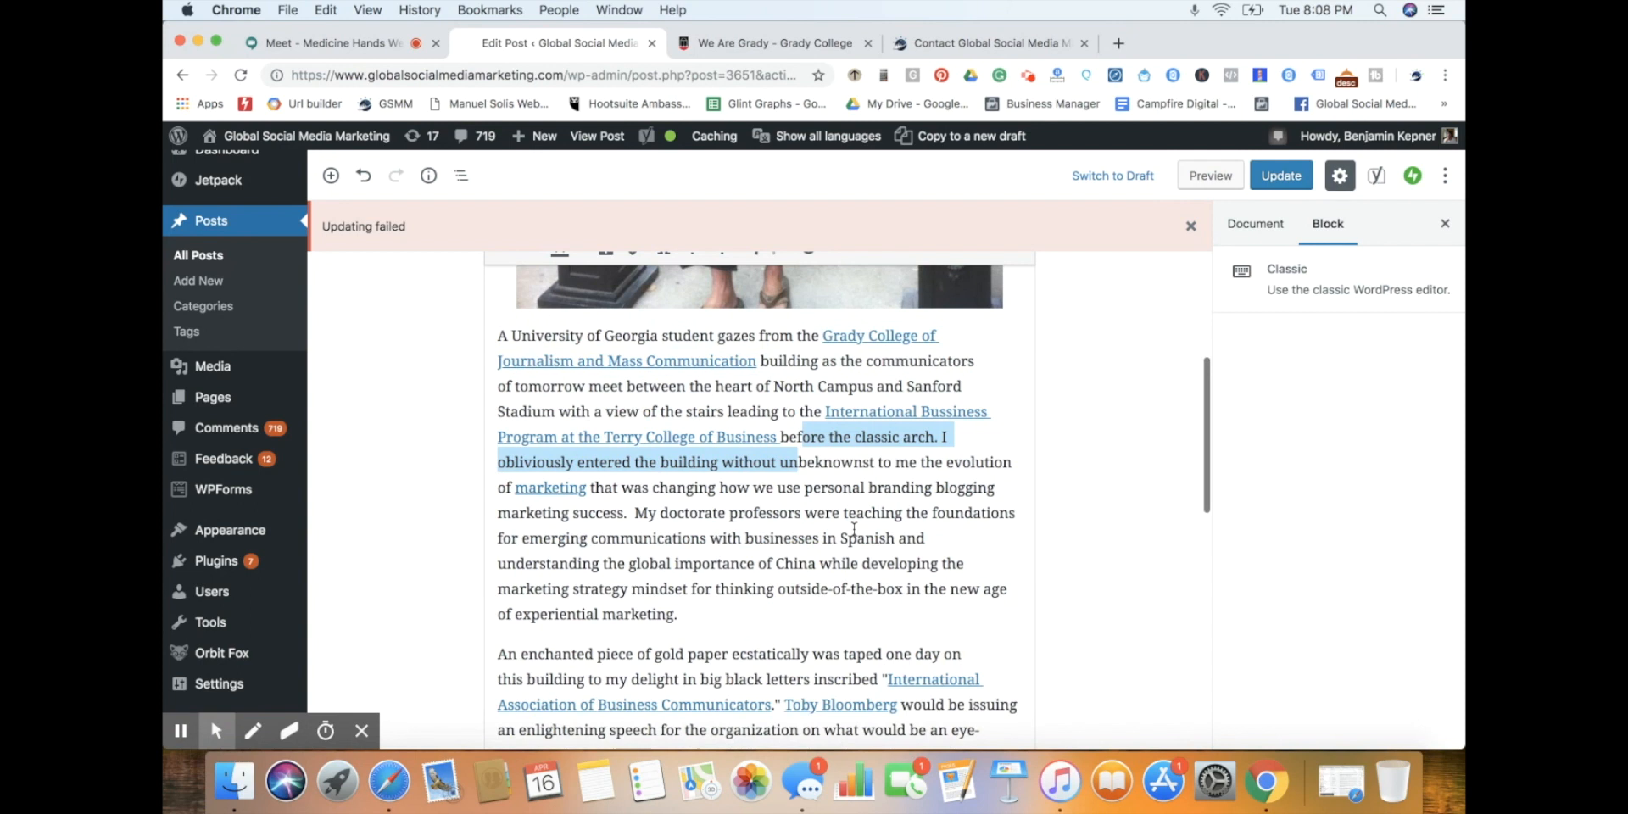
click(854, 531)
click(839, 414)
click(792, 532)
scroll(866, 581, down, 10)
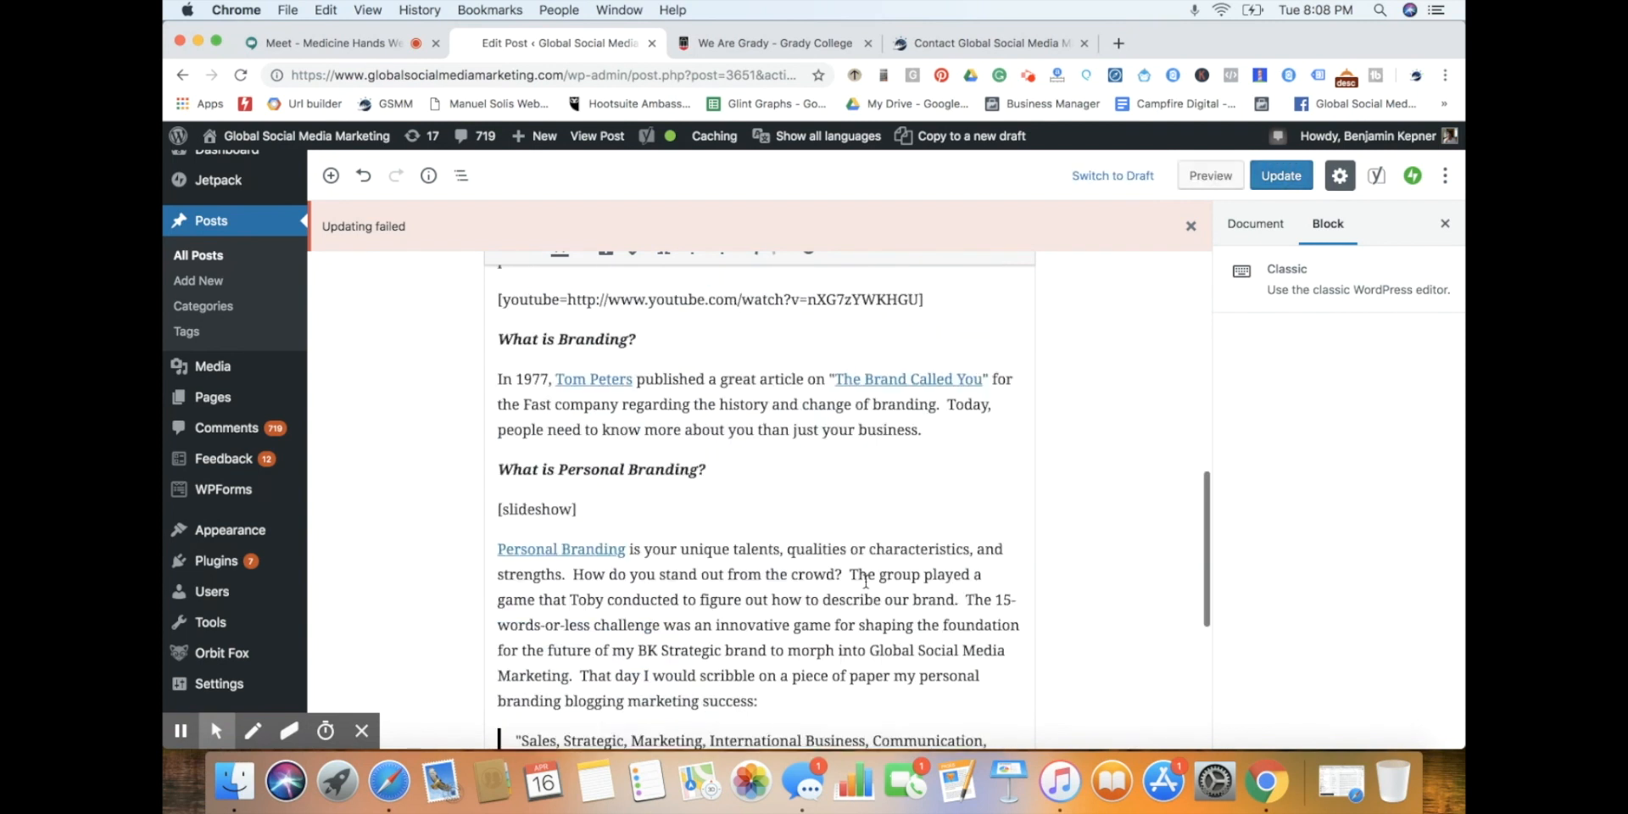
triple_click(625, 342)
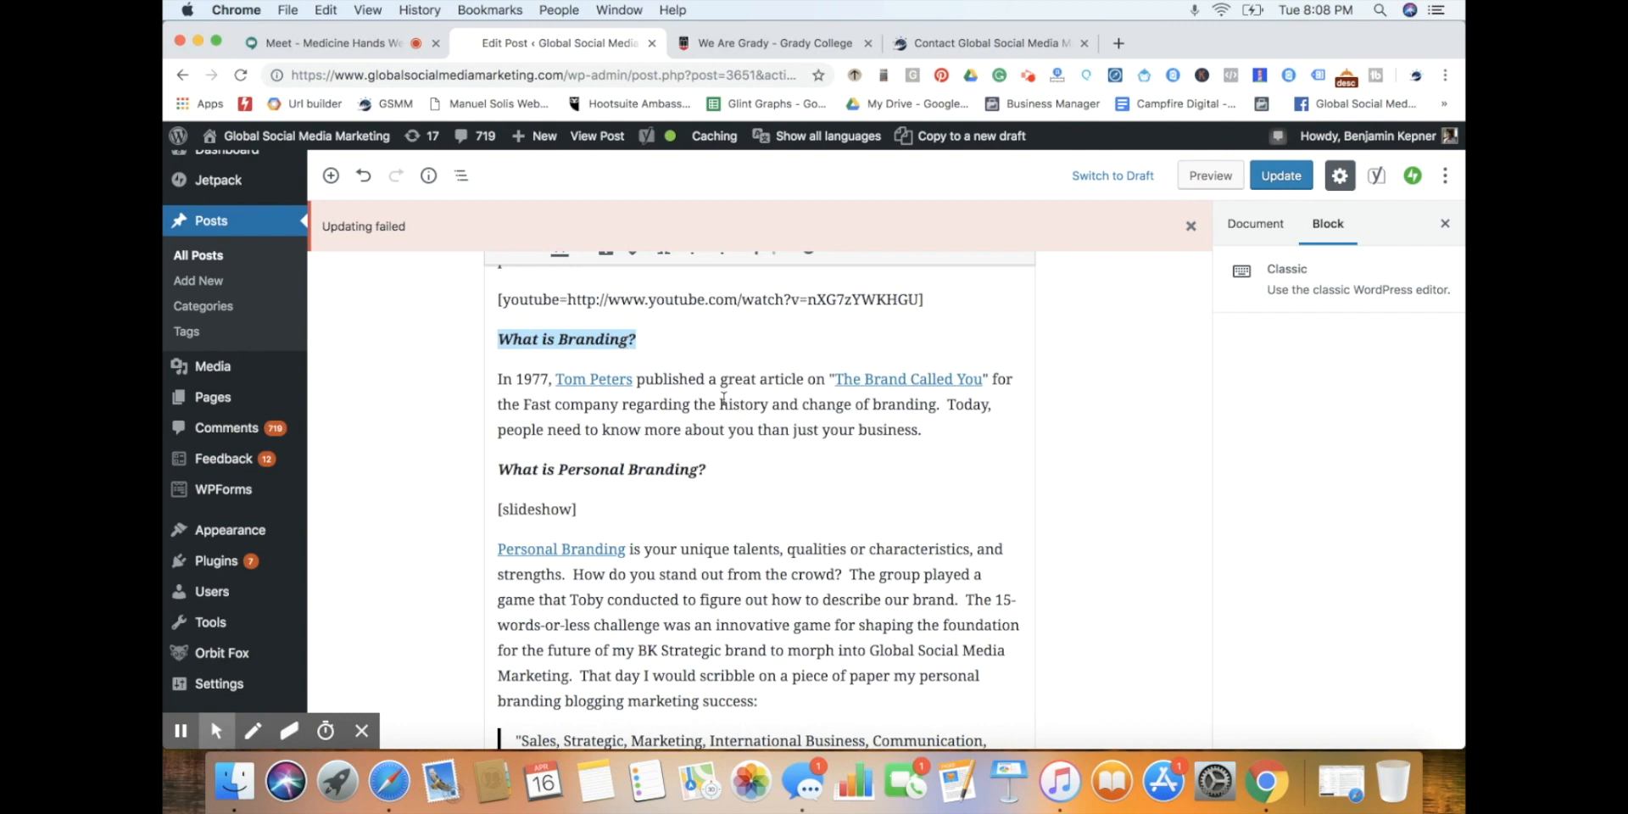
scroll(723, 399, up, 10)
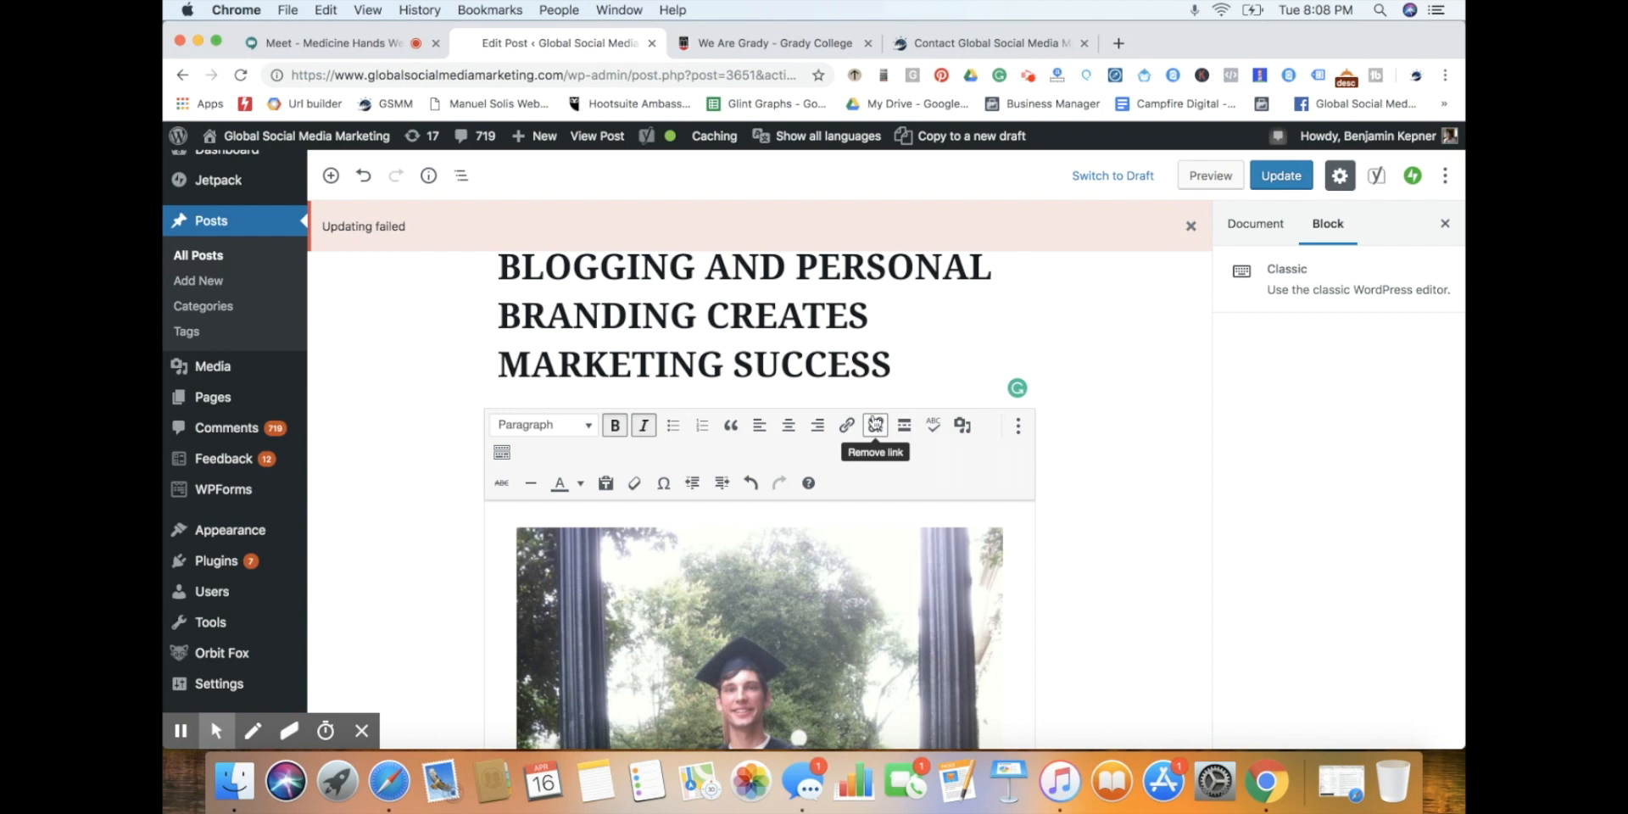
- Start a link on the words "doctorate professors" with "www" as the address and abandon it without applying
scroll(879, 649, down, 5)
scroll(879, 649, down, 3)
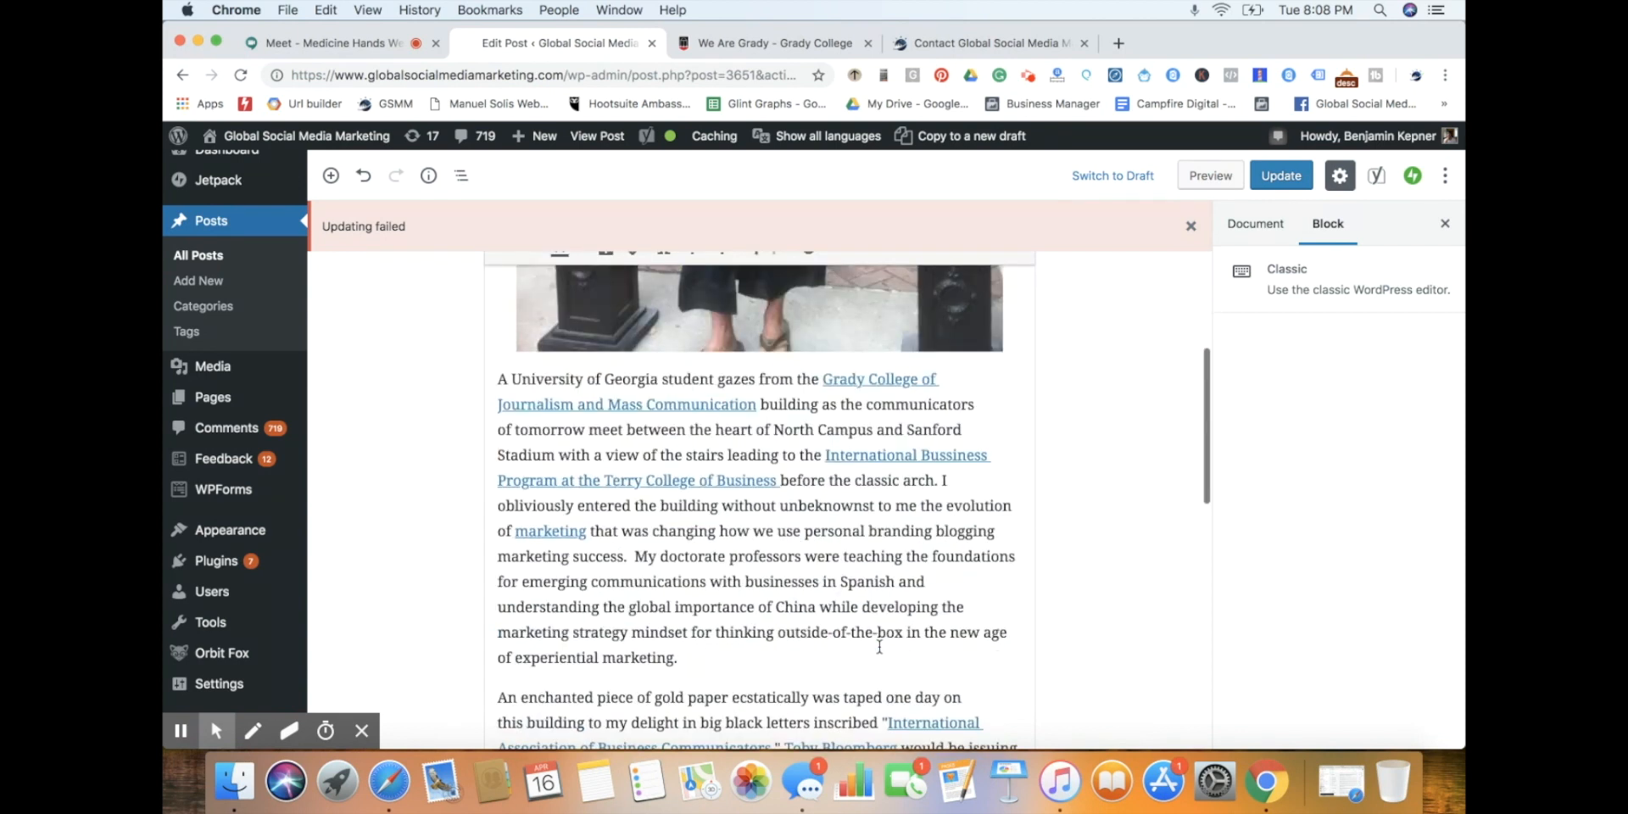
drag(664, 556, 798, 553)
scroll(925, 398, up, 10)
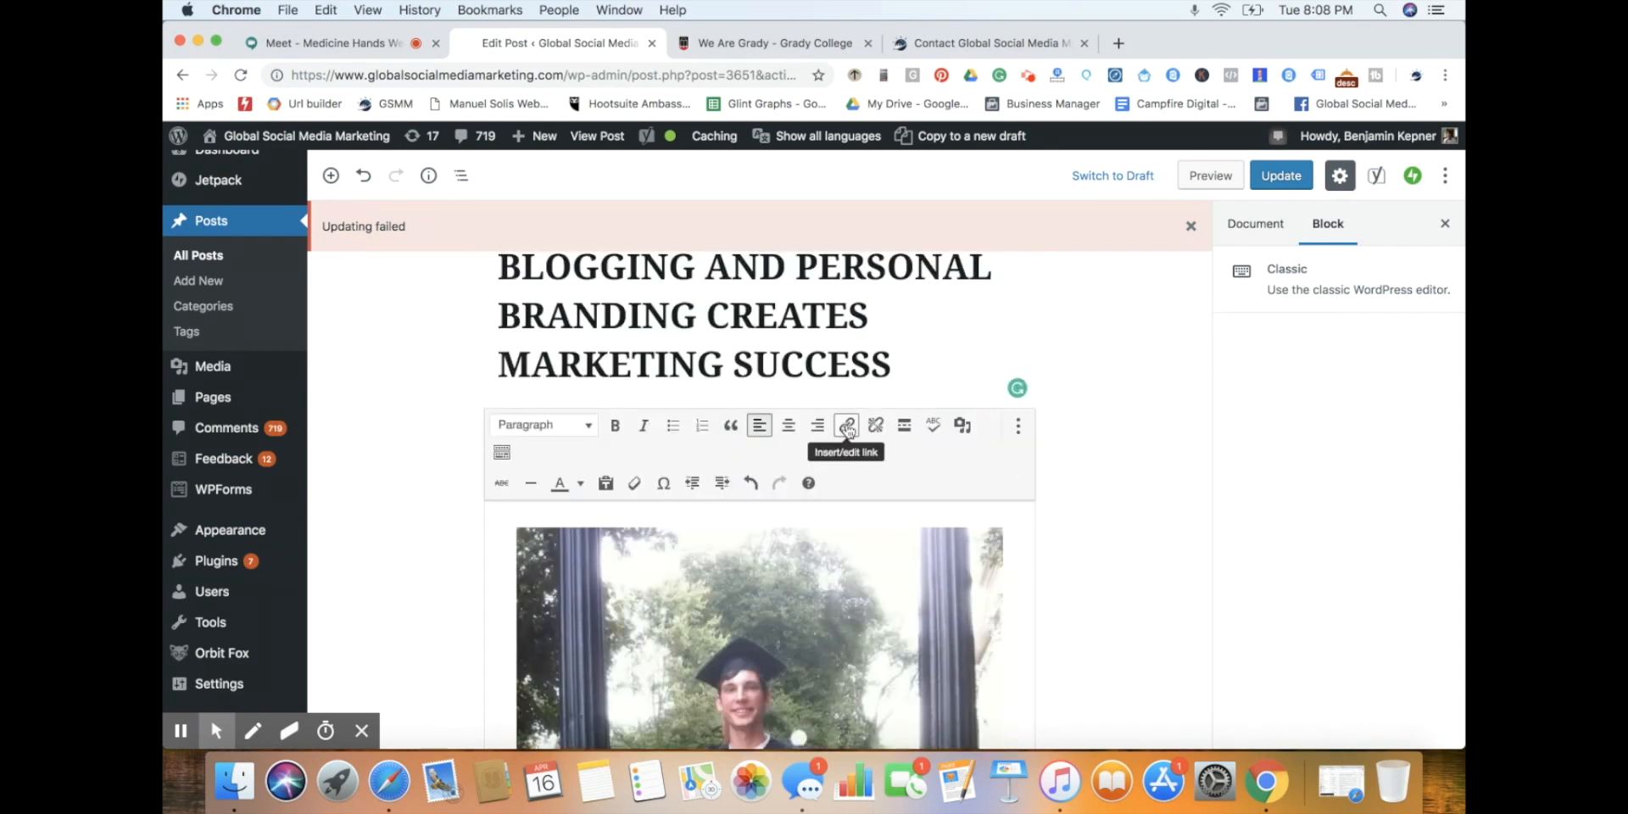
click(847, 425)
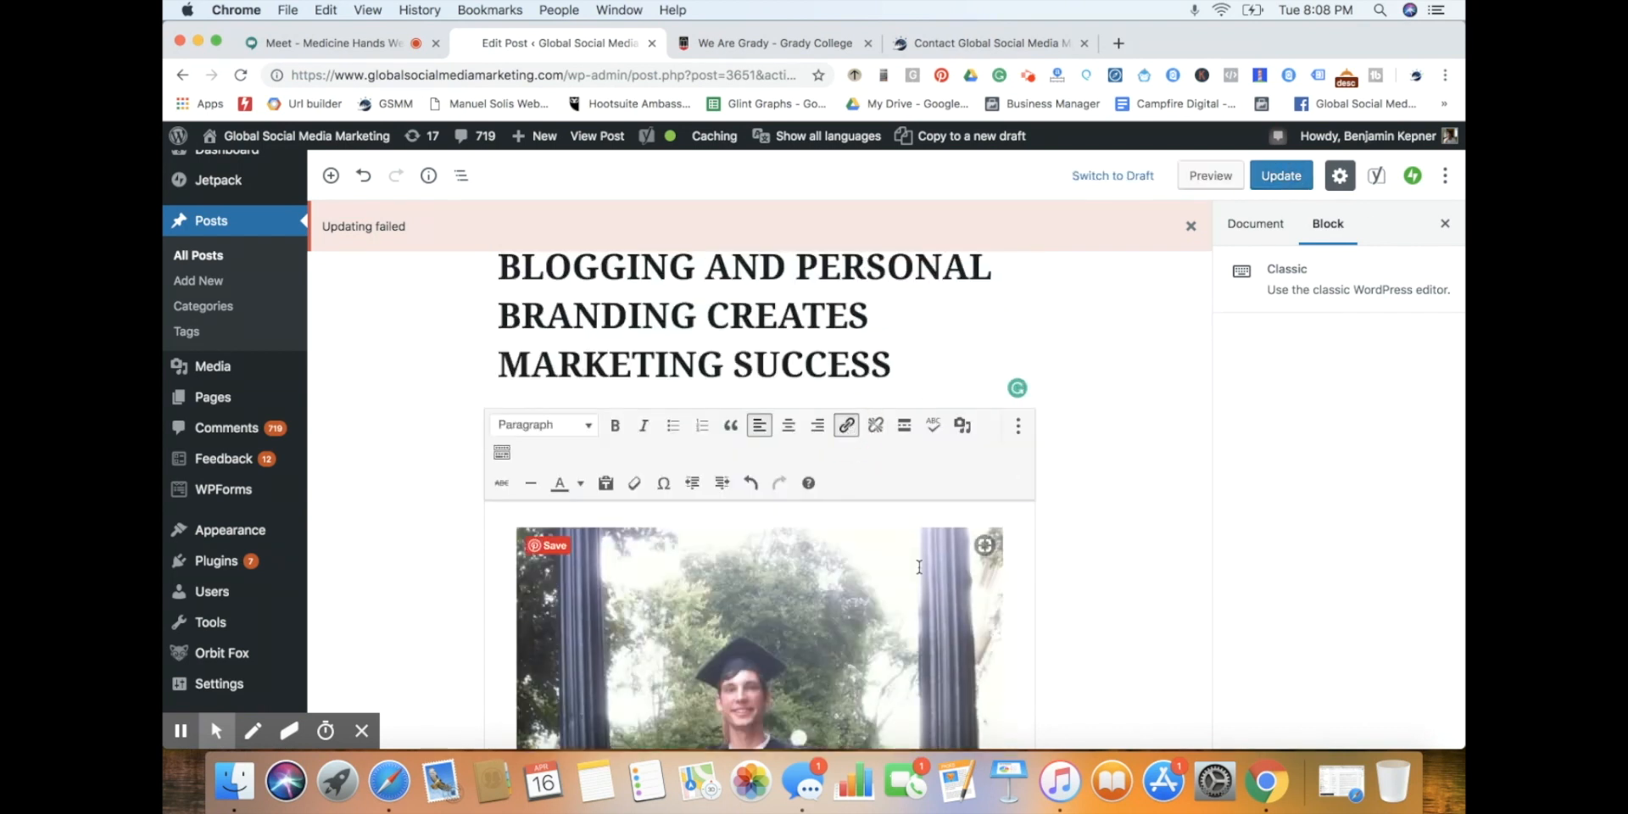
scroll(920, 567, down, 10)
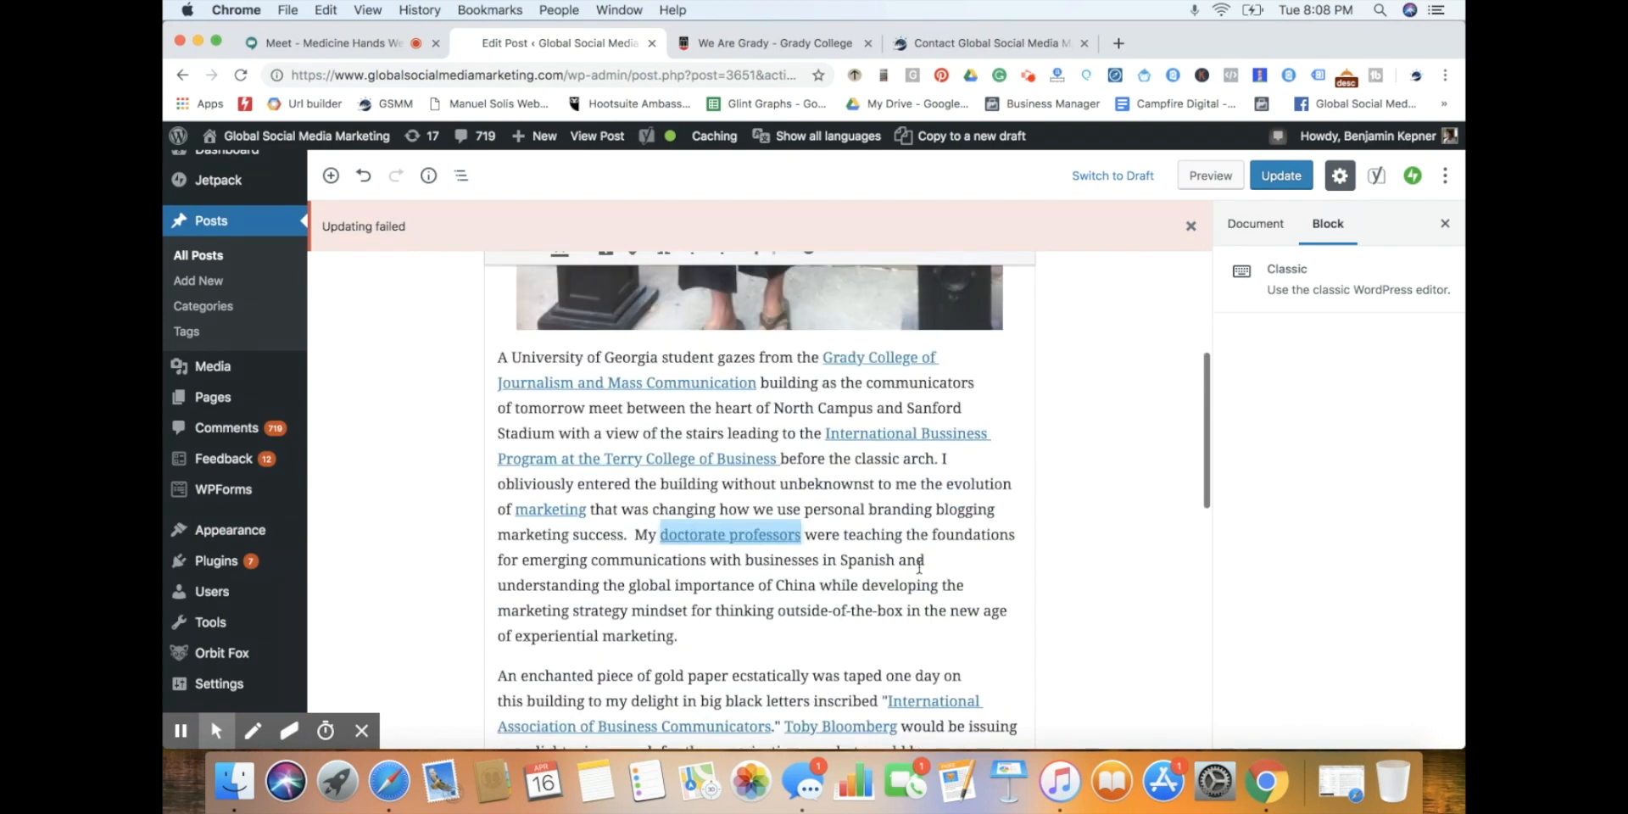
click(753, 520)
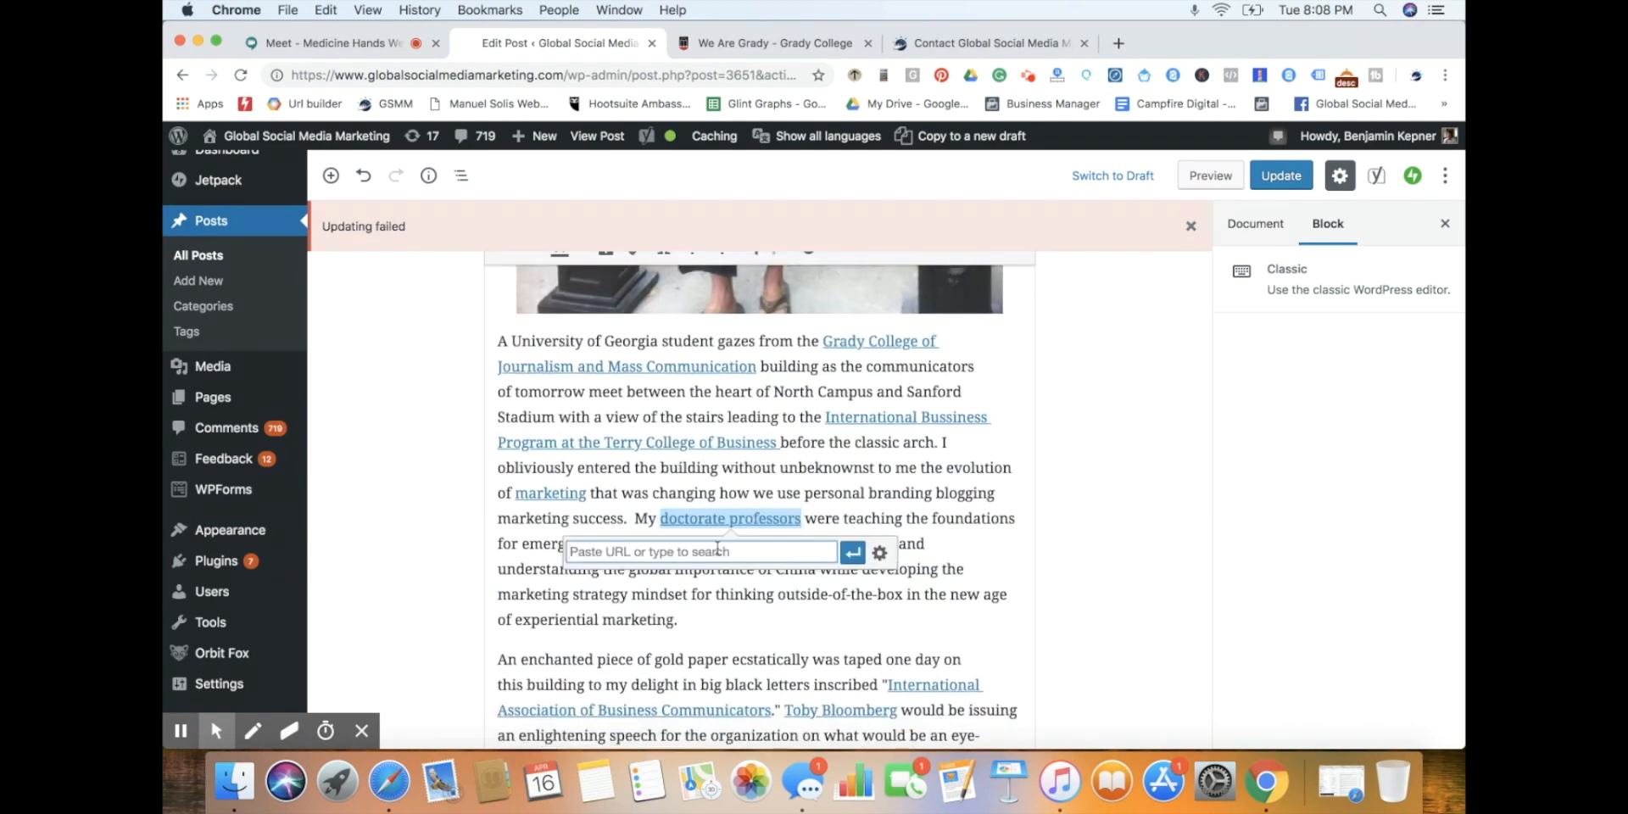
text(www)
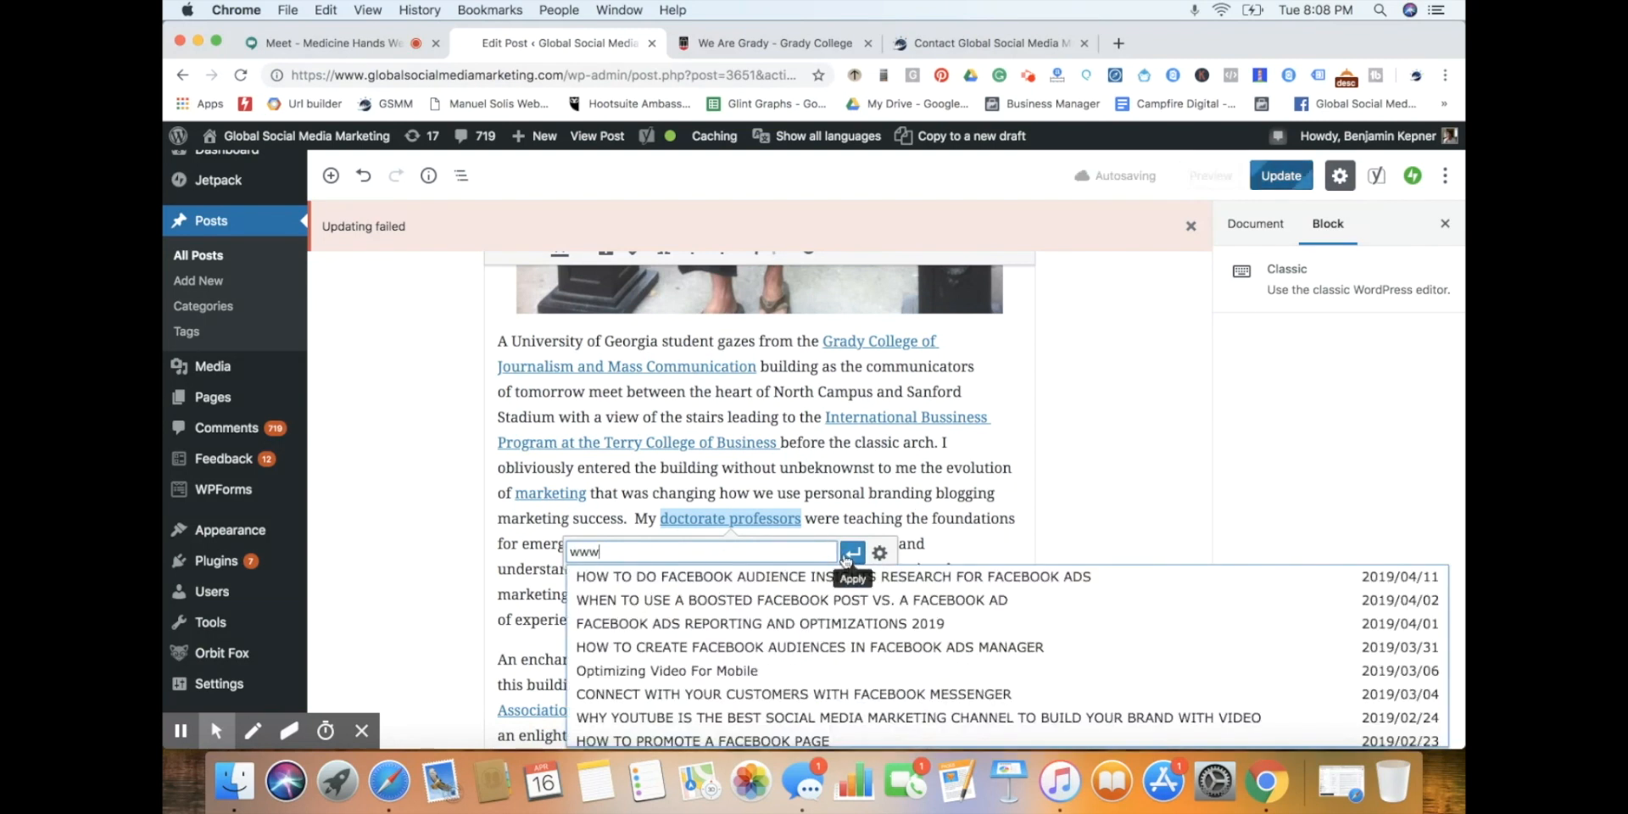
click(766, 449)
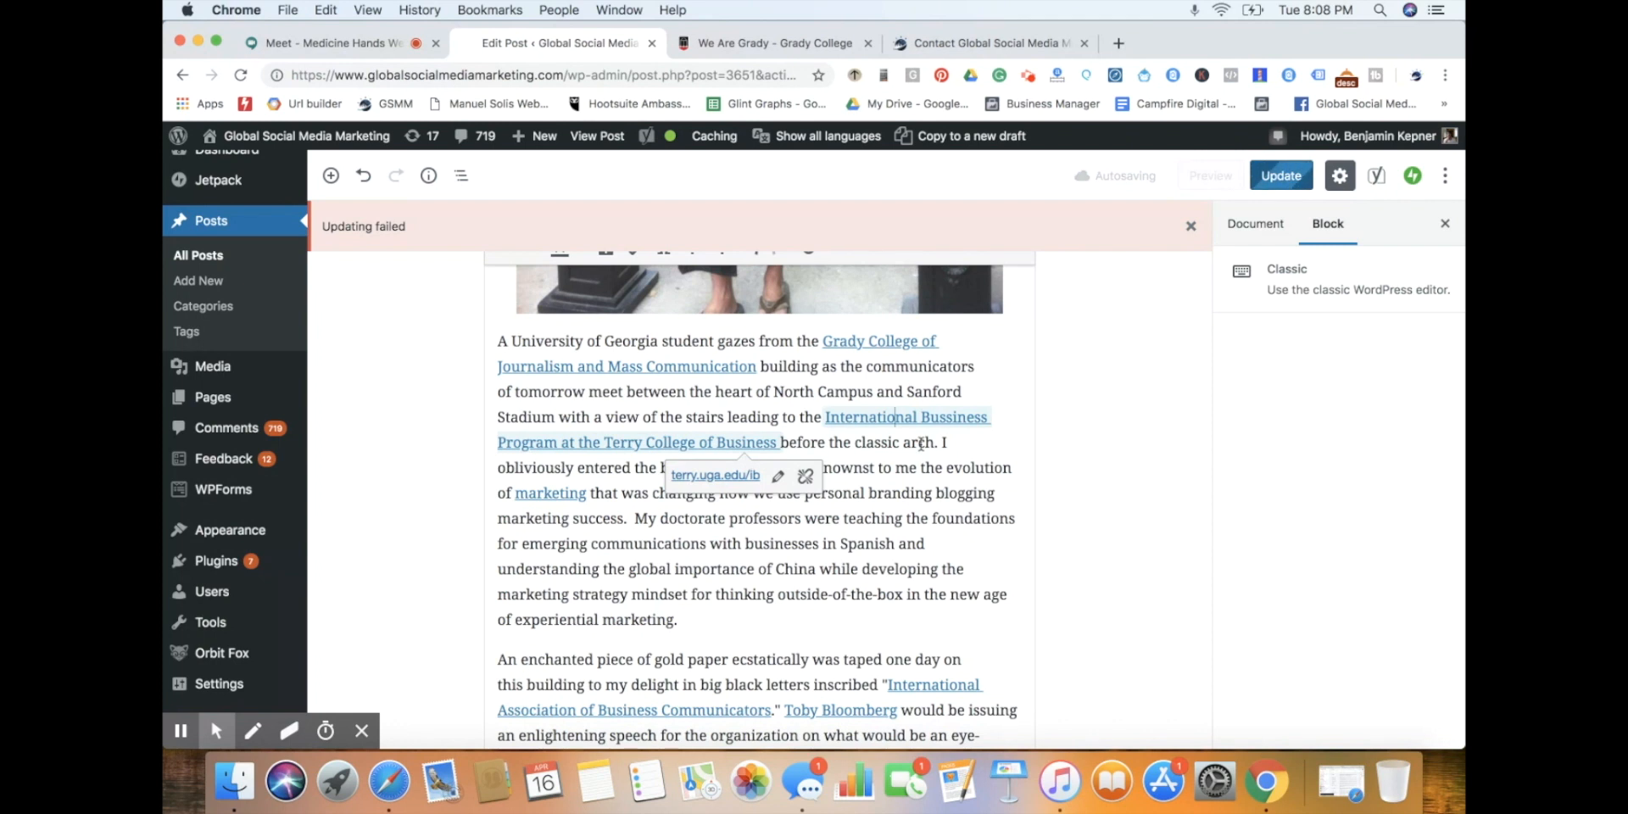
click(879, 543)
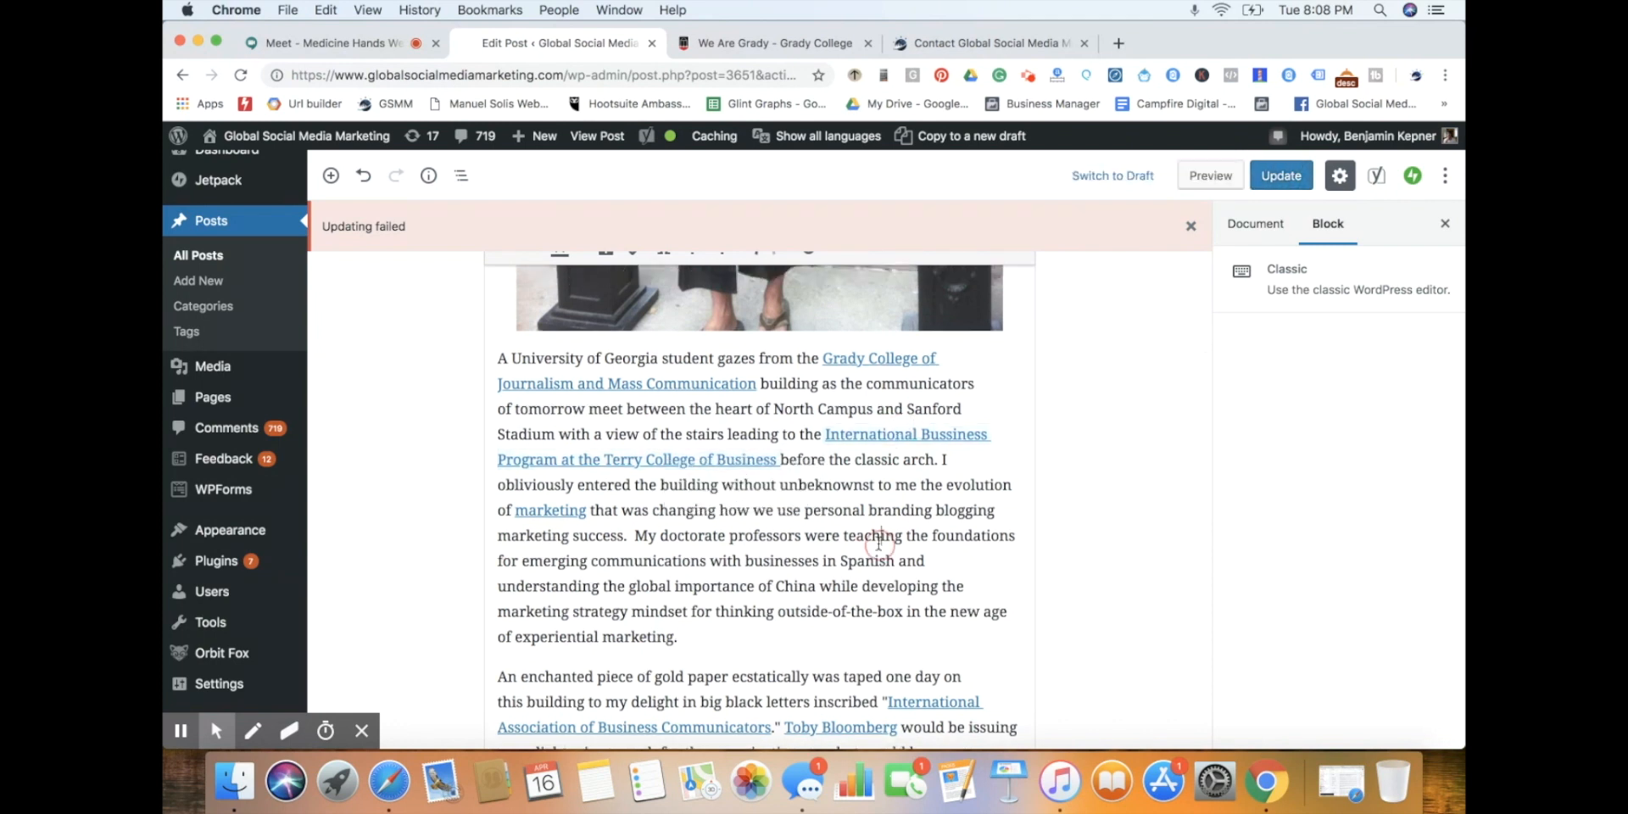
- Dismiss the failed-update notice and update the "Blogging and Personal Branding Creates Marketing Success" post
scroll(904, 532, up, 10)
scroll(904, 532, up, 1)
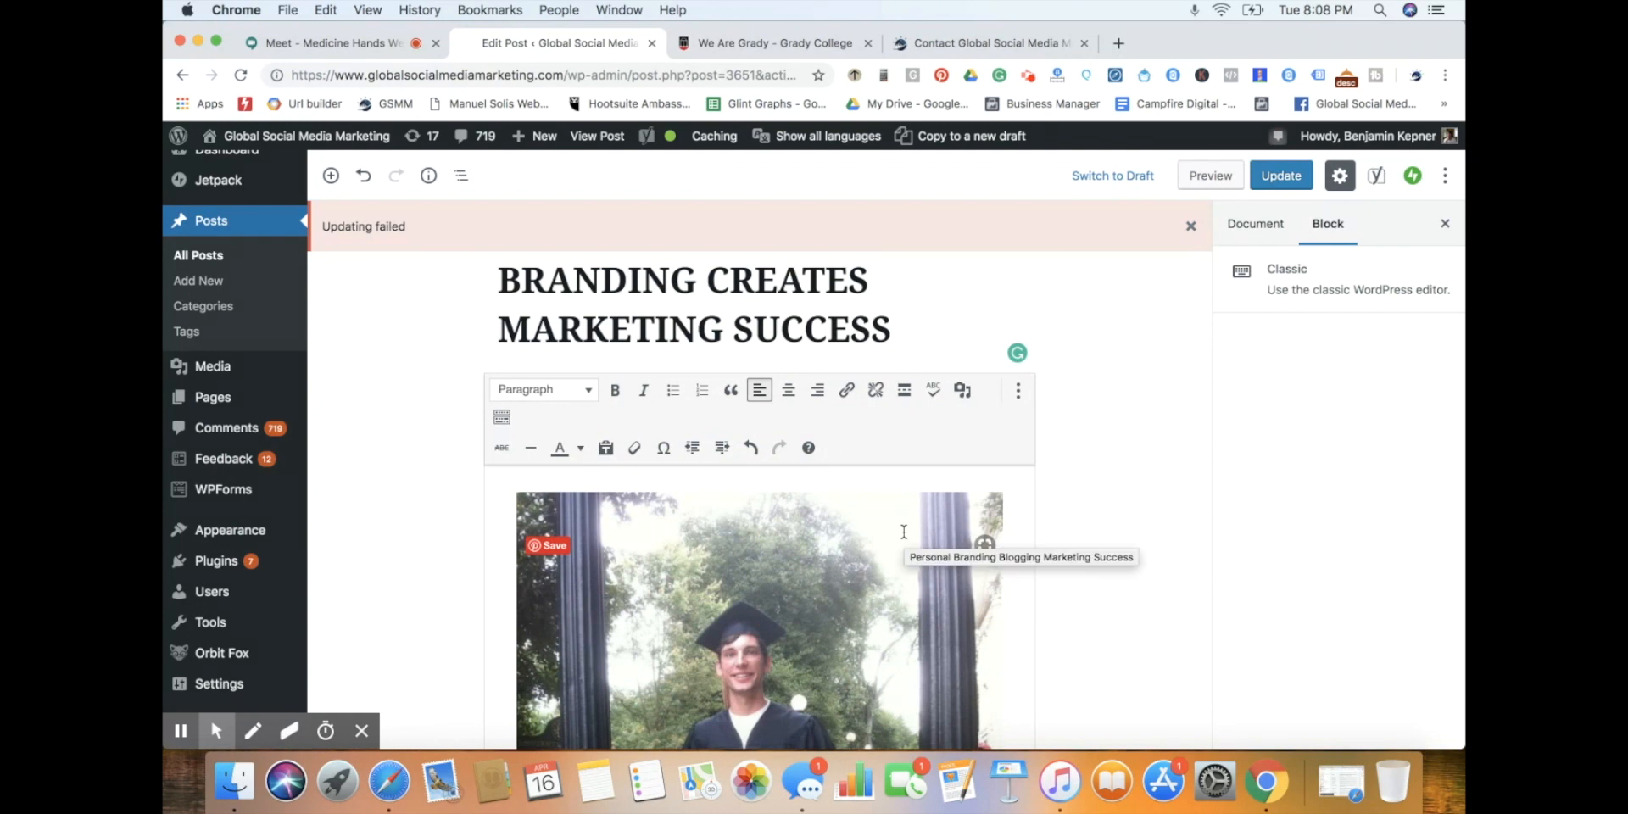
click(1190, 226)
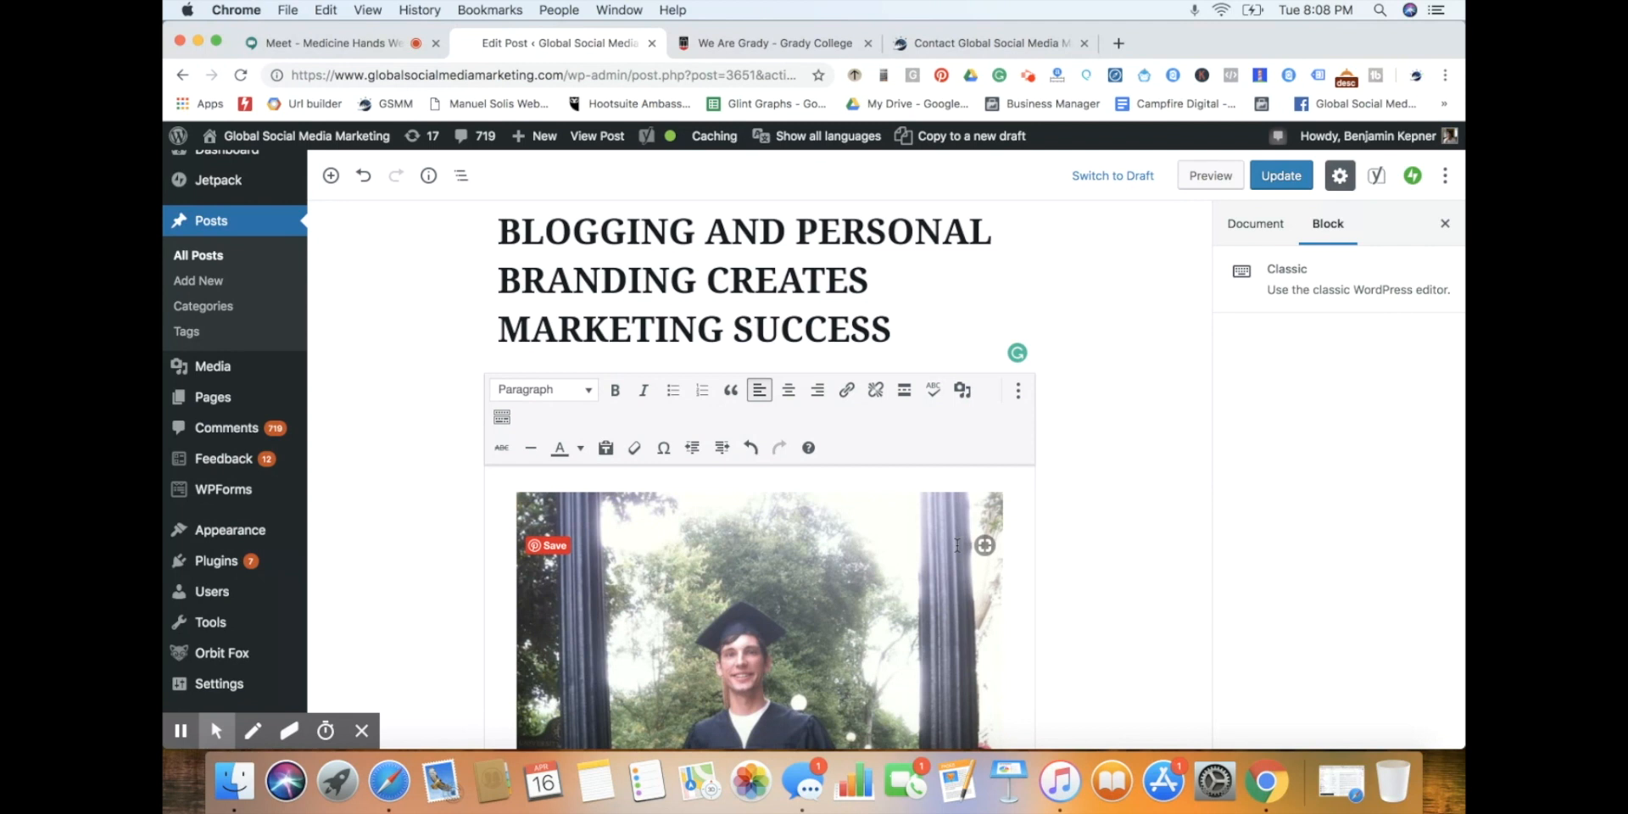
scroll(958, 545, down, 10)
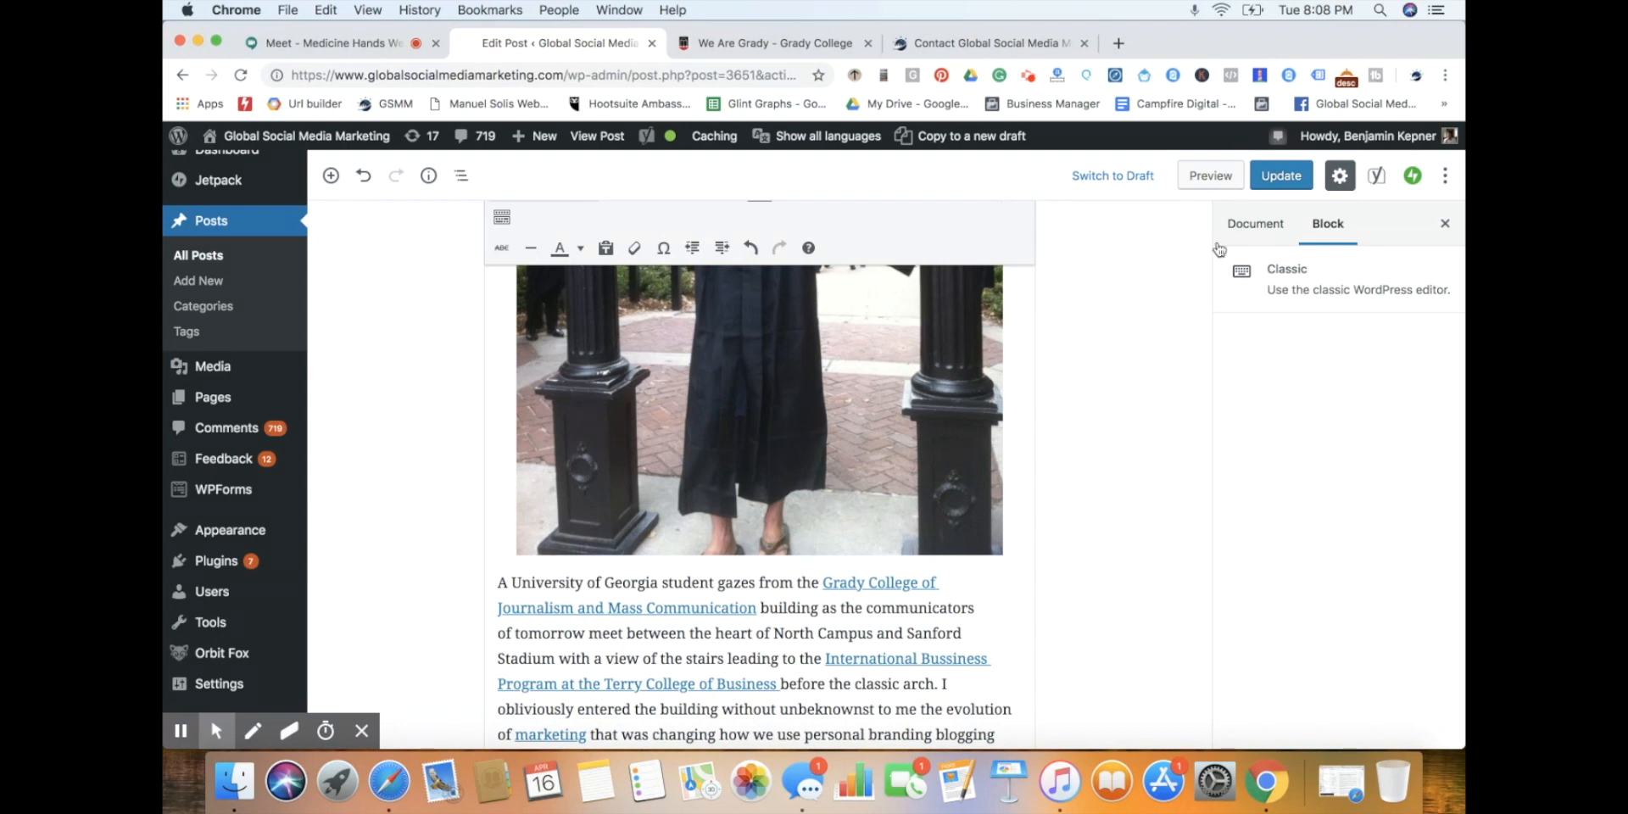
click(1306, 175)
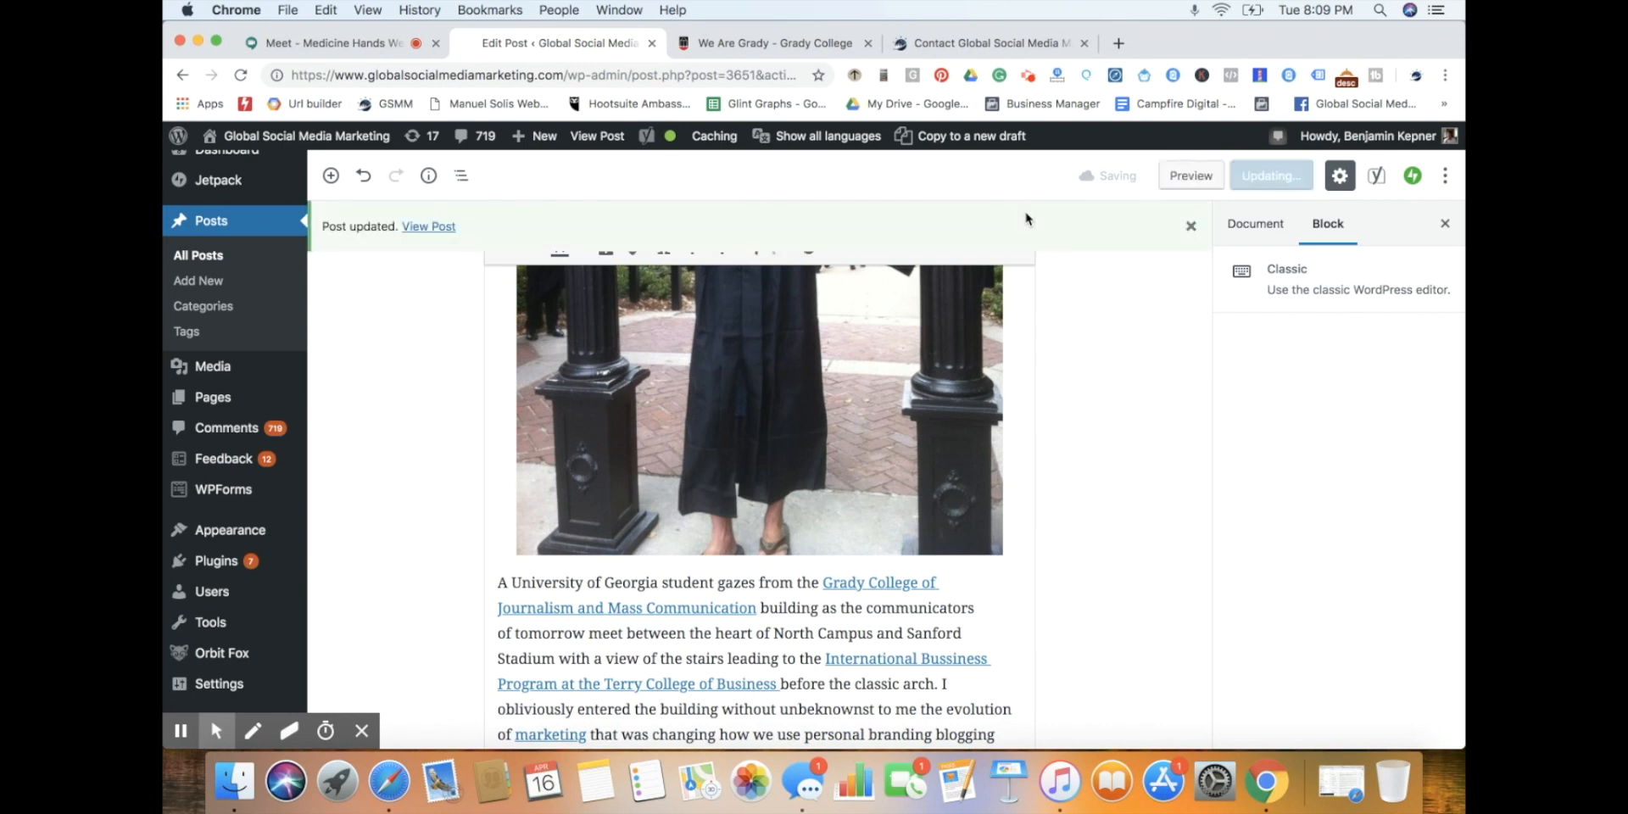
- View the published post, look over its text, video and slideshow, and return to the post editor, dismissing the disk-space notification
click(447, 233)
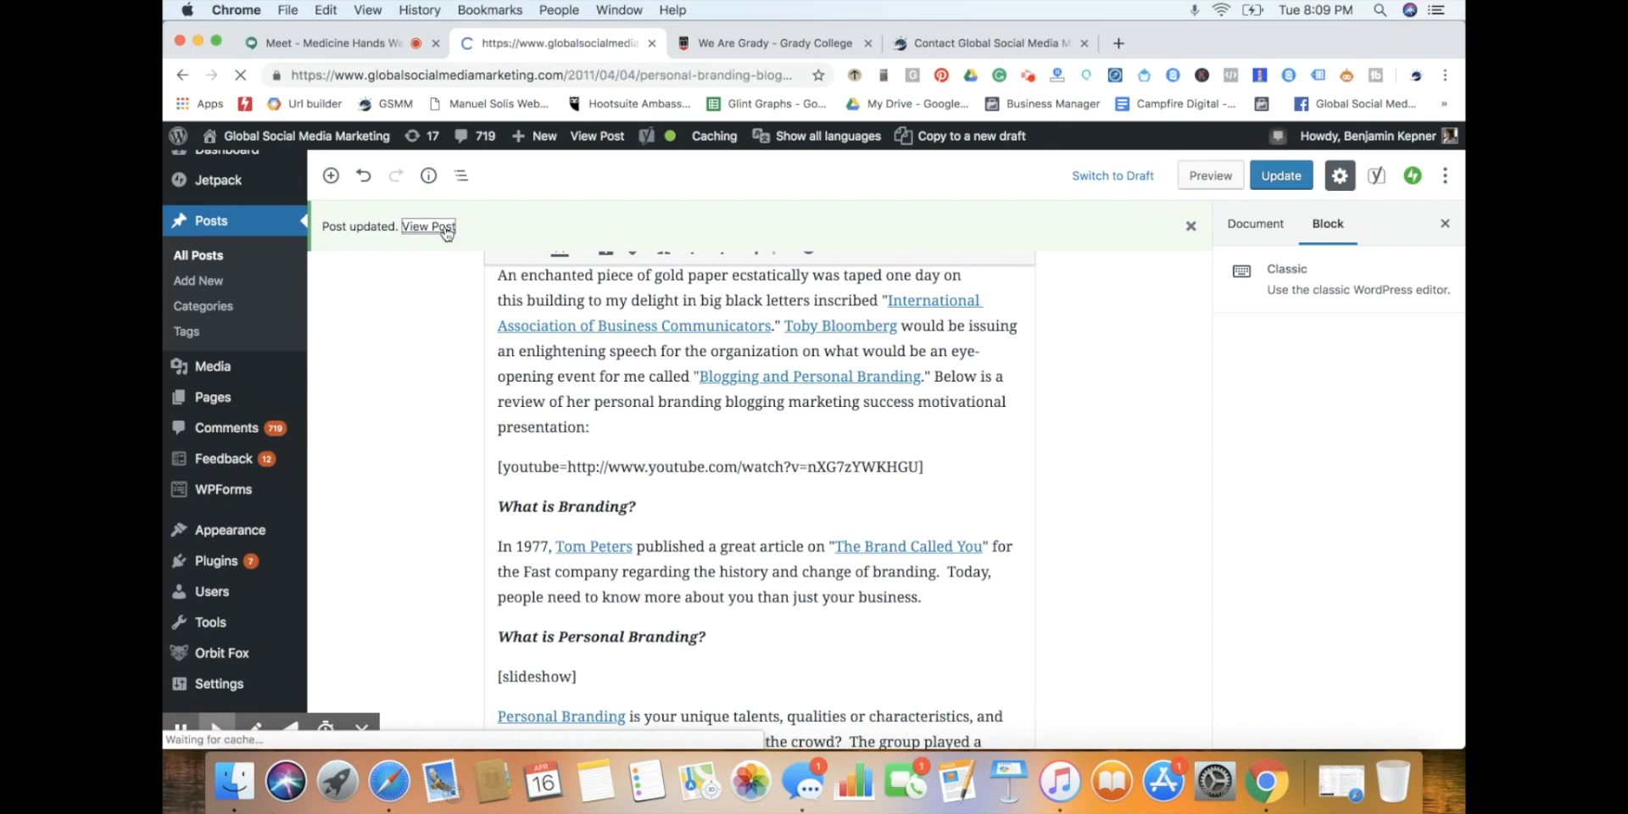
scroll(447, 233, down, 5)
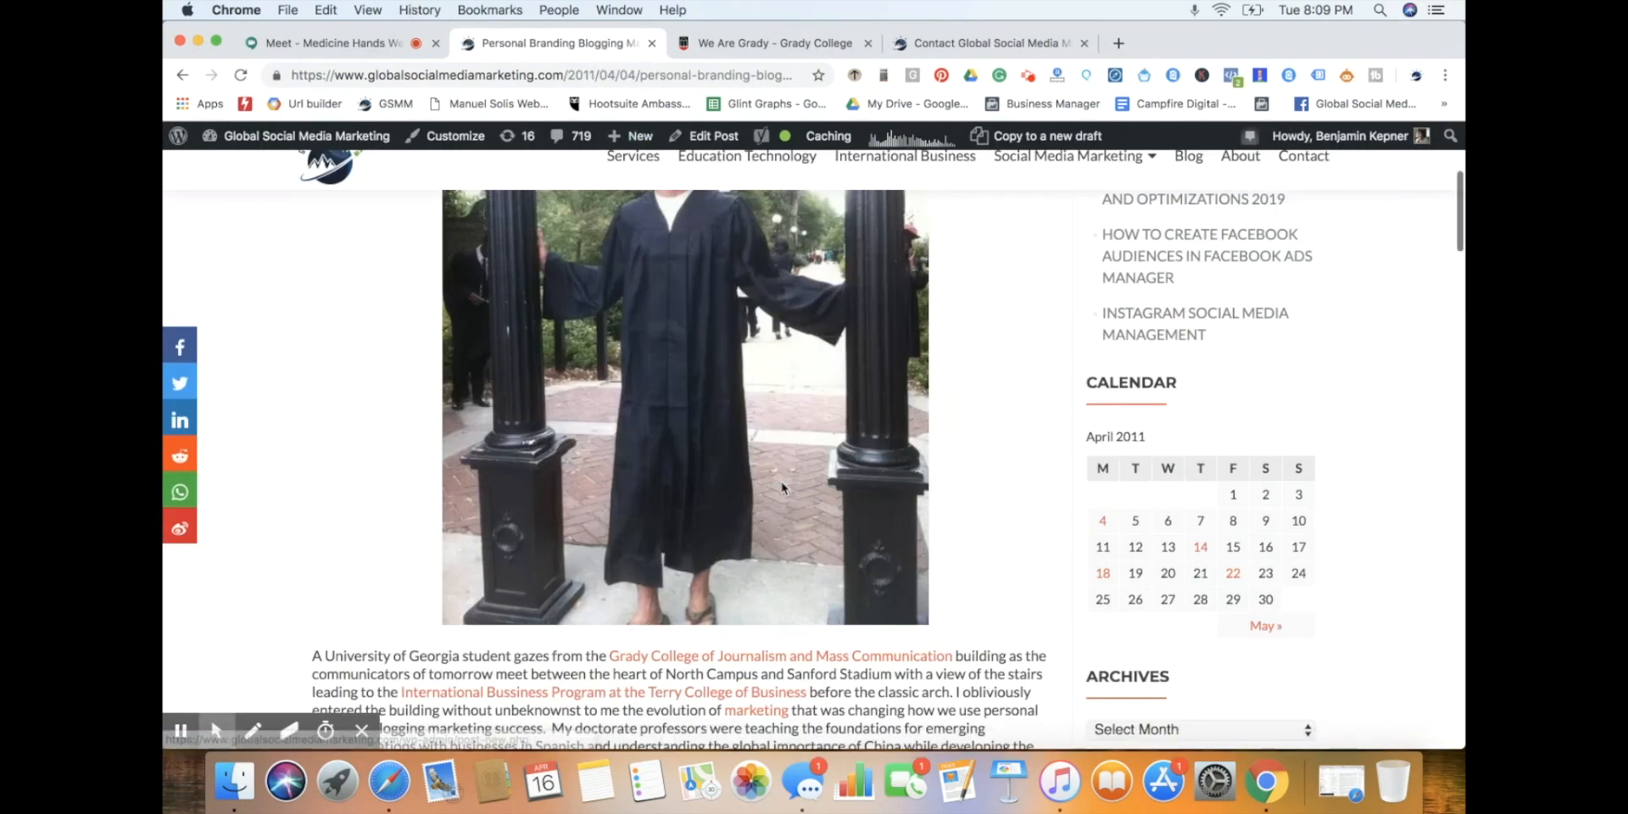
scroll(781, 472, down, 12)
scroll(781, 472, down, 4)
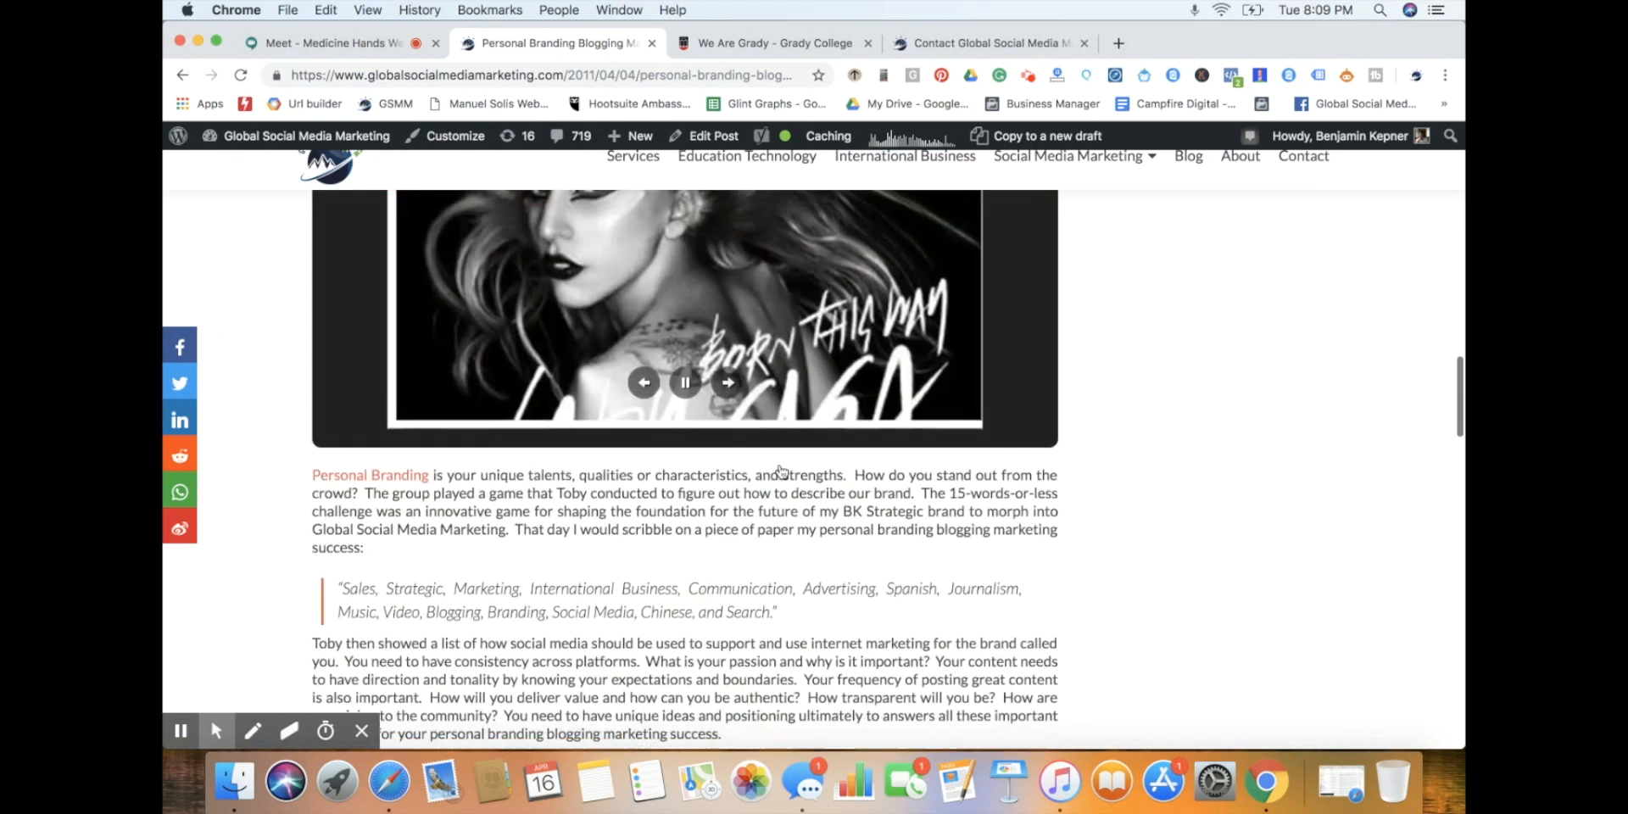
scroll(781, 471, up, 4)
click(183, 74)
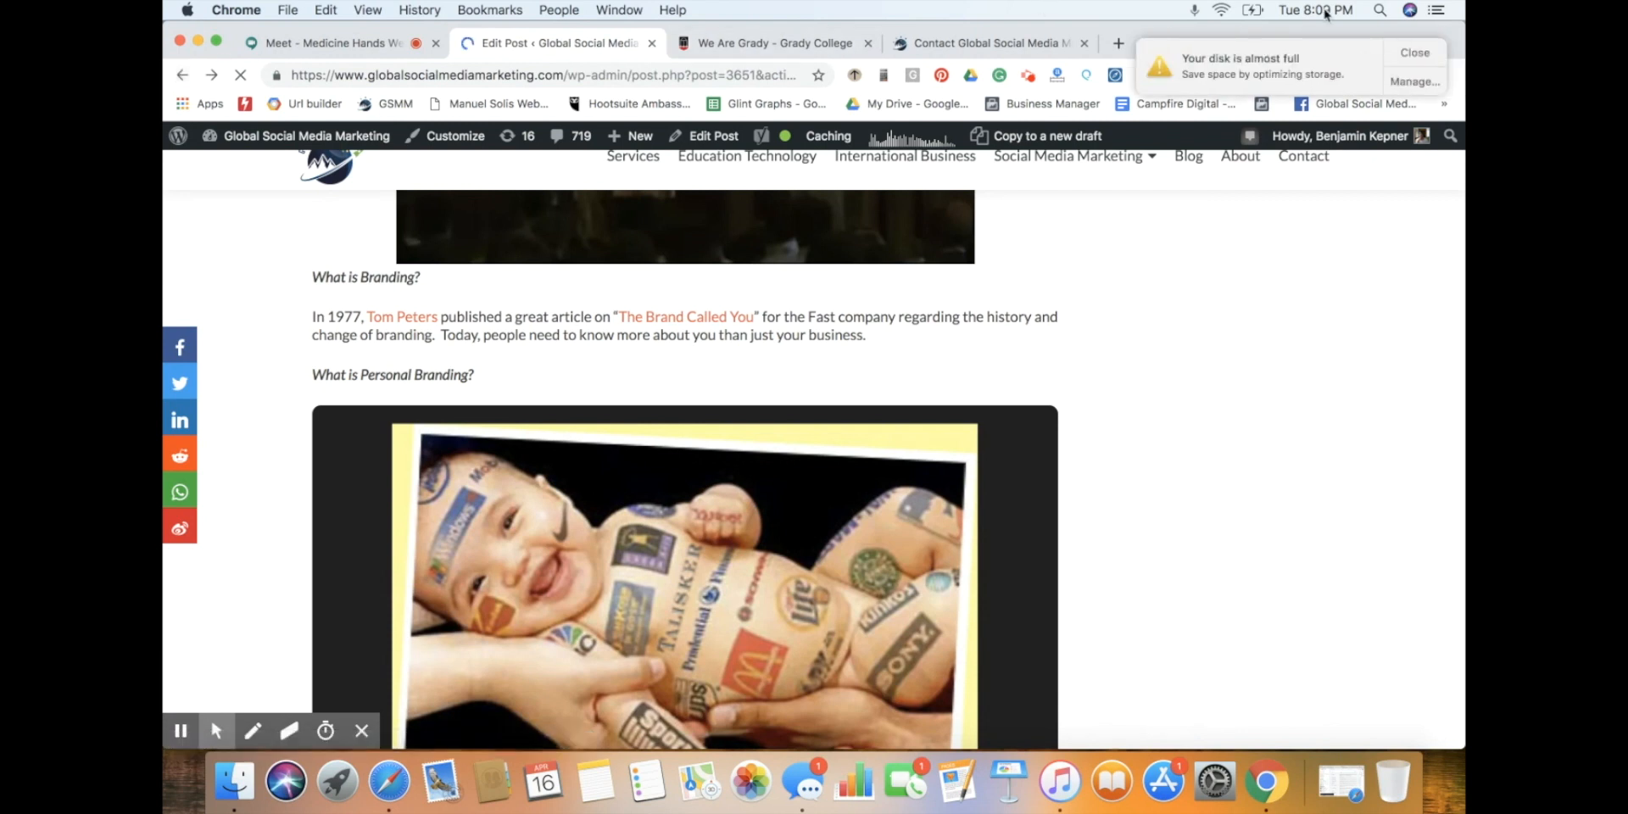
click(1414, 64)
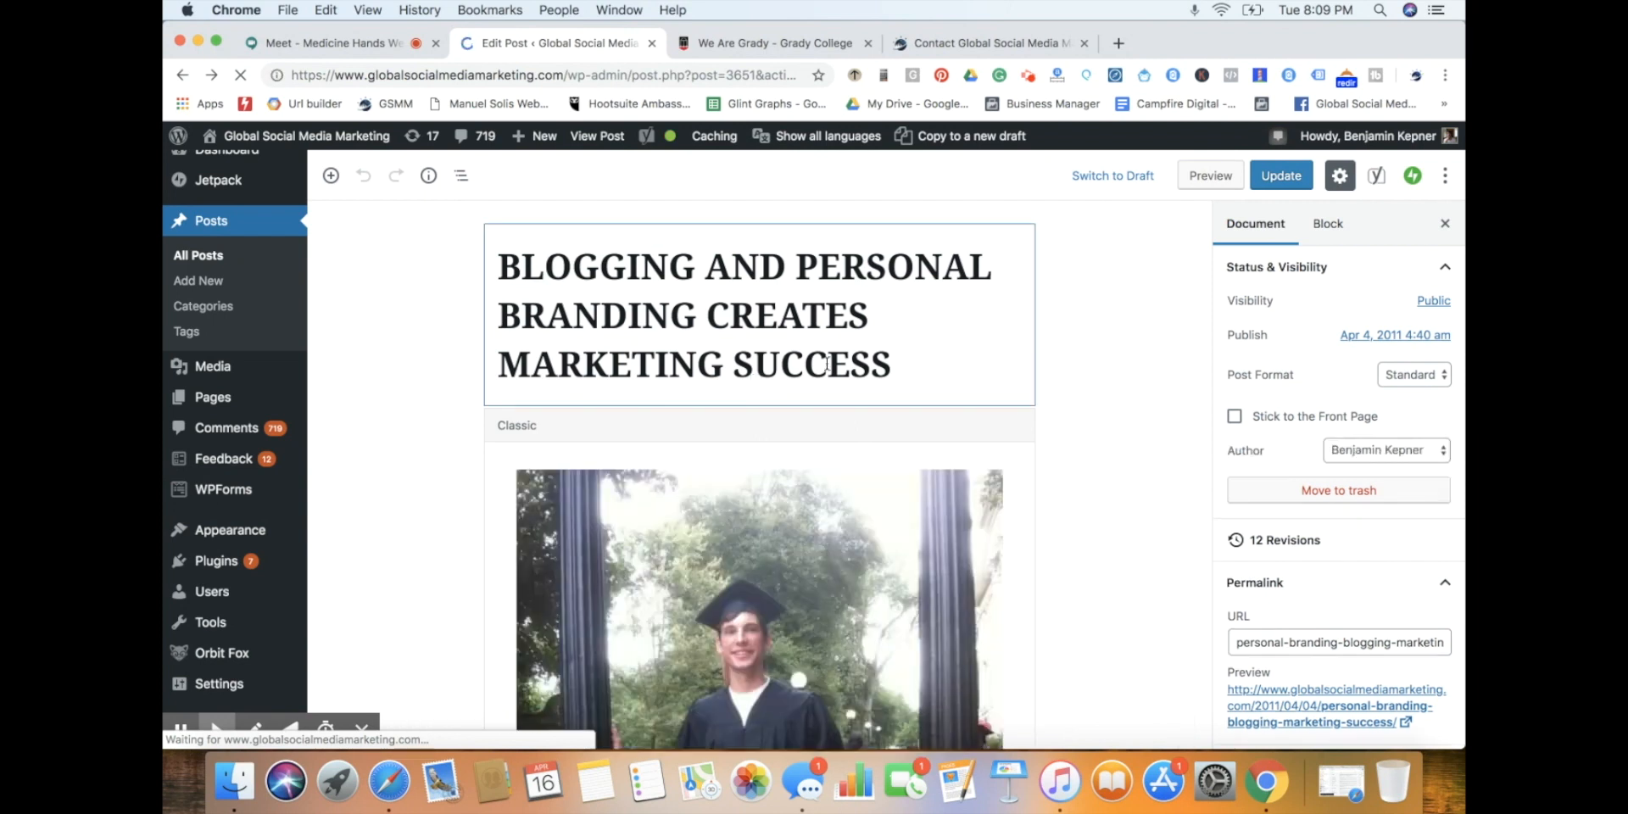
- Highlight the "What is Personal Branding?" heading and the [slideshow] shortcode in the post body
scroll(806, 501, down, 4)
scroll(802, 134, down, 3)
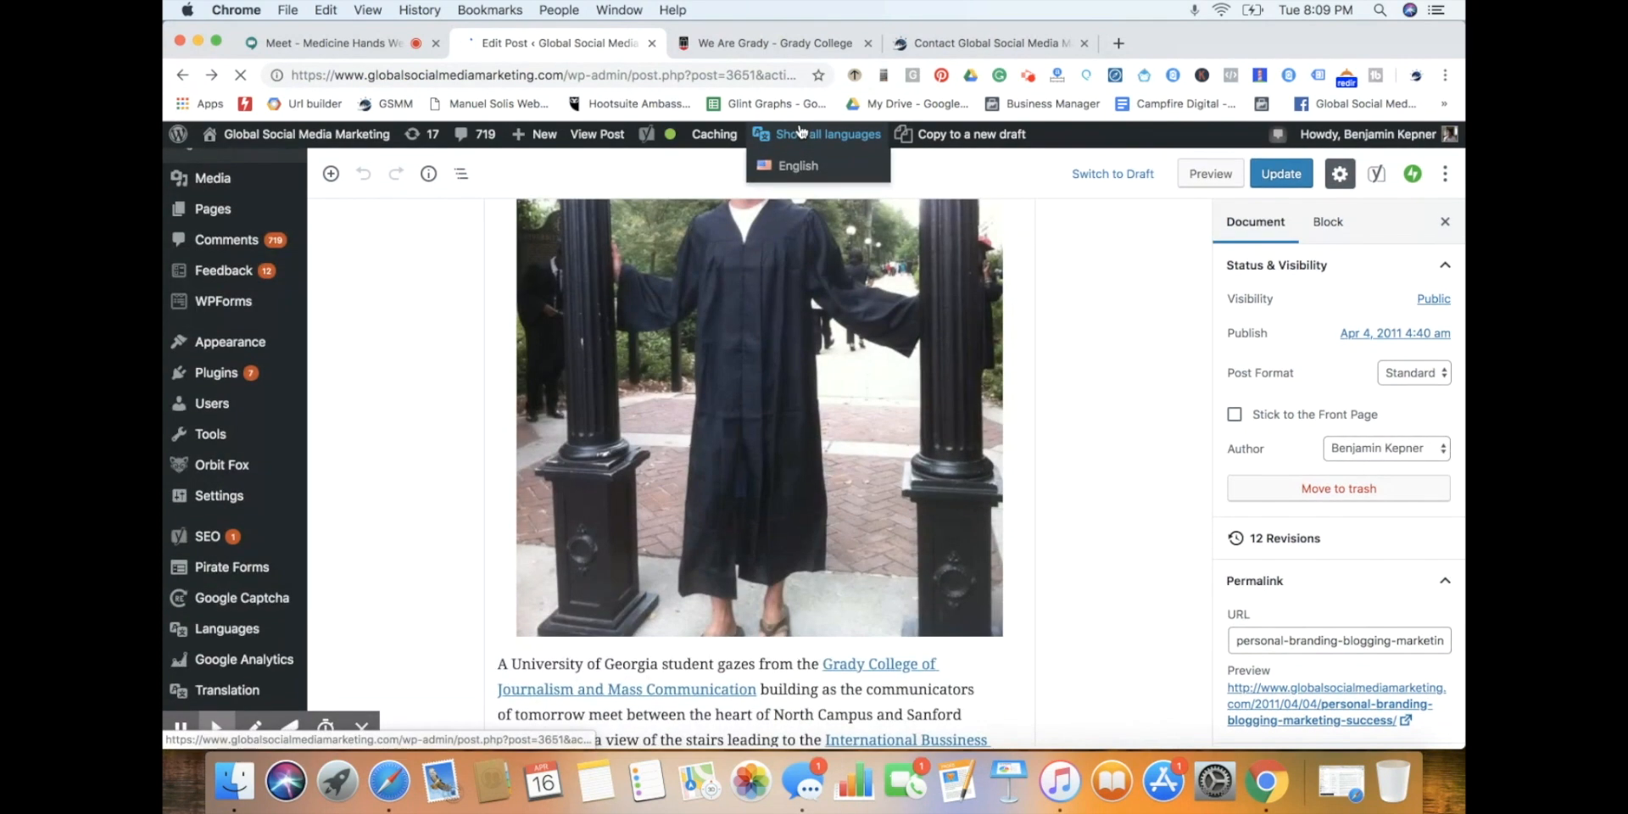
scroll(868, 563, down, 15)
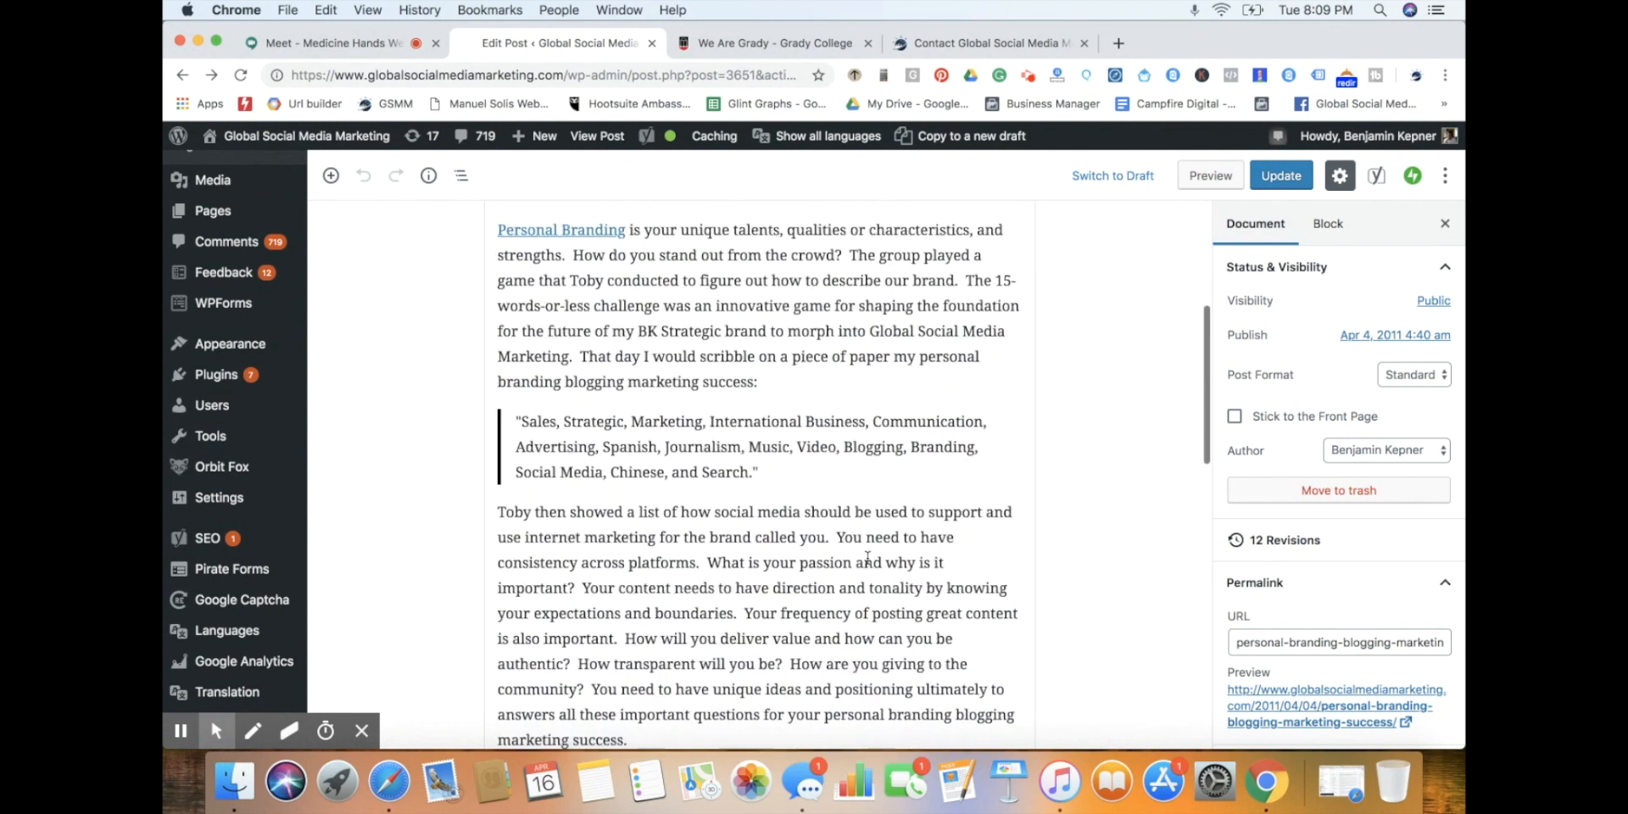
scroll(867, 559, up, 3)
scroll(555, 388, up, 1)
triple_click(556, 394)
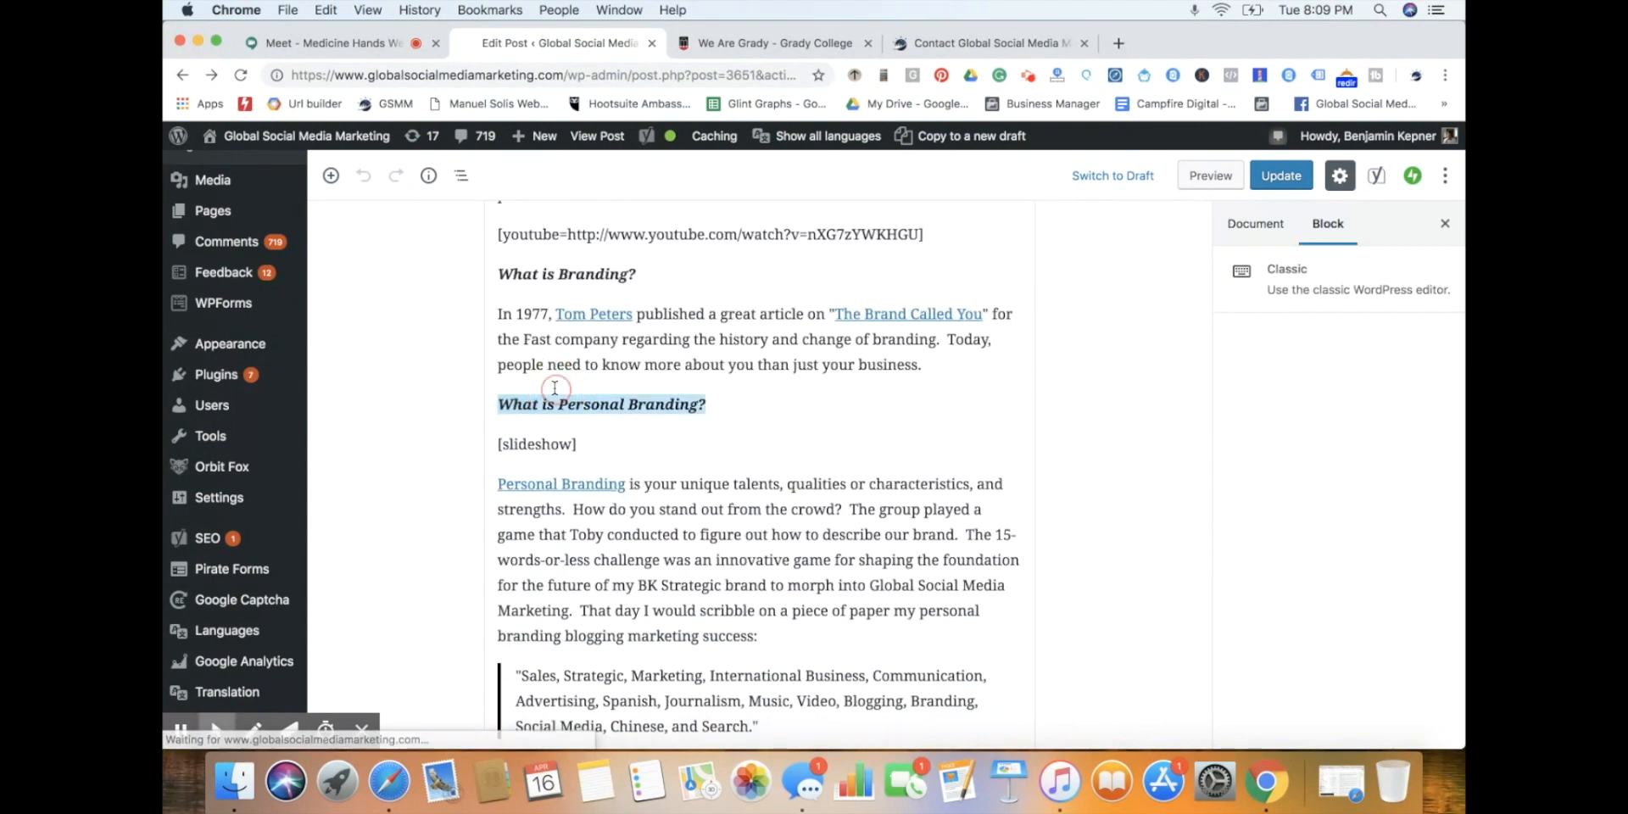
triple_click(564, 446)
scroll(698, 473, down, 1)
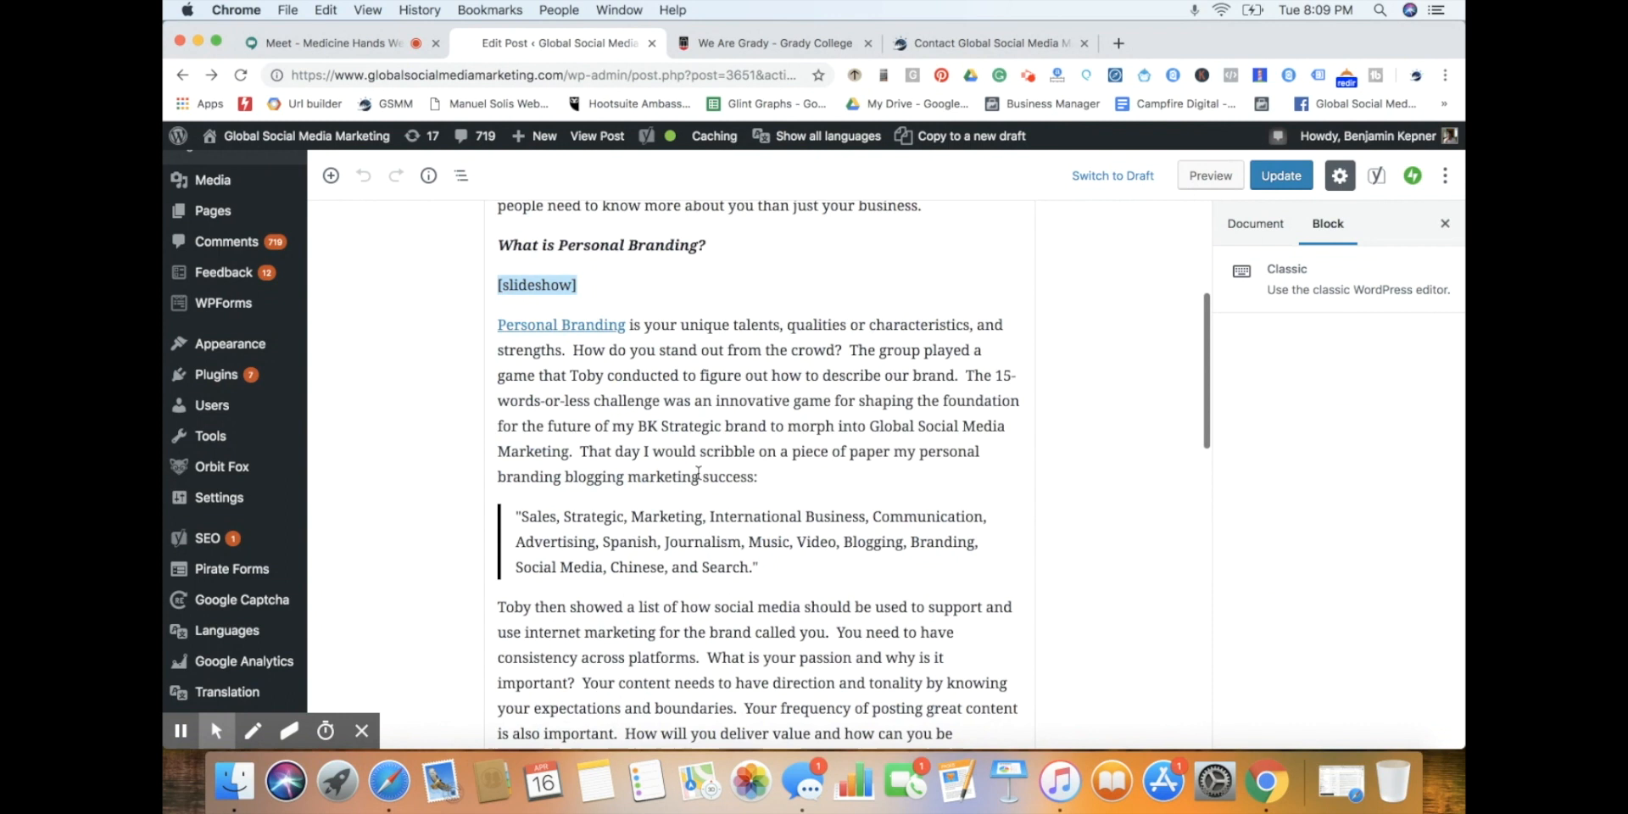
- Highlight the "Sales, Strategic, Marketing" quote and the line "And there is no one right way" under Final Thought
scroll(711, 458, down, 3)
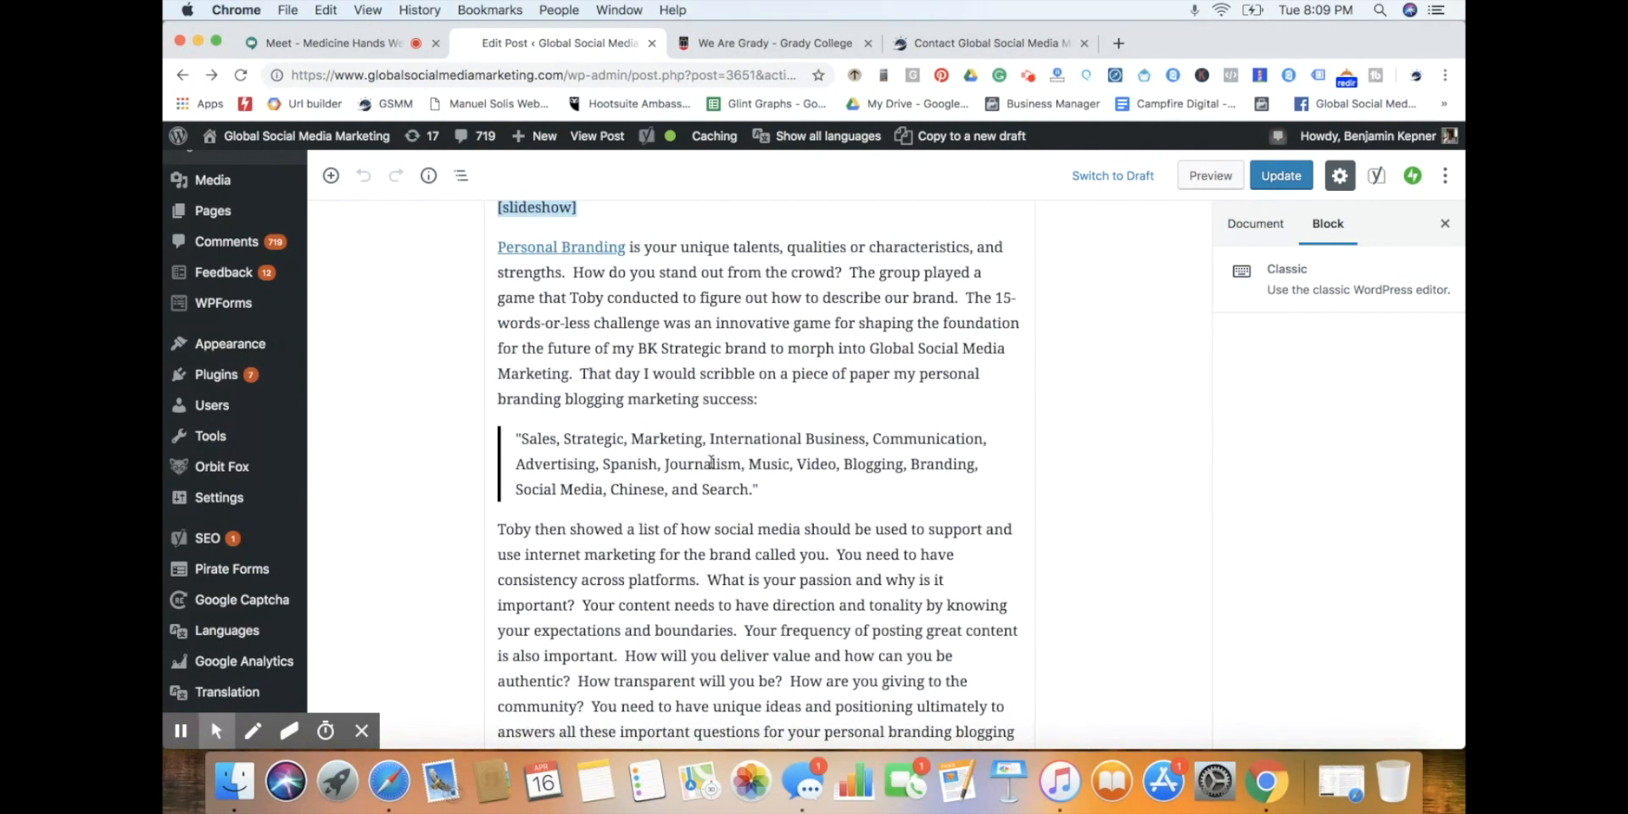
triple_click(711, 462)
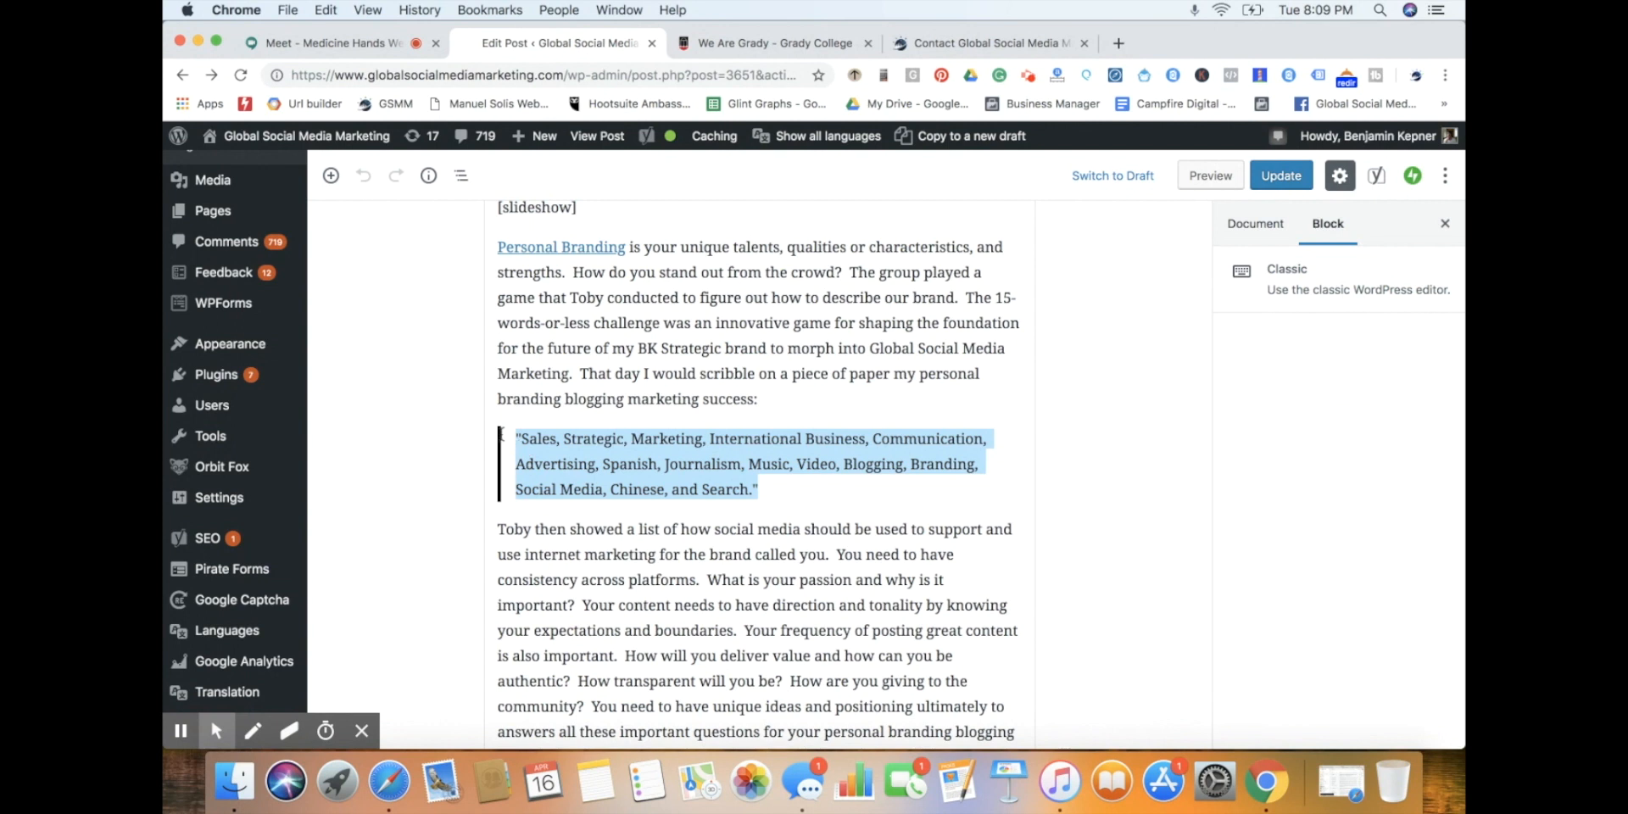
scroll(704, 547, down, 5)
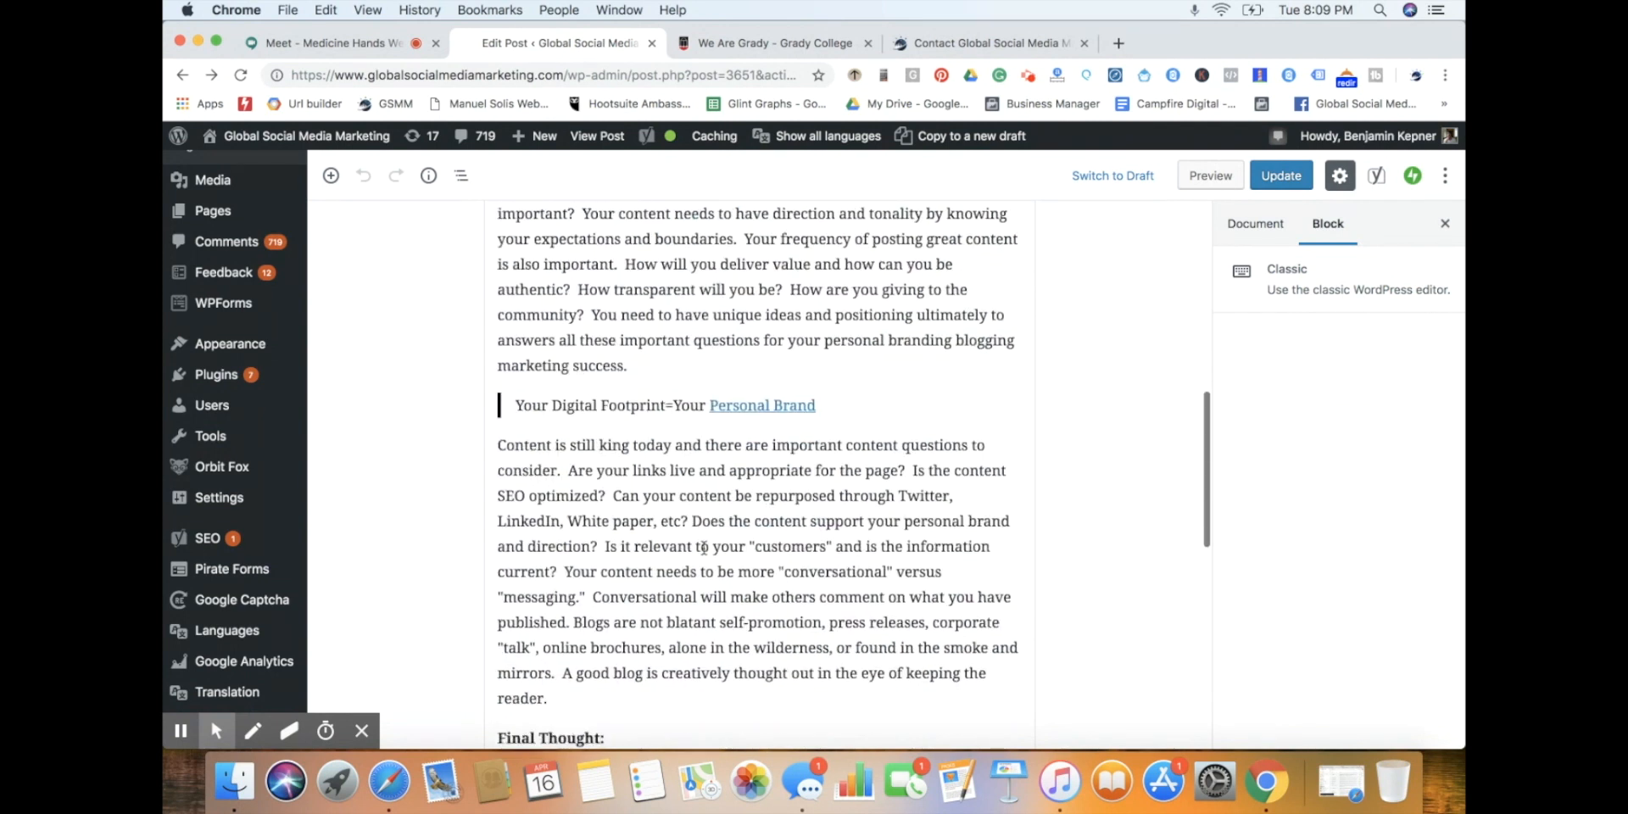
scroll(704, 547, down, 5)
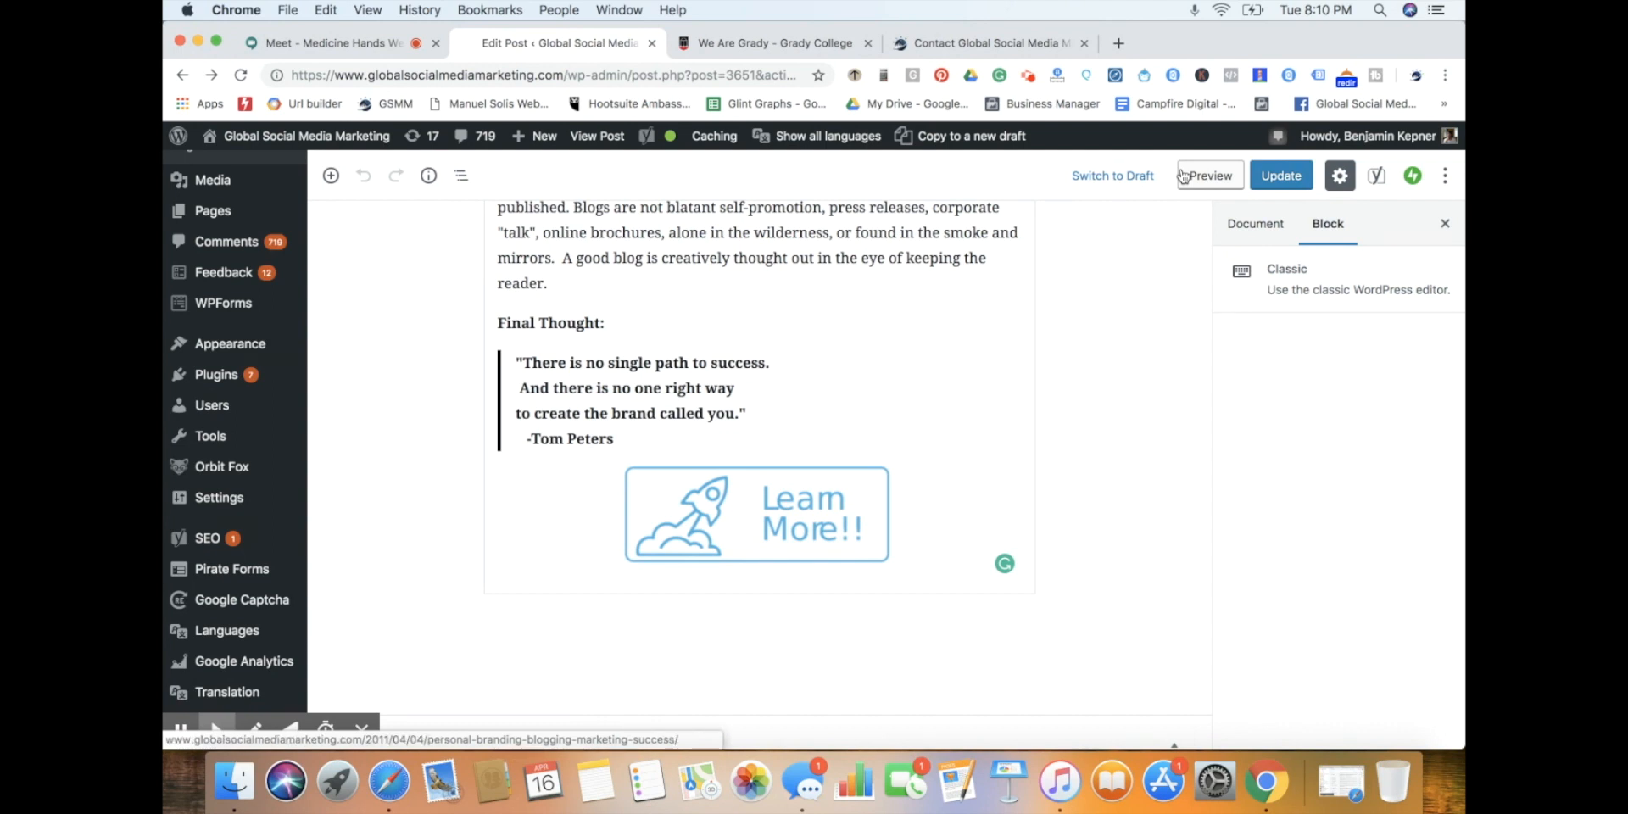
triple_click(621, 392)
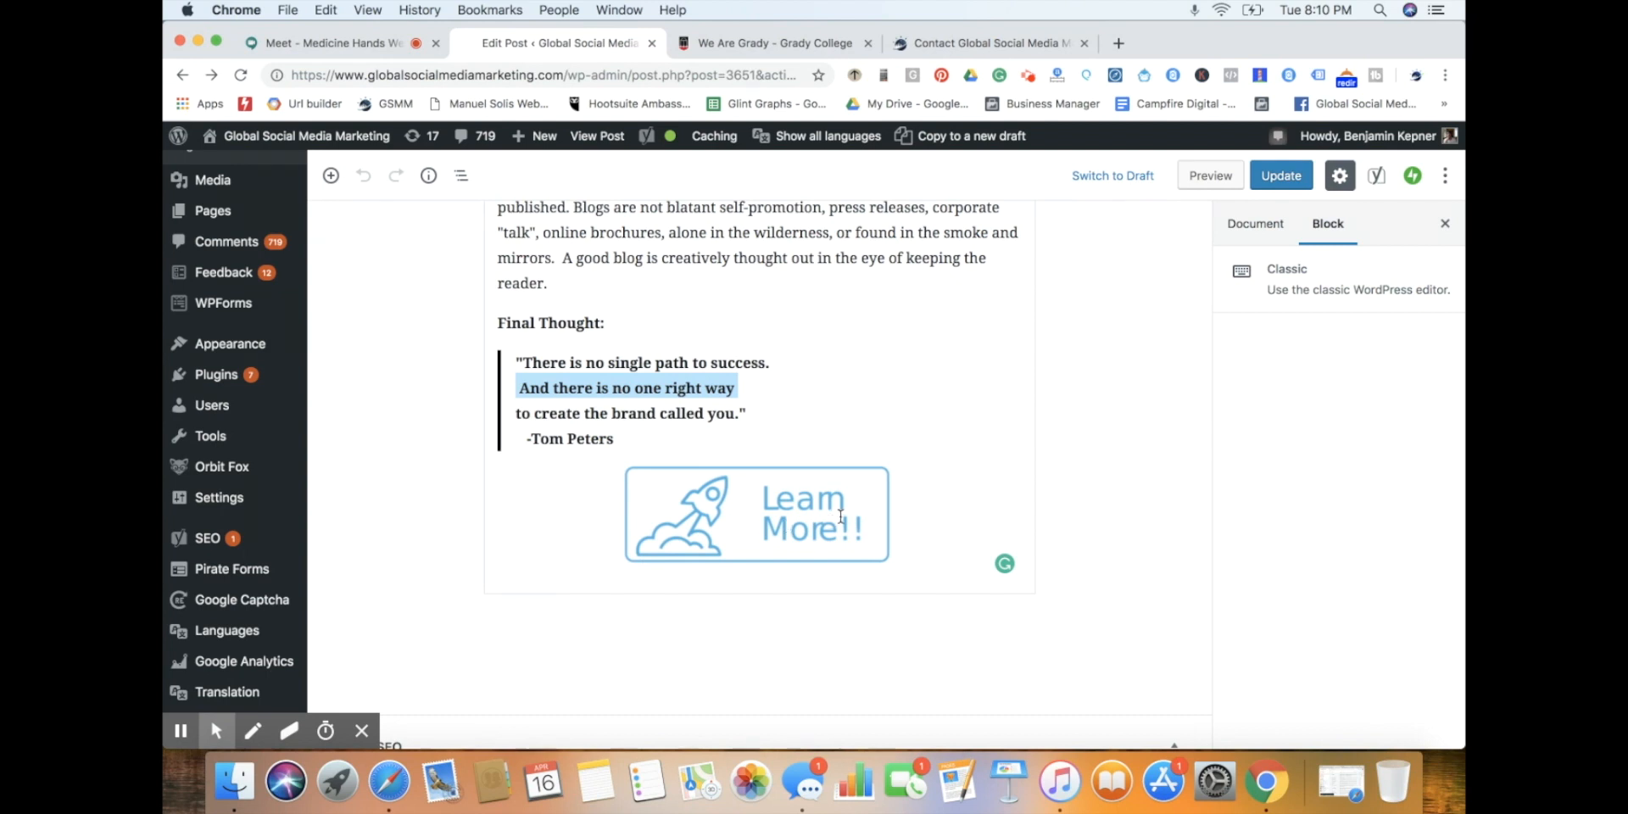
- Show the text color palette without choosing a color, and select the graduation photo at the start of the post
scroll(800, 413, up, 15)
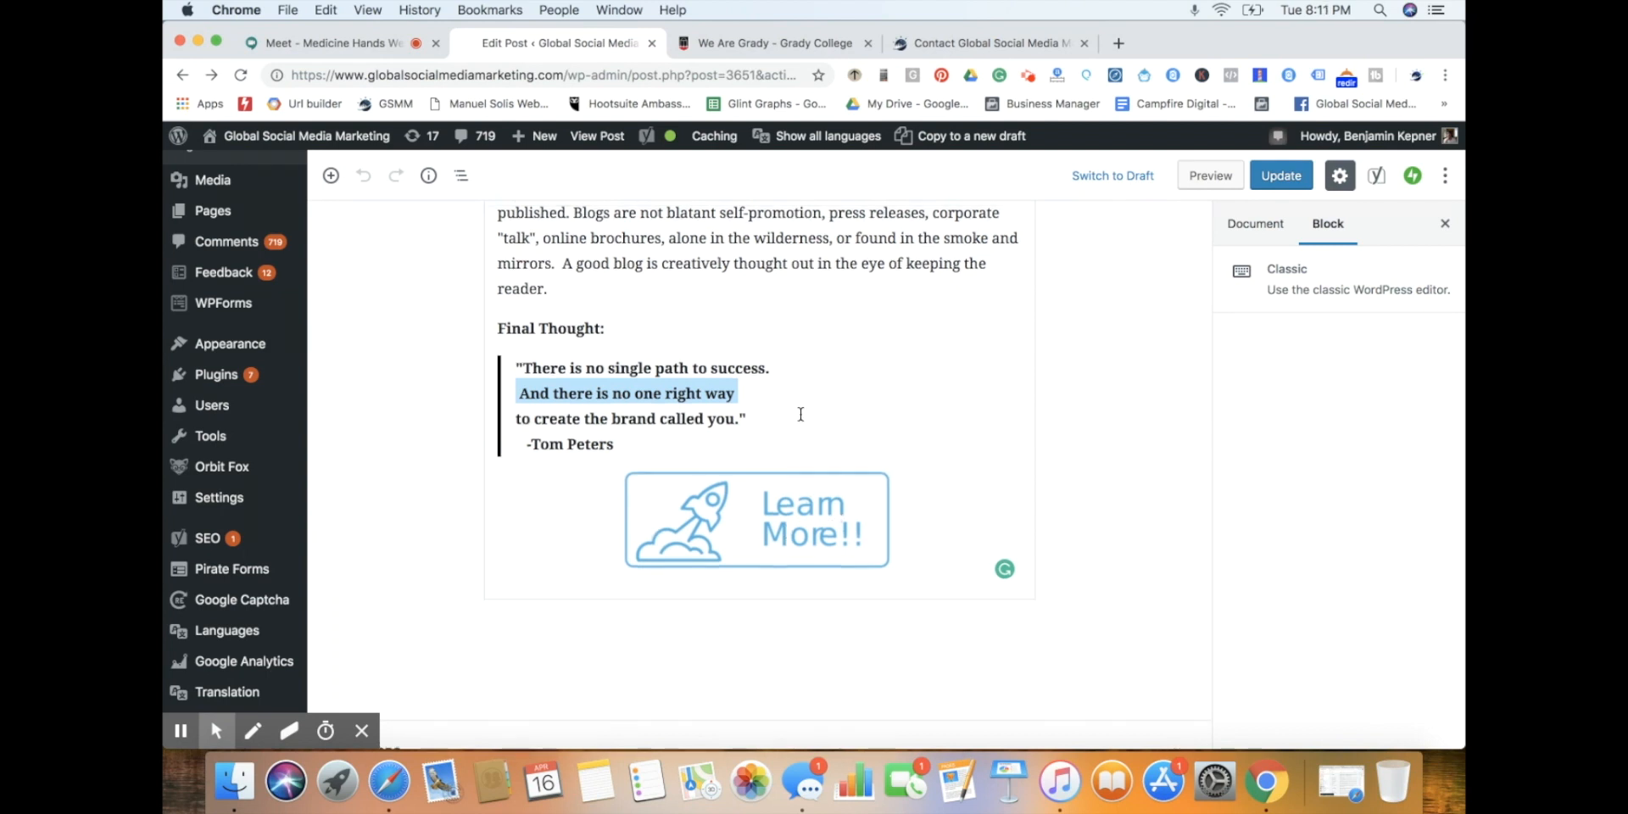
scroll(800, 413, up, 5)
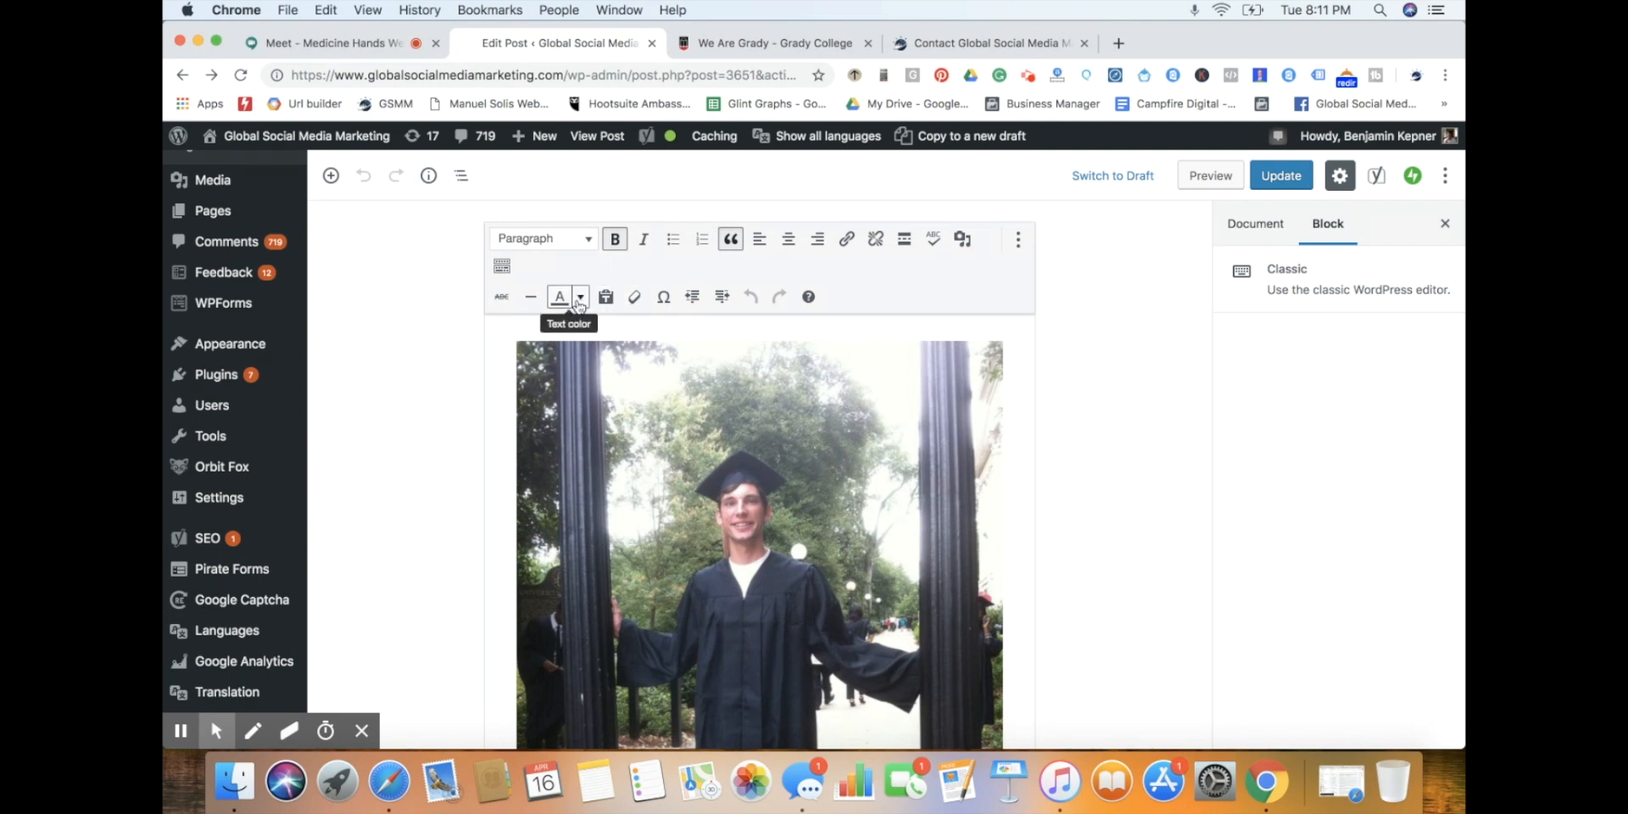
click(579, 301)
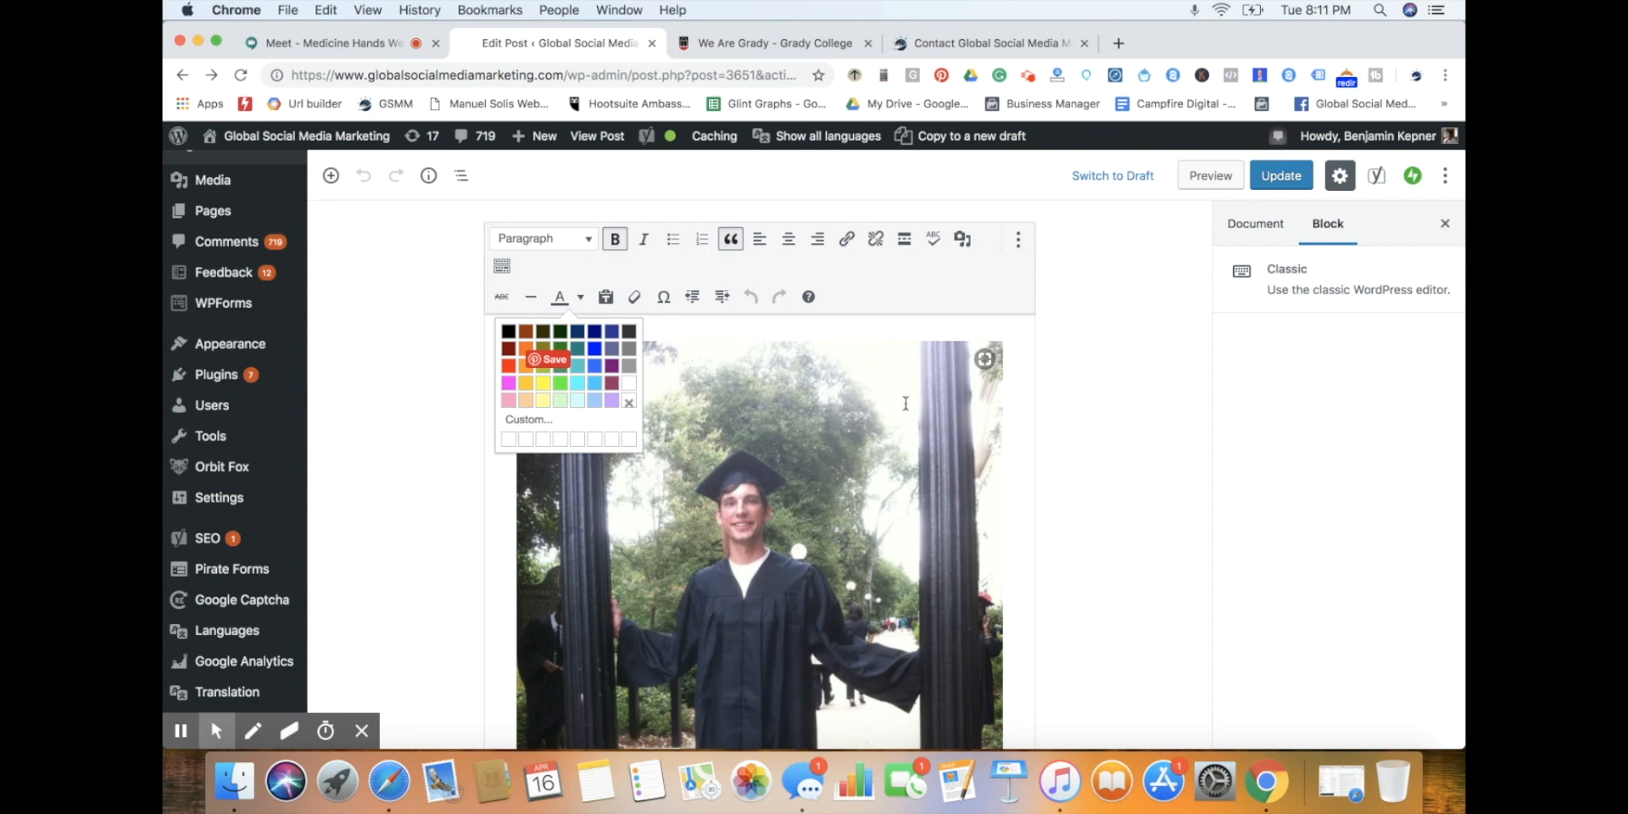
click(906, 403)
click(1071, 475)
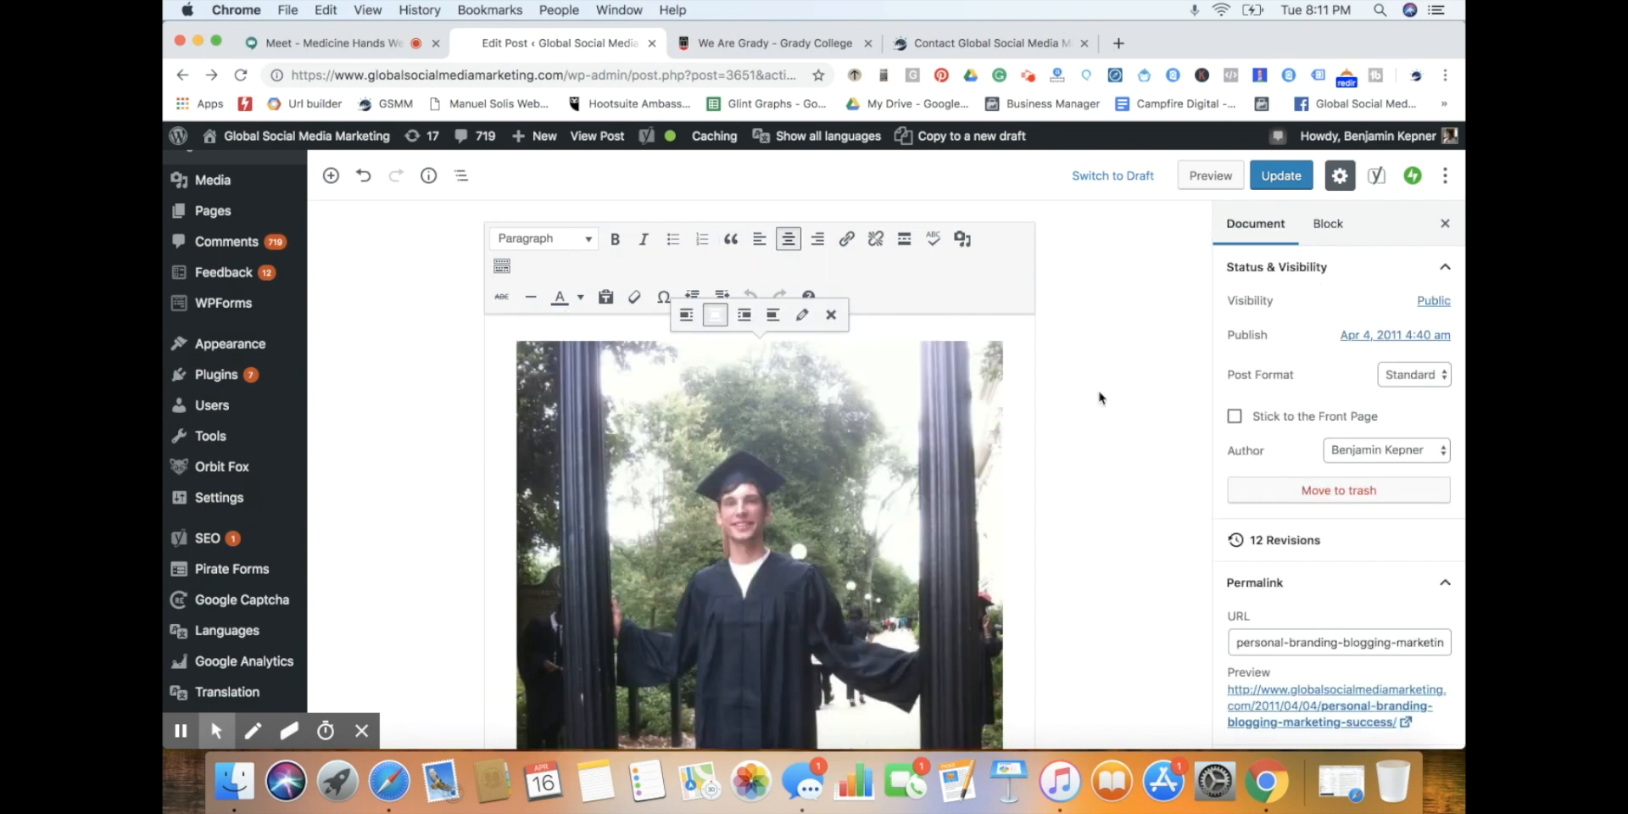
- Switch the post's Classic block to editing as HTML
click(1013, 246)
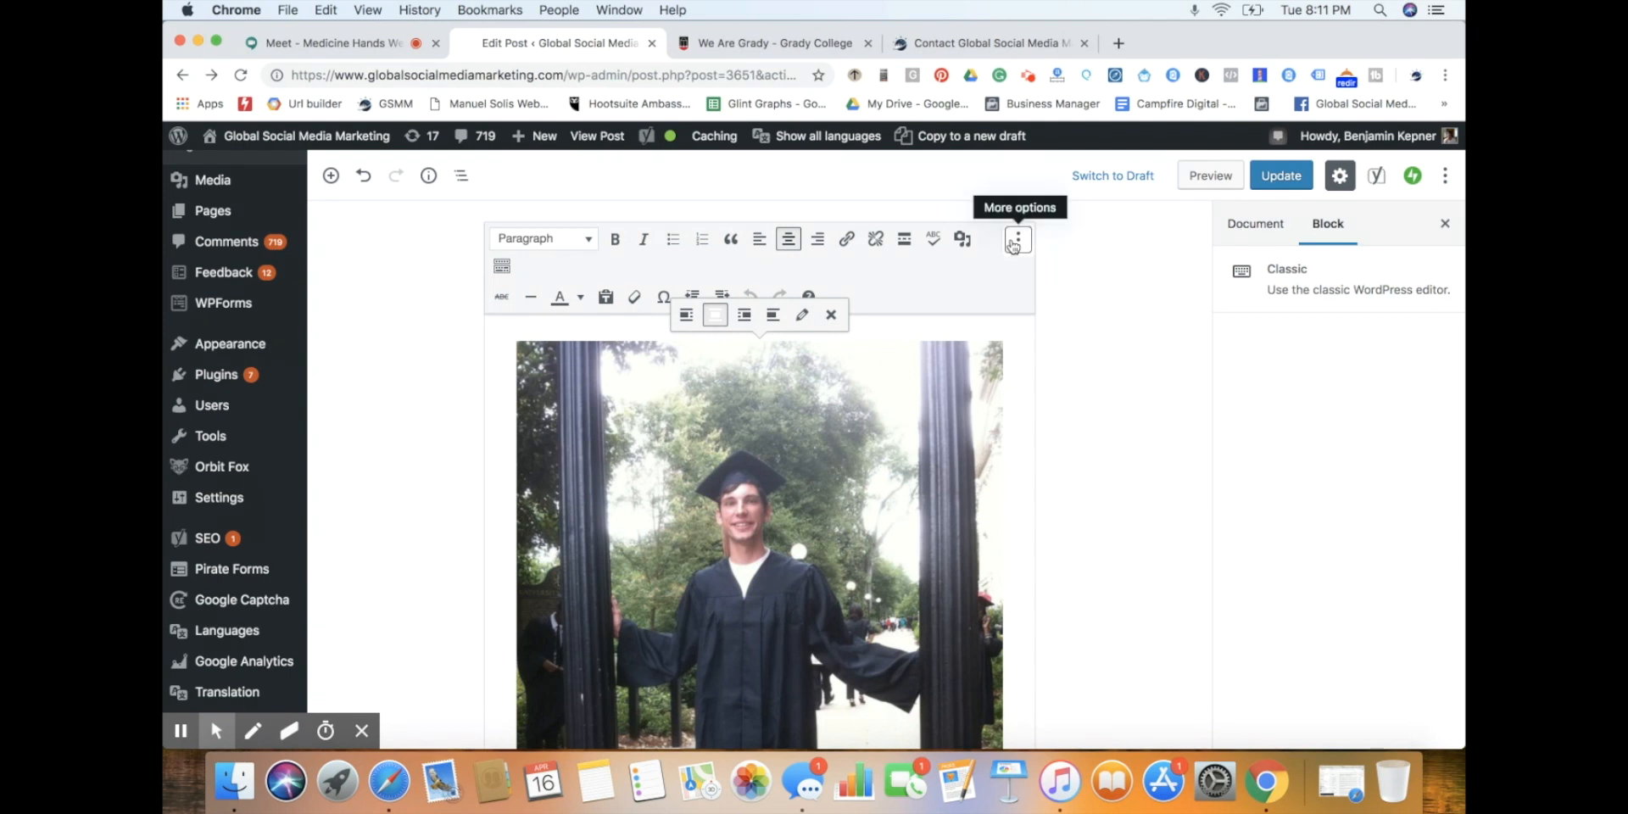
click(1015, 241)
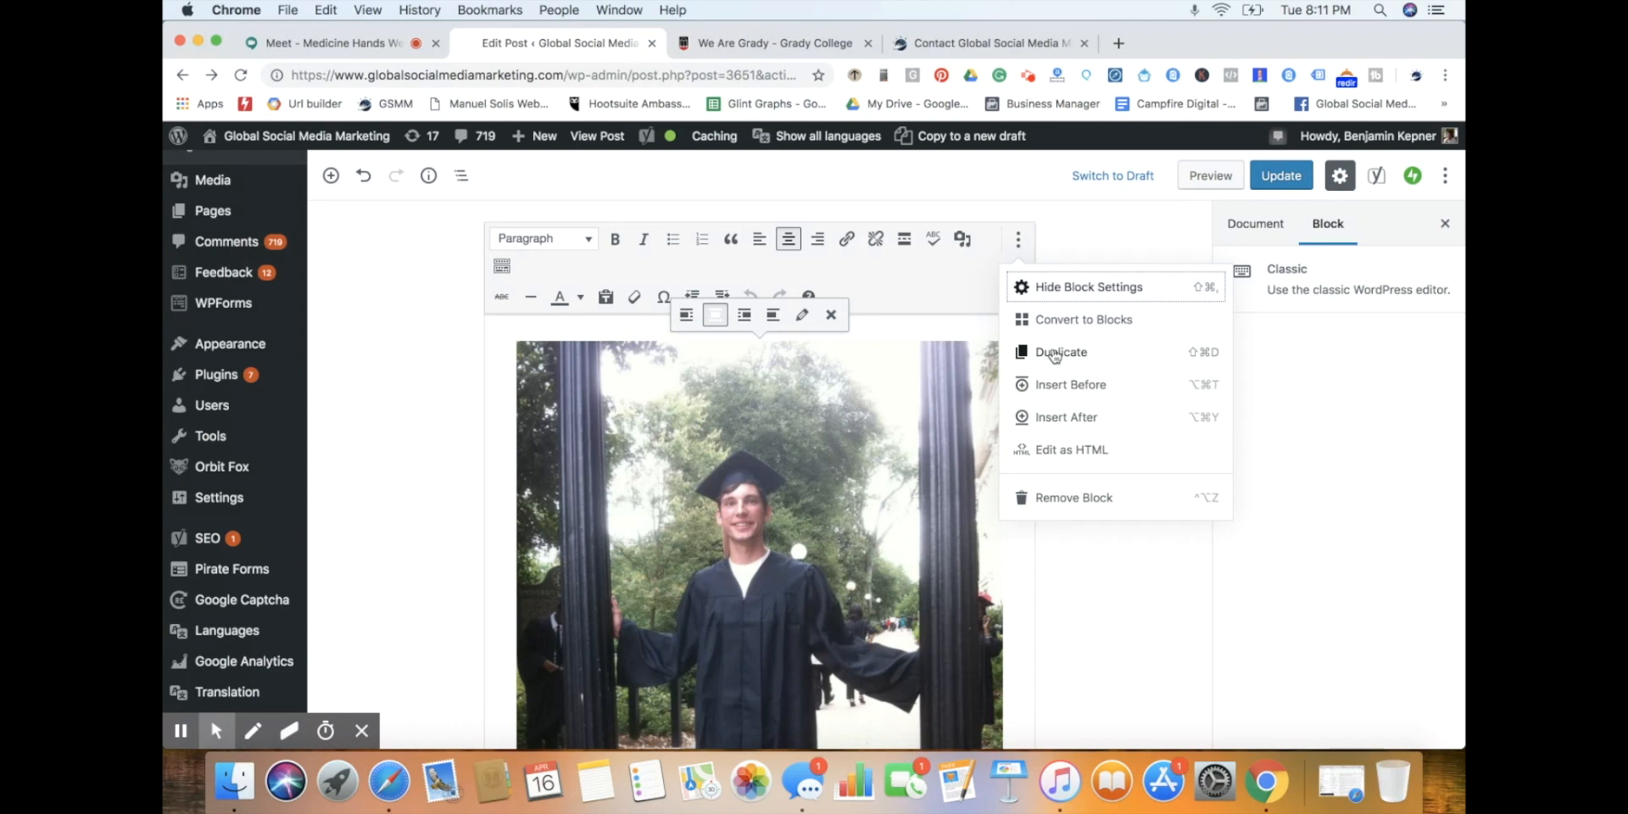
click(1050, 452)
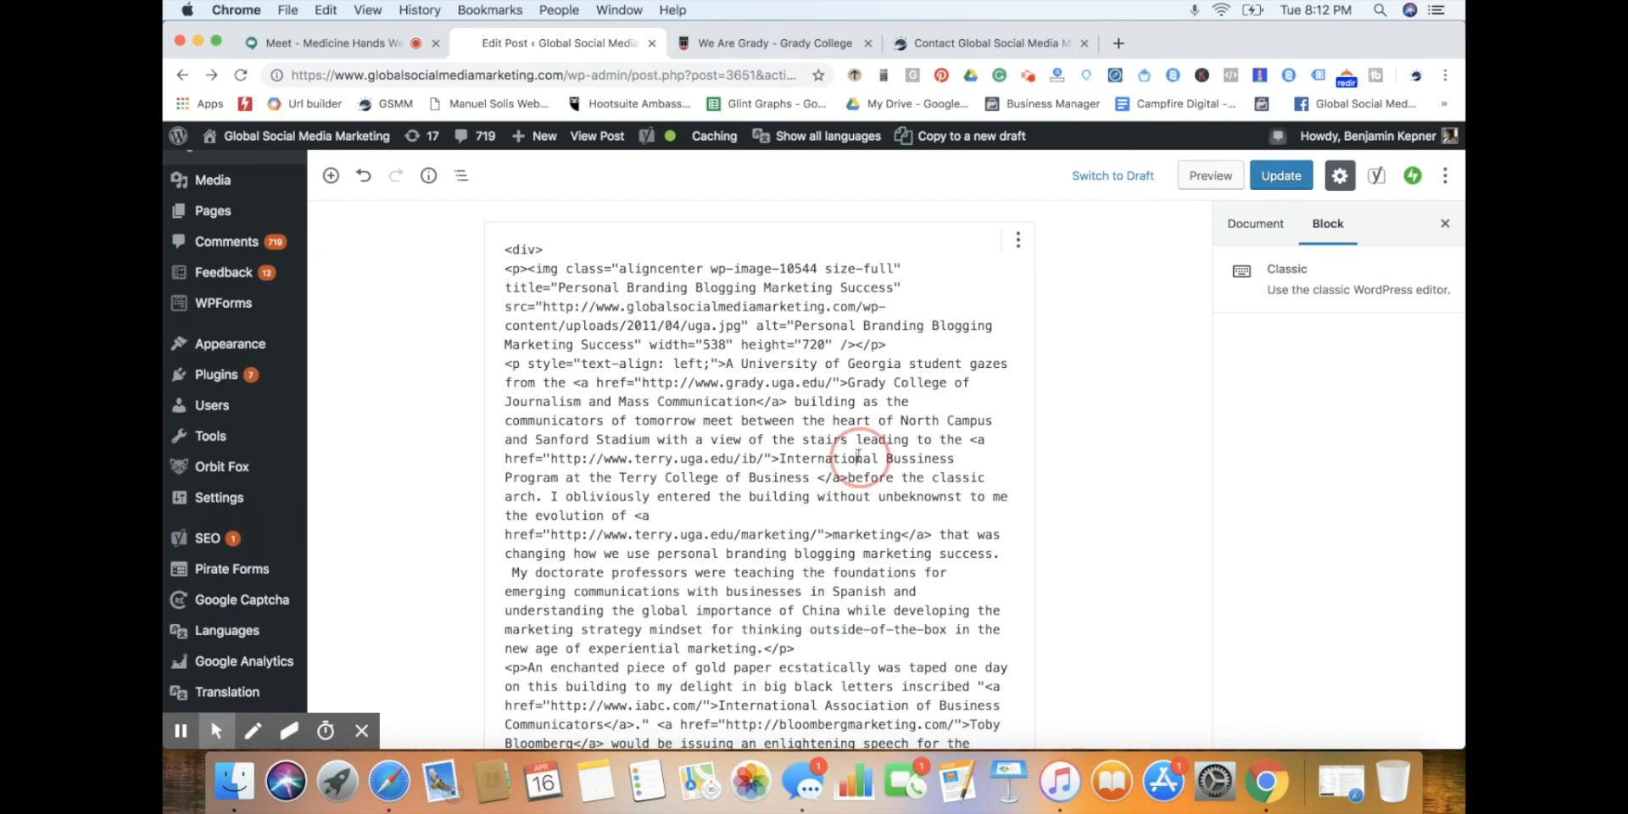
- Examine the HTML of the Final Thought blockquote, highlighting its opening paragraph and strong tags
scroll(858, 456, down, 5)
scroll(858, 455, down, 15)
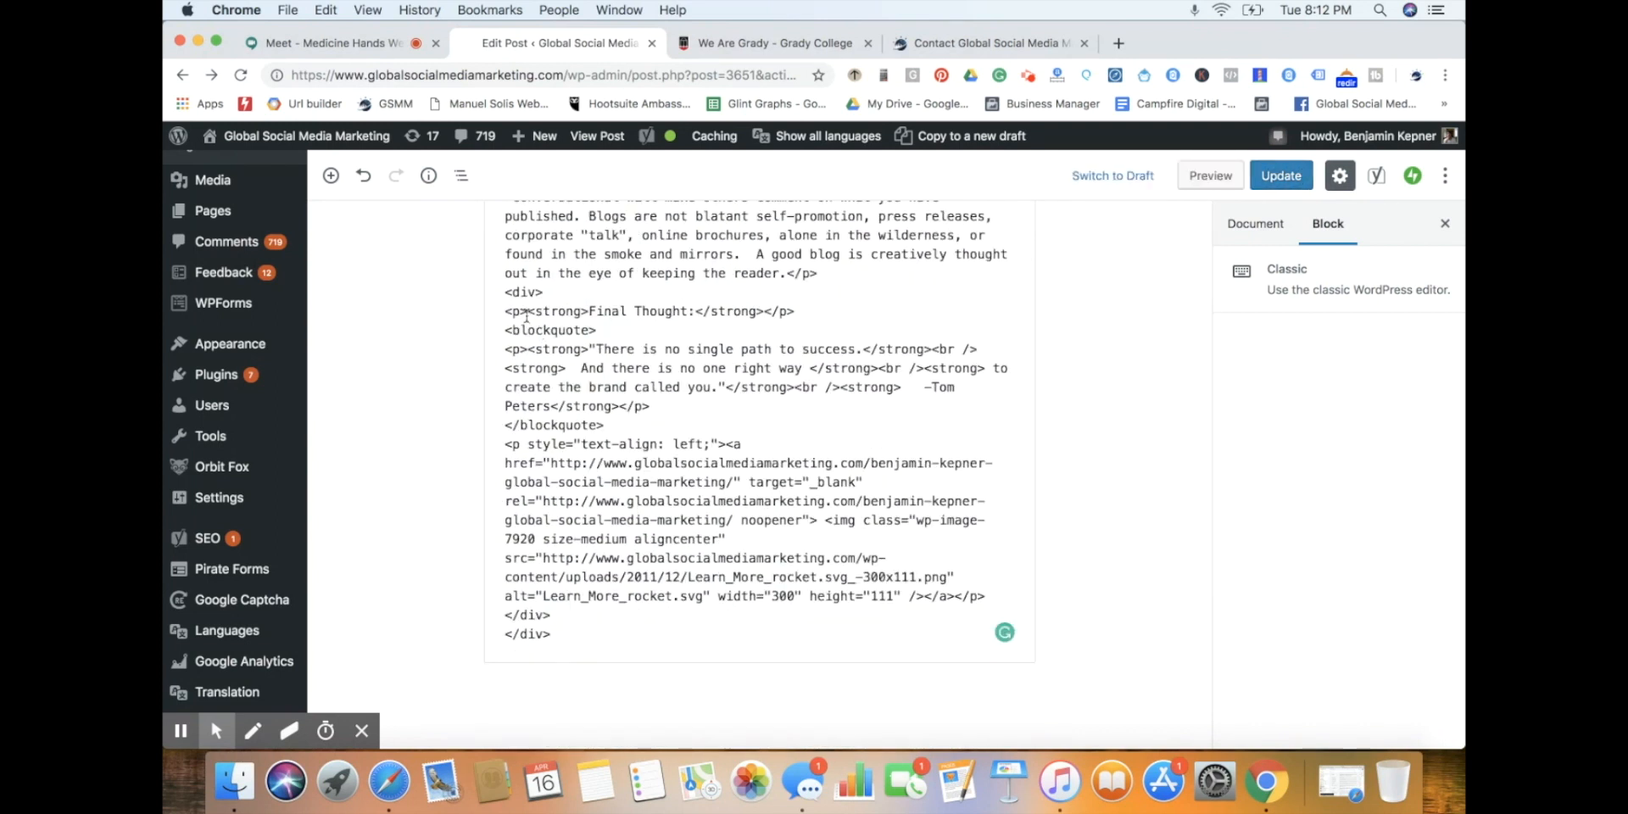
drag(506, 348, 578, 348)
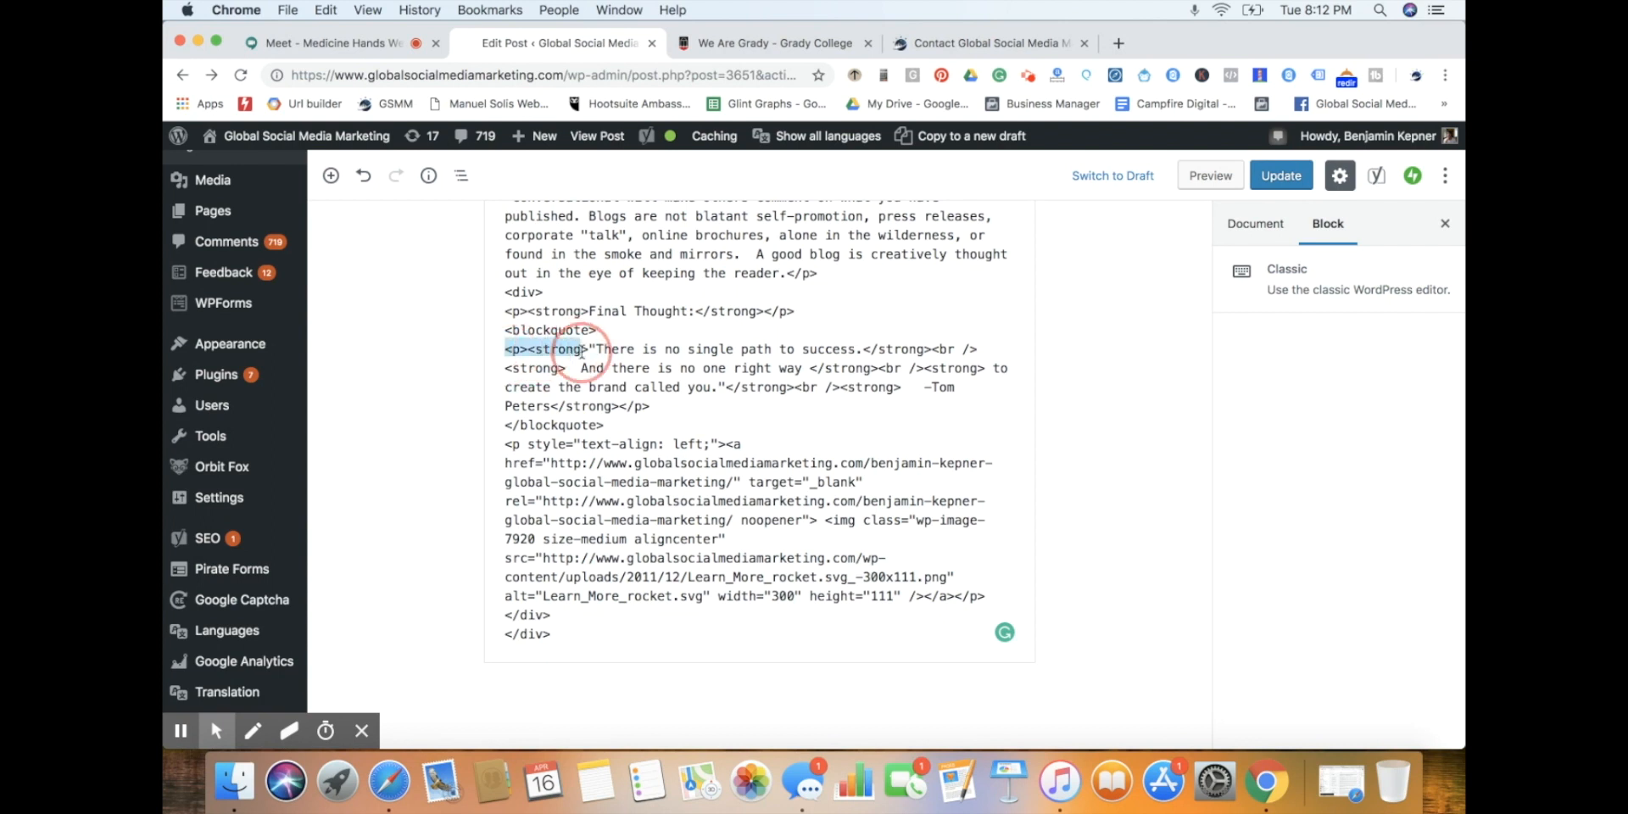
click(614, 350)
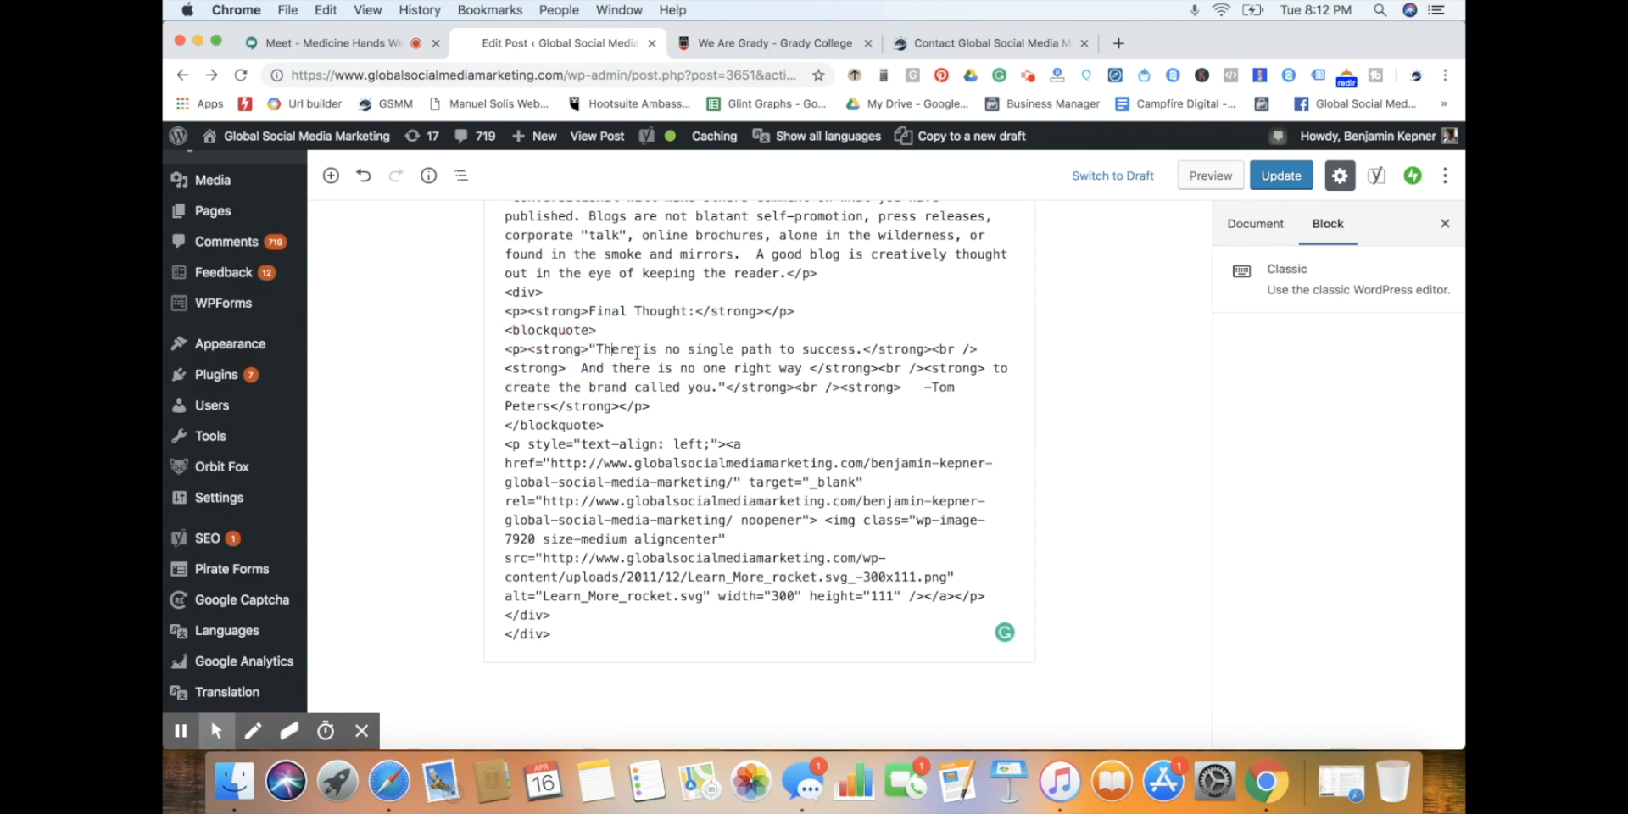
click(526, 436)
click(591, 433)
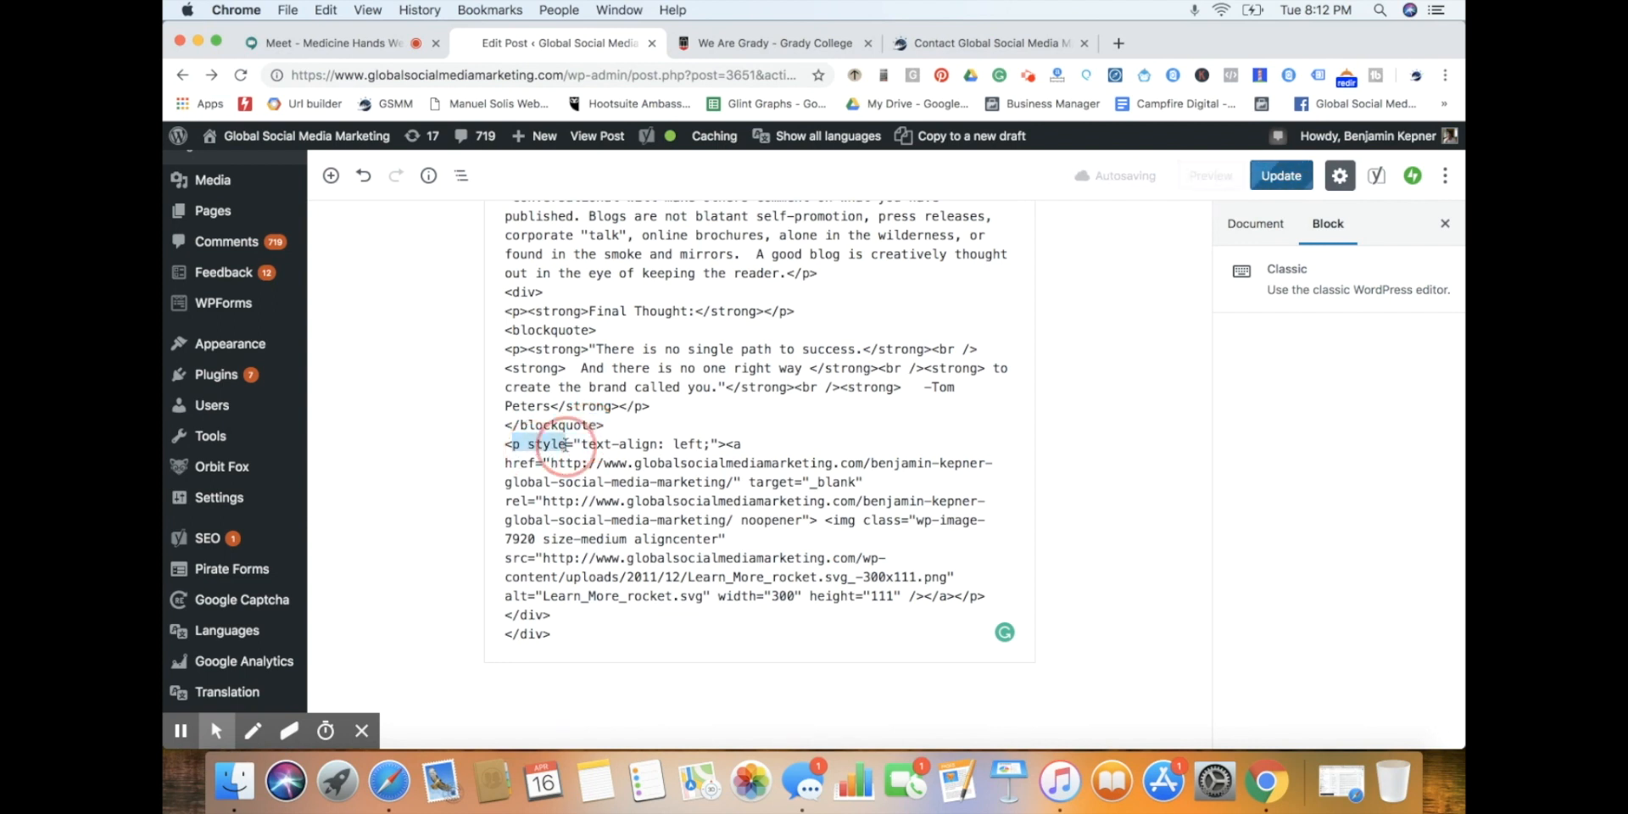
- Highlight the alignment style, link address, rel value and image class number in the Learn More image's HTML, and review the code above
drag(586, 447, 703, 444)
double_click(516, 467)
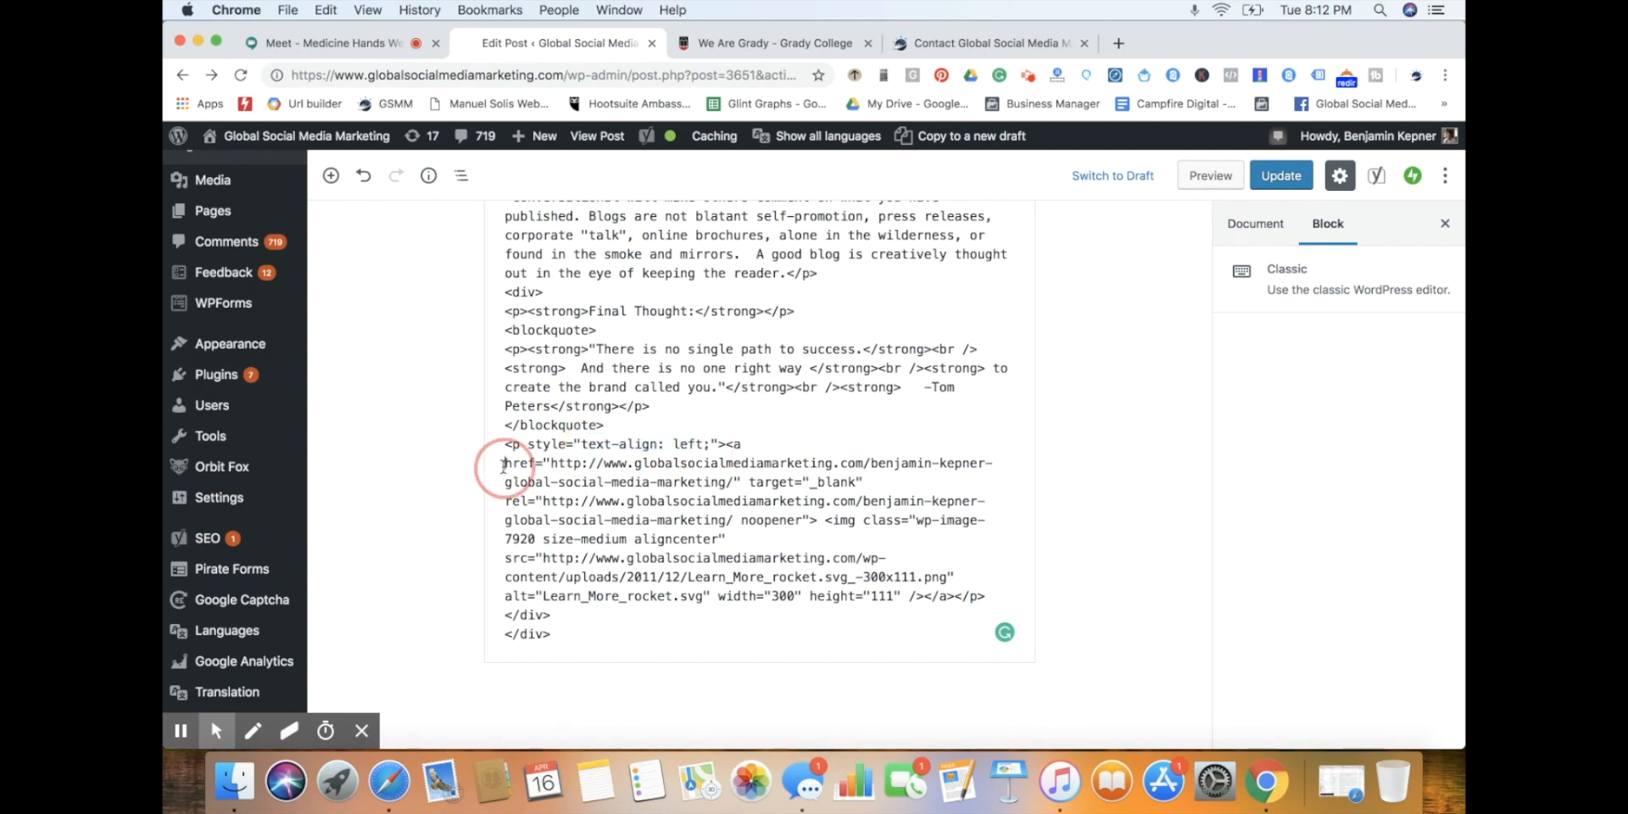
drag(555, 464, 727, 480)
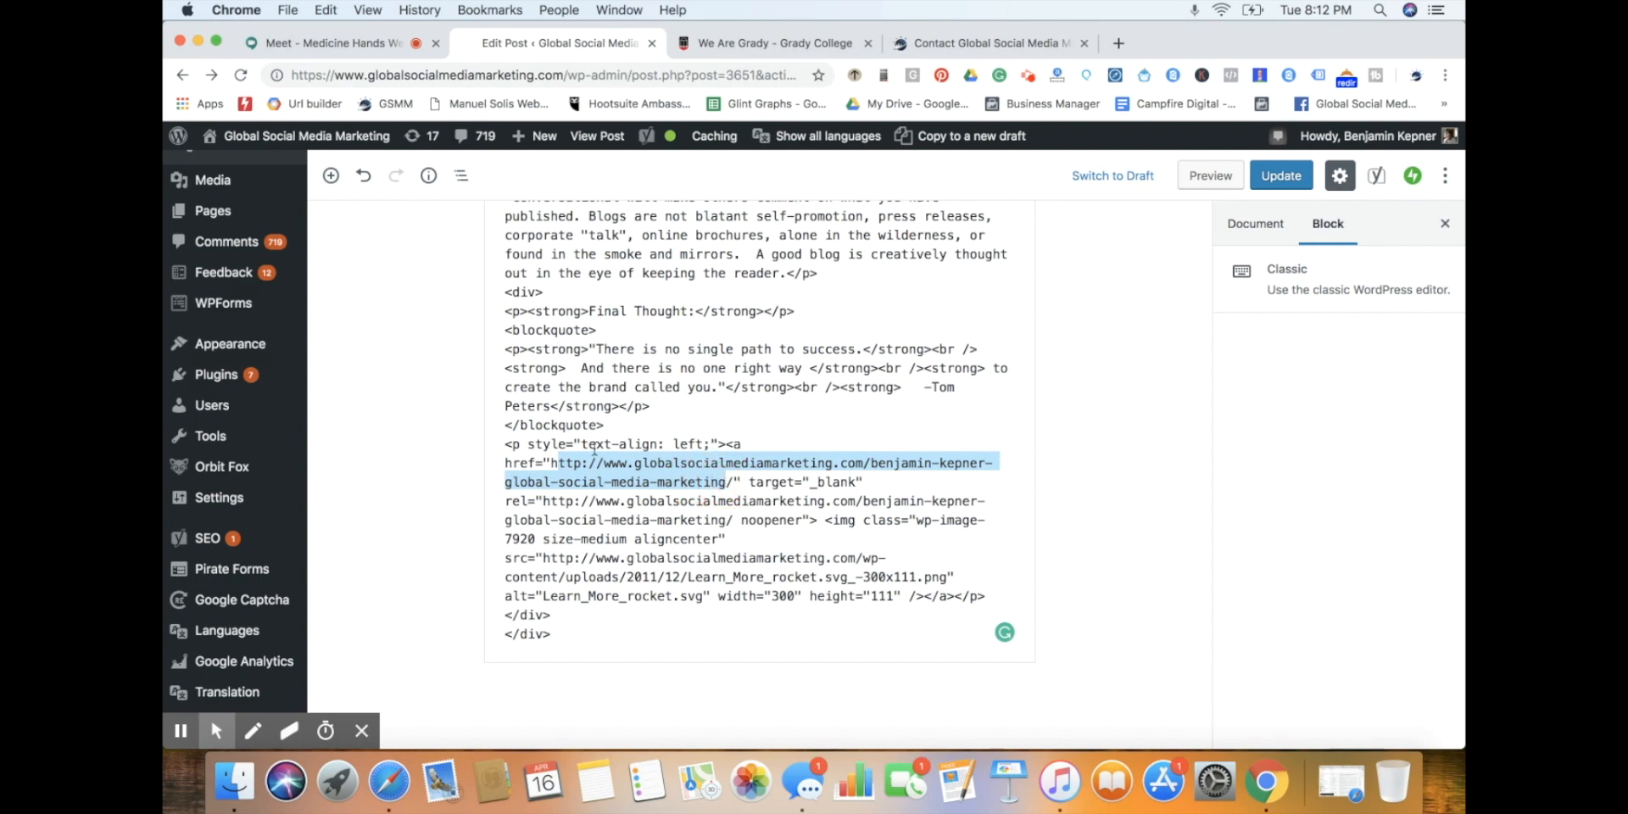
click(608, 503)
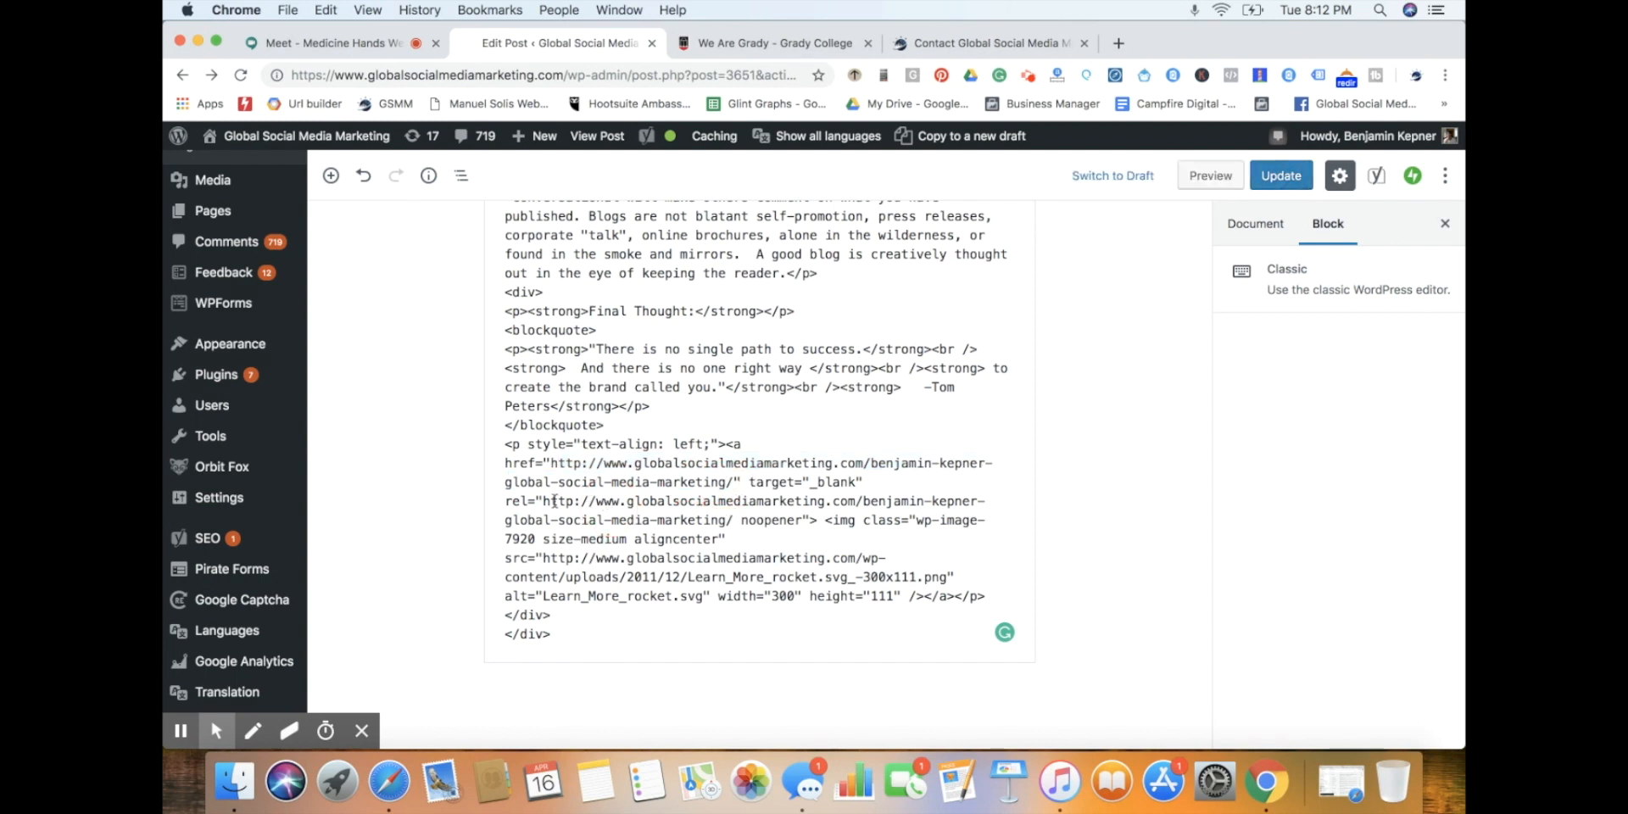
drag(543, 501, 574, 501)
double_click(512, 540)
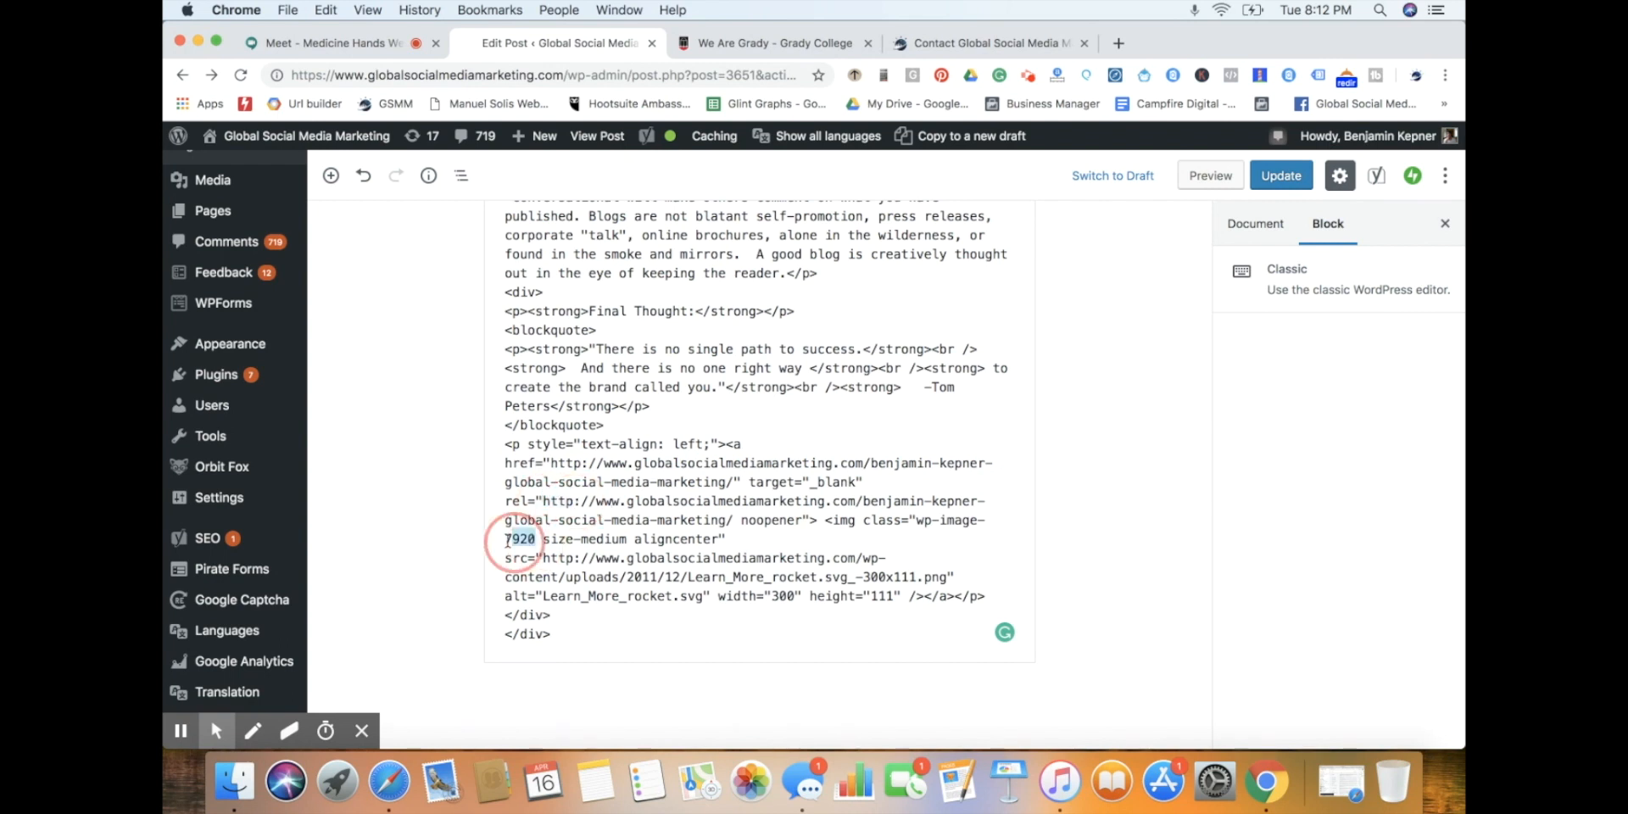
scroll(657, 363, up, 10)
scroll(657, 363, up, 8)
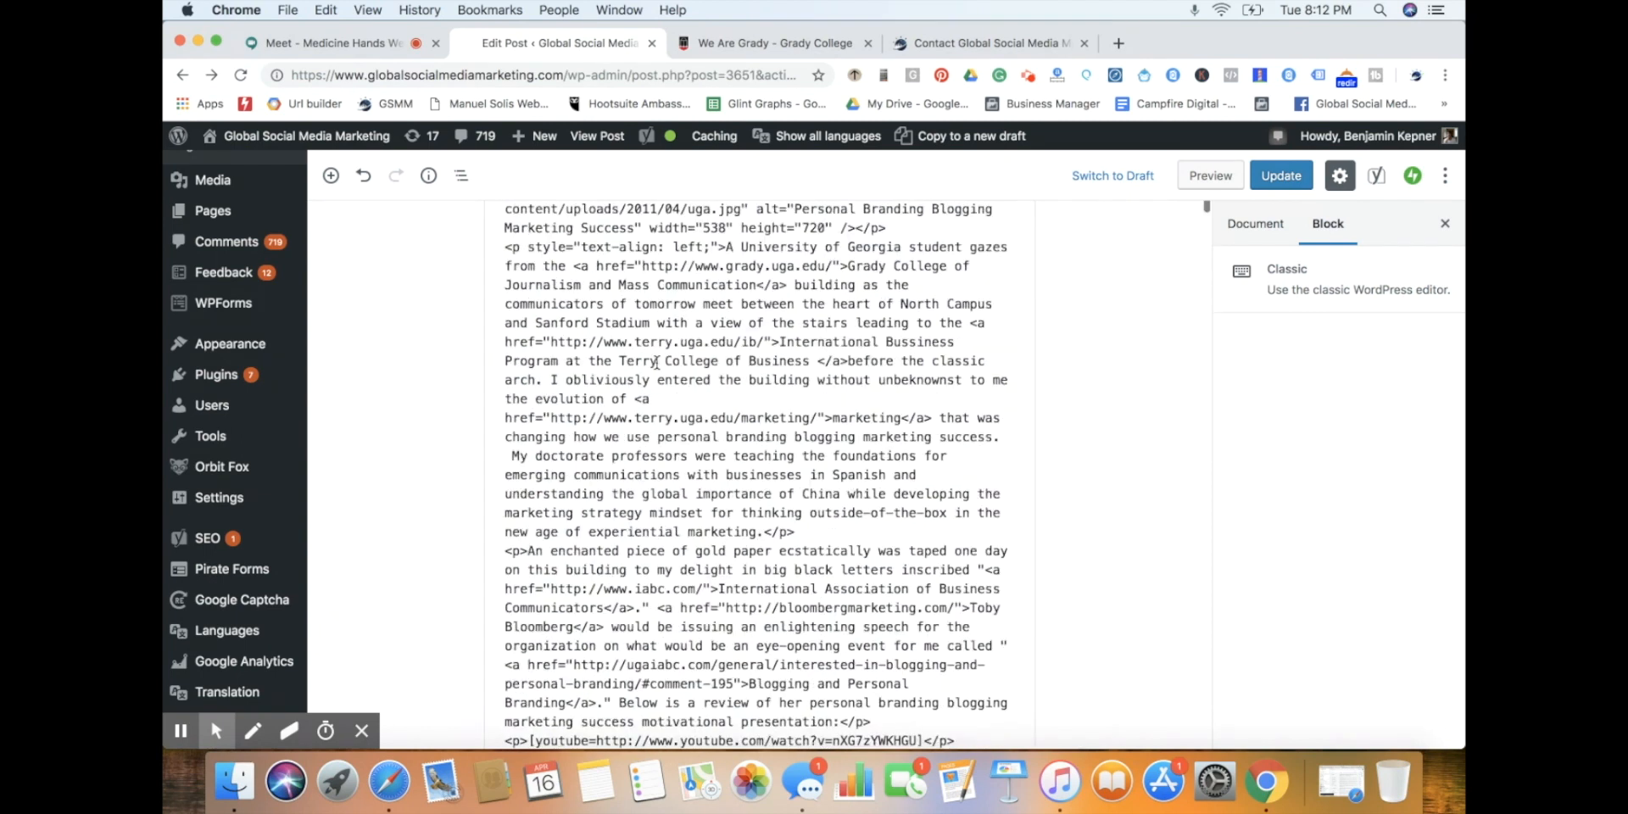
scroll(658, 363, up, 3)
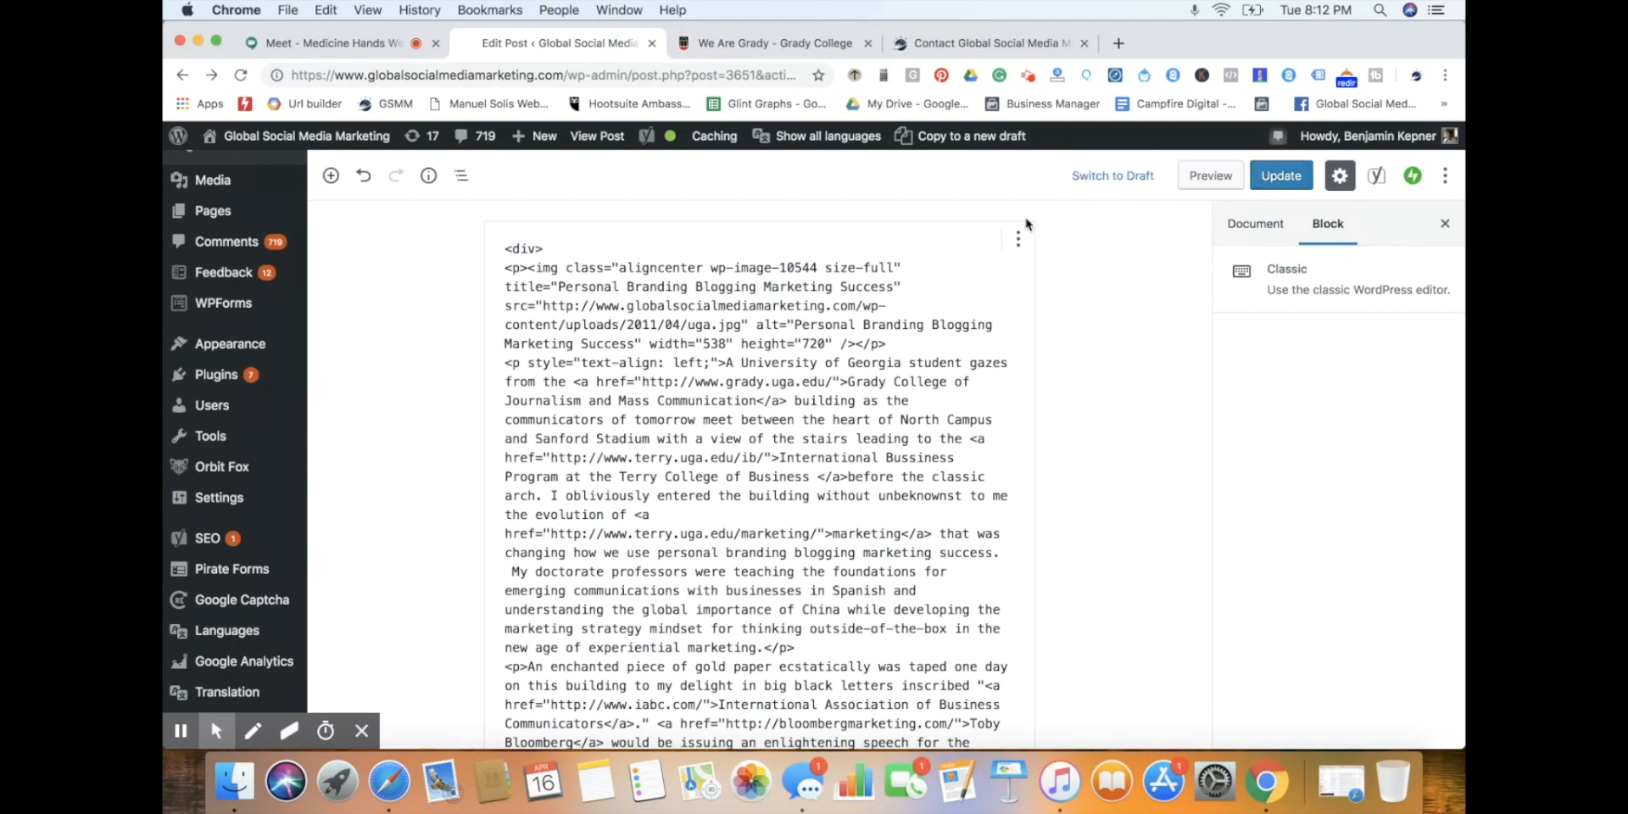
- Switch the post's Classic block from HTML back to visual editing and look over the rendered content
click(1018, 237)
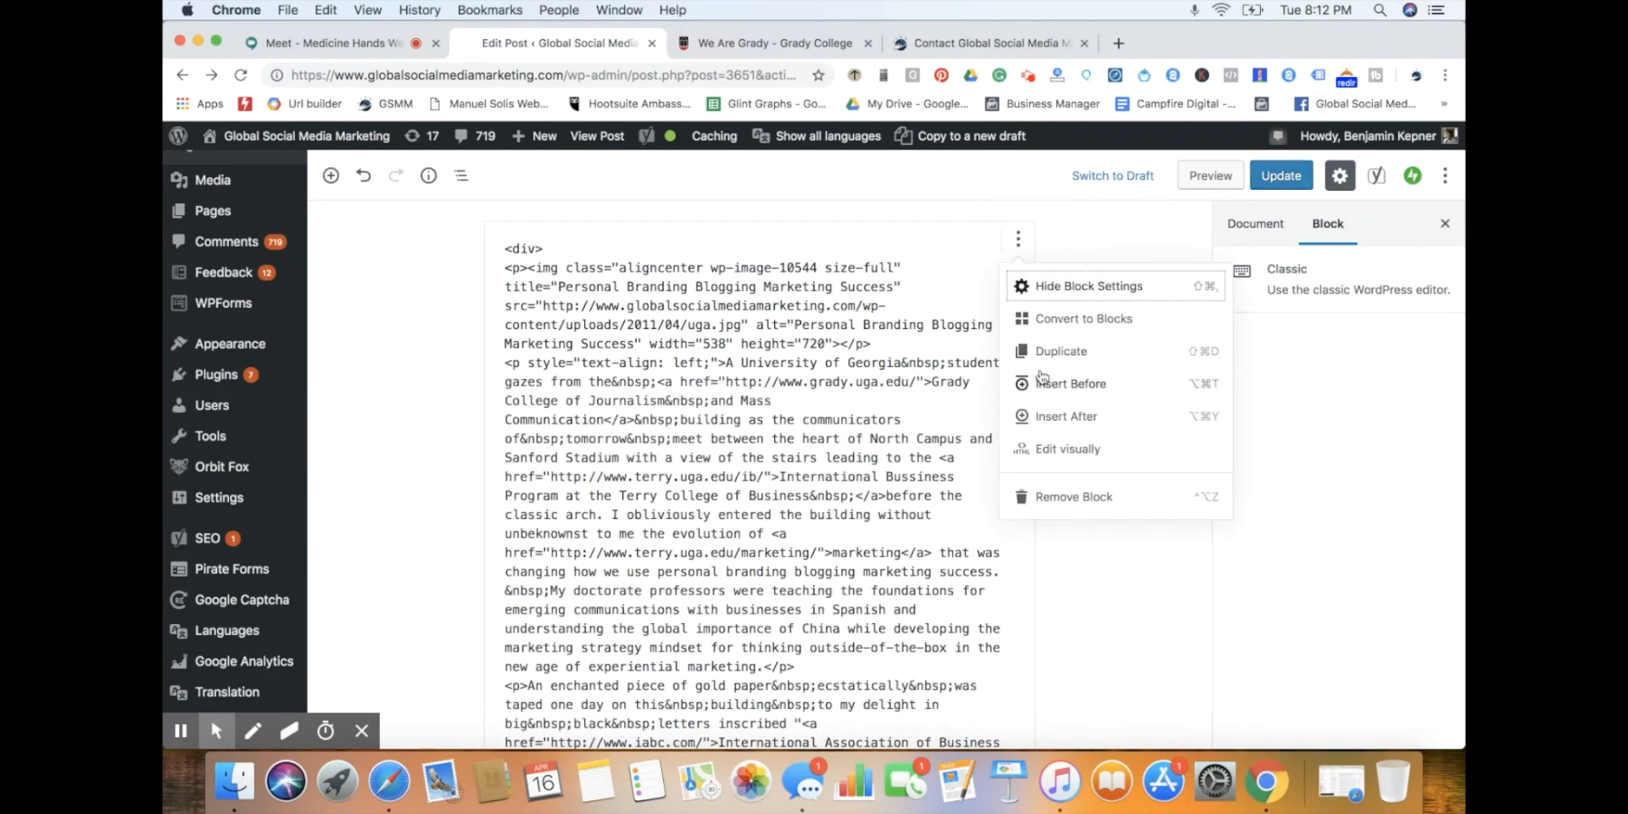
click(1077, 455)
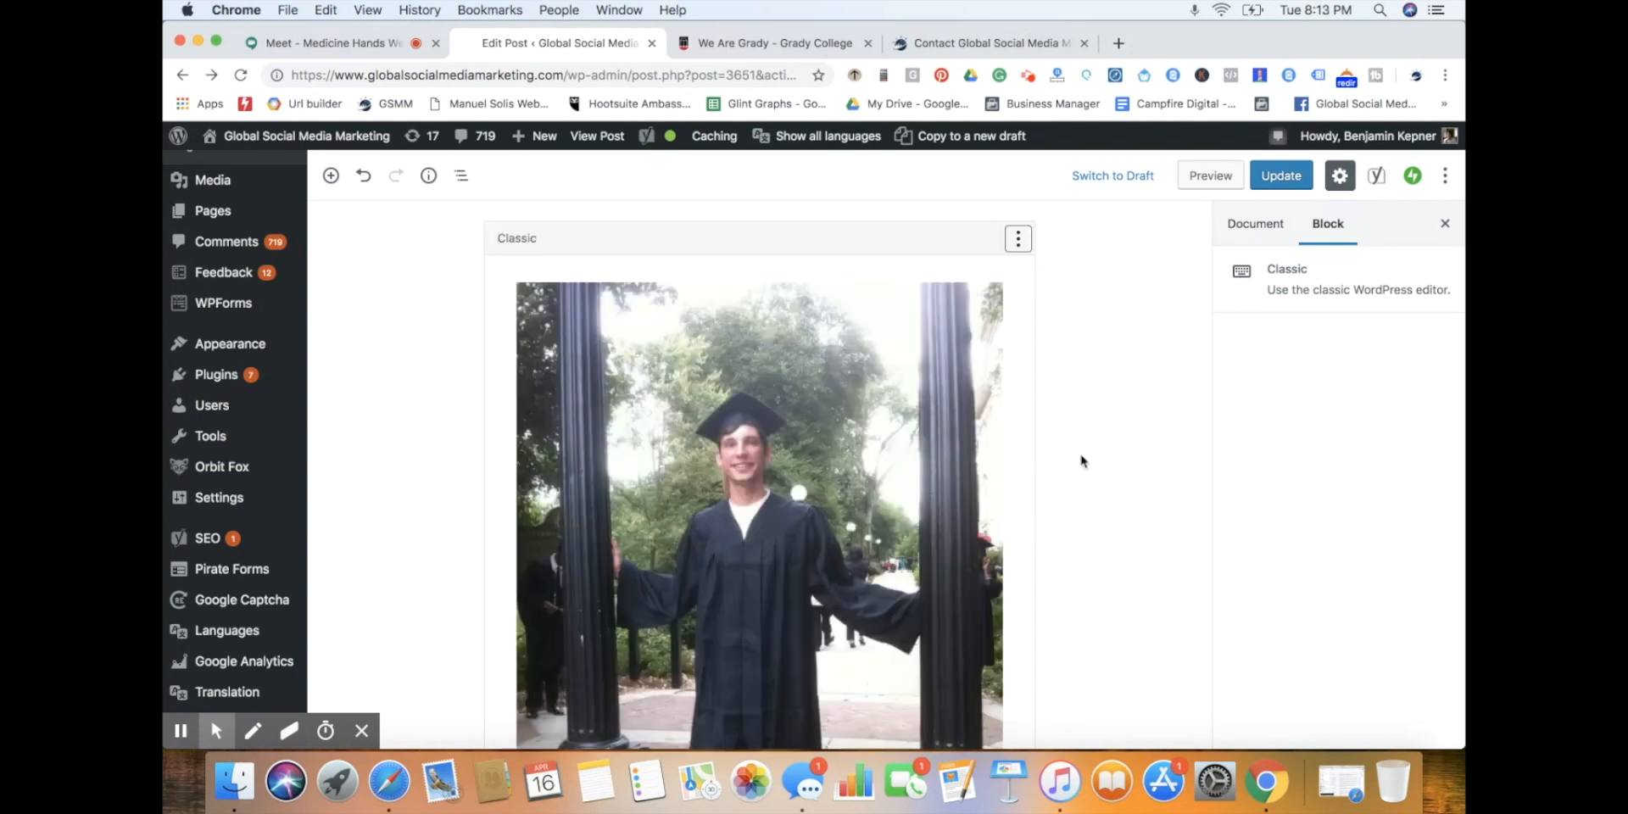
scroll(922, 464, down, 5)
scroll(922, 464, up, 4)
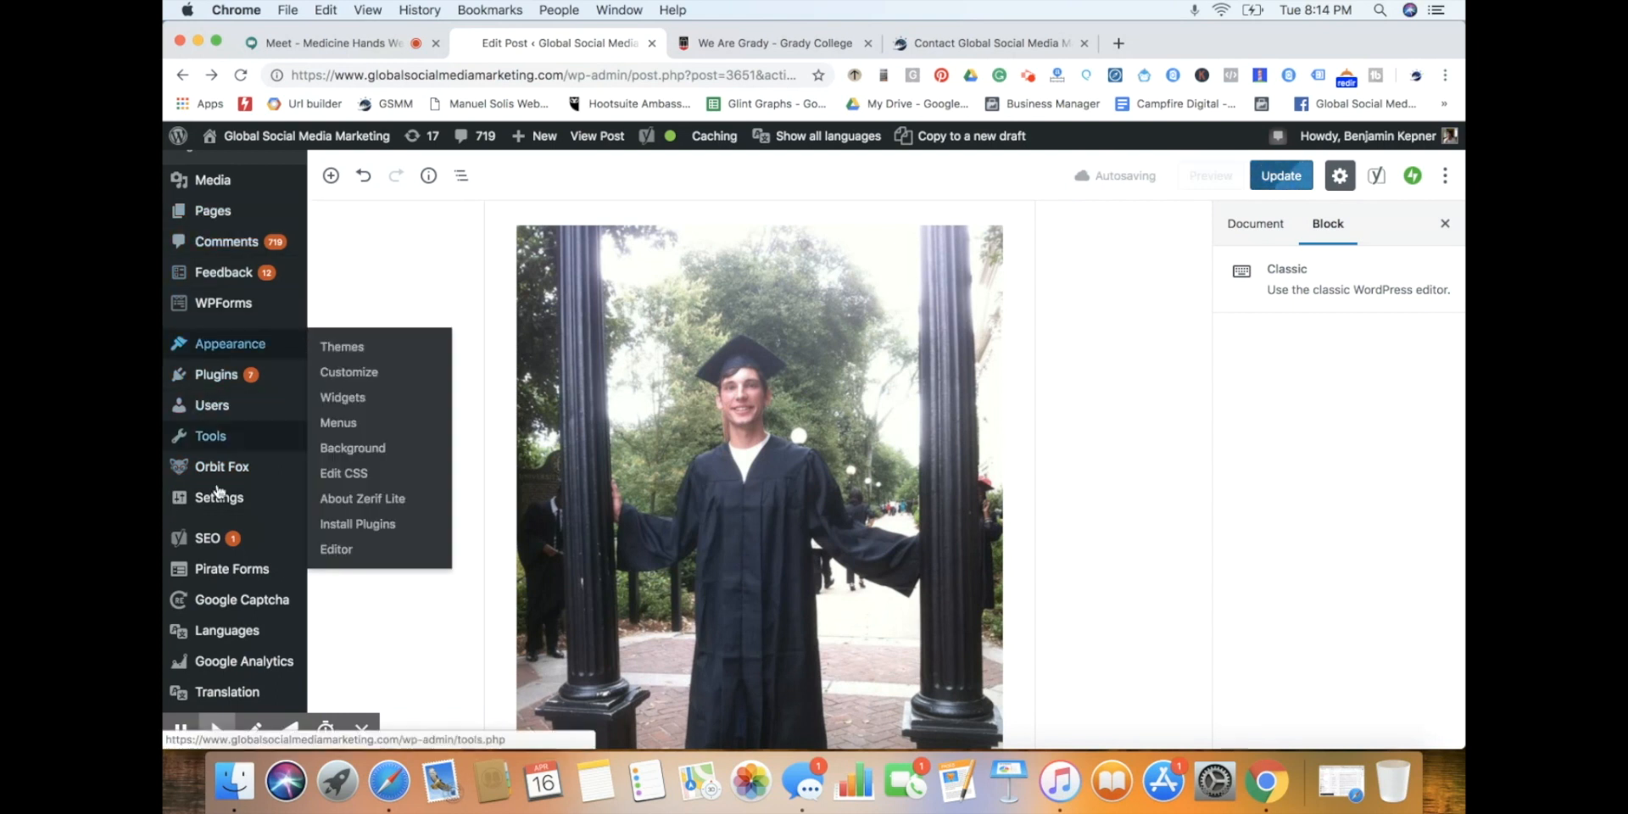
- Leave the post editor for the site's public home page without saving changes, and dismiss the disk space notification
mouse_move(297, 268)
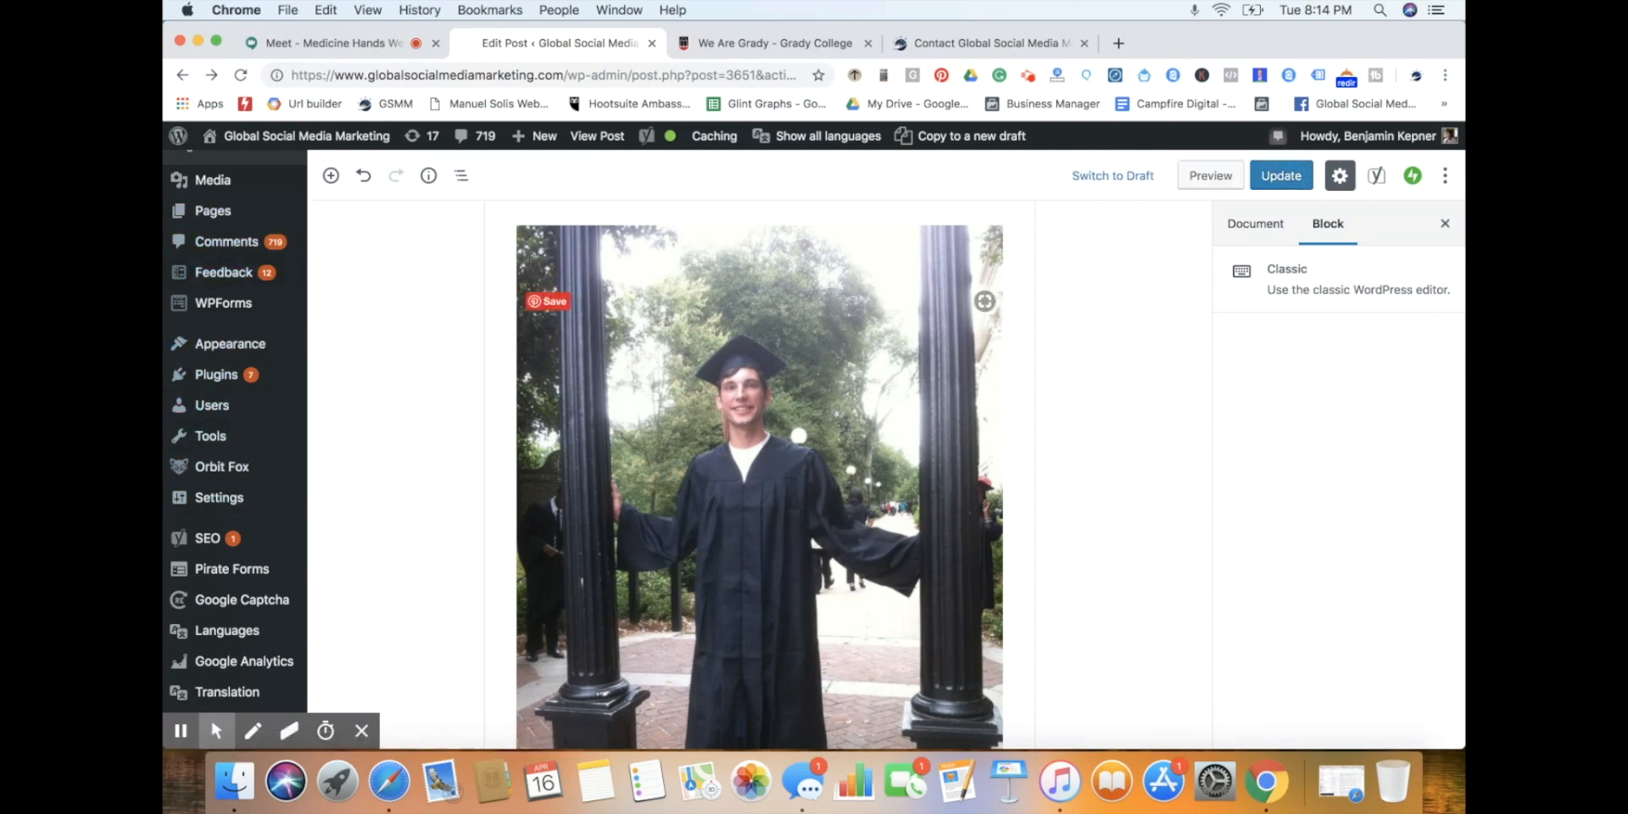
mouse_move(219, 295)
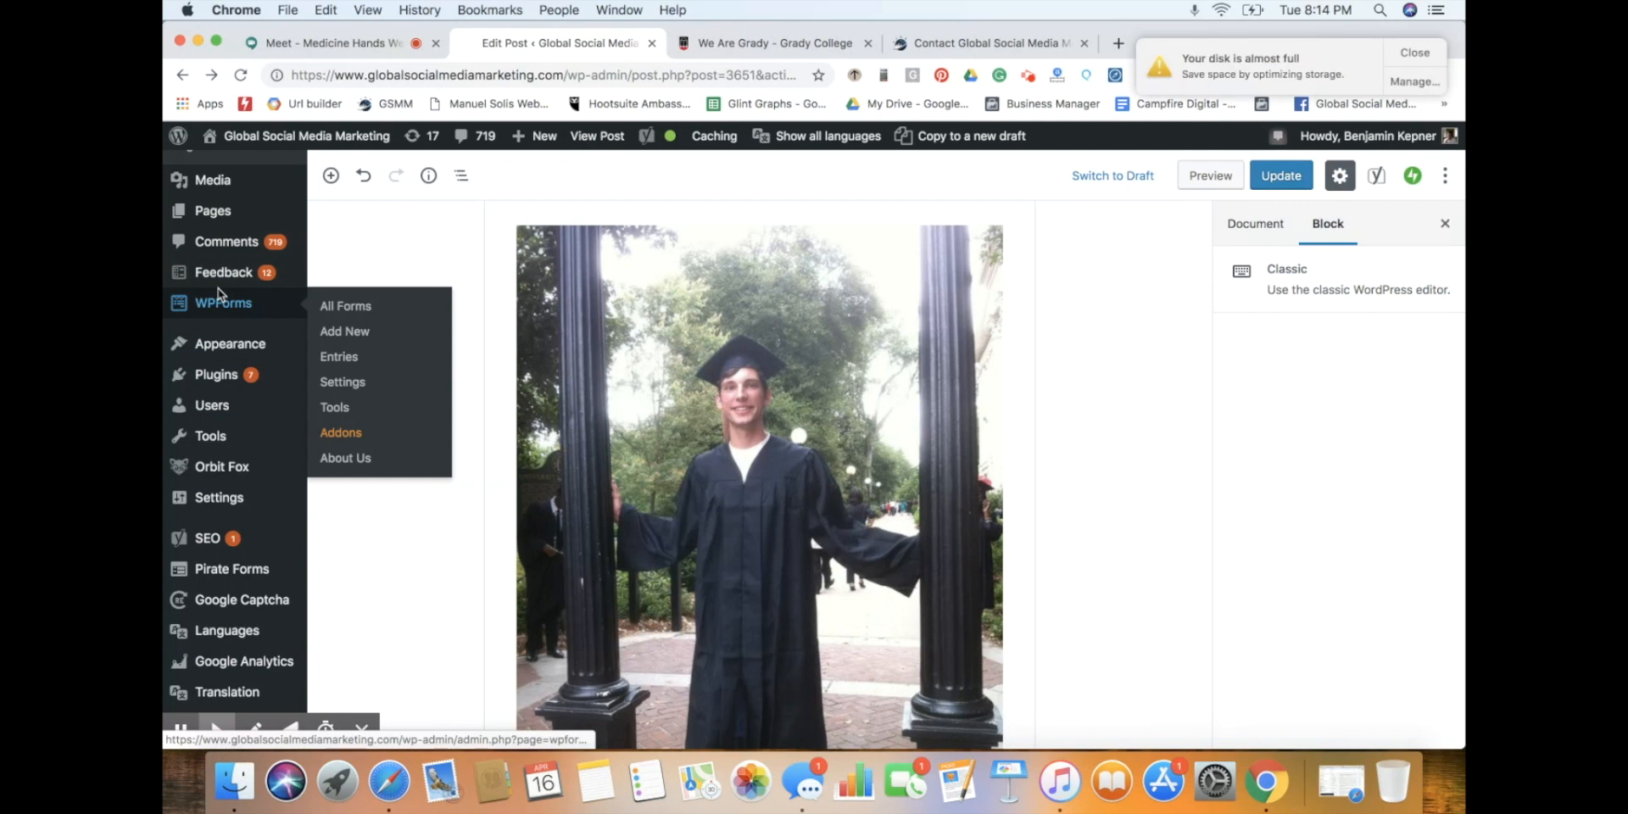
mouse_move(229, 339)
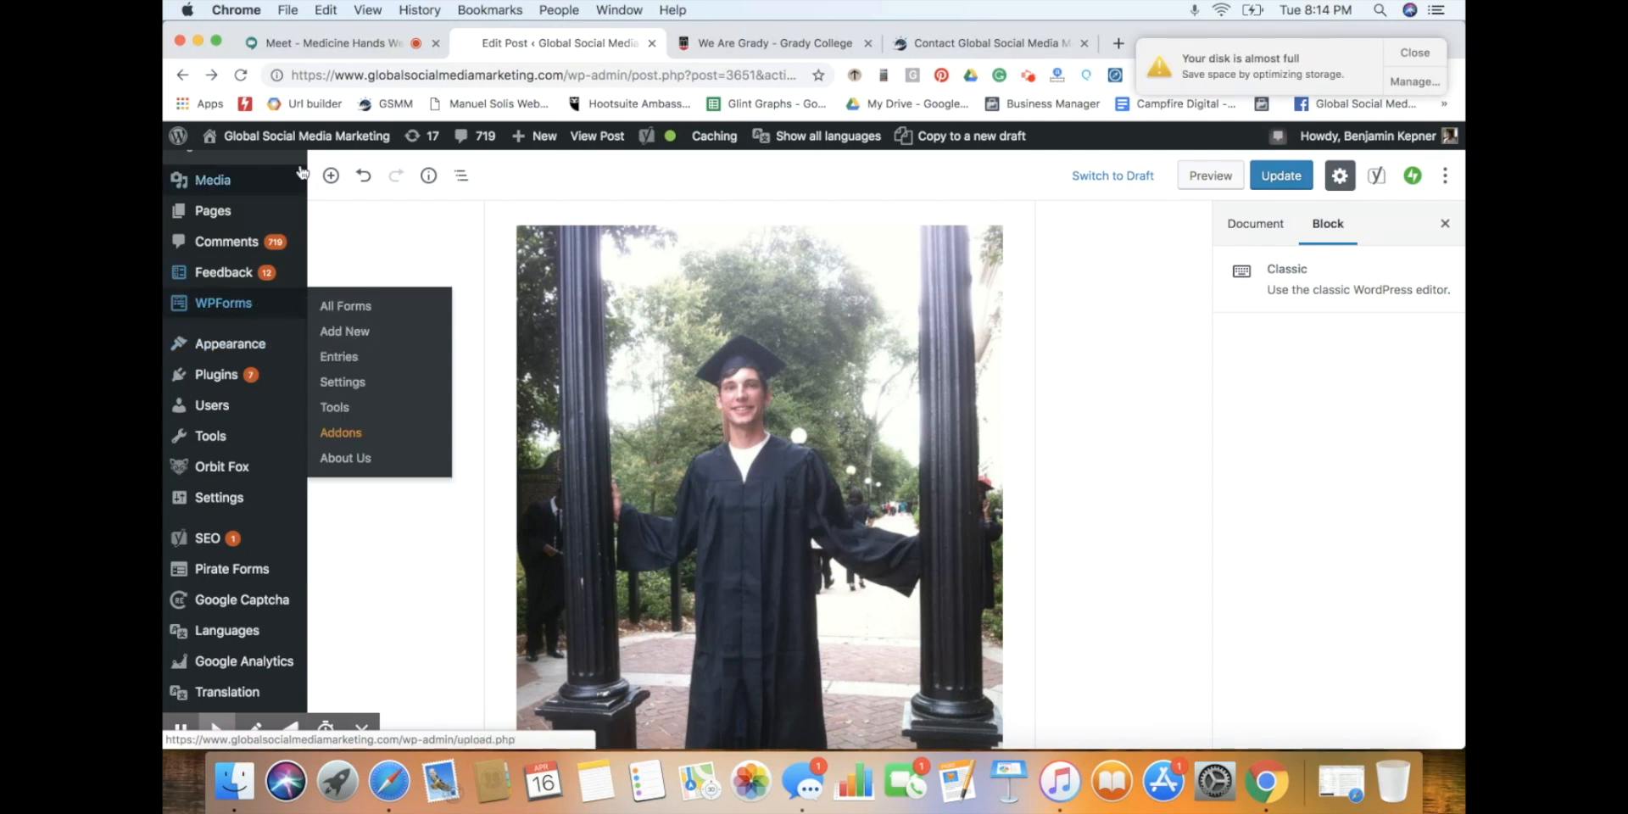
click(320, 142)
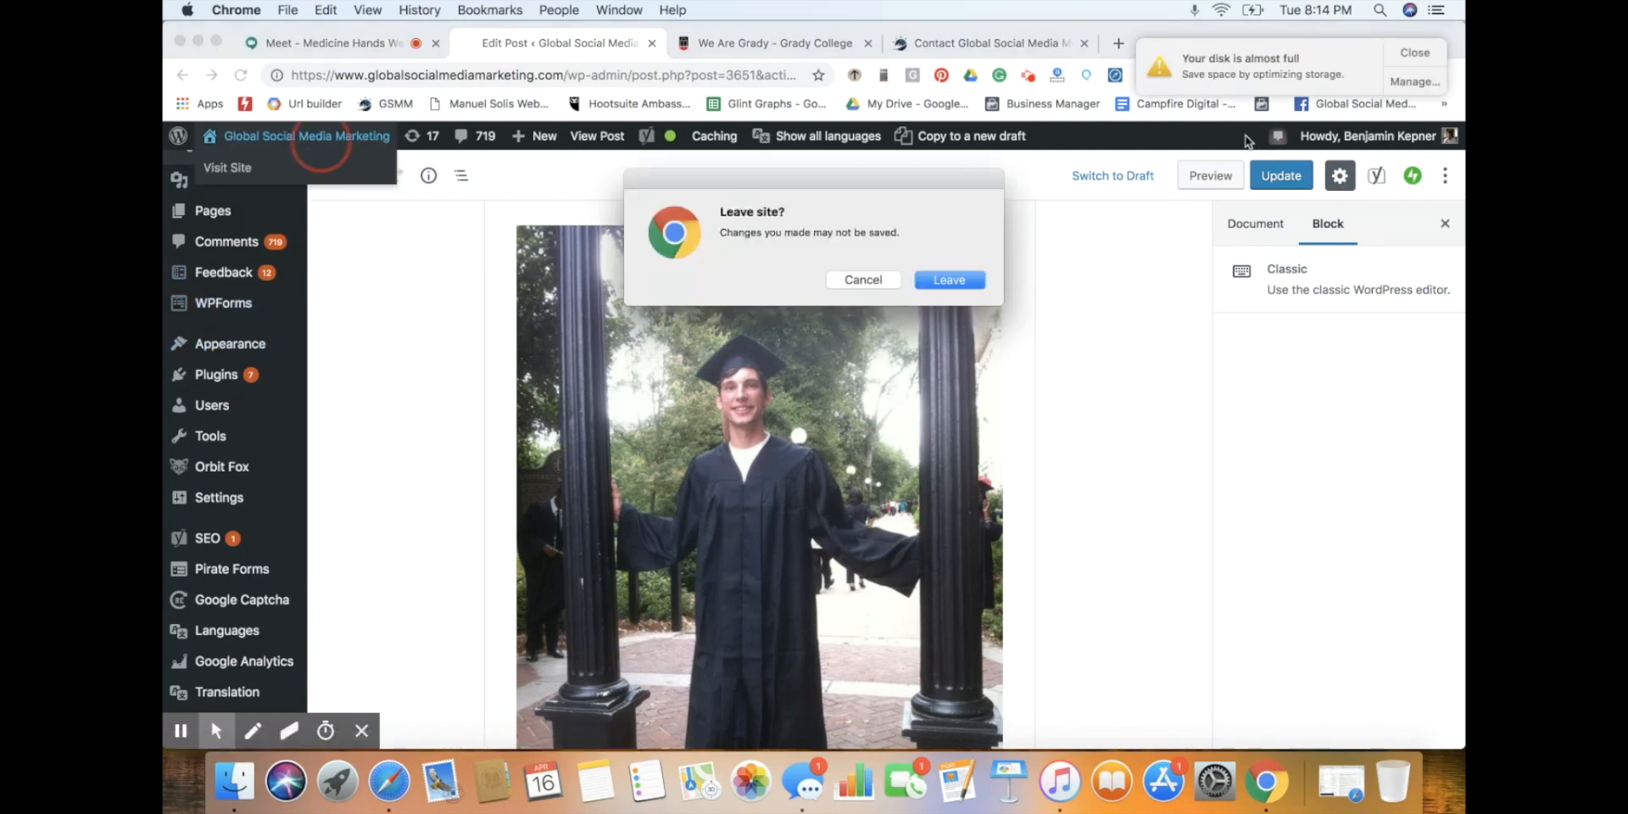
click(1412, 53)
click(957, 284)
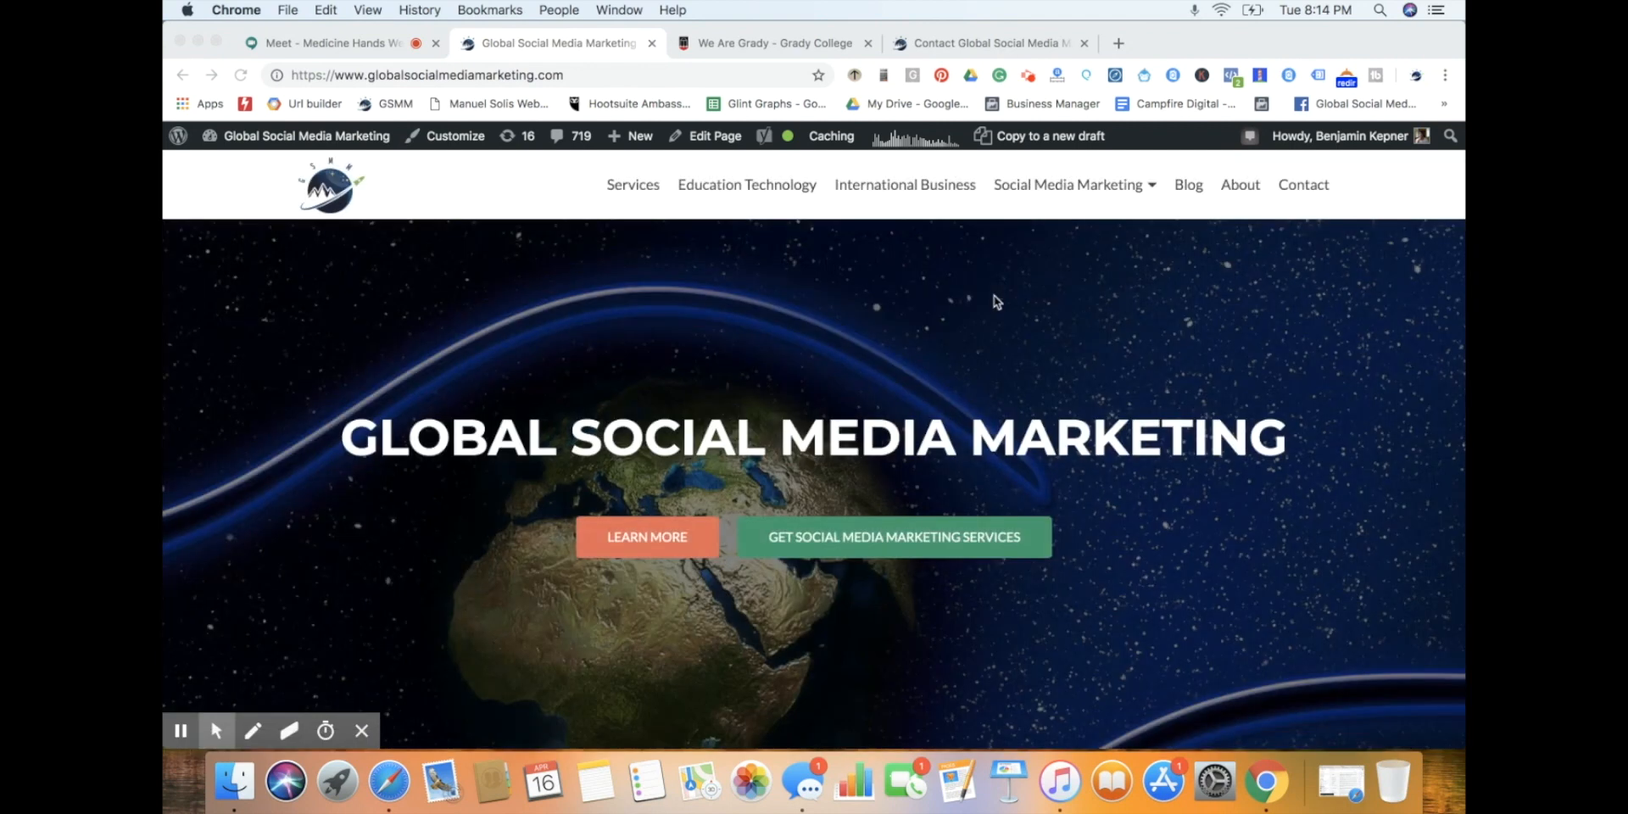
- Open the site's Blog page and look through the published posts down to Facebook Video Metrics and back to the start
click(1192, 190)
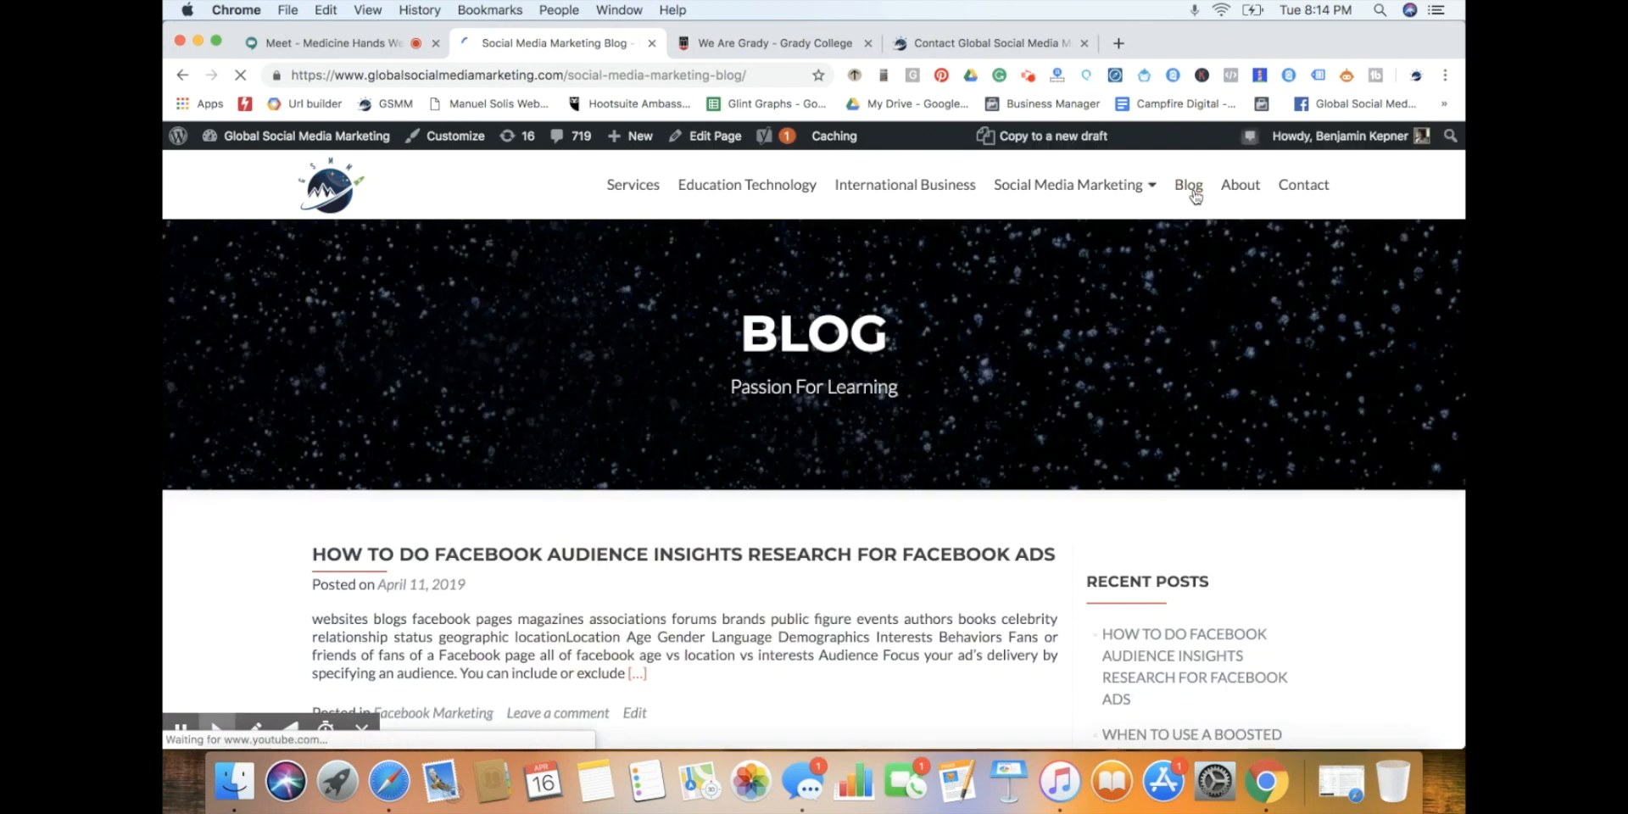
scroll(1080, 275, down, 15)
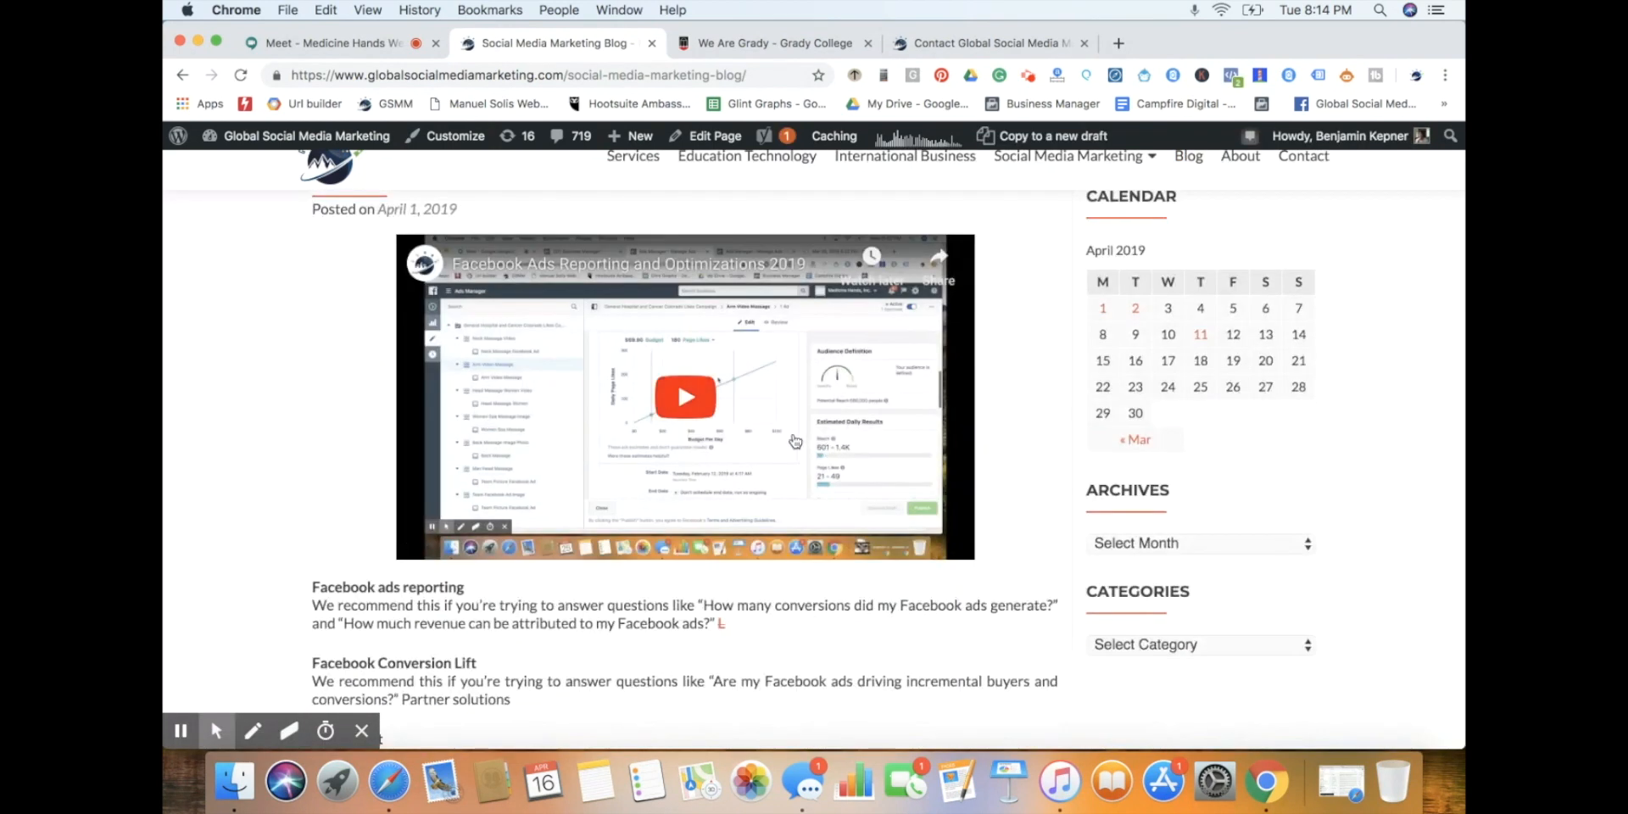
scroll(856, 519, up, 4)
scroll(857, 519, down, 20)
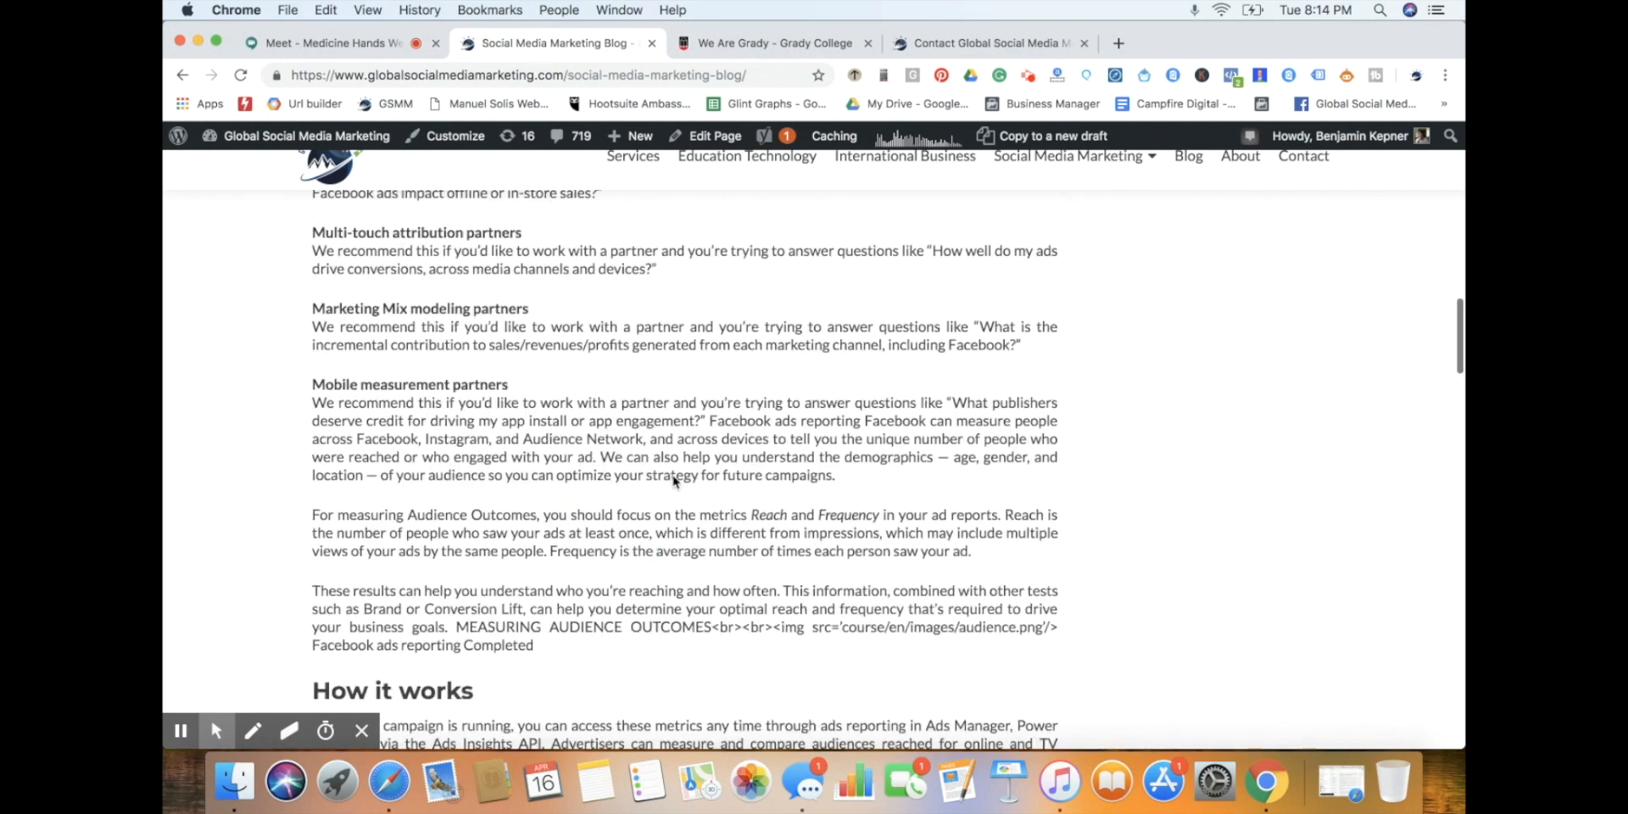
scroll(673, 481, up, 1)
scroll(673, 480, down, 6)
scroll(674, 481, up, 5)
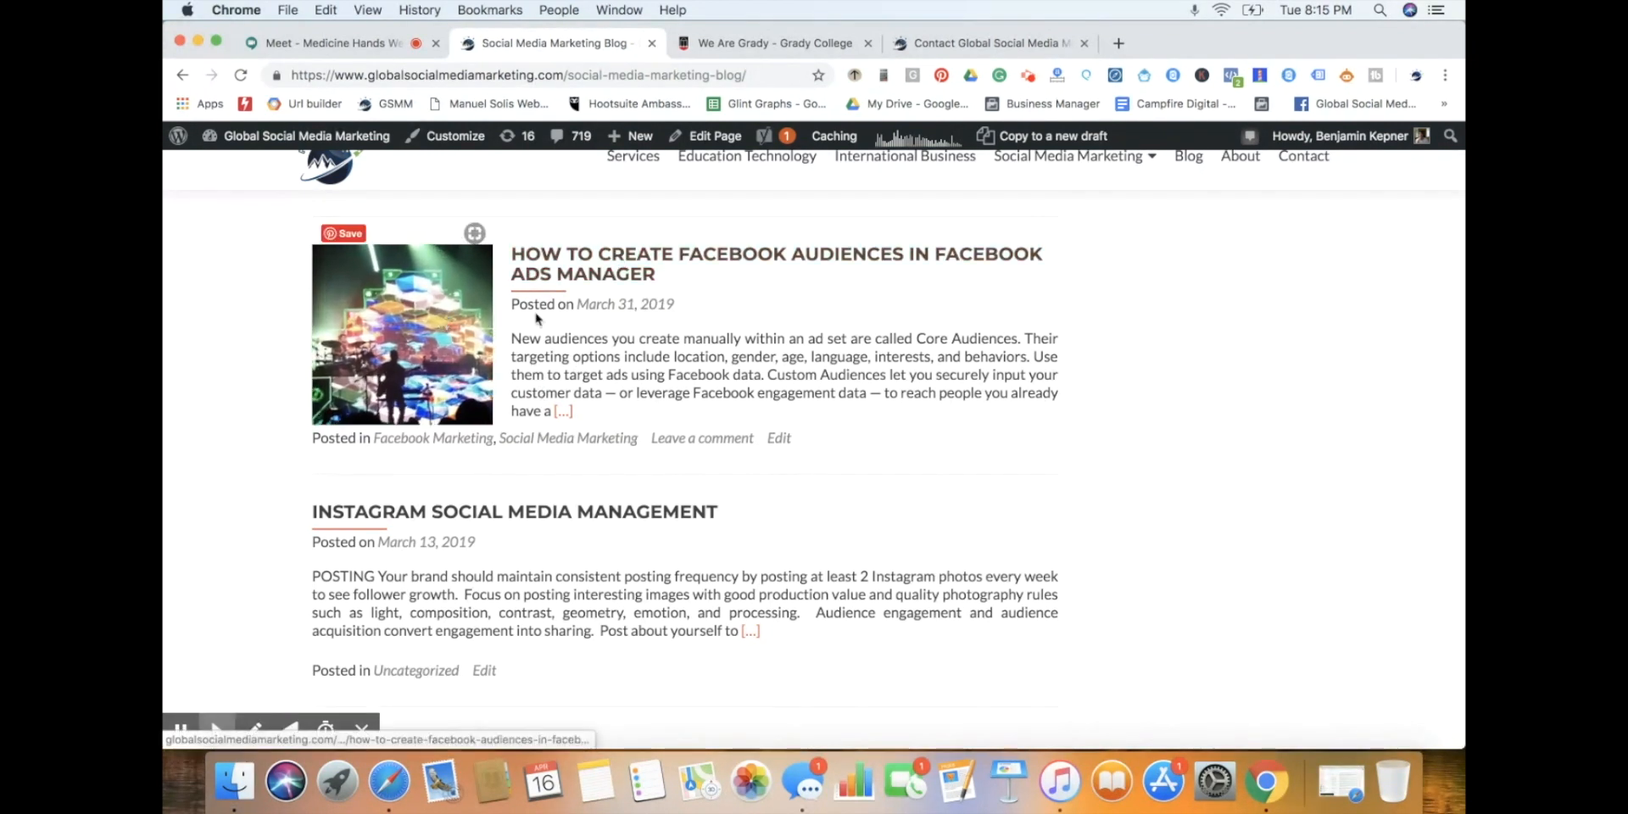
scroll(685, 447, down, 14)
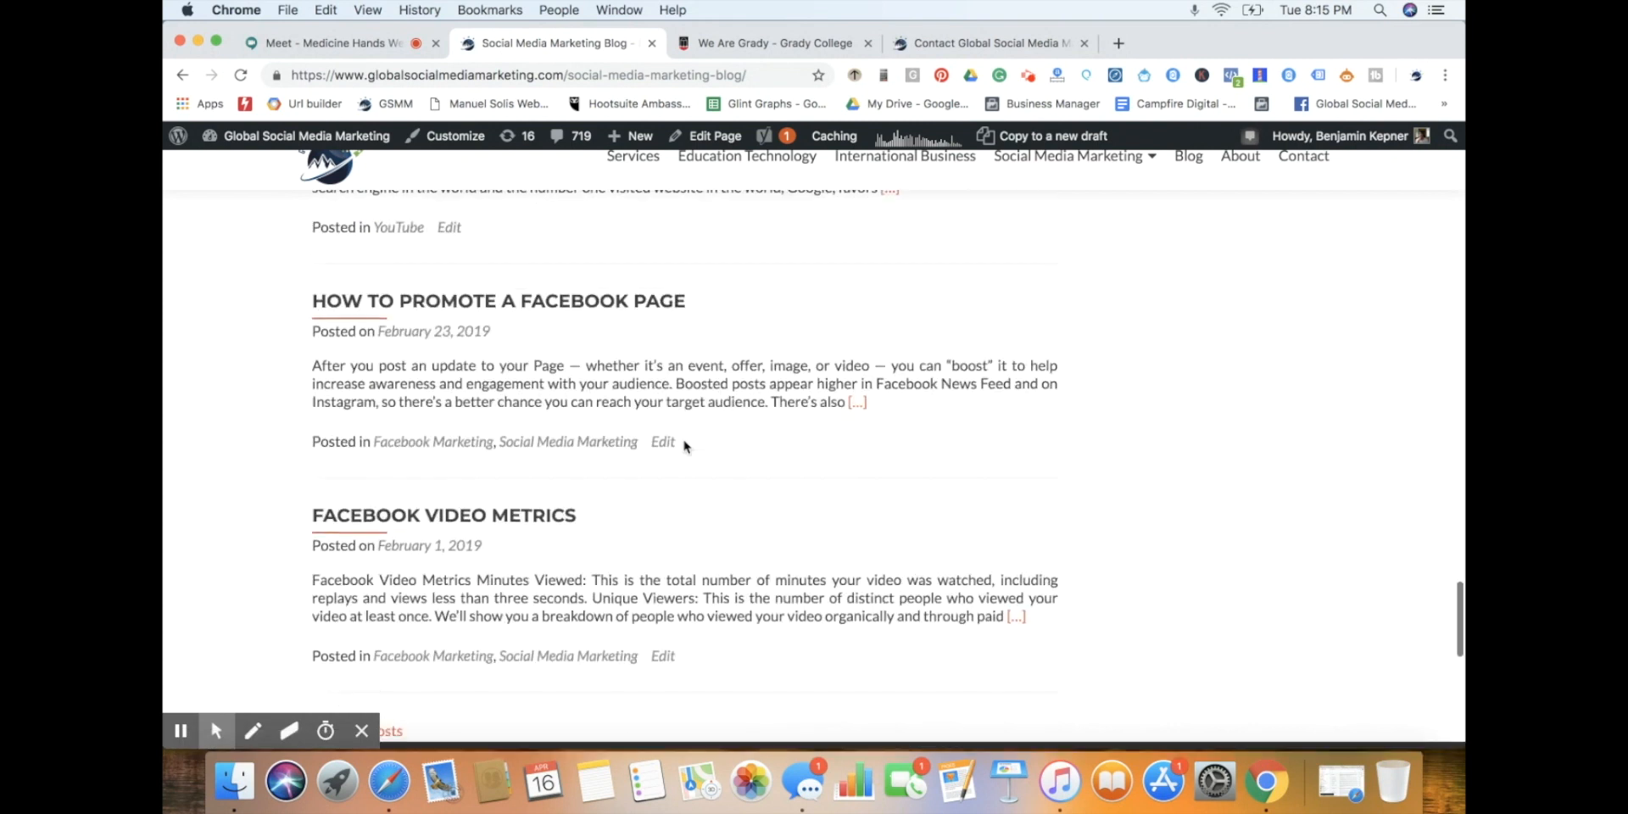
scroll(685, 447, up, 15)
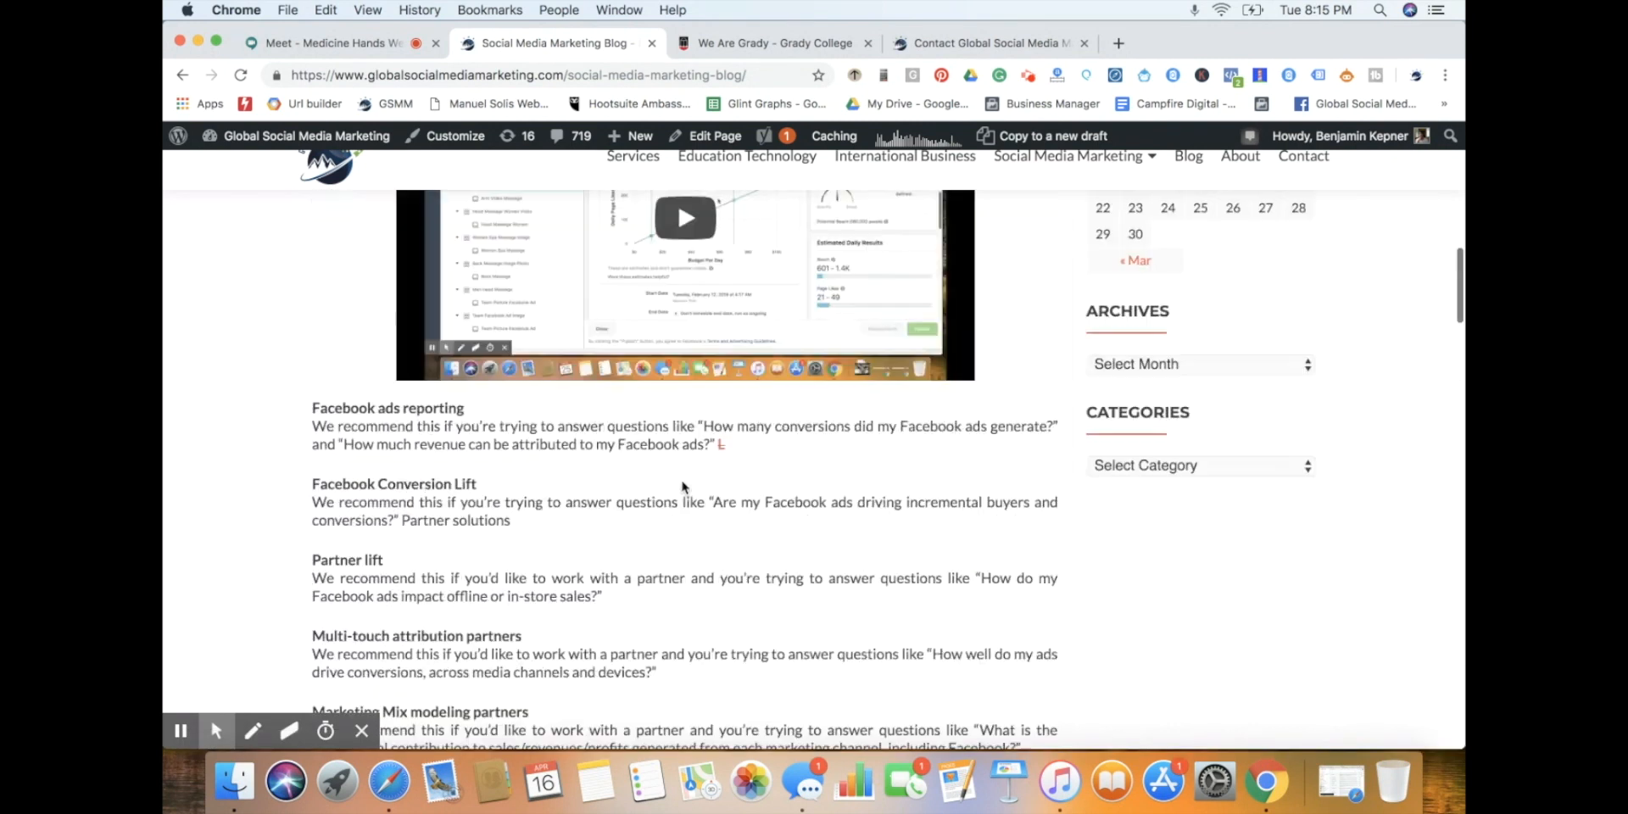
scroll(683, 484, up, 6)
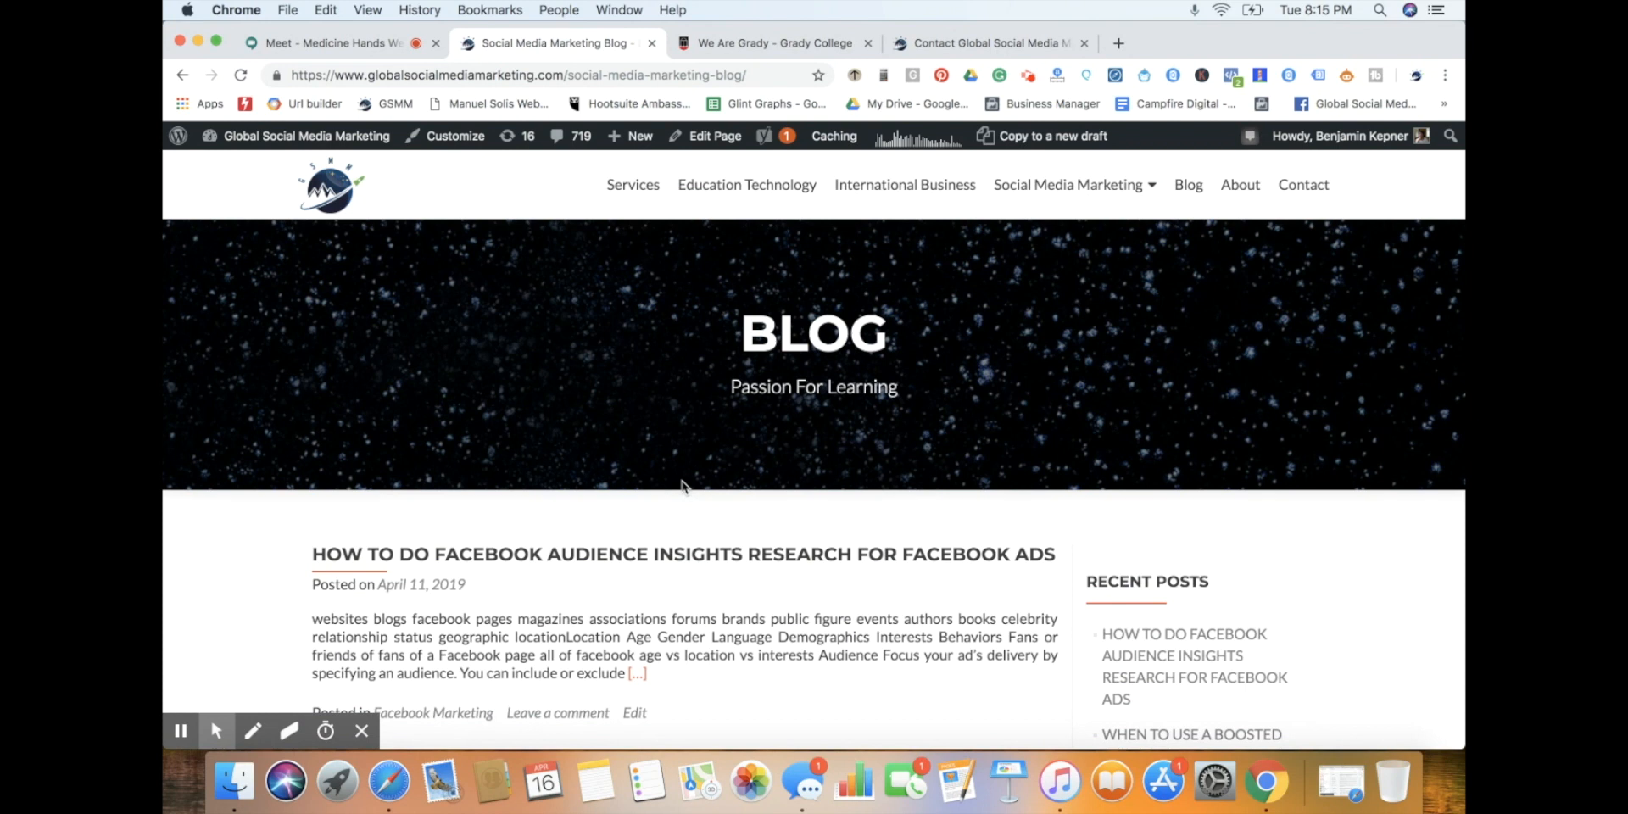
- Return from the public blog page to the site's WordPress admin Dashboard
mouse_move(349, 145)
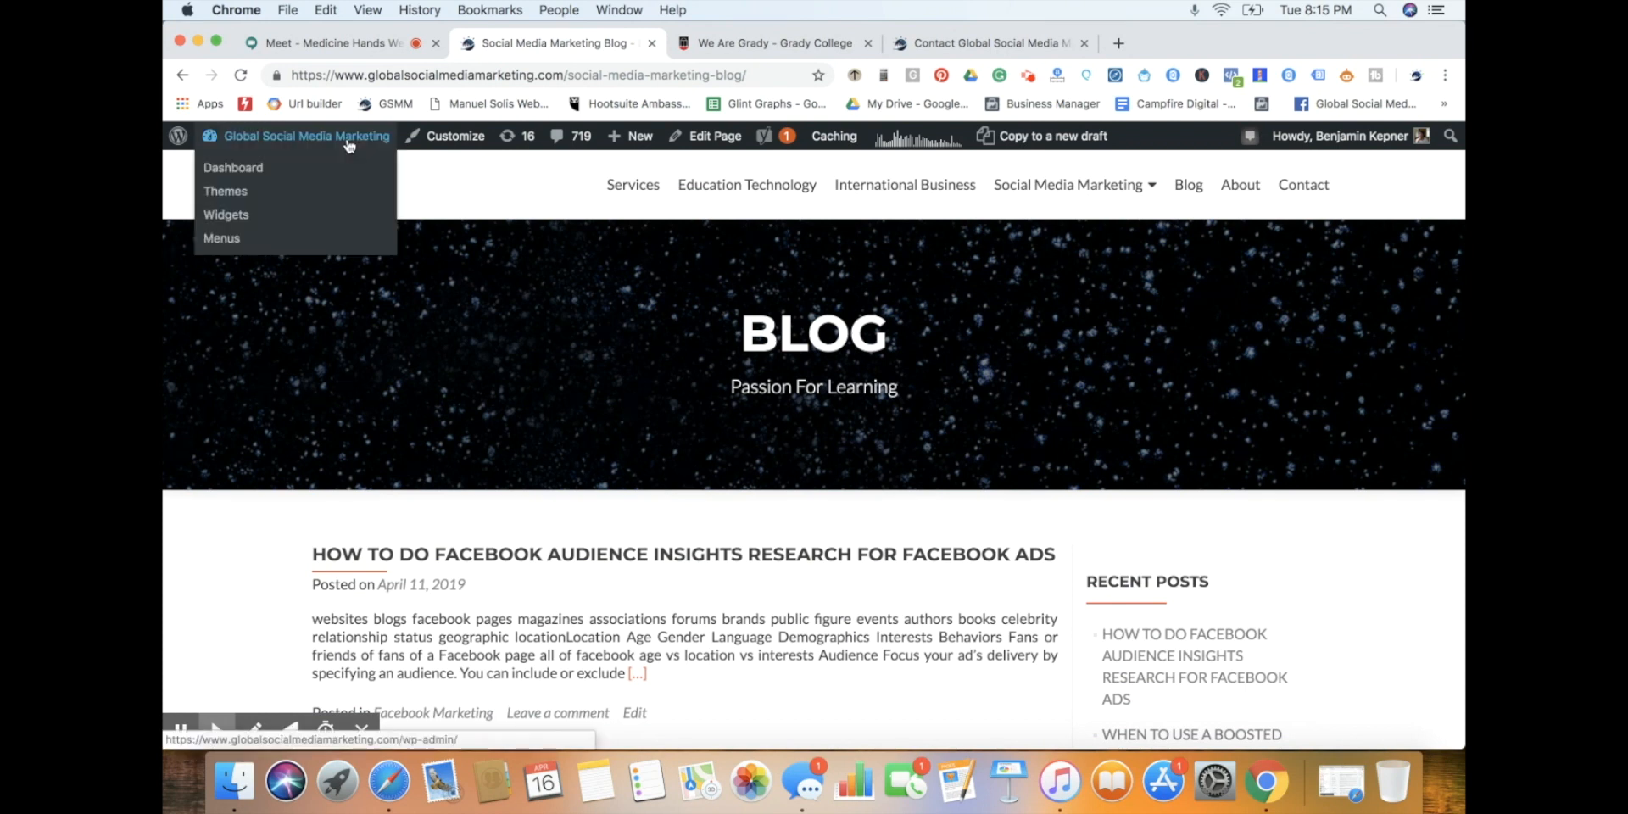
click(252, 172)
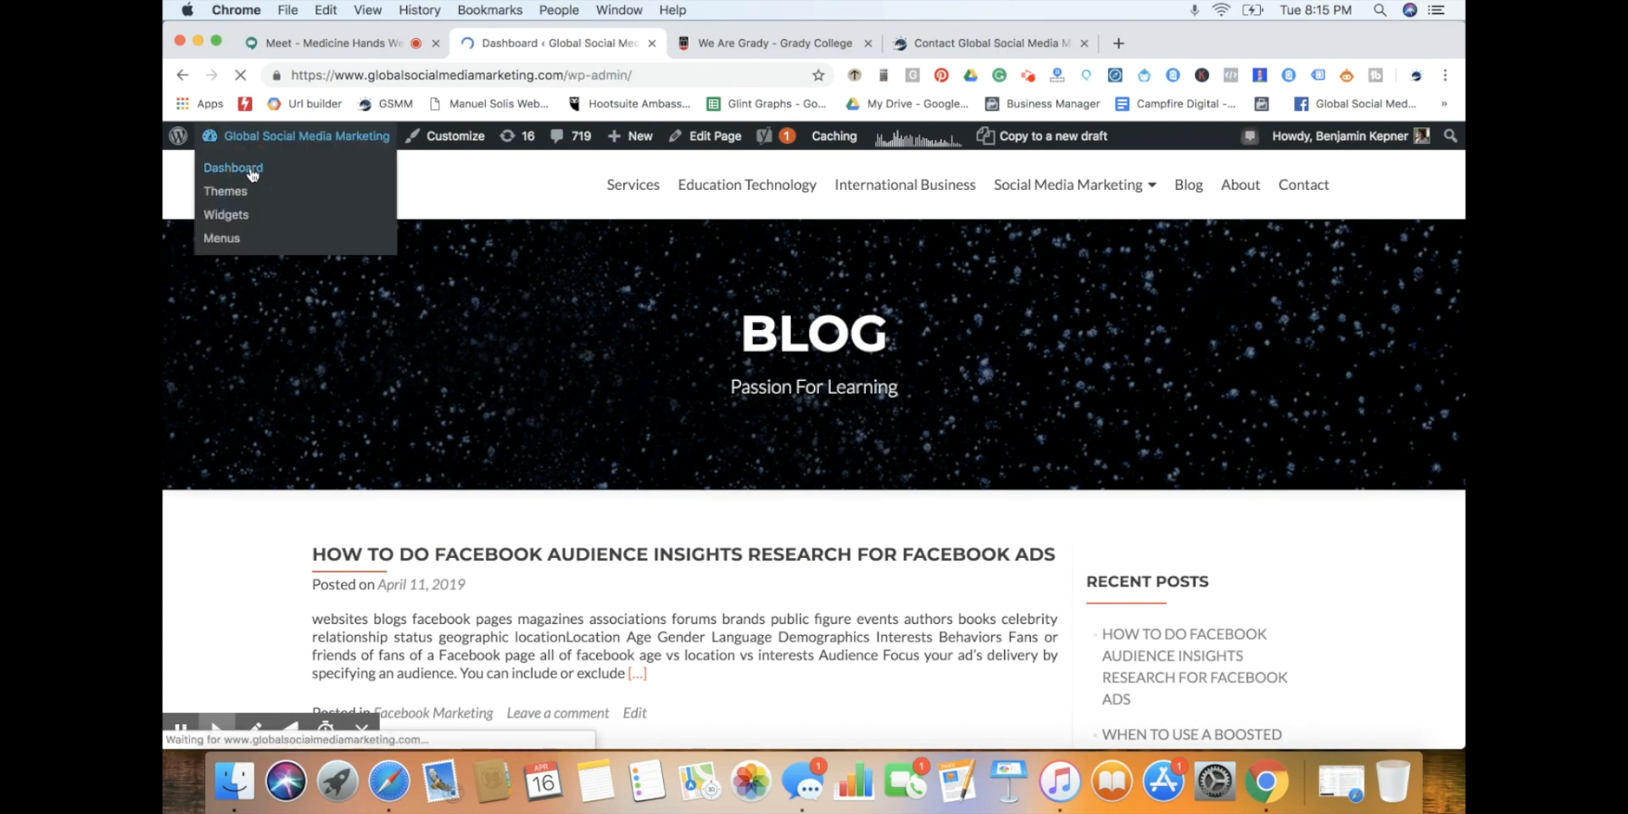